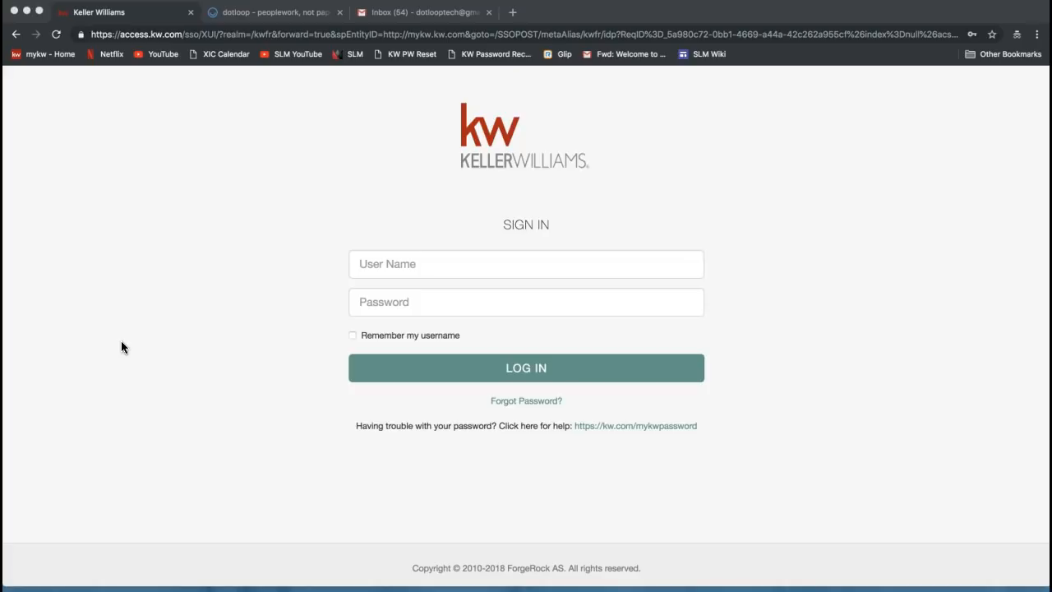
# Load mykw.kw.com in the browser address bar
pyautogui.click(176, 35)
pyautogui.write('mykw.kw.co')
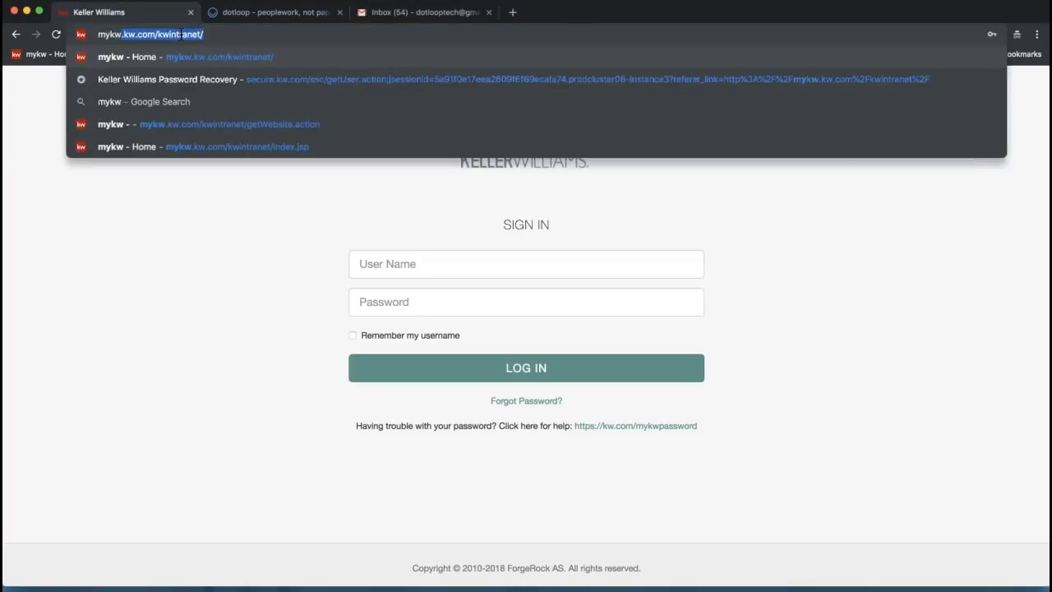
pyautogui.write('m')
pyautogui.press('Delete')
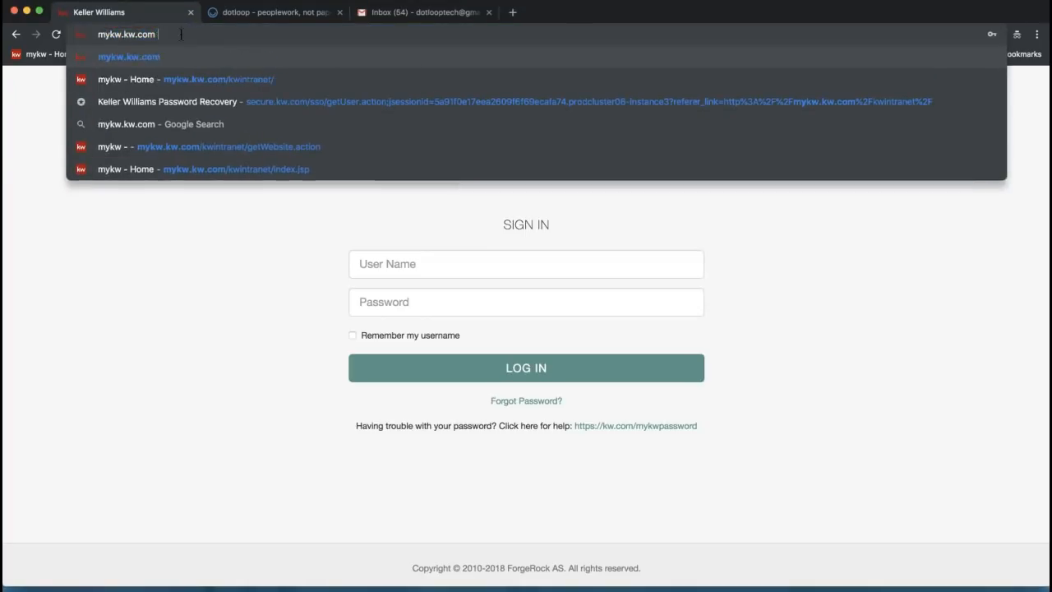
pyautogui.click(99, 35)
pyautogui.moveTo(99, 35); pyautogui.dragTo(150, 37)
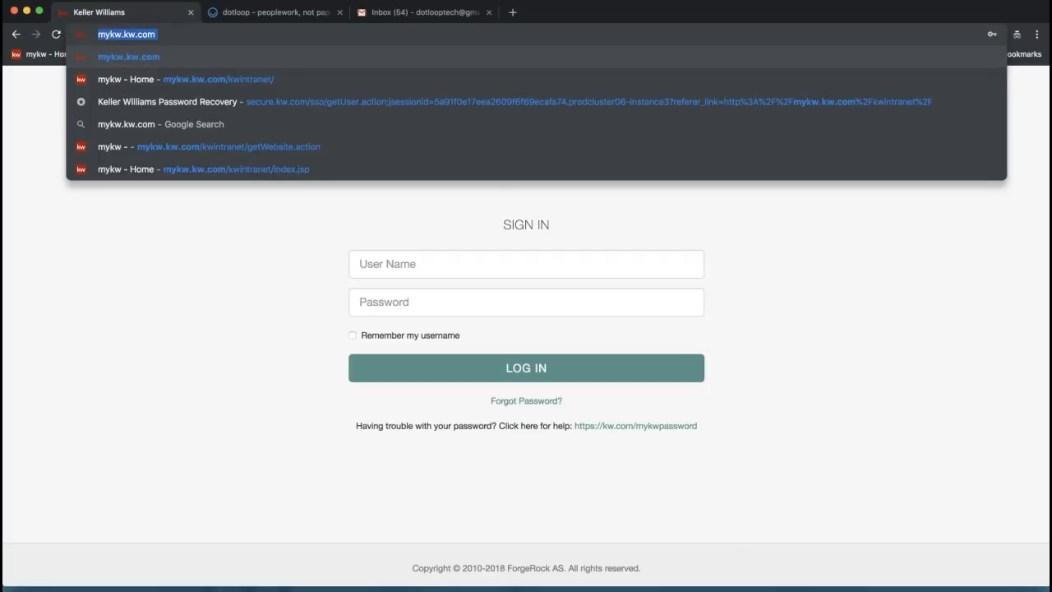
pyautogui.press('Return')
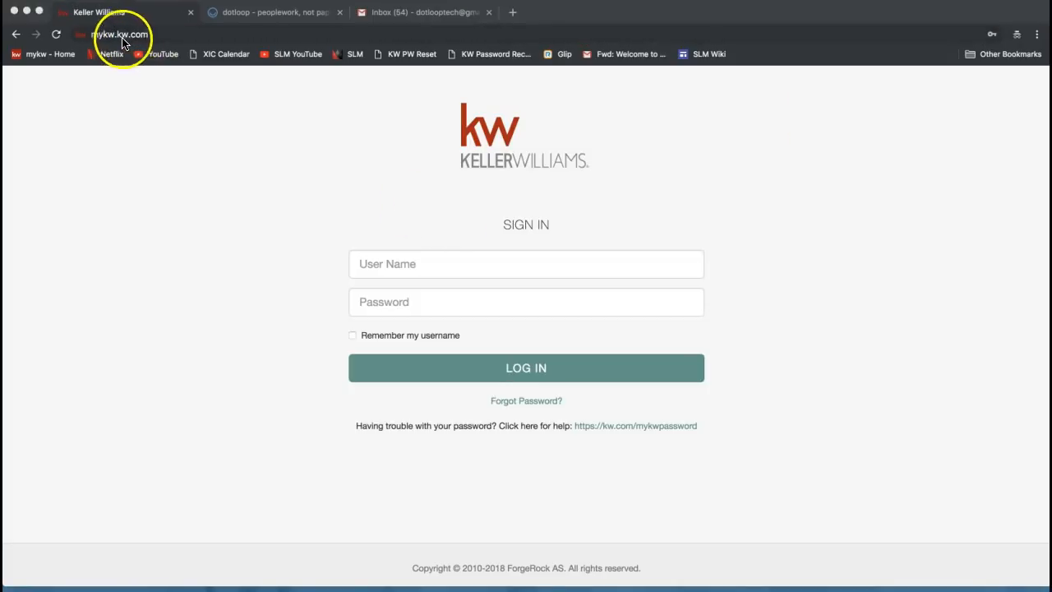
pyautogui.click(100, 37)
# Enter the user name and pick the saved login so the password autofills
pyautogui.click(385, 261)
pyautogui.click(299, 306)
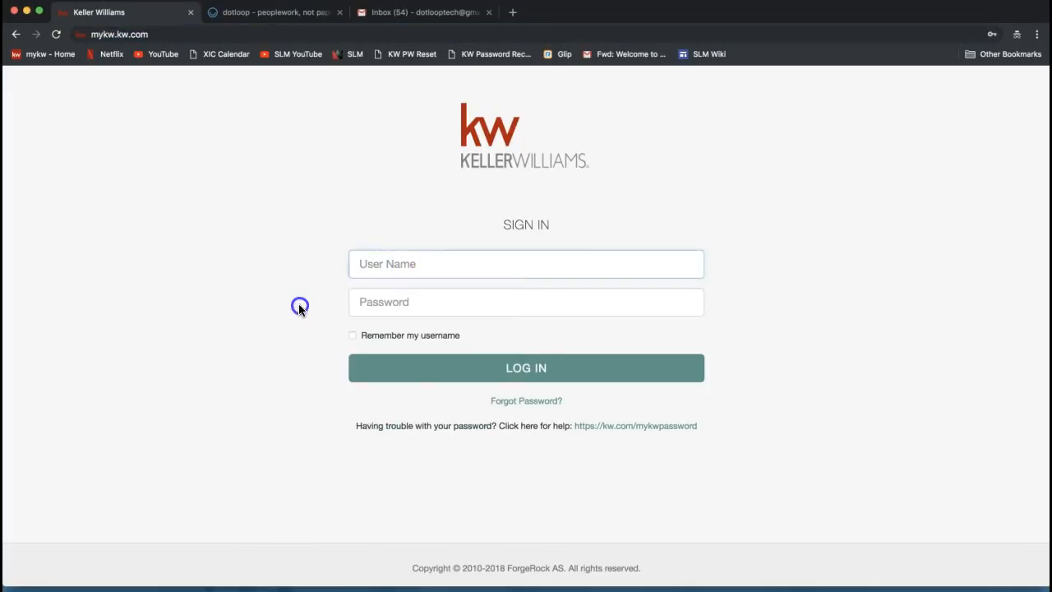
pyautogui.click(371, 261)
pyautogui.click(380, 295)
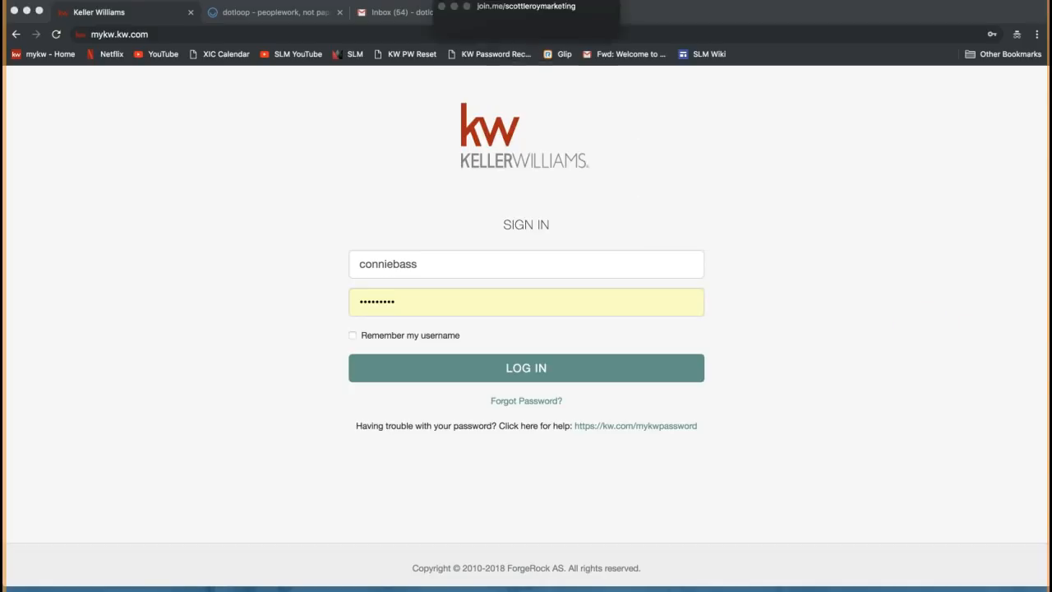
# Post the support e-mail address to everyone in the join.me chat, then hide the chat and call windows
pyautogui.click(489, 35)
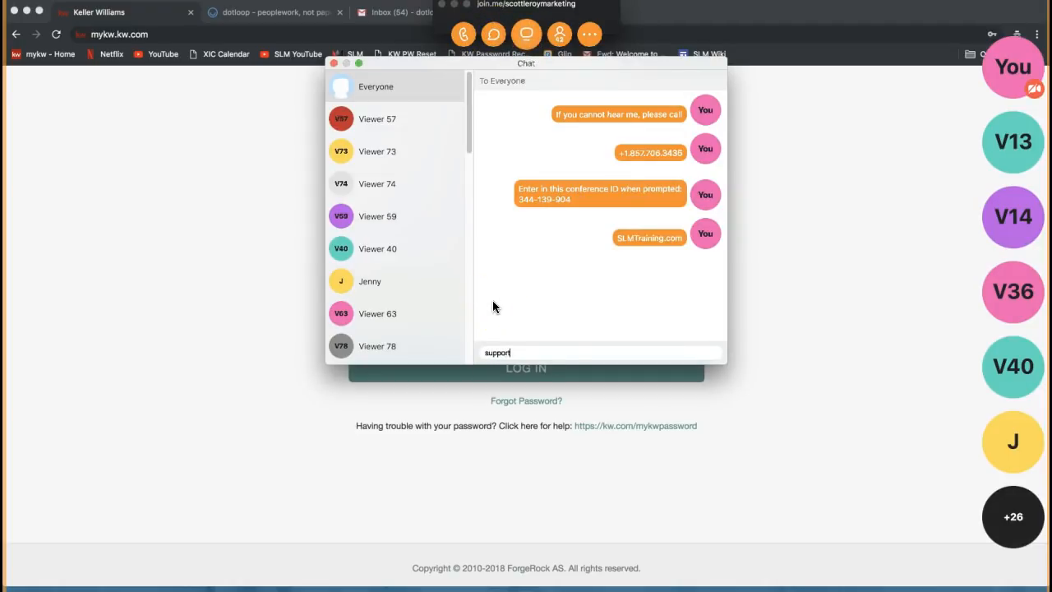
pyautogui.press('Return')
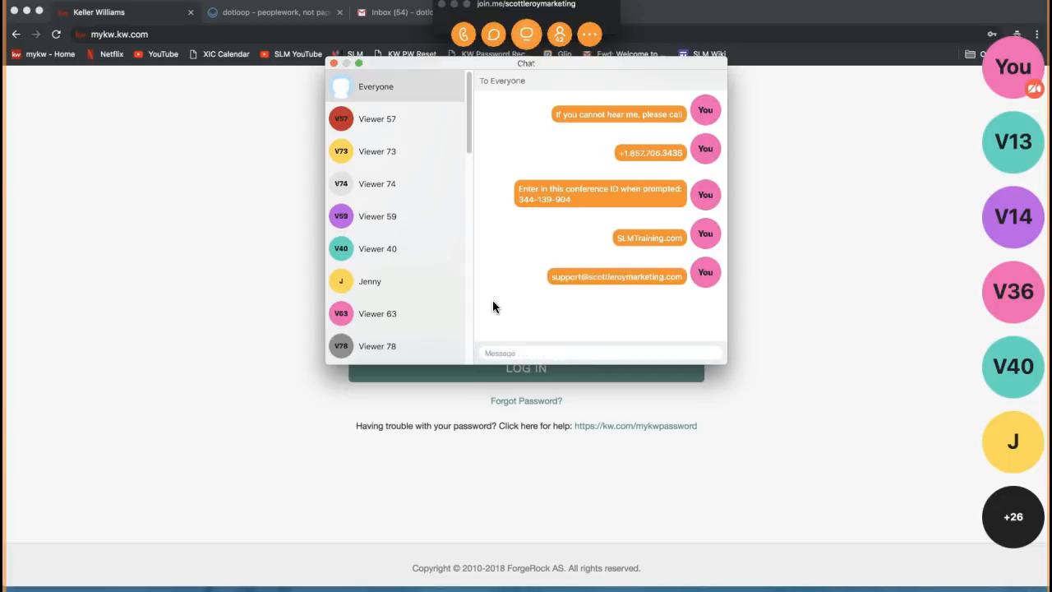
pyautogui.click(334, 64)
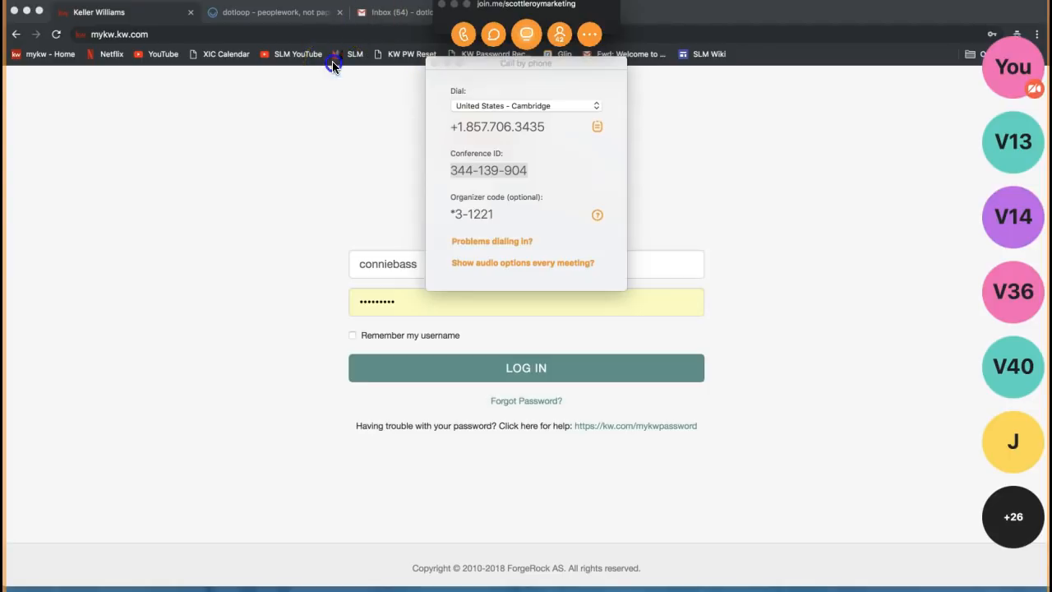
pyautogui.click(453, 4)
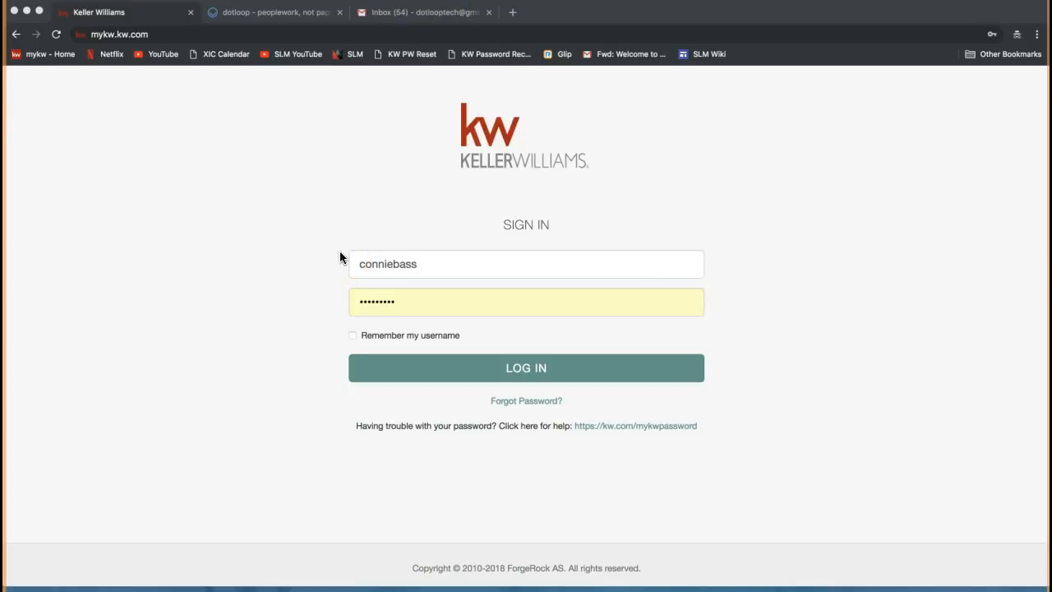
# Log in to MyKW with the filled-in credentials to reach the eEdge Control Panel home page
pyautogui.click(389, 312)
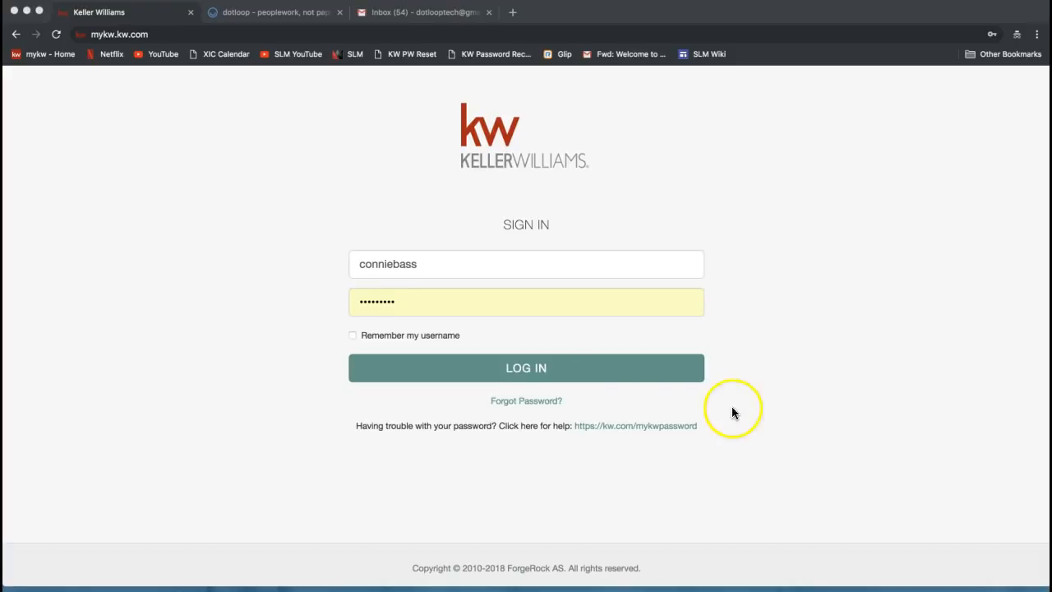
pyautogui.click(538, 368)
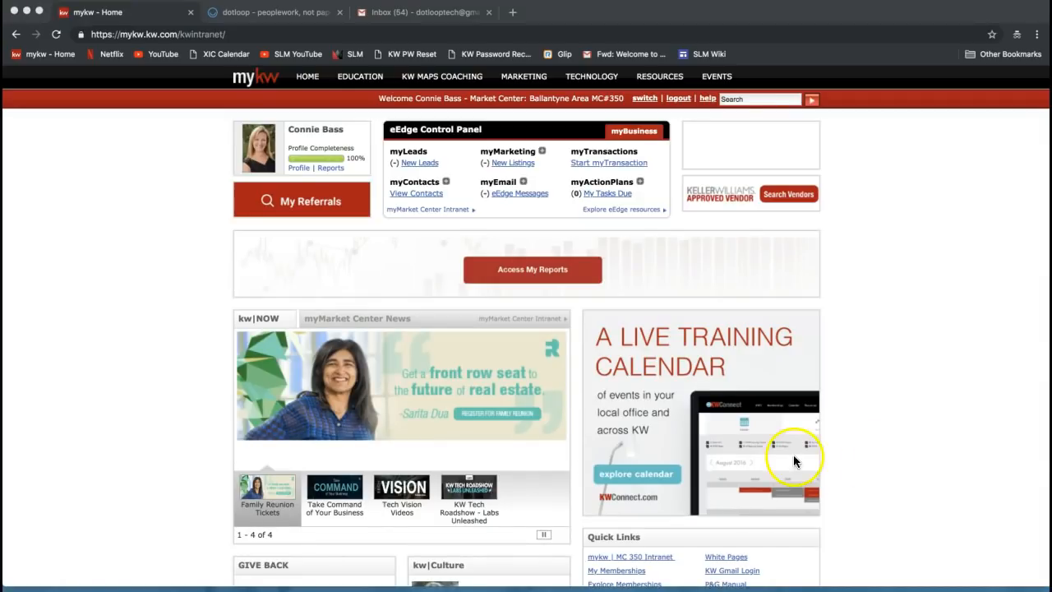
pyautogui.tripleClick(400, 132)
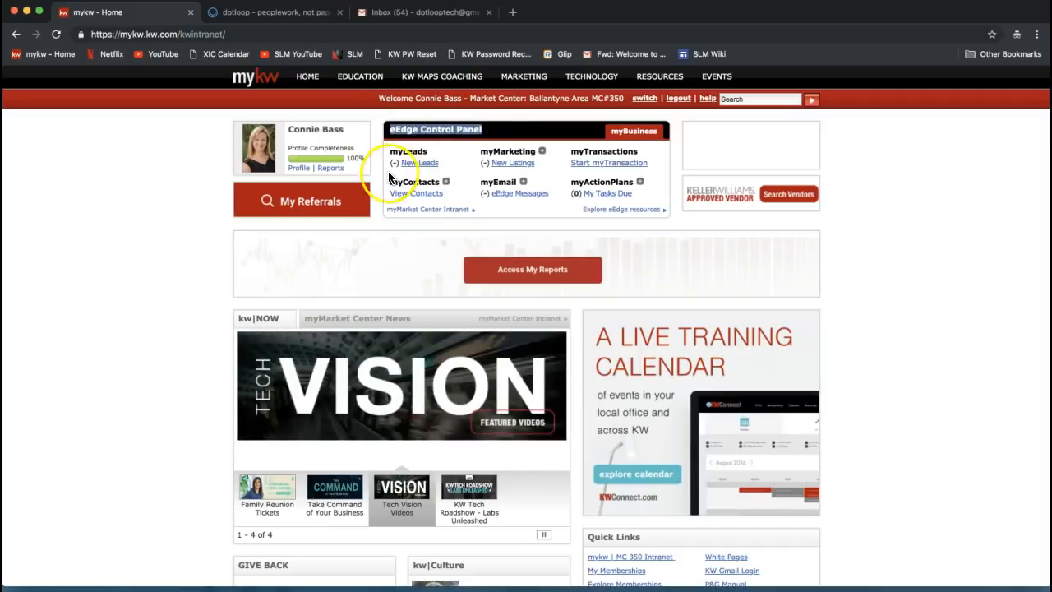
pyautogui.click(404, 151)
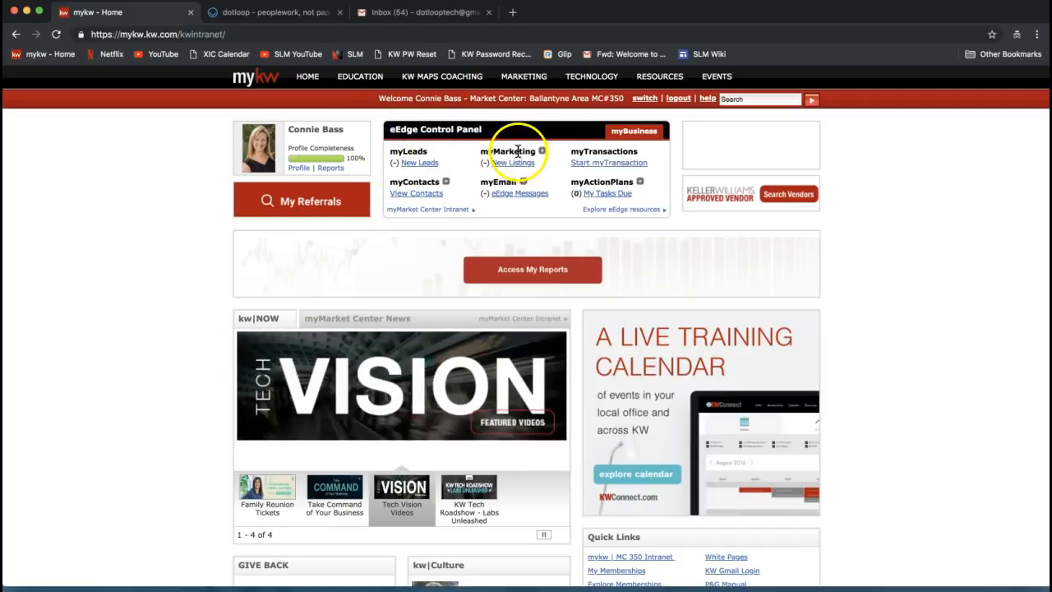
pyautogui.doubleClick(604, 152)
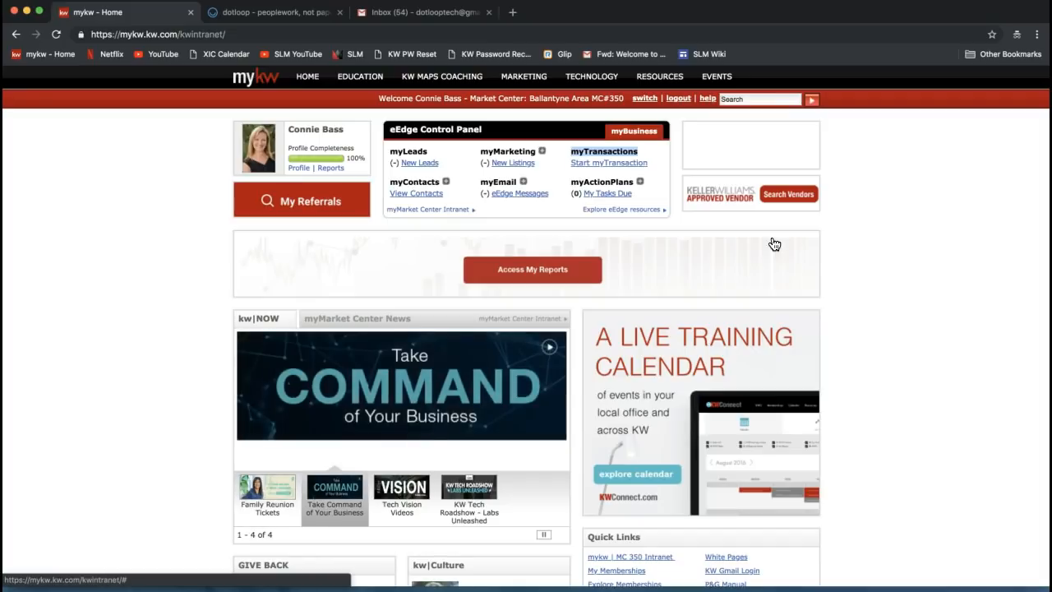
pyautogui.doubleClick(588, 152)
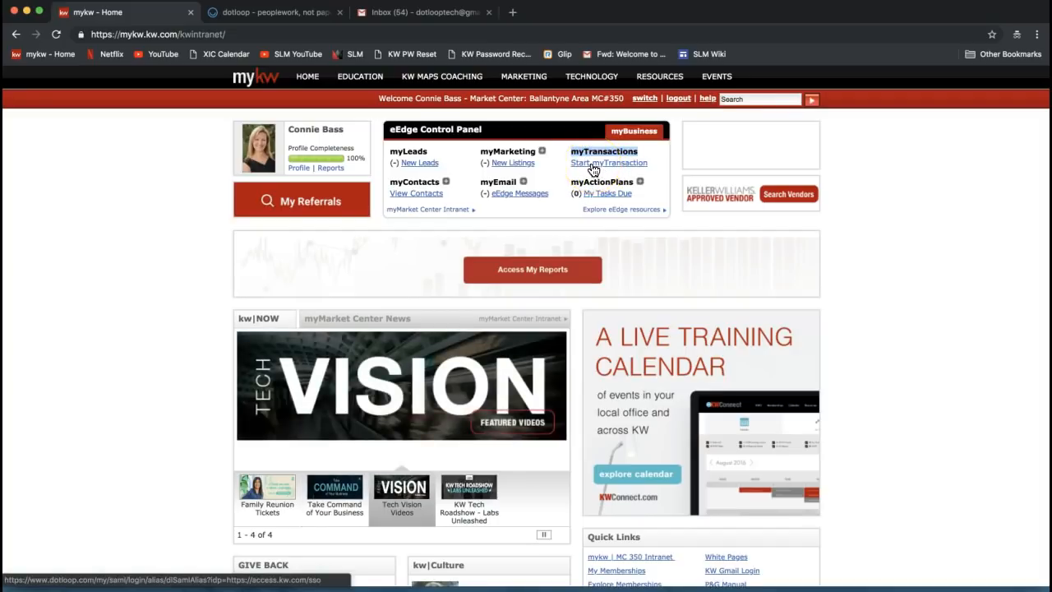
pyautogui.click(598, 168)
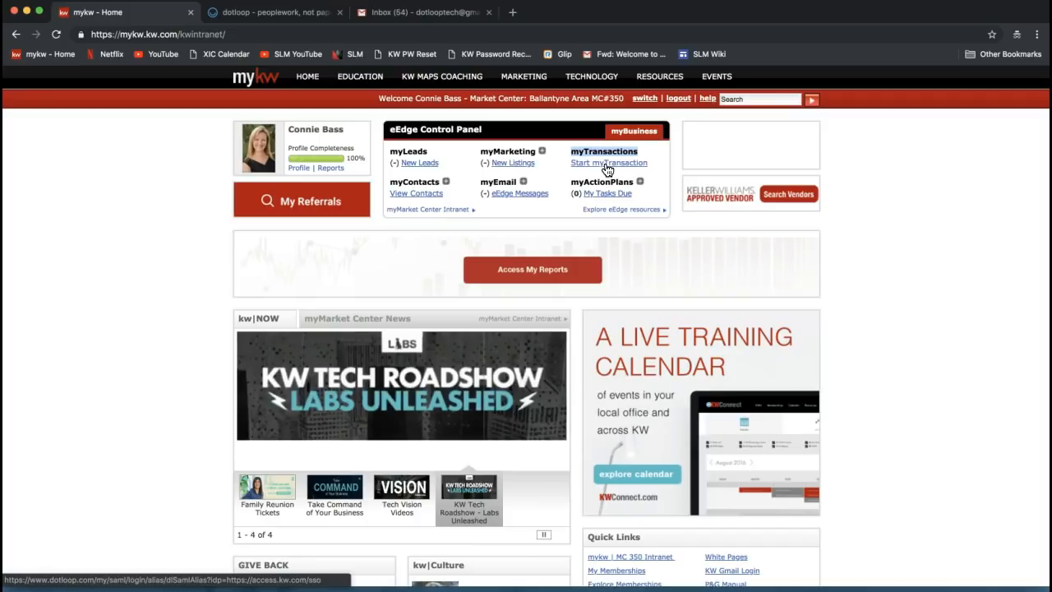
pyautogui.click(612, 167)
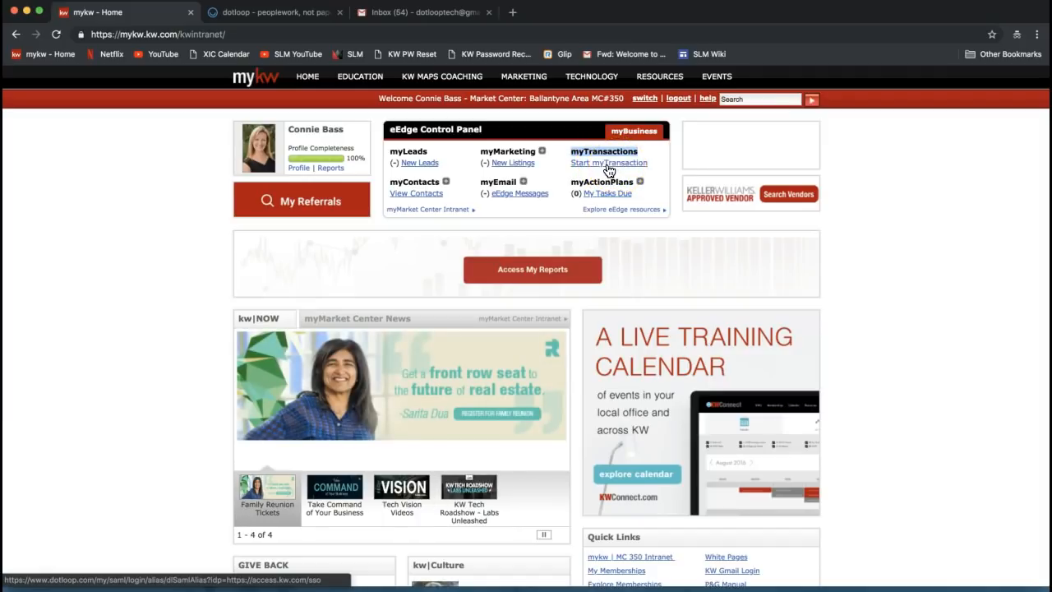
pyautogui.click(608, 170)
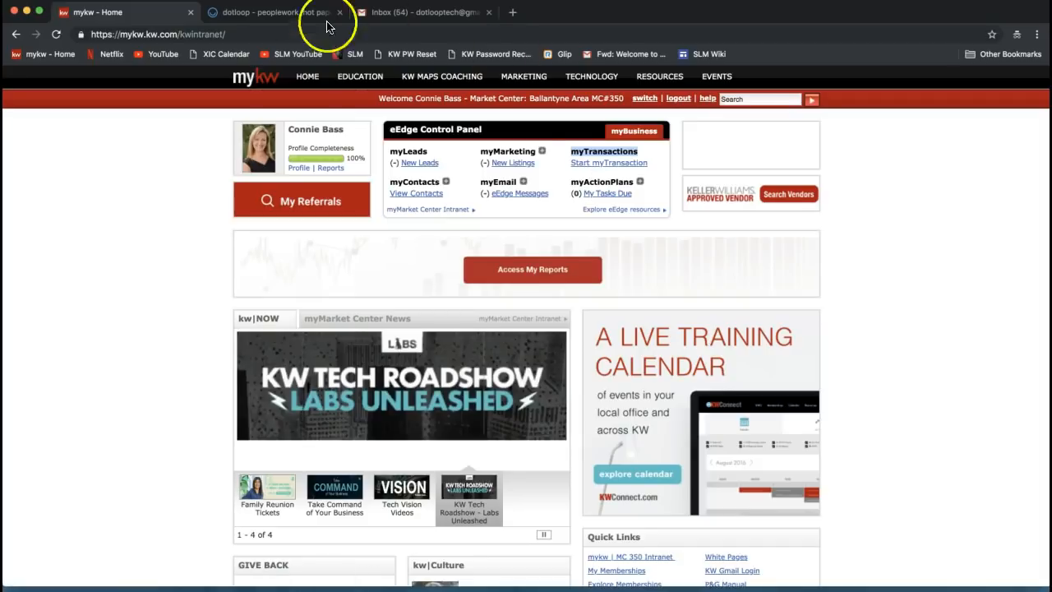
# Switch to the dotloop tab showing the Loops dashboard
pyautogui.click(263, 16)
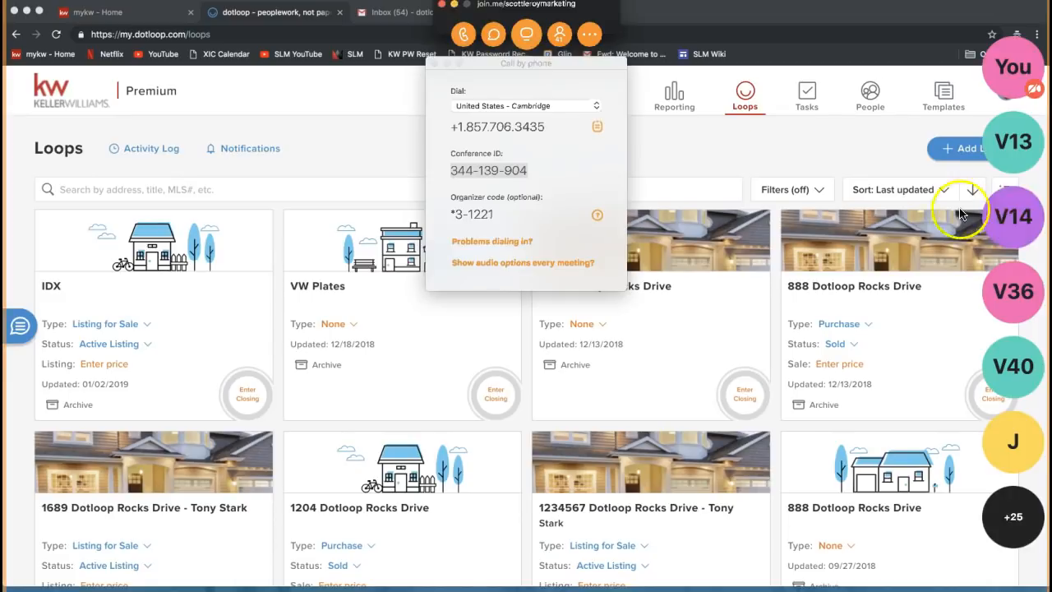
# Share the Google Drive link in the join.me chat, then close the chat and call-by-phone windows
pyautogui.click(491, 38)
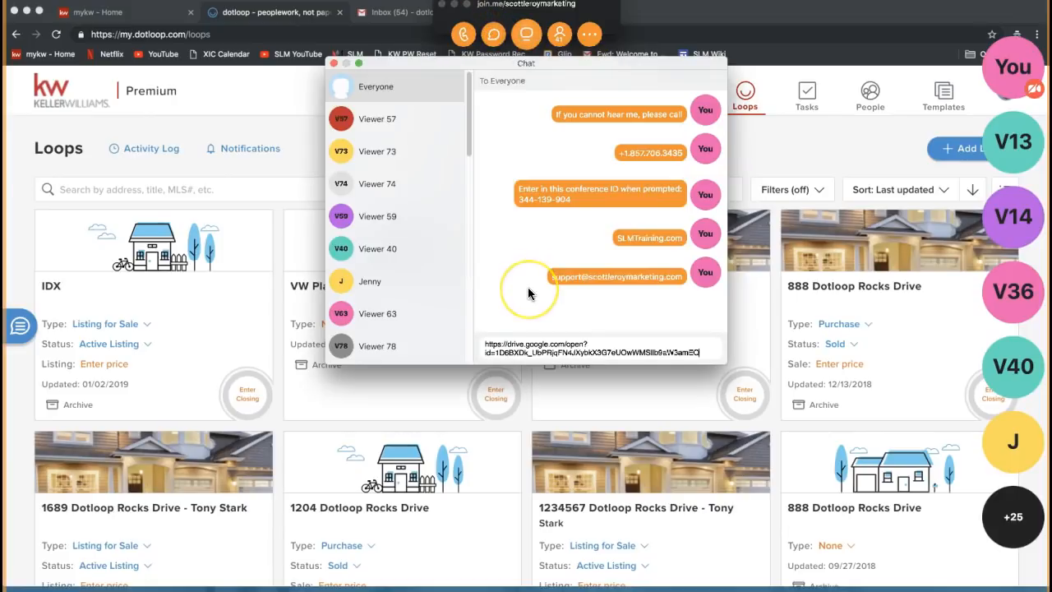
pyautogui.press('Return')
pyautogui.click(460, 128)
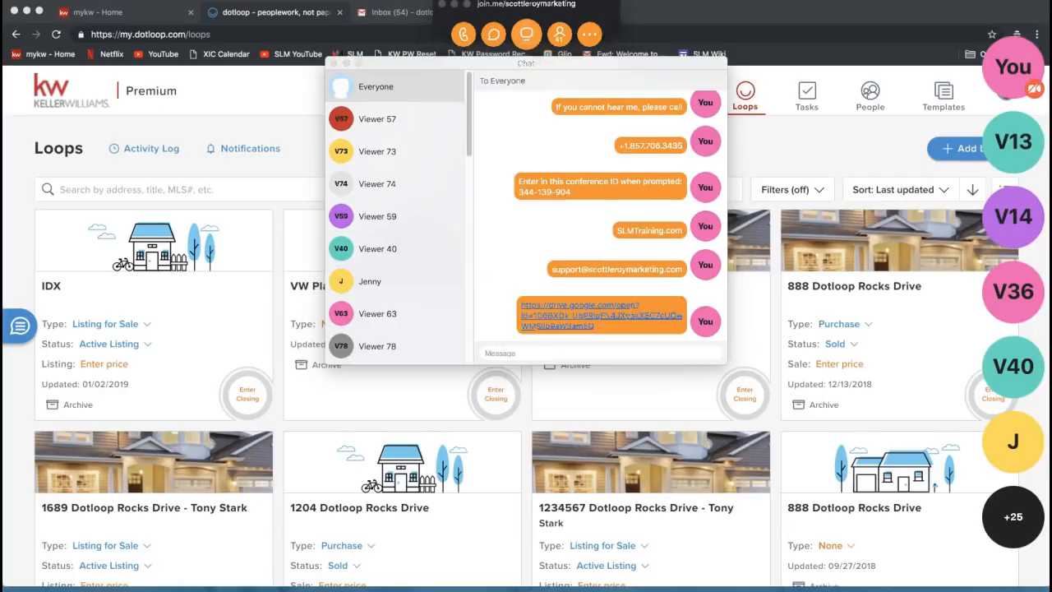
pyautogui.click(334, 62)
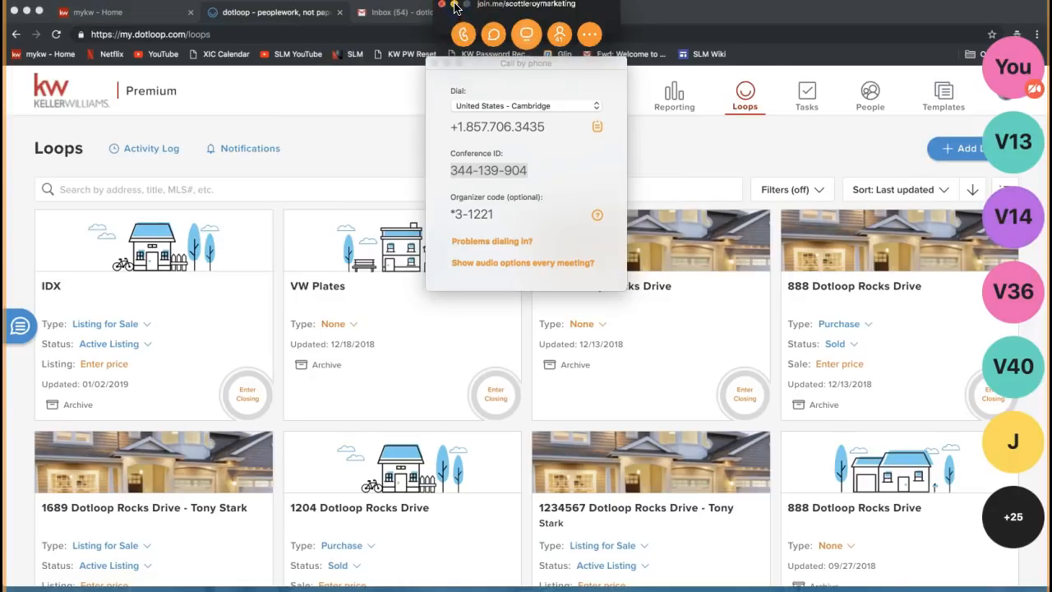
pyautogui.click(454, 5)
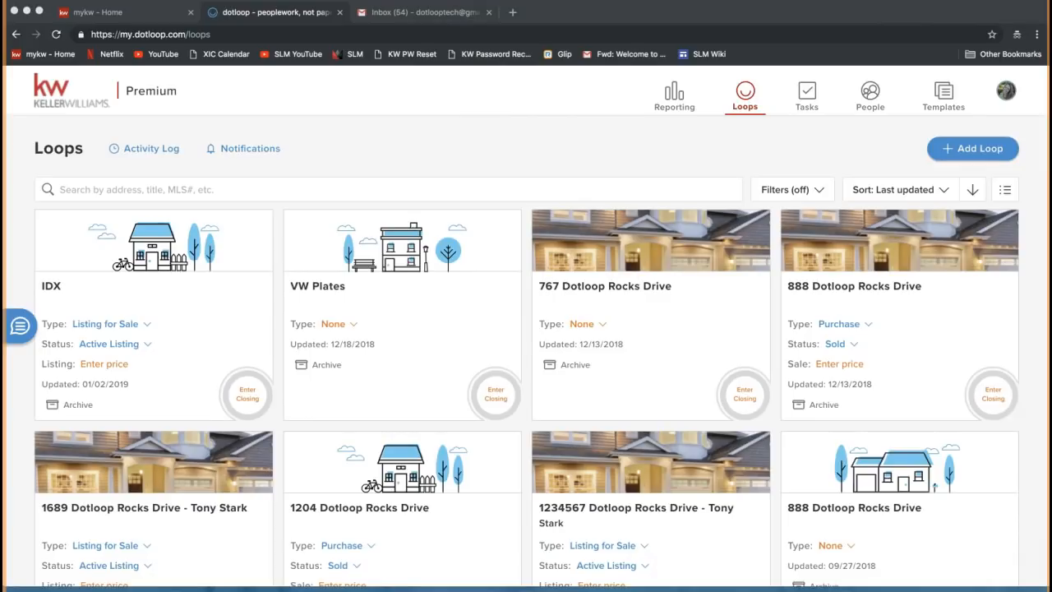
# From the avatar's account menu listing the KW Ballantyne profiles, switch to old dotloop
pyautogui.click(438, 151)
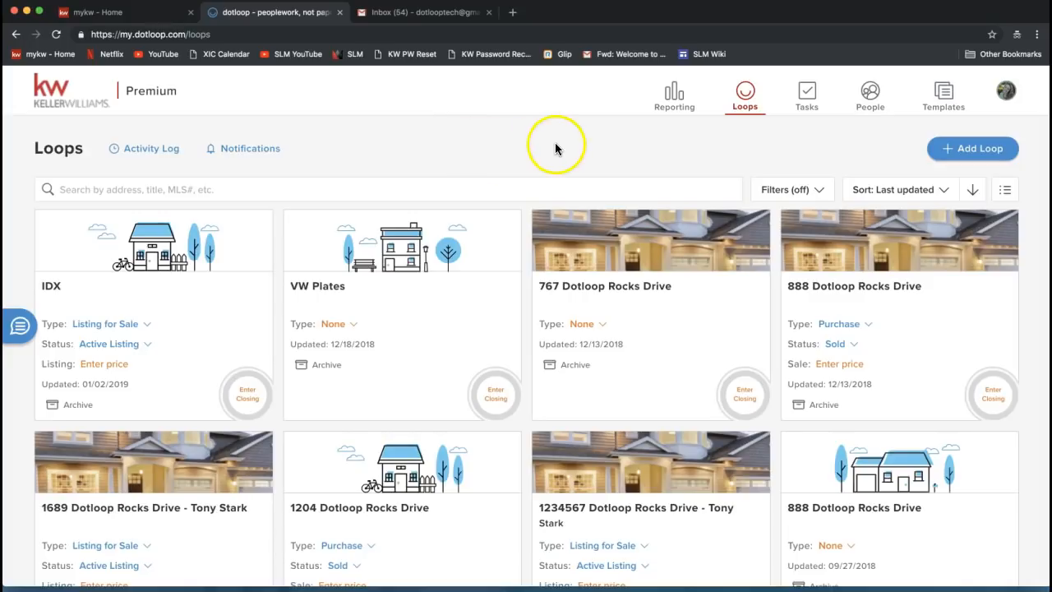
pyautogui.click(1012, 99)
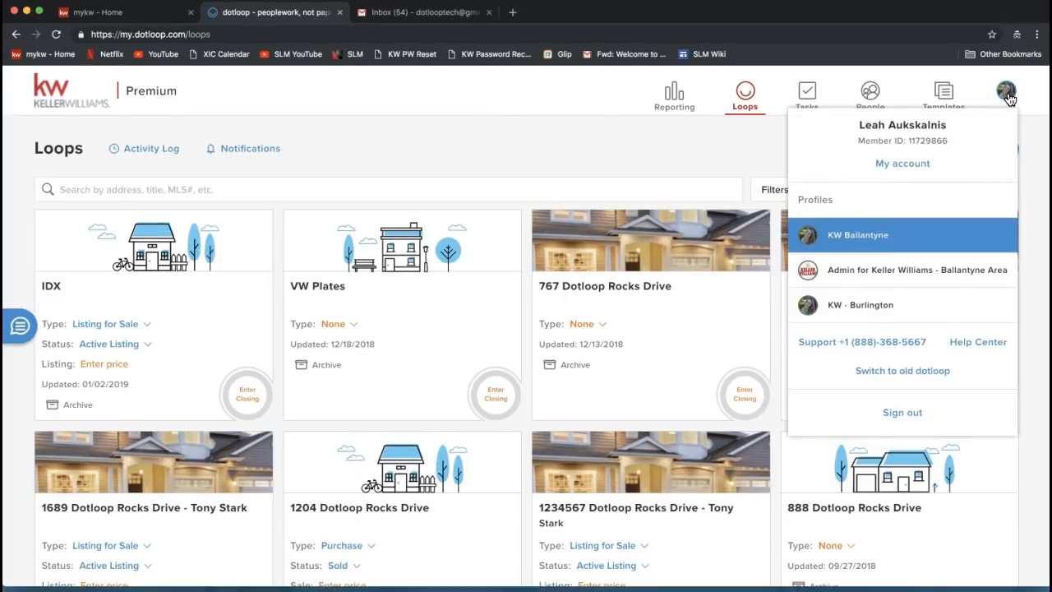
pyautogui.click(1009, 97)
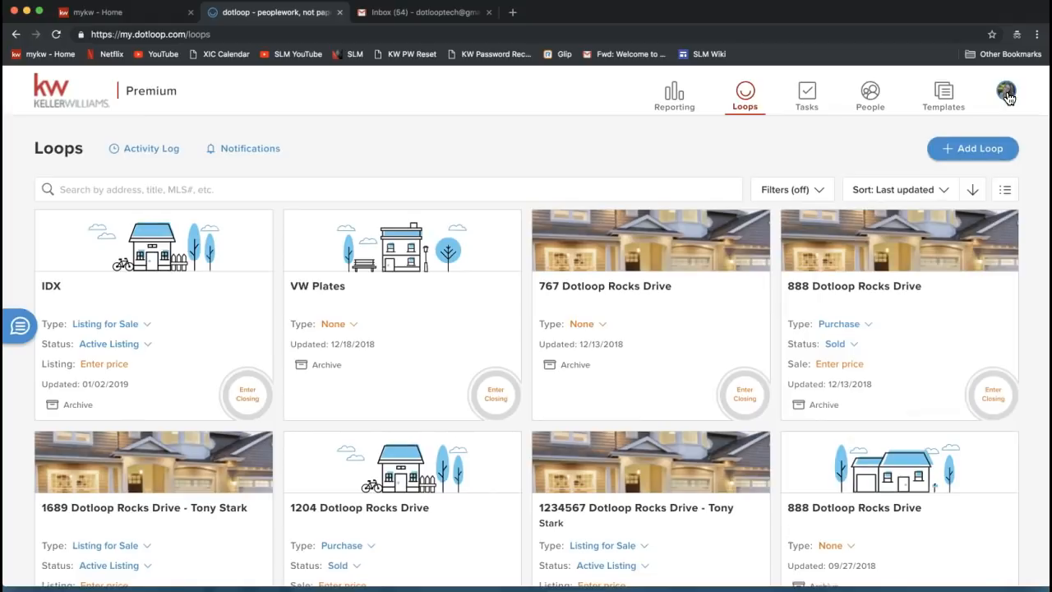
pyautogui.click(1009, 98)
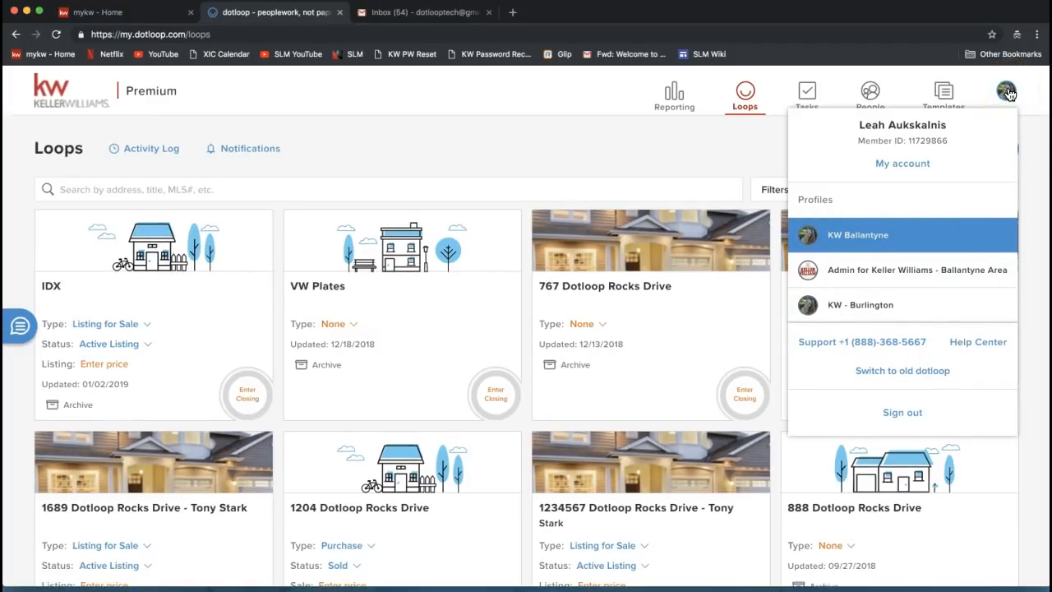
pyautogui.click(886, 376)
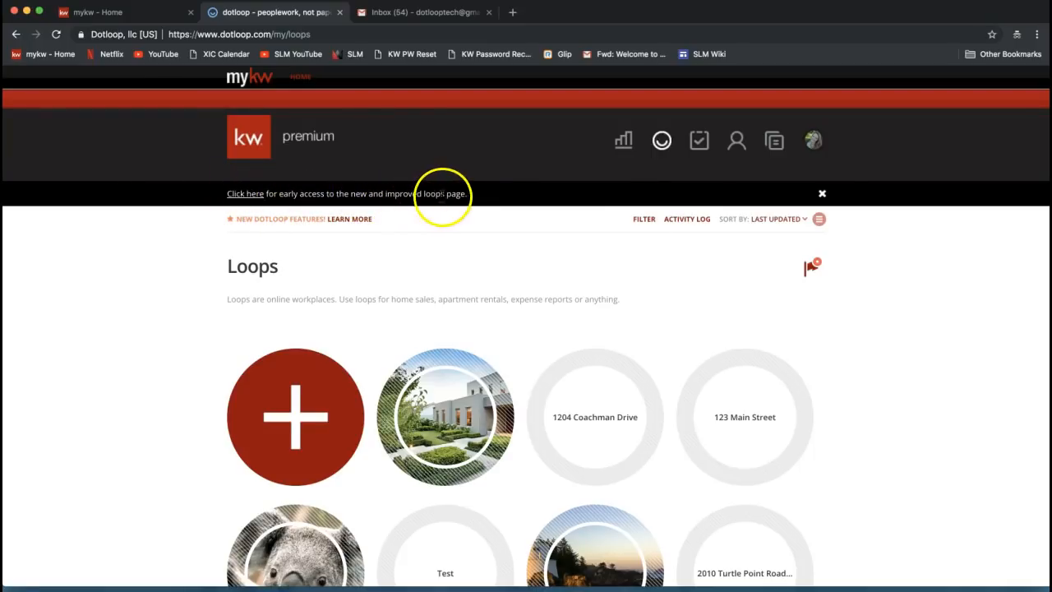
# Follow the banner's 'Click here' link back to the new Premium Loops page
pyautogui.click(246, 194)
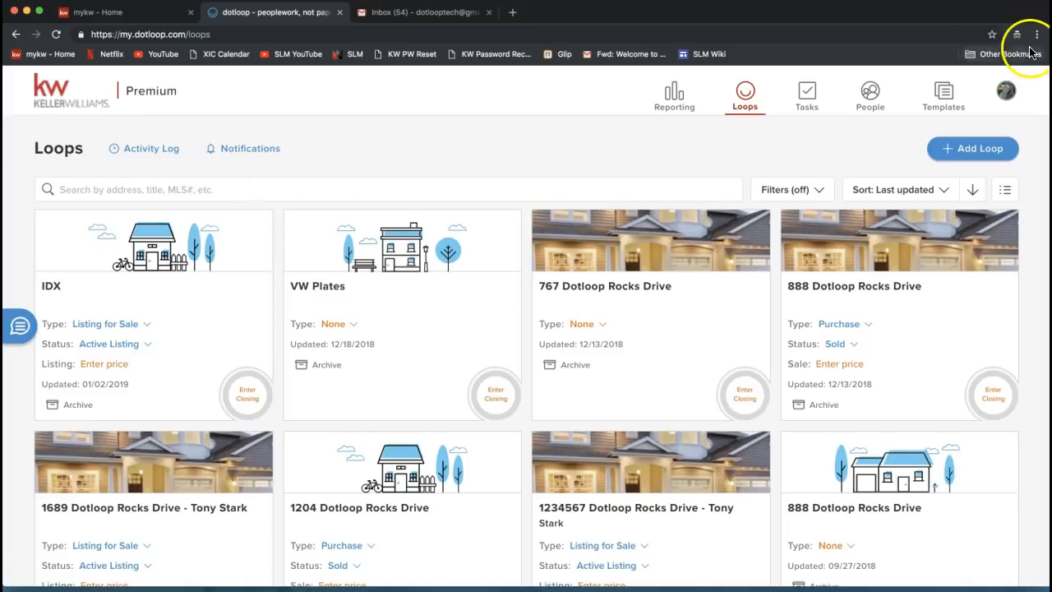
pyautogui.click(1005, 91)
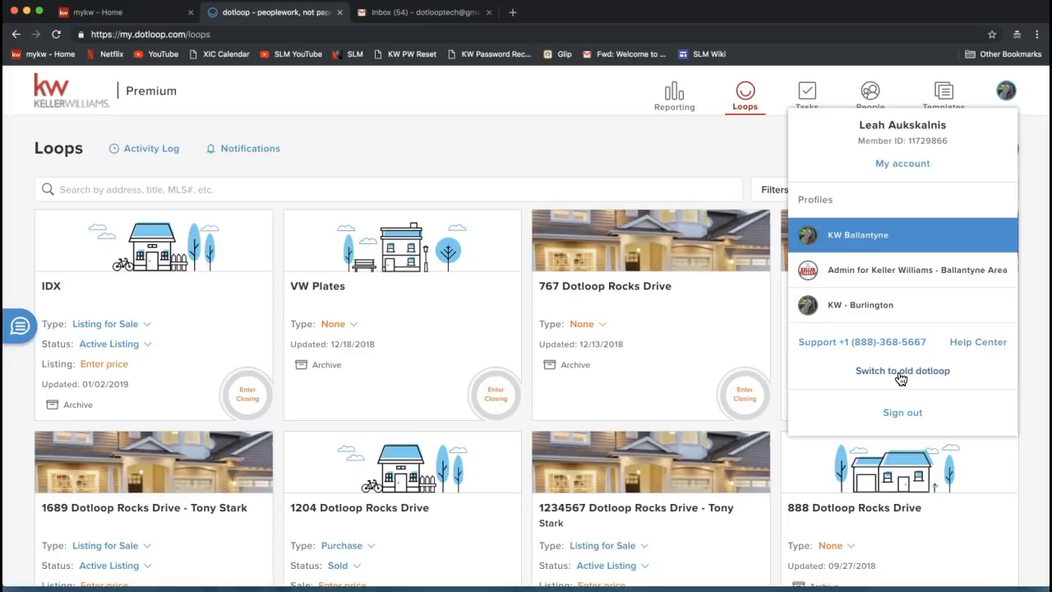
pyautogui.click(496, 134)
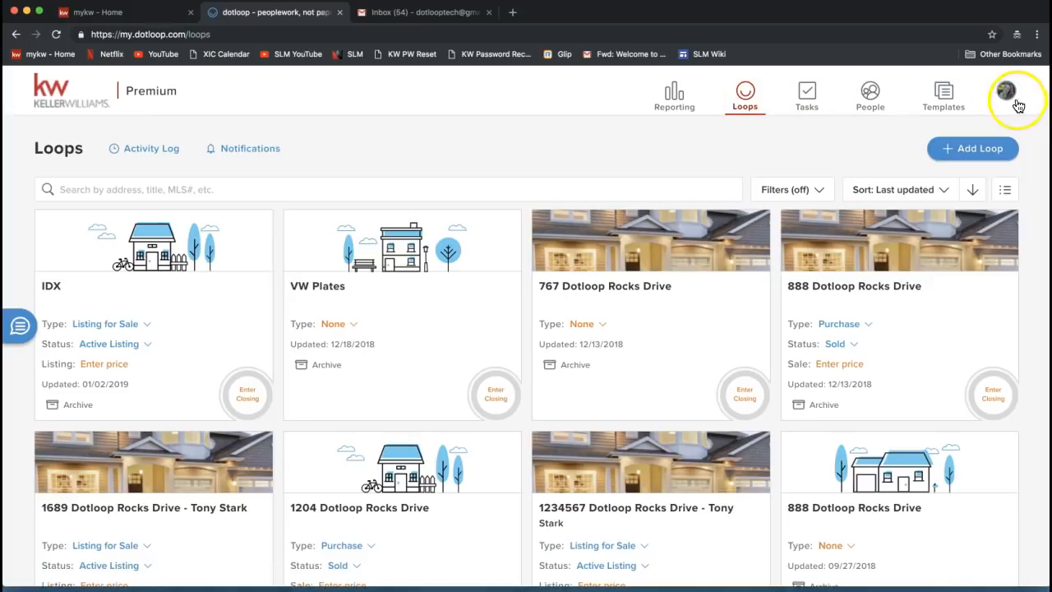
pyautogui.click(674, 110)
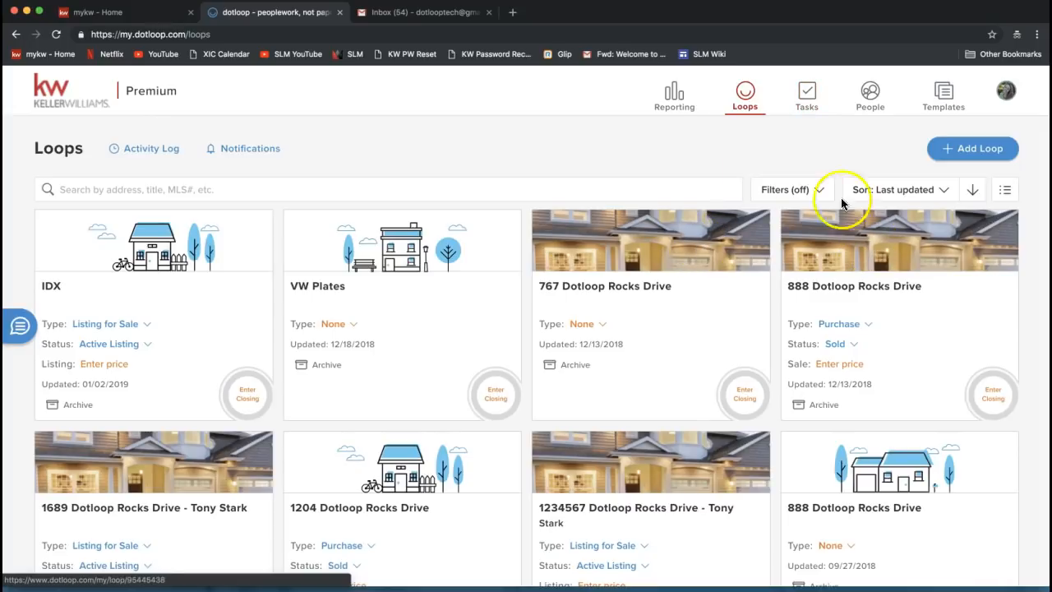
pyautogui.click(808, 100)
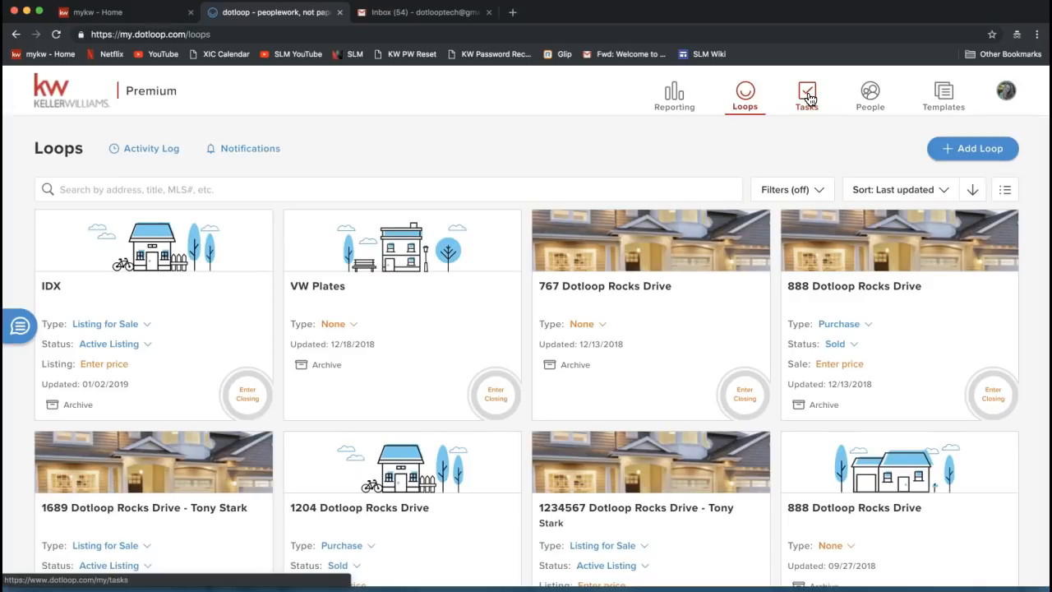
# Visit the dotloop People and Templates sections from the top navigation
pyautogui.click(869, 97)
pyautogui.click(944, 105)
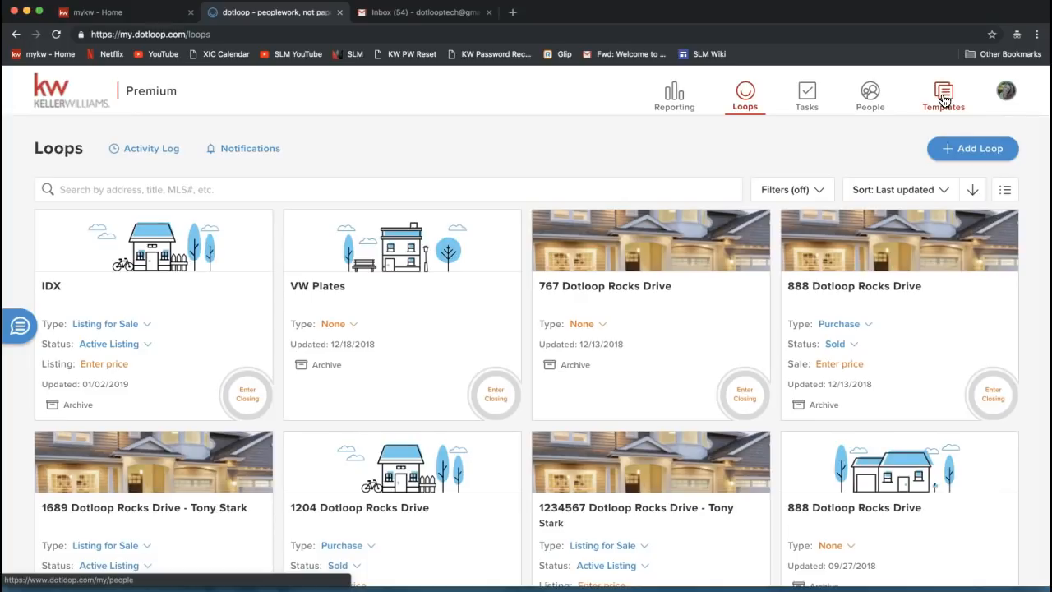
pyautogui.click(942, 98)
pyautogui.click(942, 98)
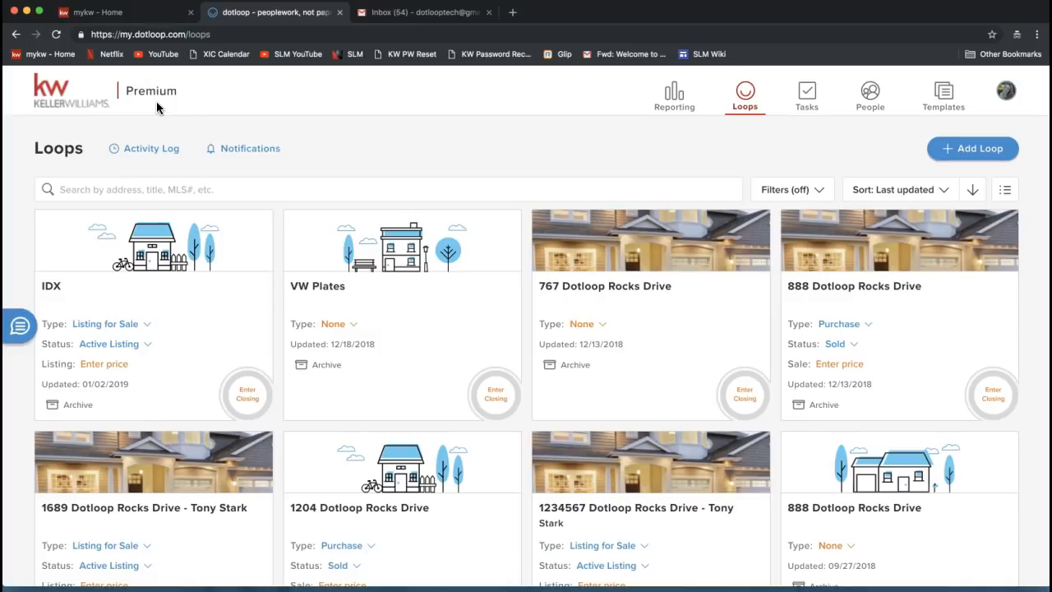
# Open the avatar menu, highlight the member ID, and keep KW Ballantyne as the active profile
pyautogui.click(1006, 97)
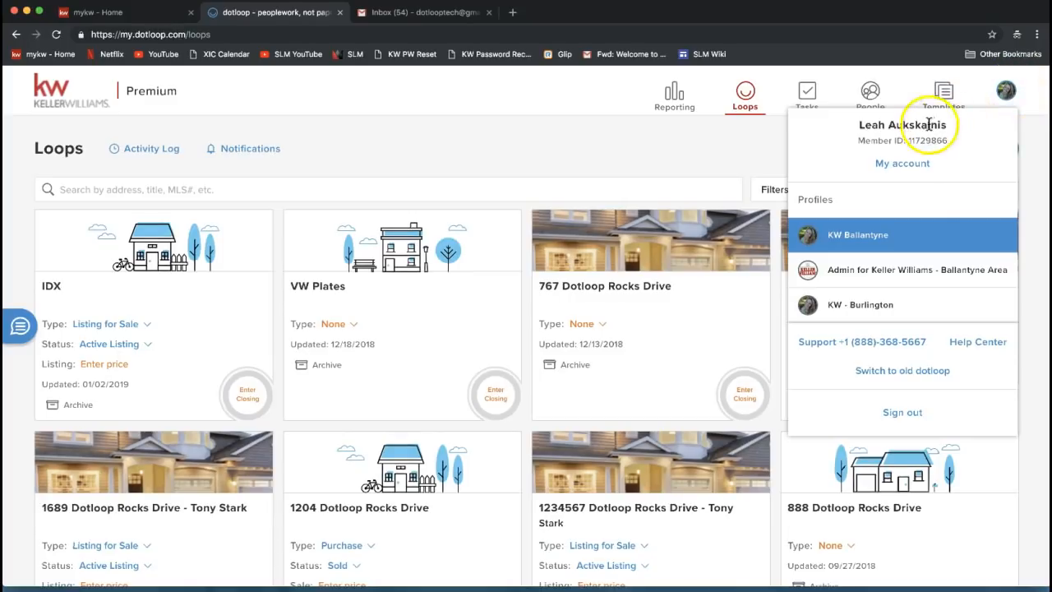
pyautogui.moveTo(858, 141); pyautogui.dragTo(948, 144)
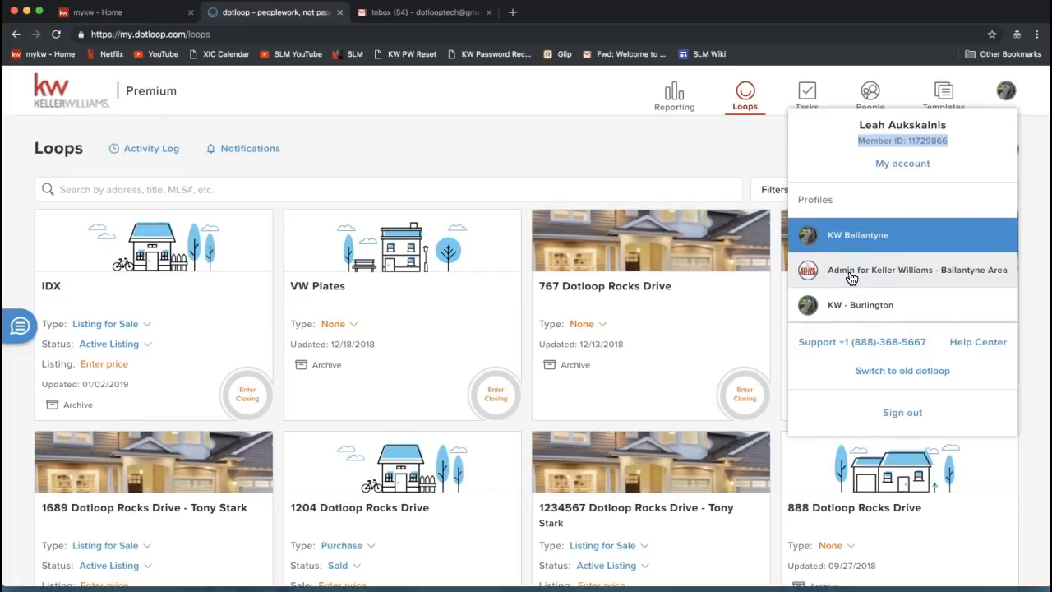
pyautogui.click(860, 309)
pyautogui.click(882, 233)
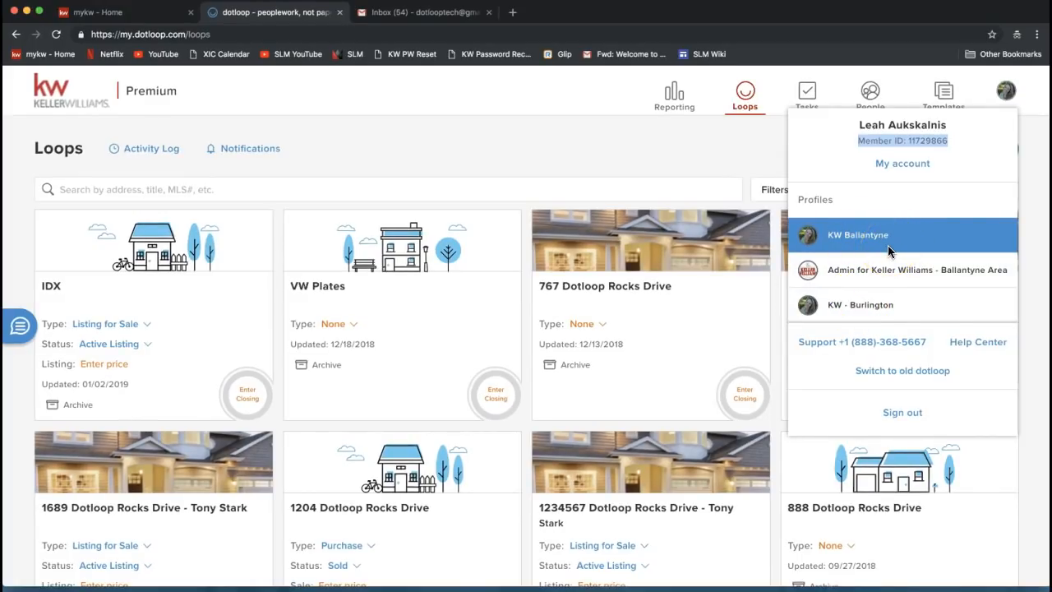
pyautogui.click(890, 167)
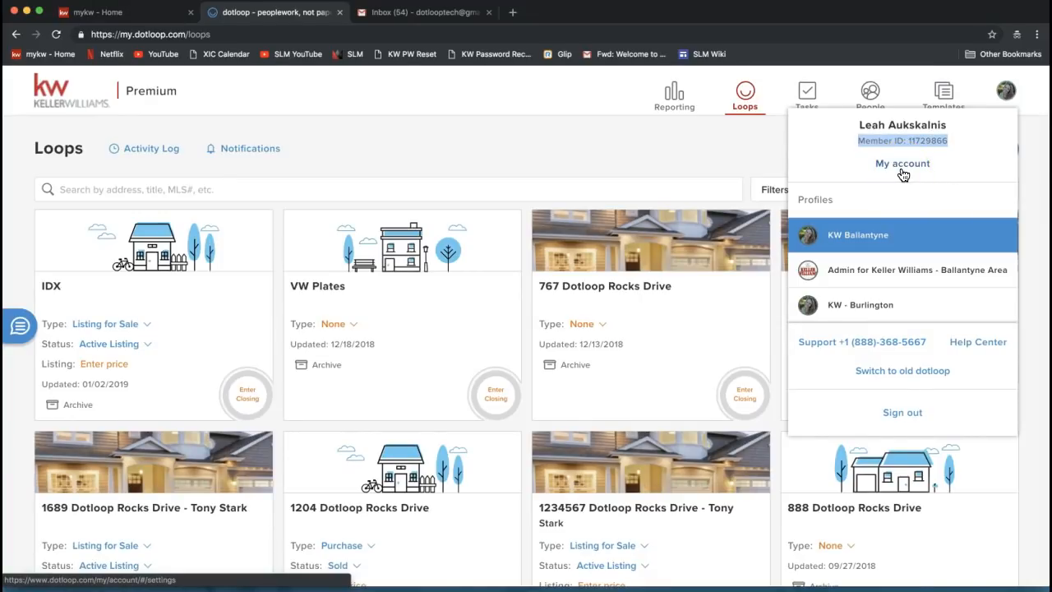
# Open My account and scroll to Personal Information showing the Transaction Coordinator role
pyautogui.click(902, 170)
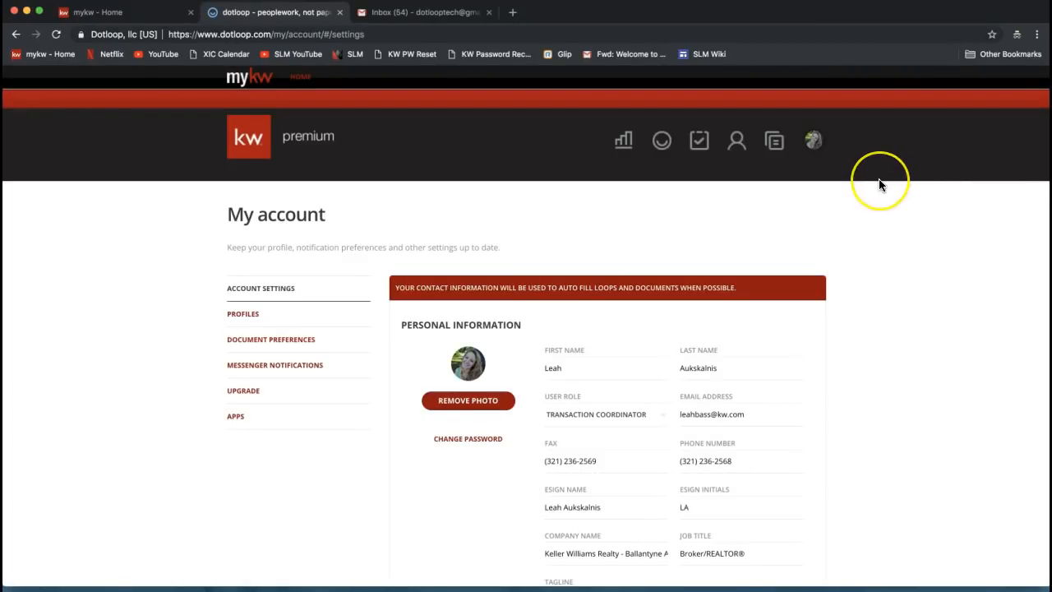
pyautogui.click(814, 143)
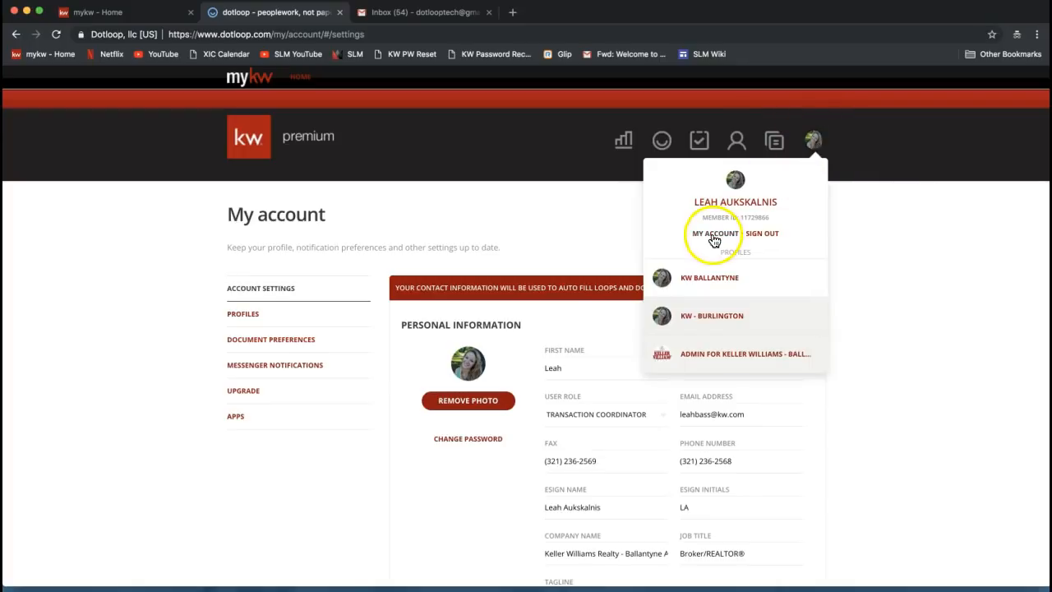
pyautogui.click(890, 234)
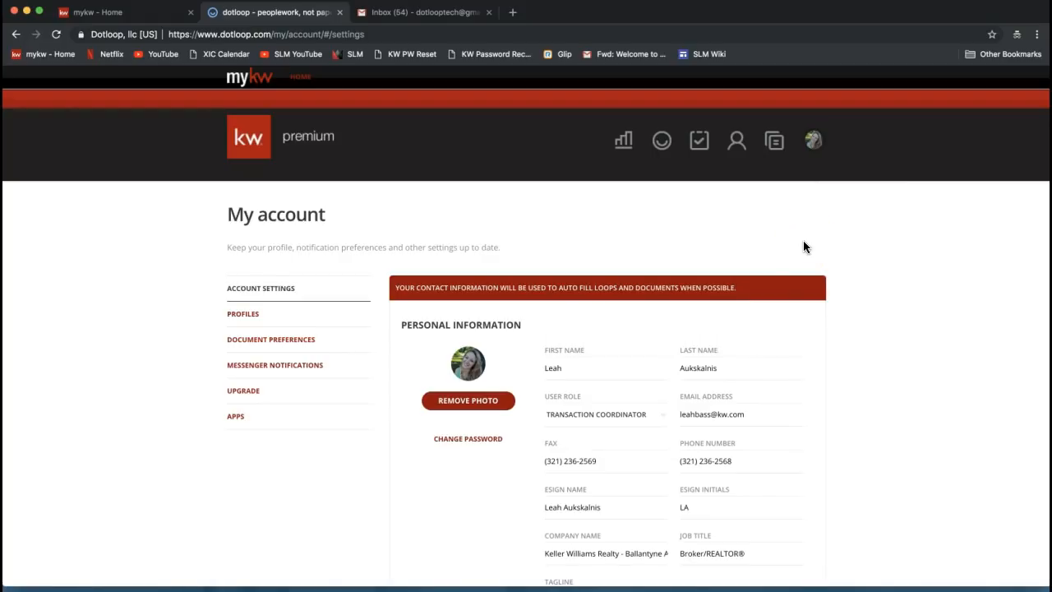
pyautogui.scroll(-3, 768, 251)
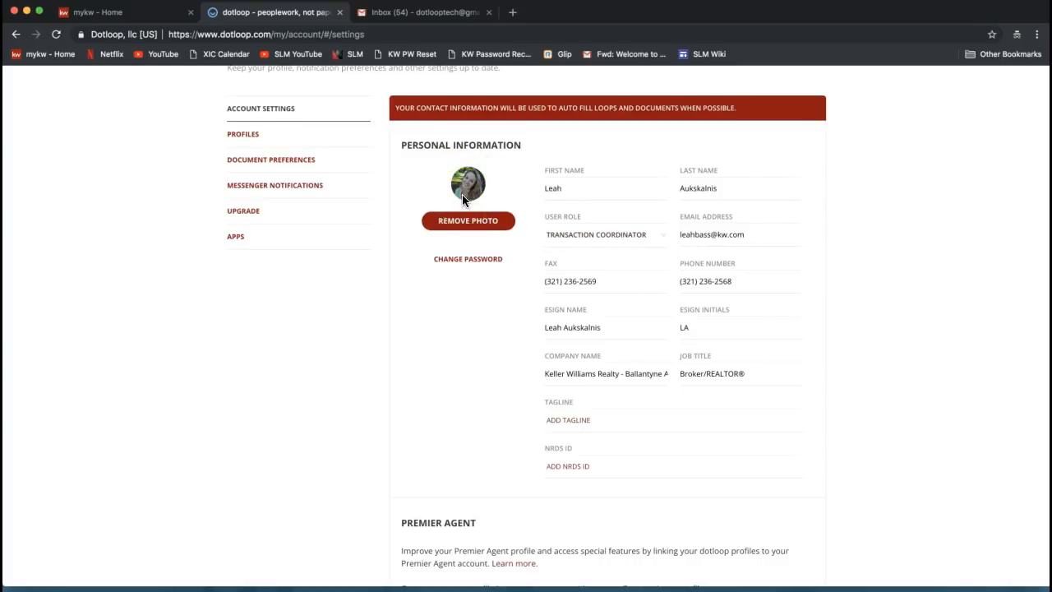
pyautogui.scroll(1, 462, 194)
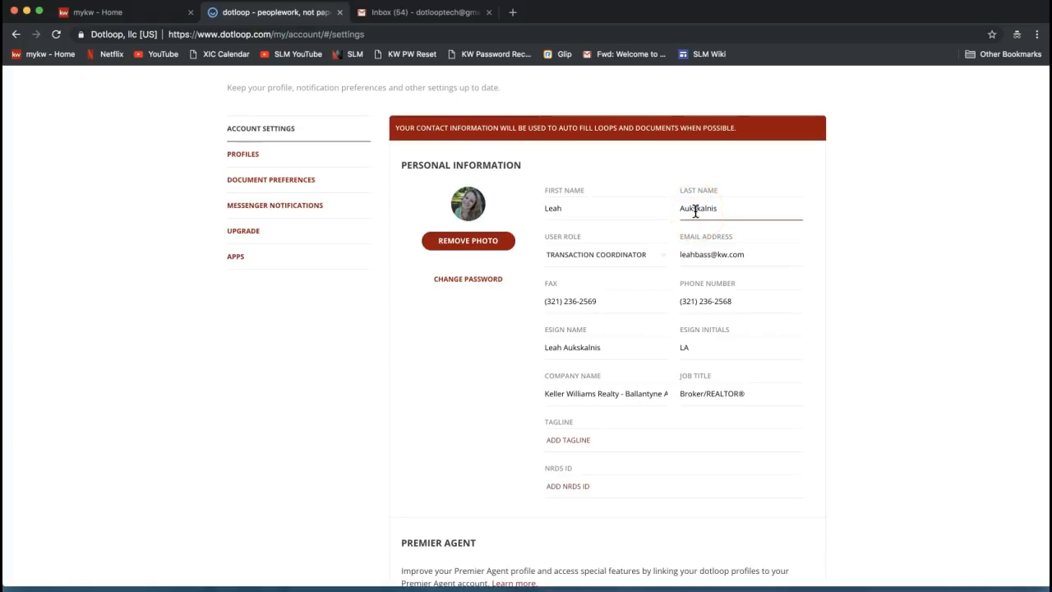
pyautogui.click(627, 207)
pyautogui.click(739, 207)
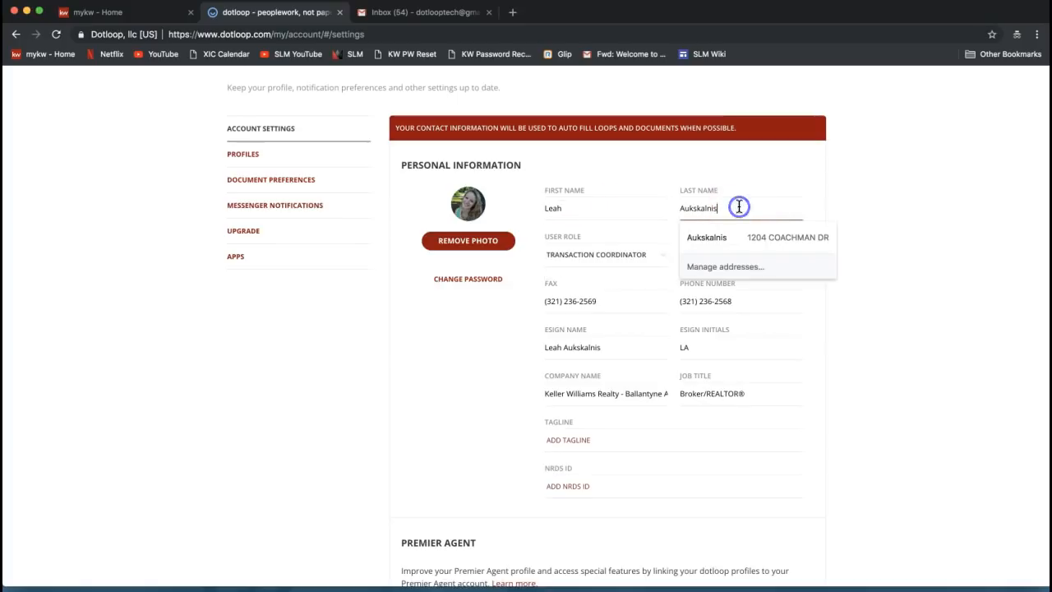
pyautogui.click(788, 169)
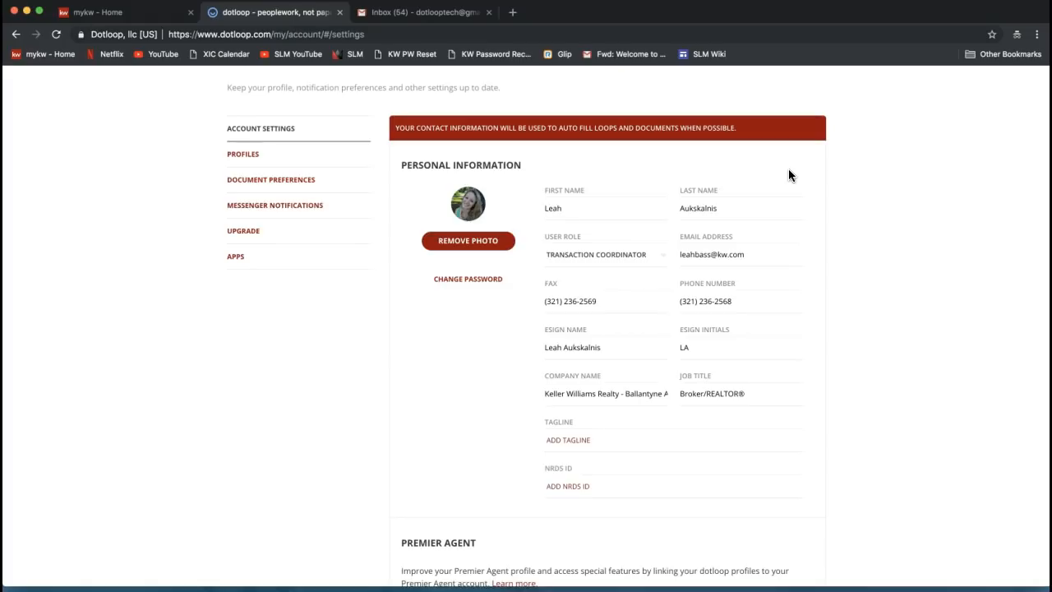
pyautogui.click(737, 256)
pyautogui.click(786, 252)
pyautogui.tripleClick(712, 254)
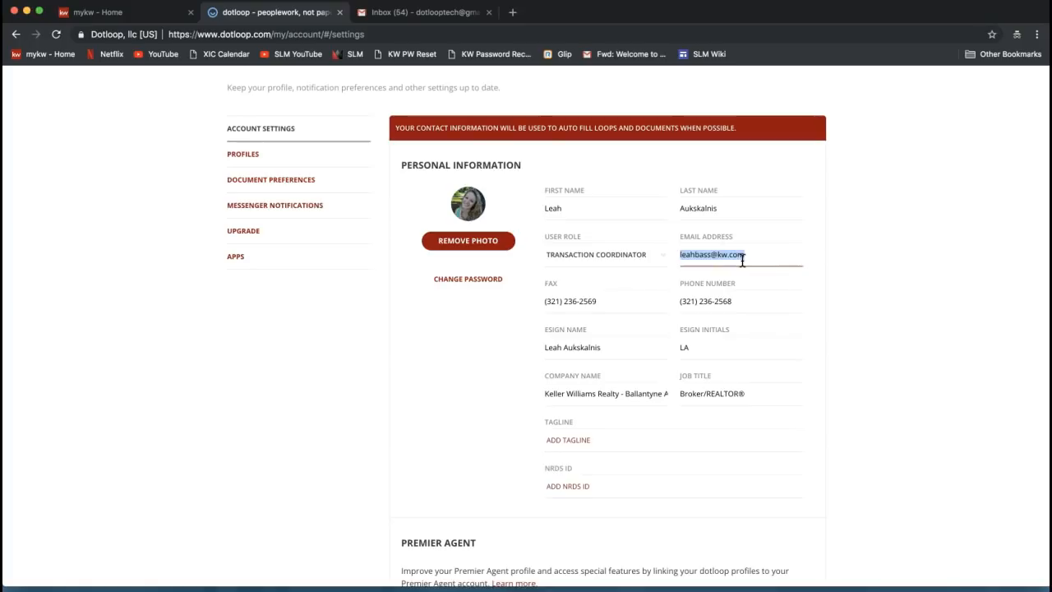
pyautogui.tripleClick(708, 254)
pyautogui.scroll(-2, 745, 265)
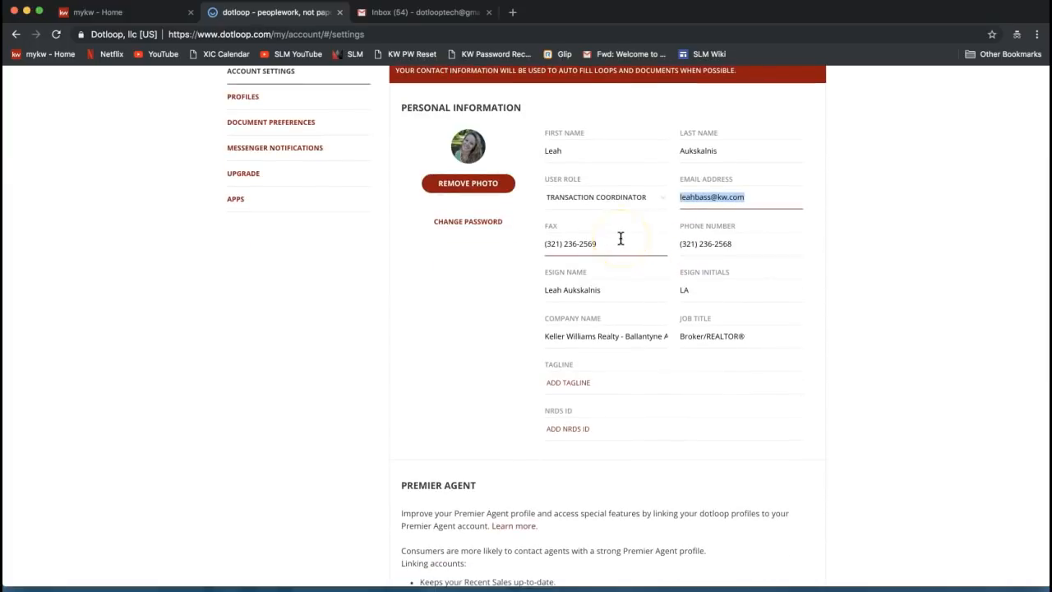
pyautogui.click(620, 238)
pyautogui.click(746, 242)
pyautogui.click(750, 243)
pyautogui.moveTo(750, 243); pyautogui.dragTo(686, 245)
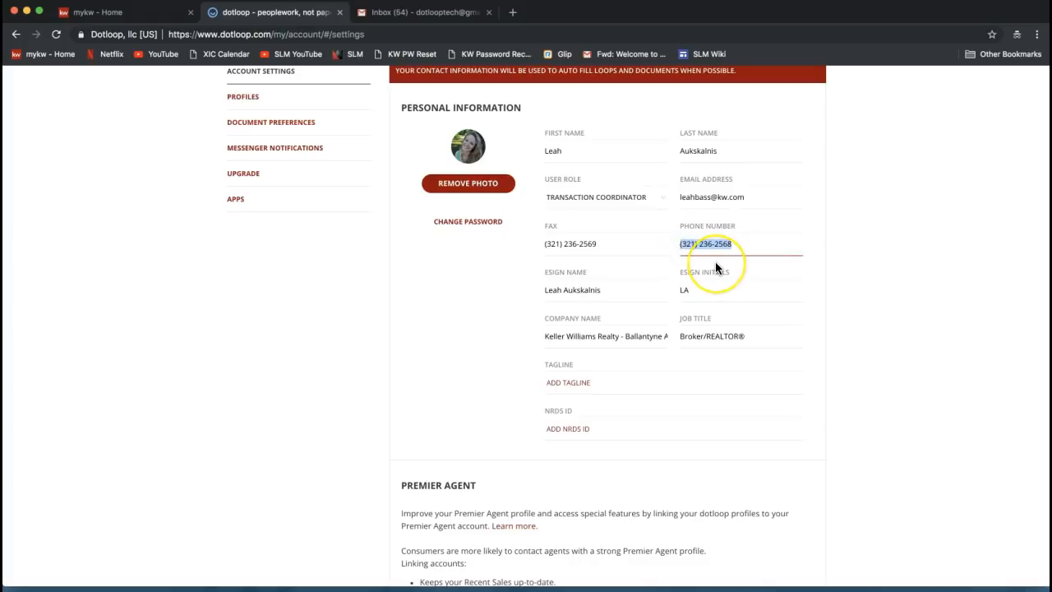
pyautogui.tripleClick(592, 245)
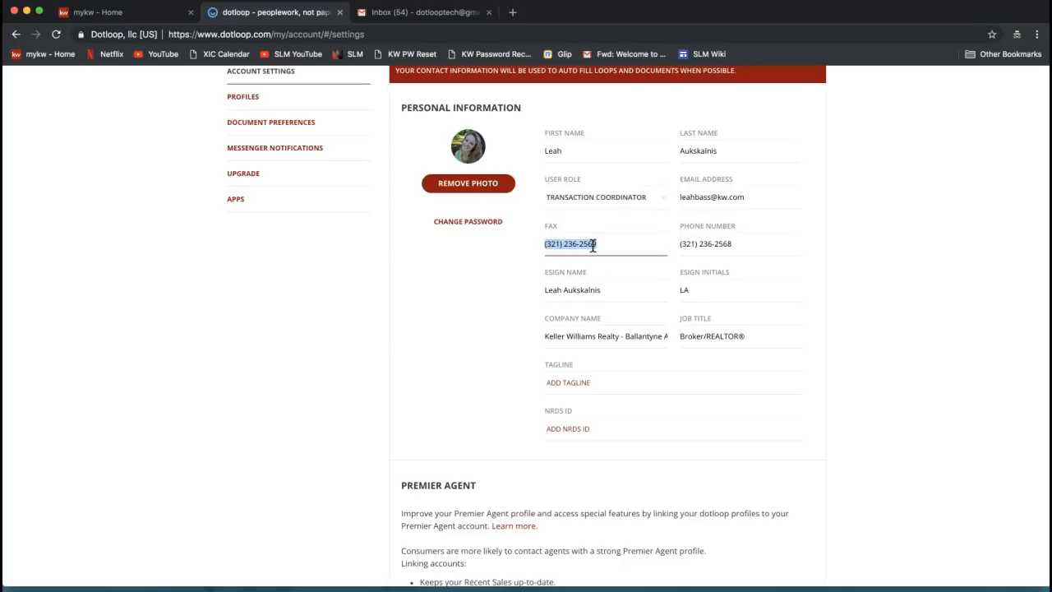
pyautogui.tripleClick(704, 241)
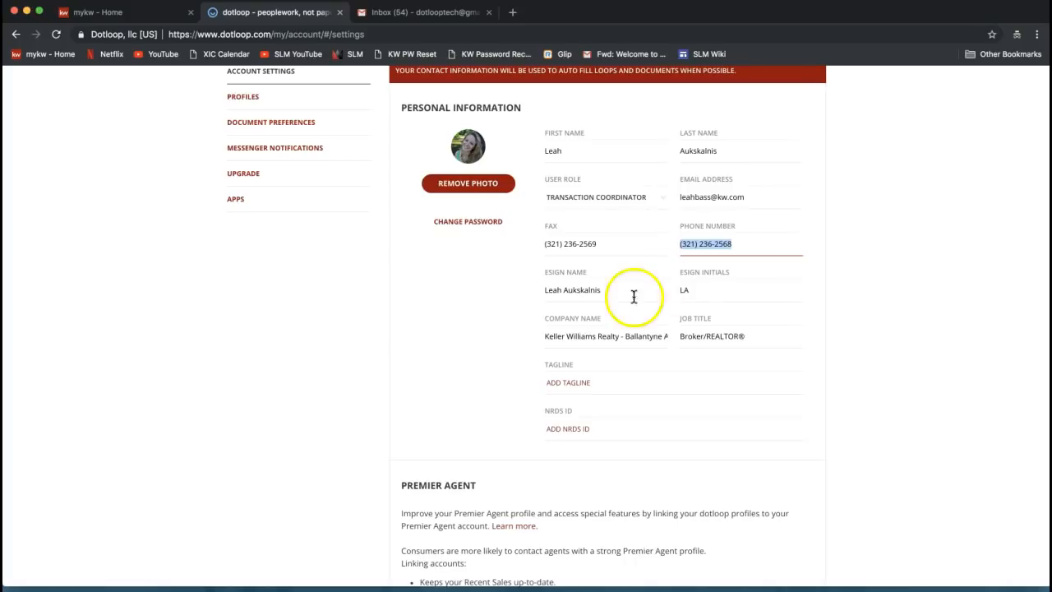
pyautogui.click(599, 292)
pyautogui.click(724, 289)
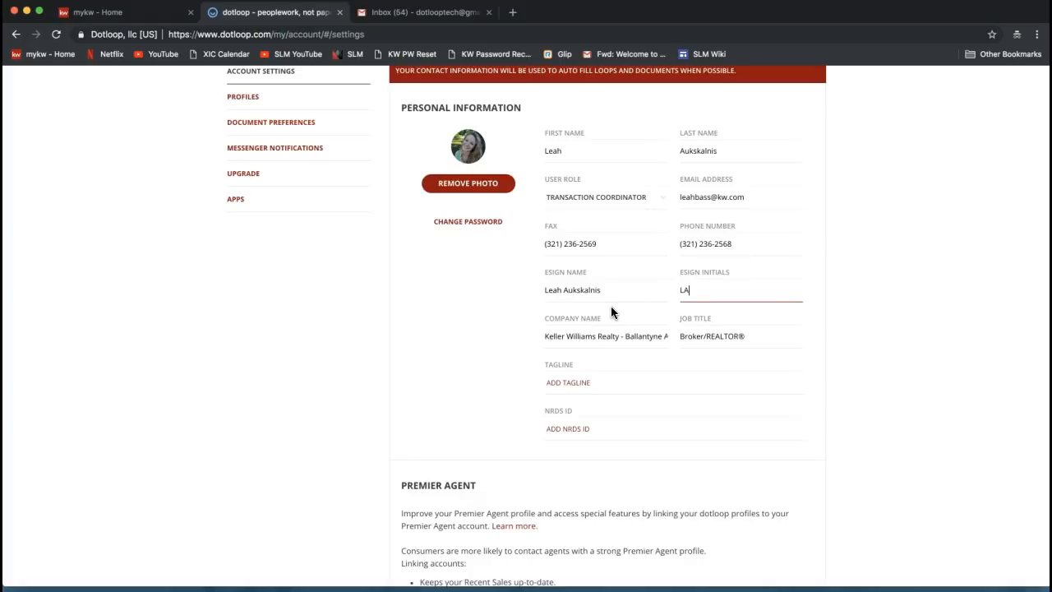
# Insert the middle initial "N." into the e-sign name
pyautogui.click(557, 289)
pyautogui.moveTo(547, 290); pyautogui.dragTo(615, 296)
pyautogui.click(573, 291)
pyautogui.click(564, 291)
pyautogui.write('.')
# Update the e-sign initials to three letters, then select the company name
pyautogui.click(683, 290)
pyautogui.doubleClick(713, 292)
pyautogui.scroll(-1, 809, 303)
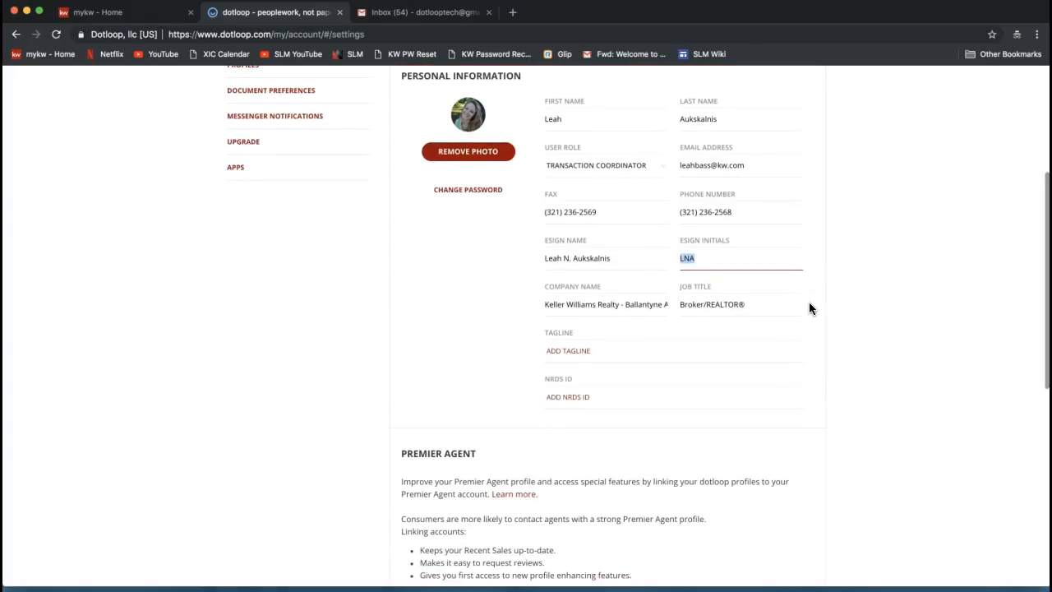
pyautogui.tripleClick(585, 307)
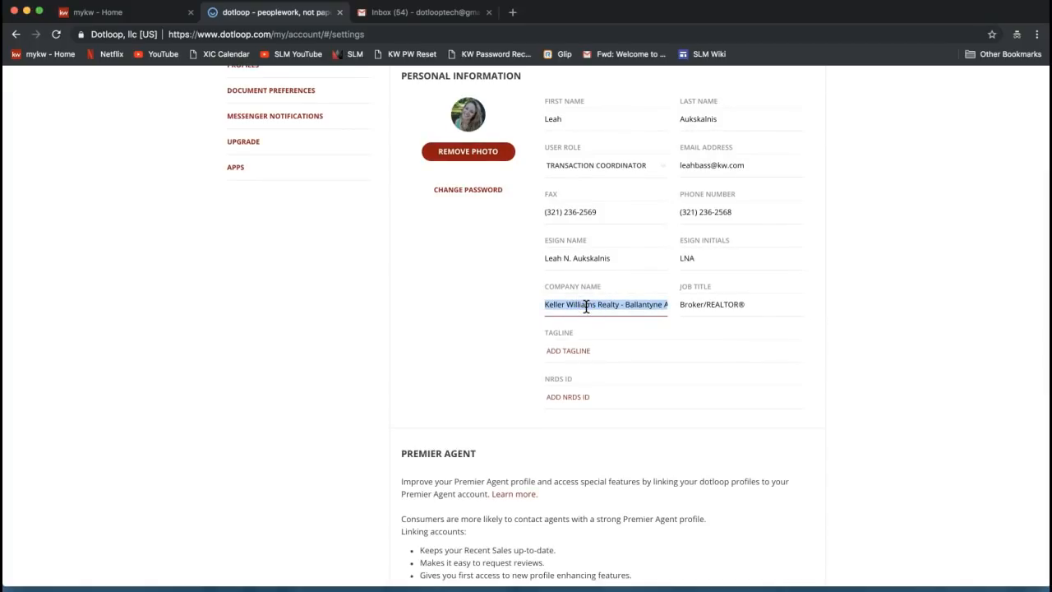
pyautogui.click(628, 304)
pyautogui.moveTo(626, 305); pyautogui.dragTo(728, 340)
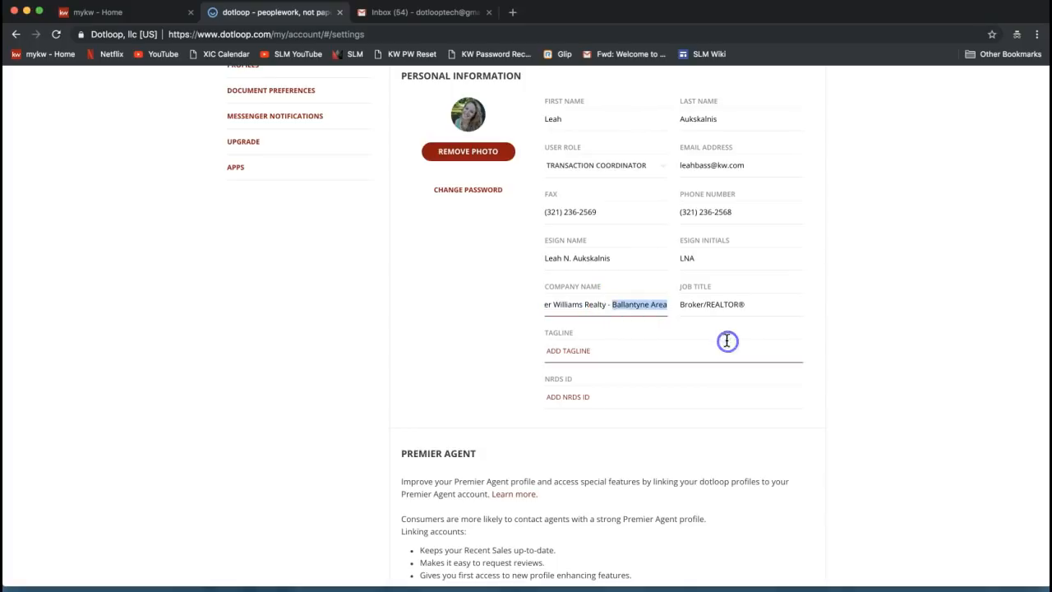
pyautogui.tripleClick(640, 304)
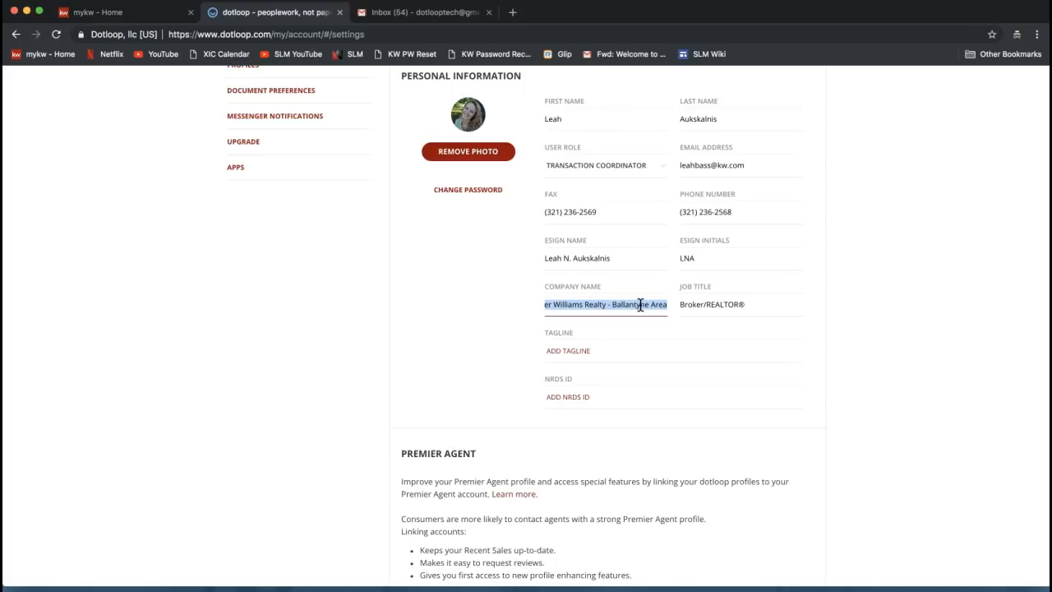
pyautogui.click(640, 305)
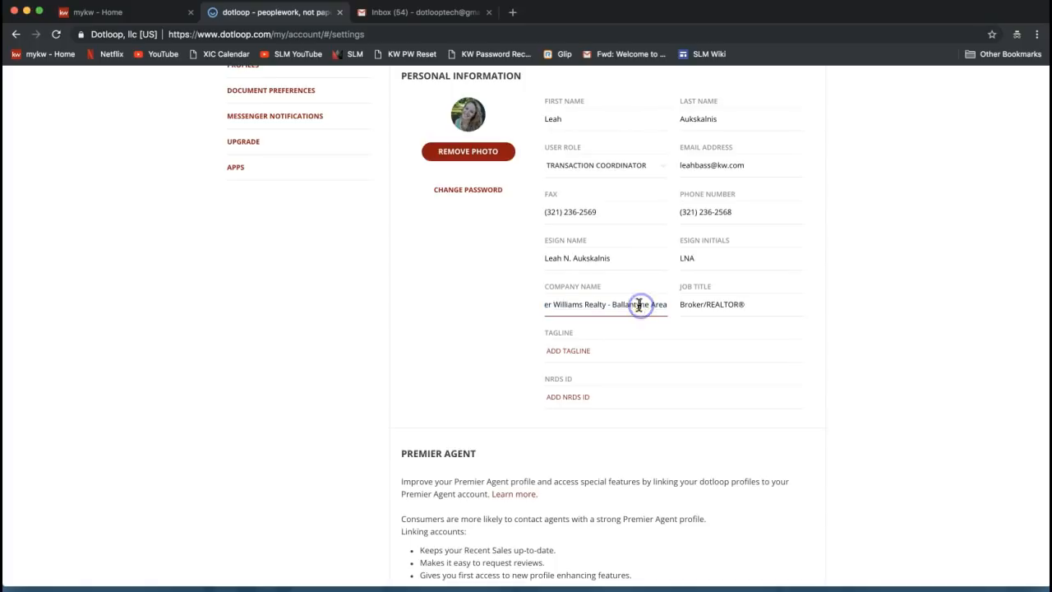
pyautogui.press('Up')
pyautogui.click(707, 305)
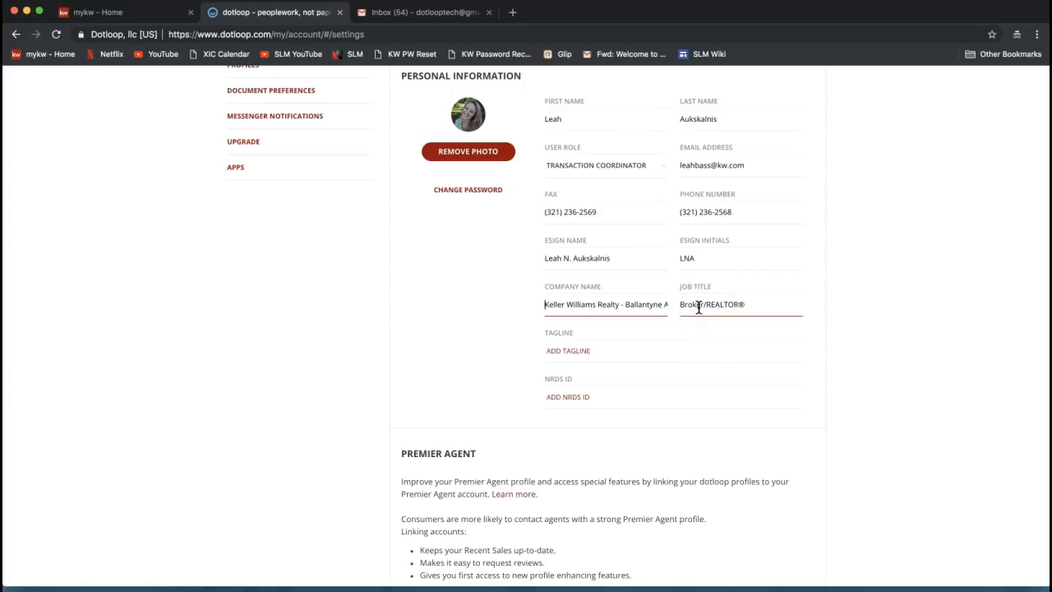
pyautogui.tripleClick(698, 305)
pyautogui.click(763, 305)
pyautogui.click(633, 390)
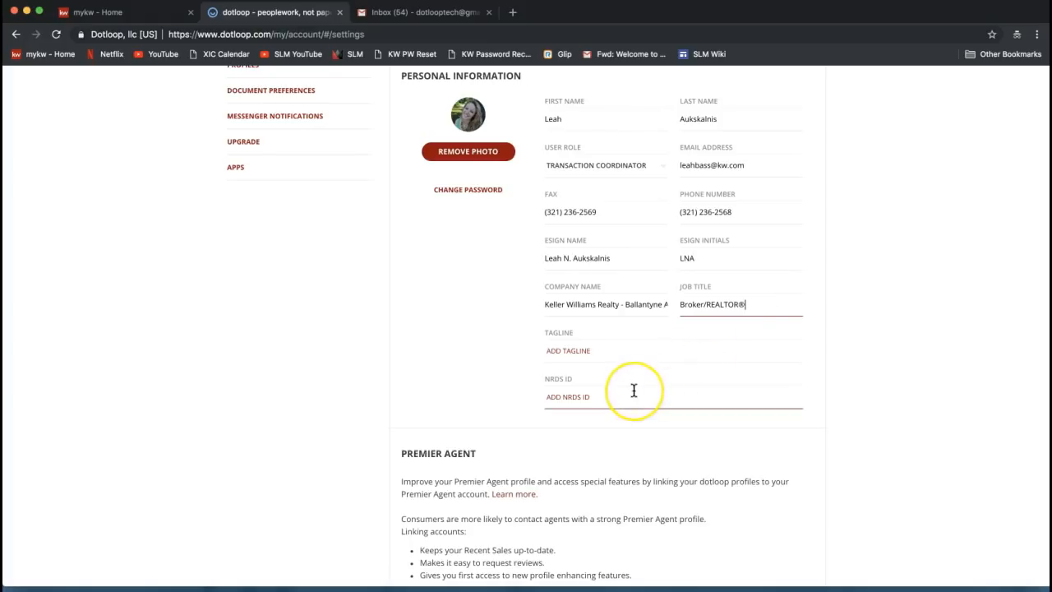
pyautogui.scroll(-1, 632, 390)
pyautogui.click(564, 372)
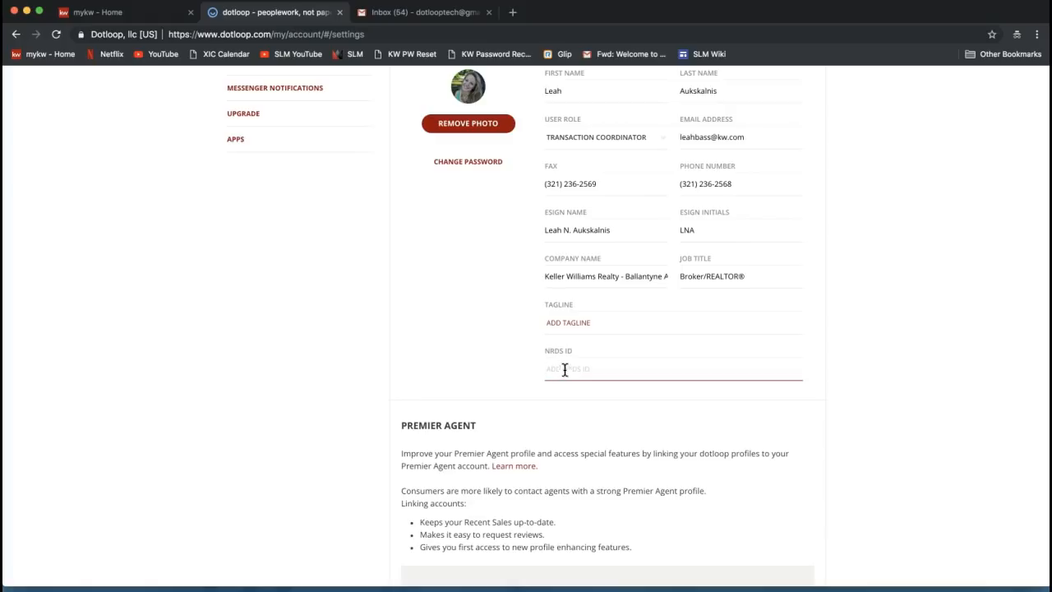
pyautogui.scroll(1, 563, 369)
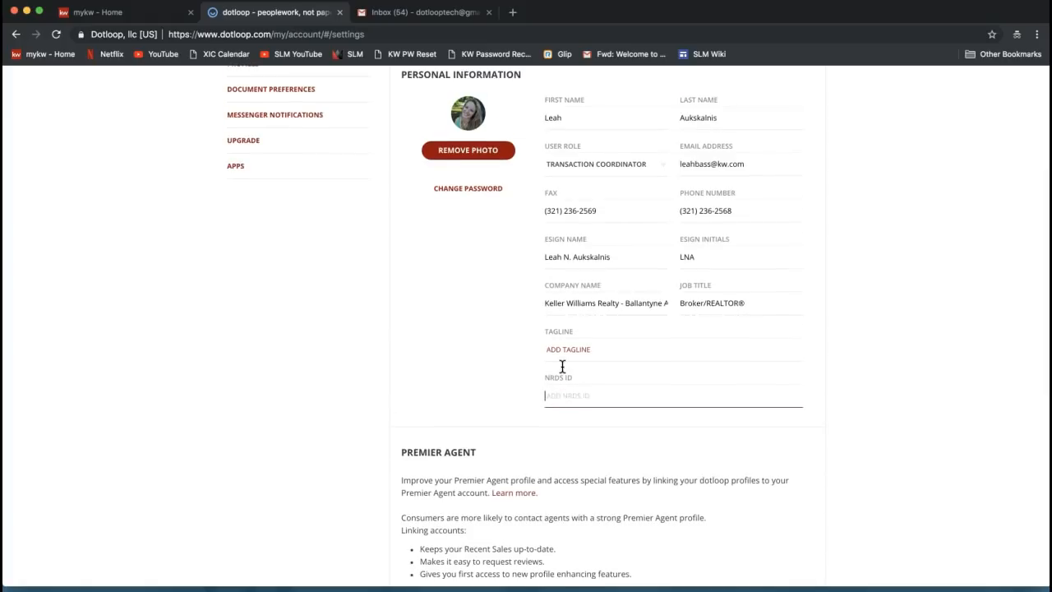
pyautogui.click(571, 394)
pyautogui.click(596, 394)
pyautogui.scroll(-10, 596, 394)
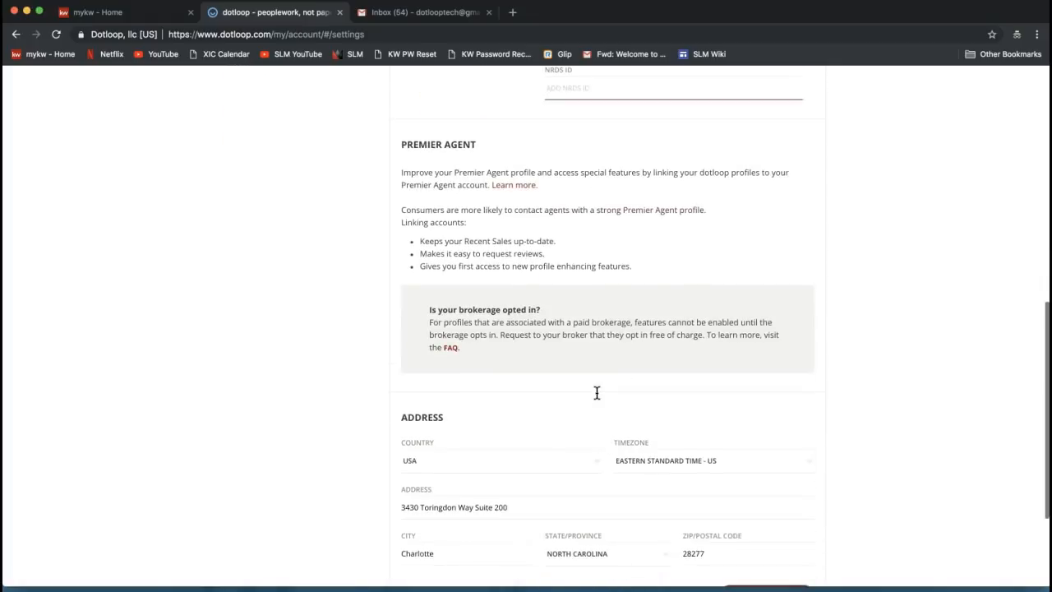
pyautogui.click(517, 359)
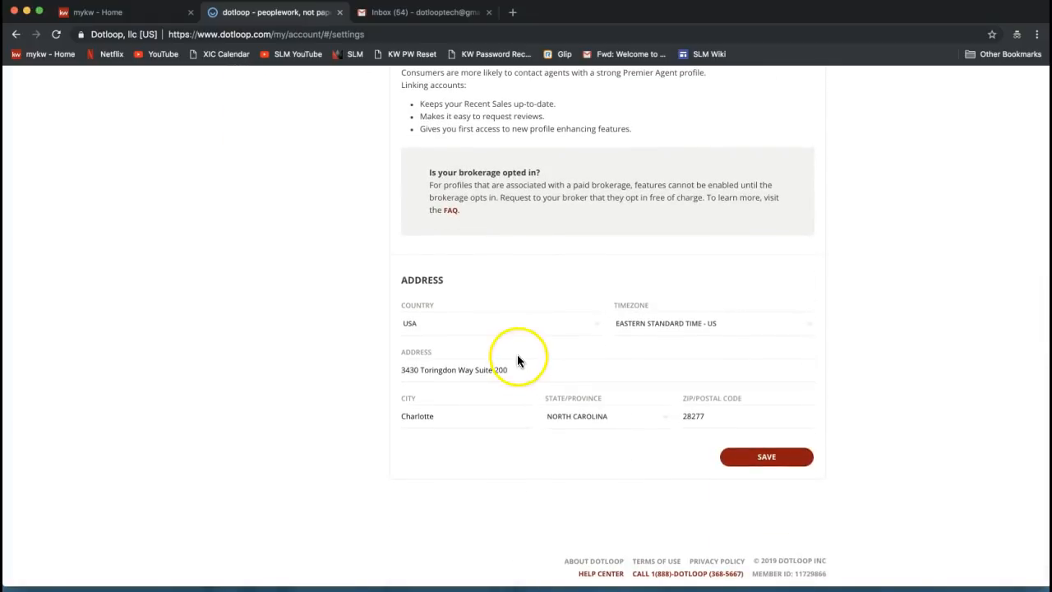
pyautogui.doubleClick(416, 282)
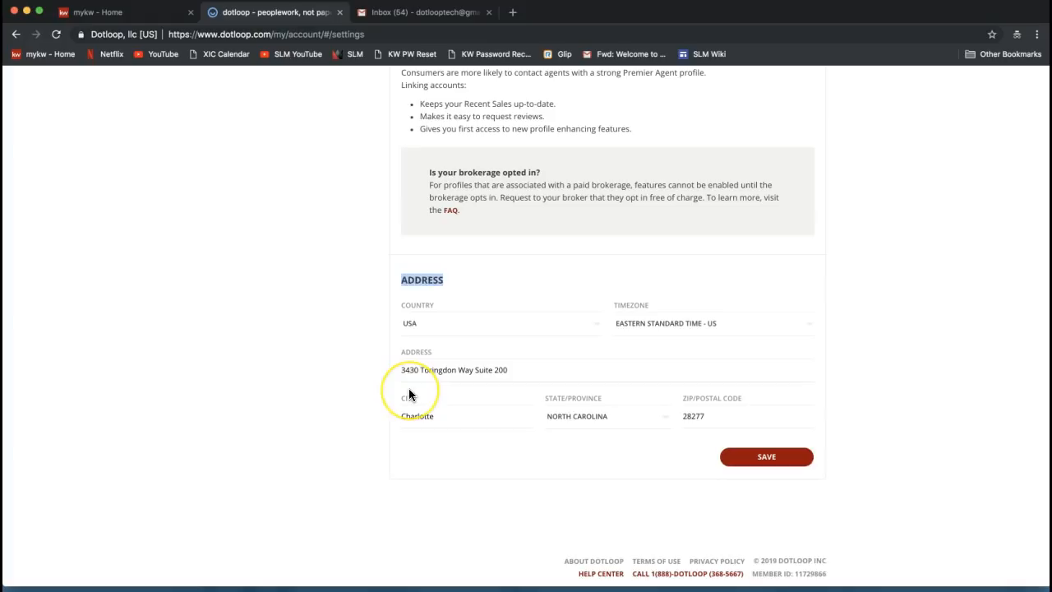
pyautogui.click(432, 328)
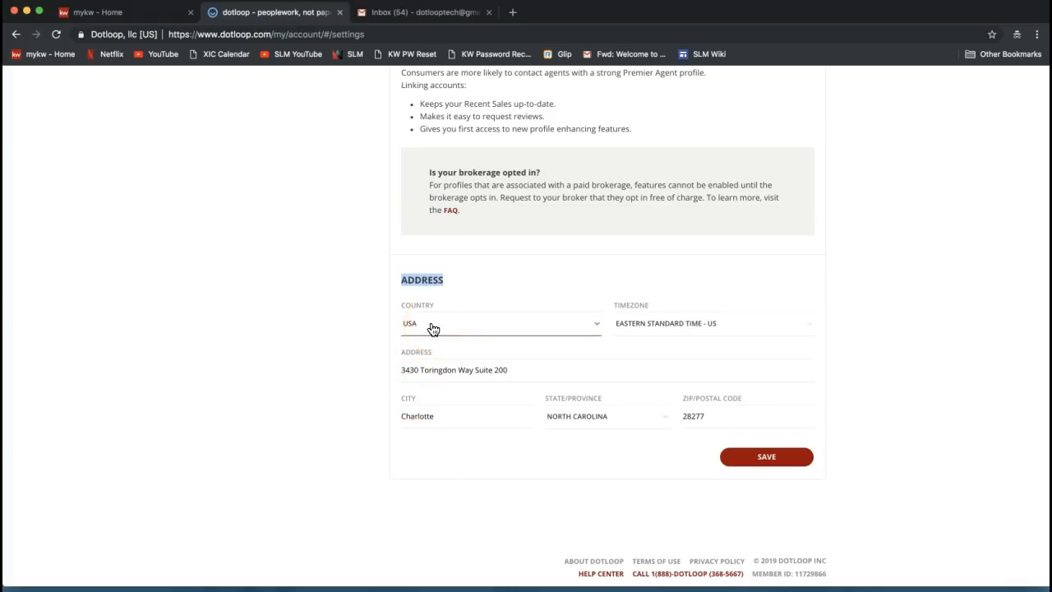
pyautogui.click(432, 328)
pyautogui.click(658, 331)
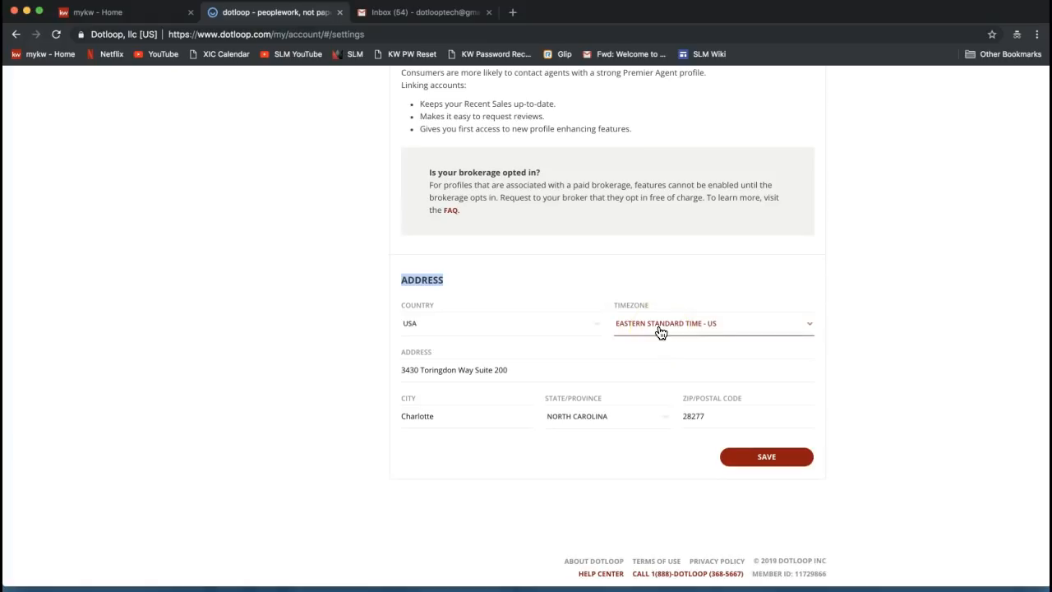
pyautogui.click(547, 360)
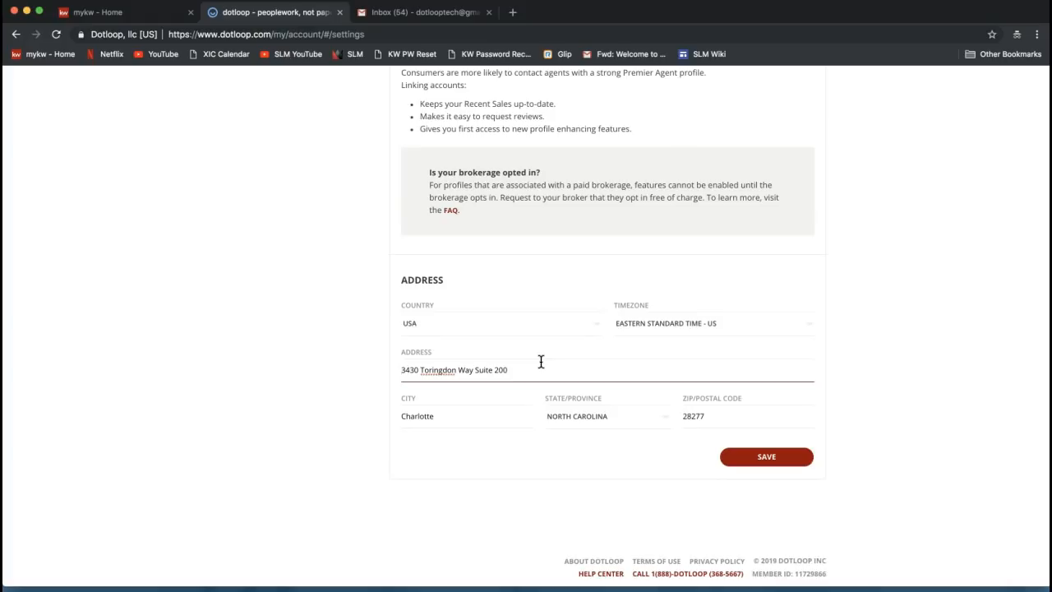
# Save the street address and contact details, then return to the top of My account
pyautogui.click(608, 475)
pyautogui.click(764, 465)
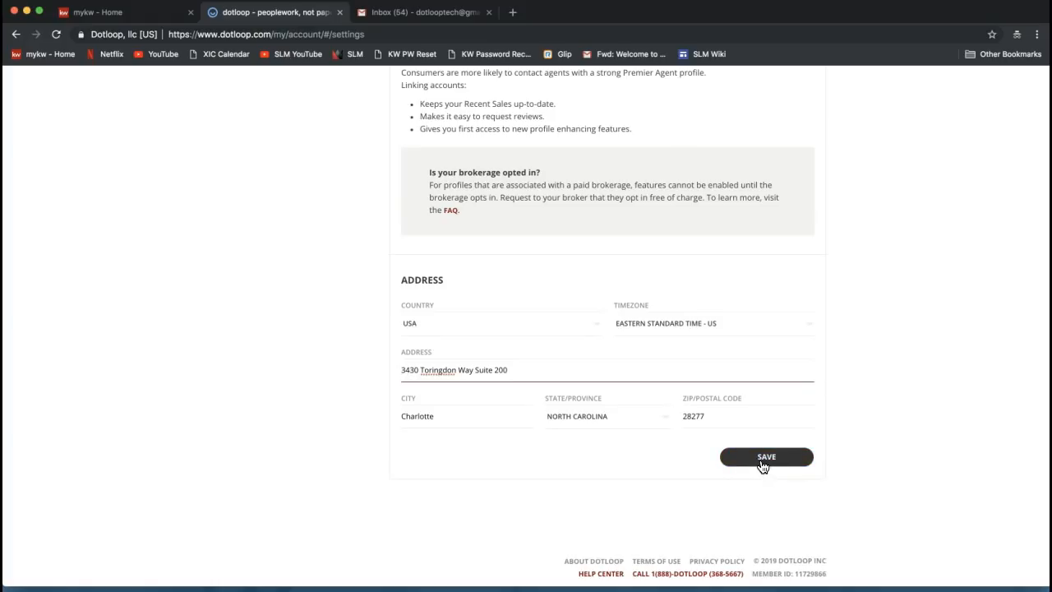
pyautogui.click(762, 465)
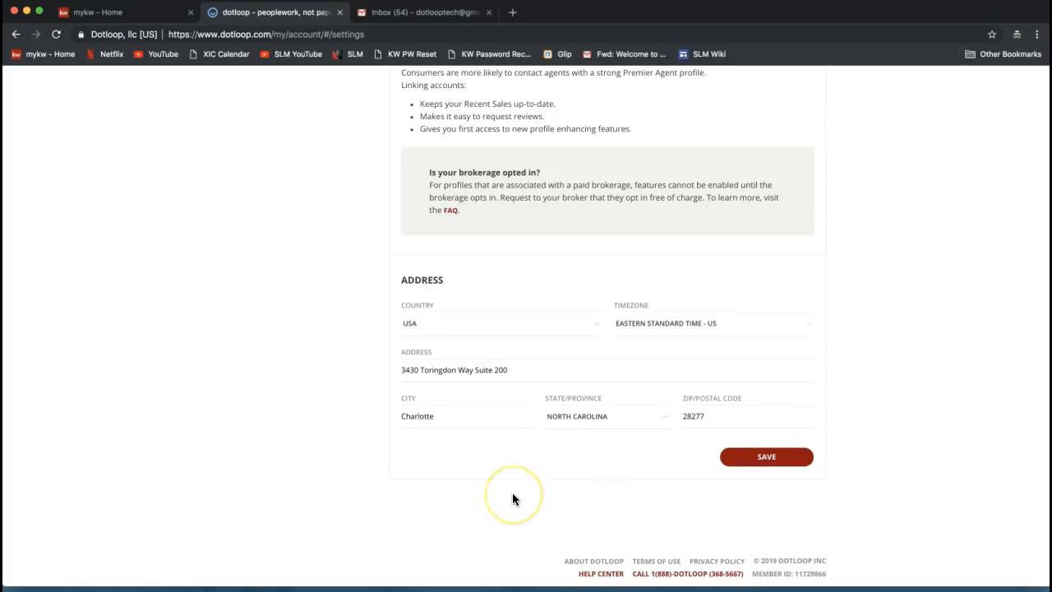
pyautogui.scroll(15, 512, 493)
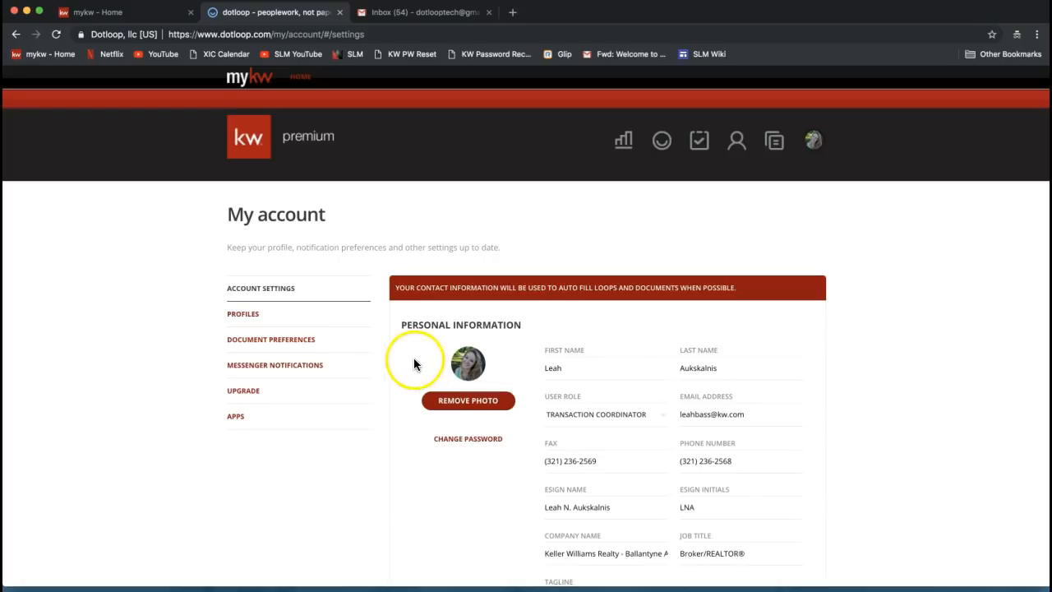
# Open the KW Ballantyne profile from Profiles and check its profile name
pyautogui.click(252, 320)
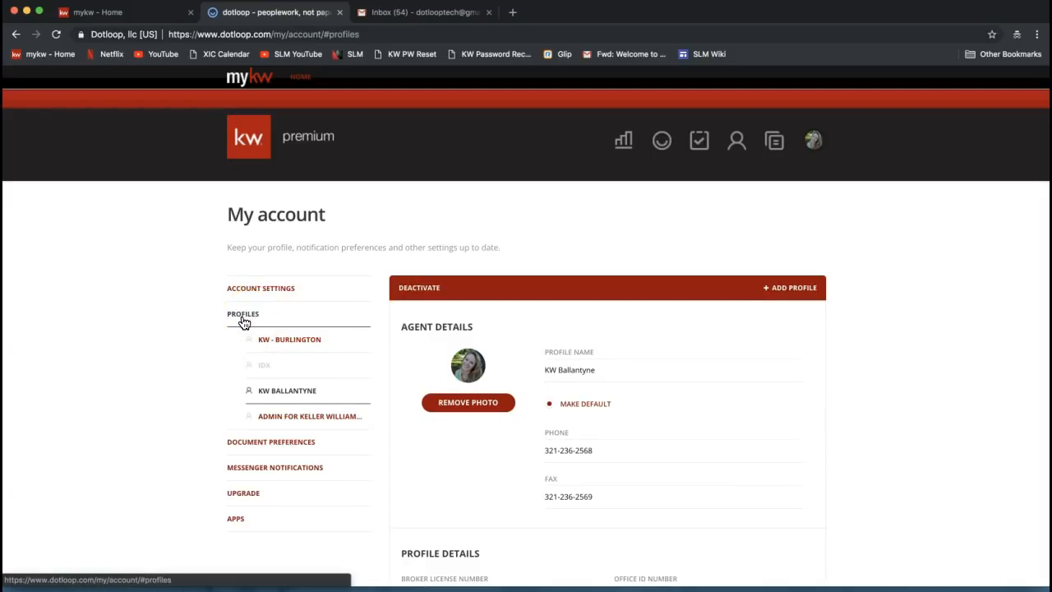
pyautogui.click(248, 322)
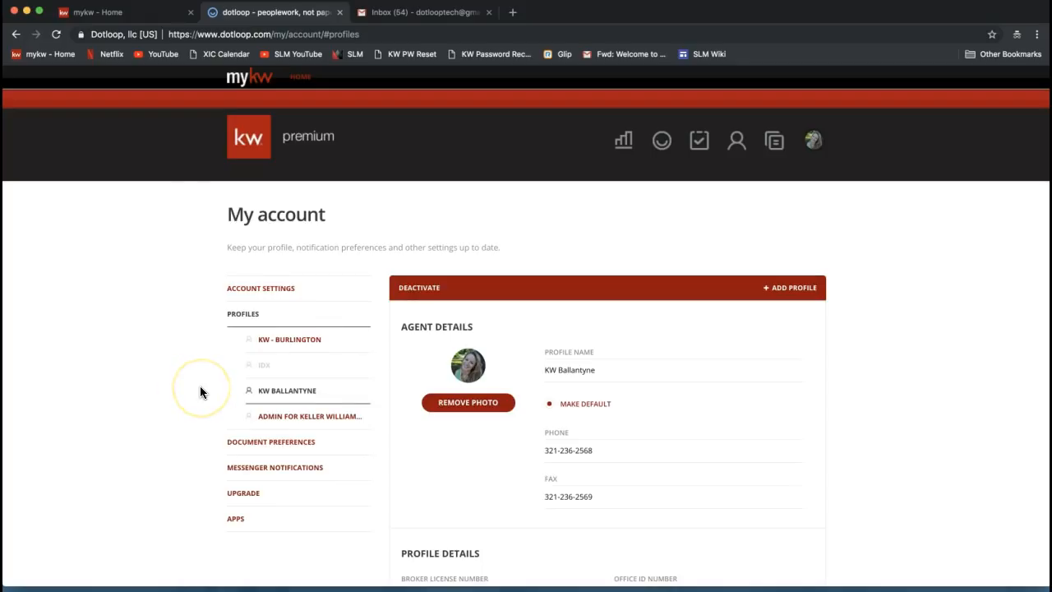
pyautogui.click(563, 369)
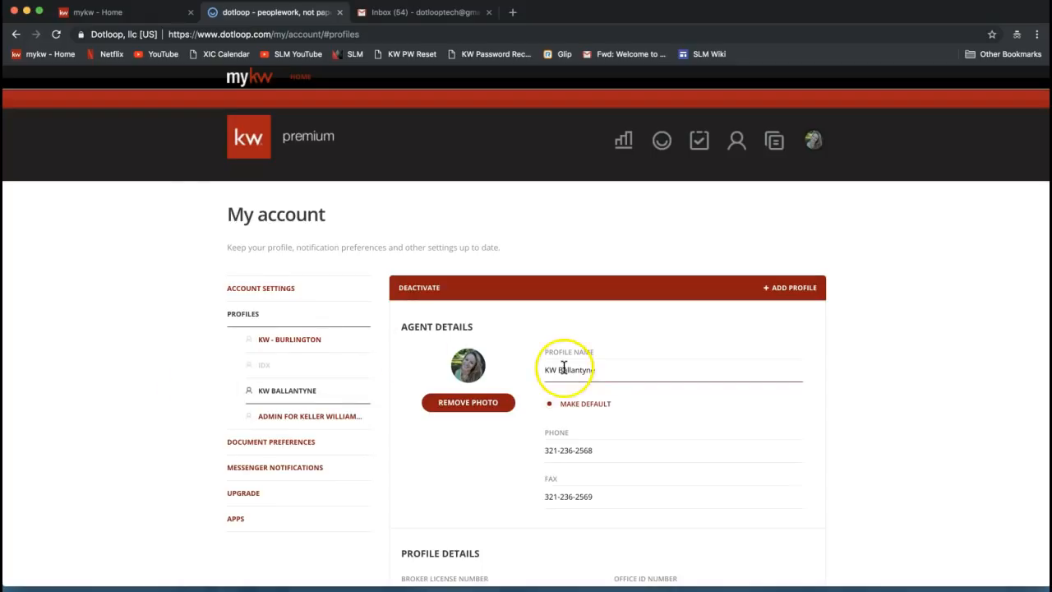
pyautogui.click(834, 340)
# Review the profile's phone and fax number entries
pyautogui.scroll(-5, 836, 345)
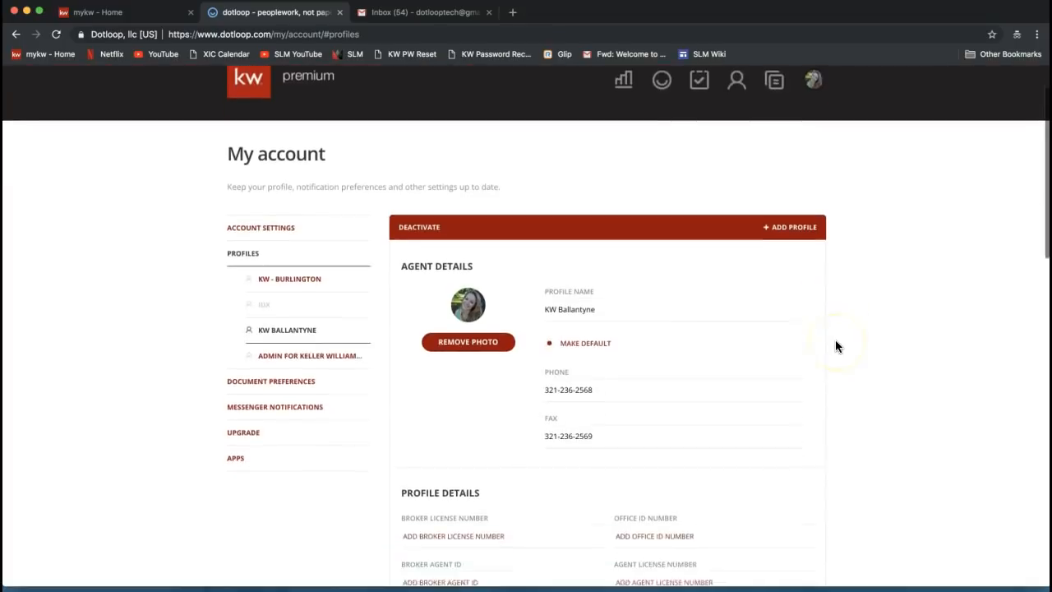
pyautogui.click(631, 294)
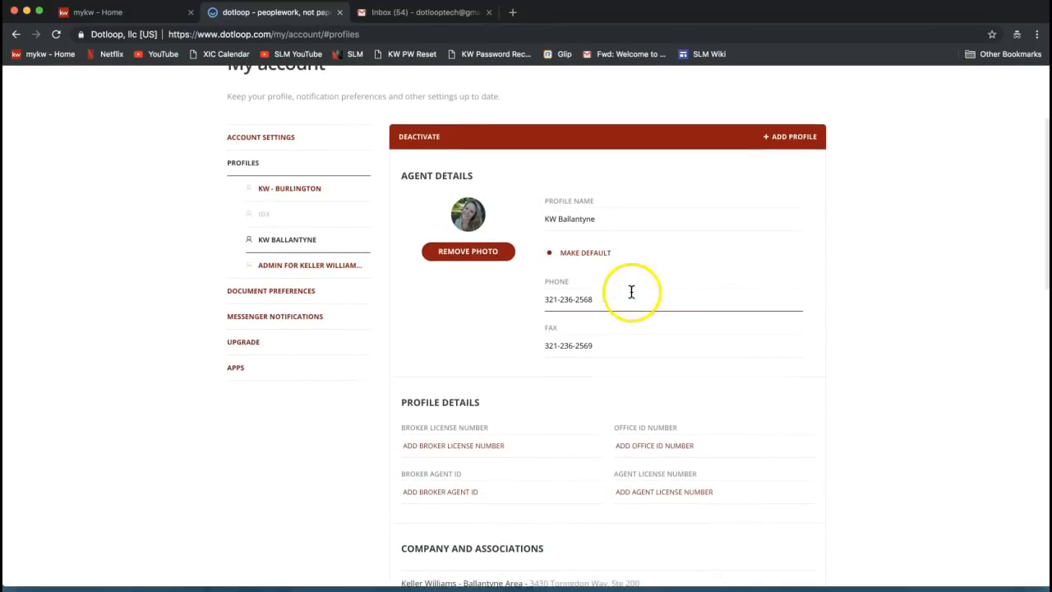
pyautogui.click(610, 336)
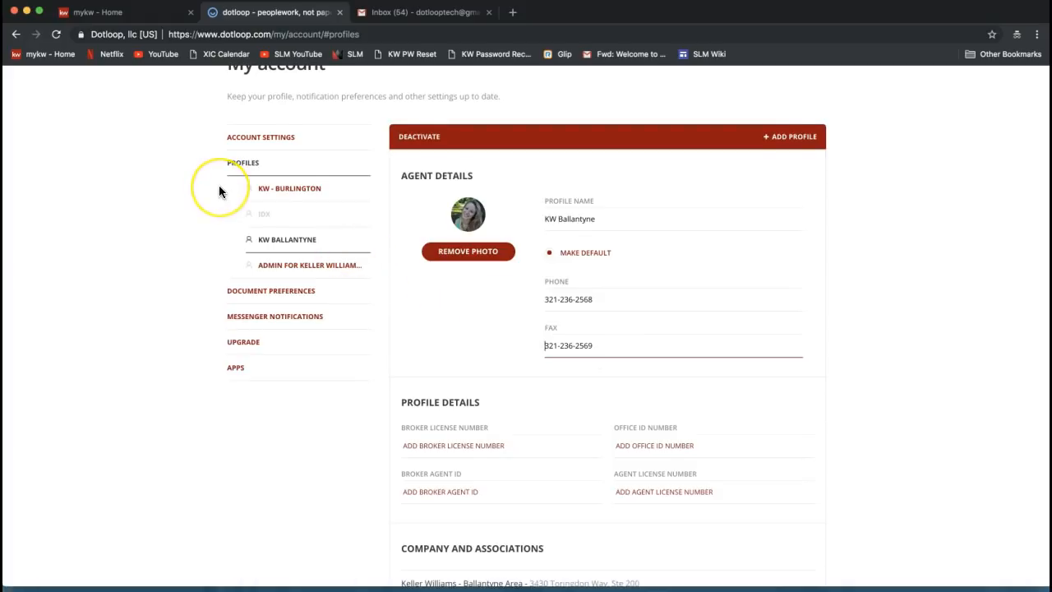
pyautogui.scroll(1, 219, 191)
pyautogui.scroll(2, 219, 190)
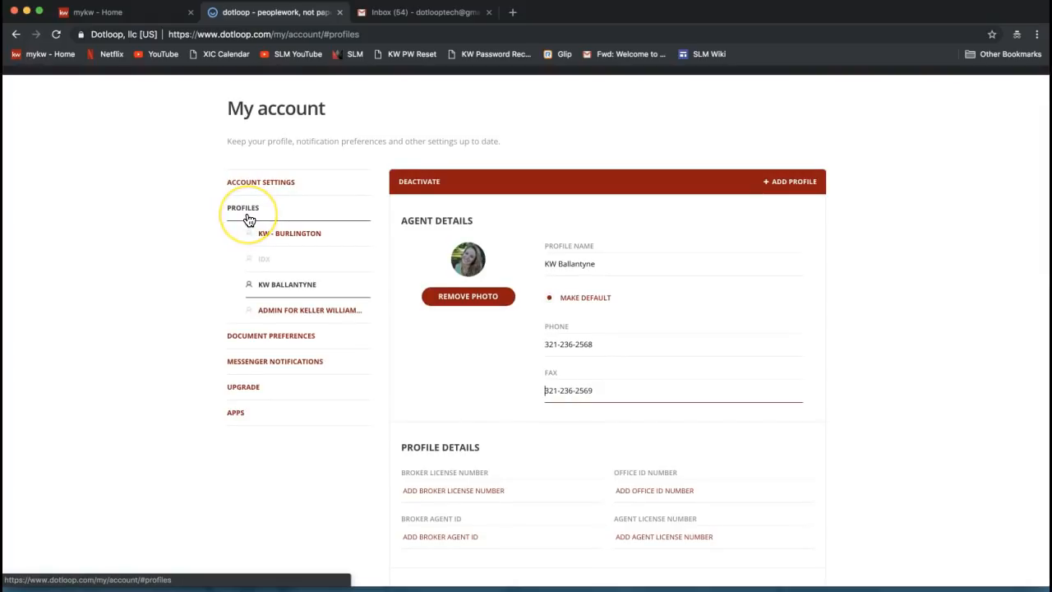
pyautogui.scroll(-1, 606, 254)
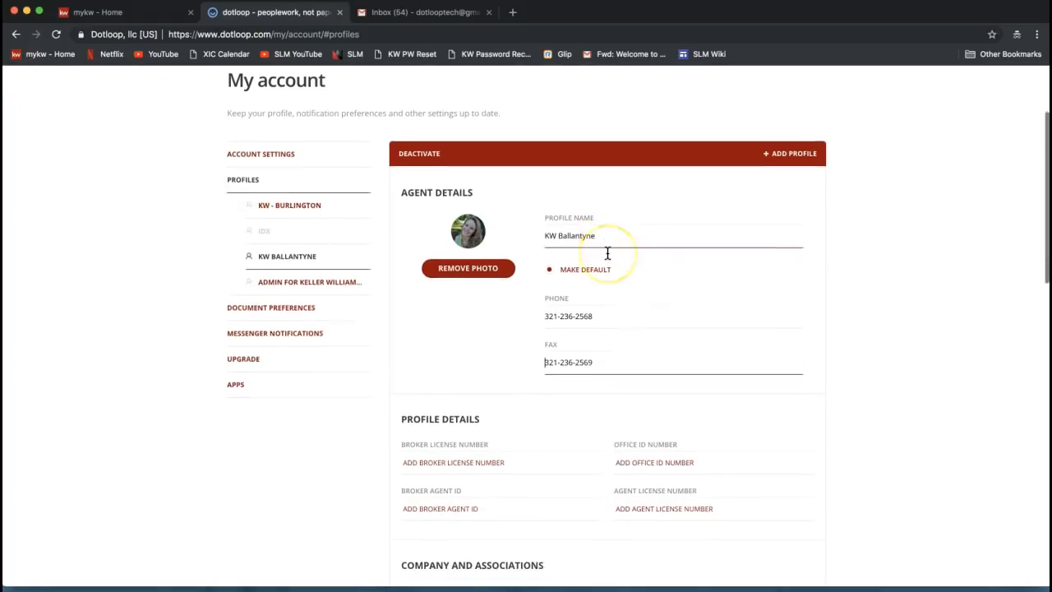
pyautogui.scroll(-1, 605, 251)
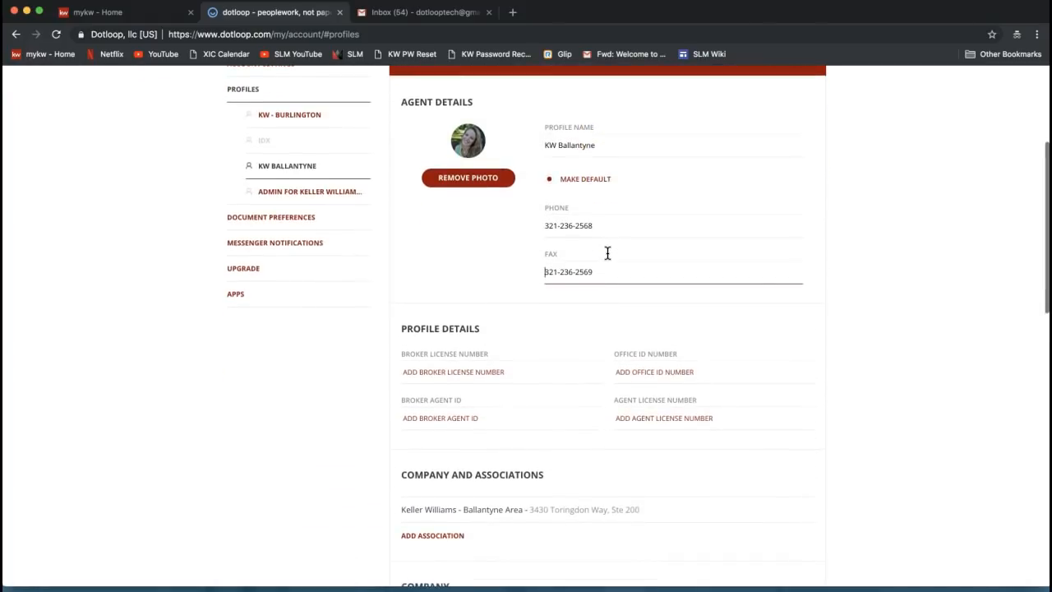
pyautogui.scroll(1, 606, 251)
pyautogui.doubleClick(419, 345)
pyautogui.click(419, 345)
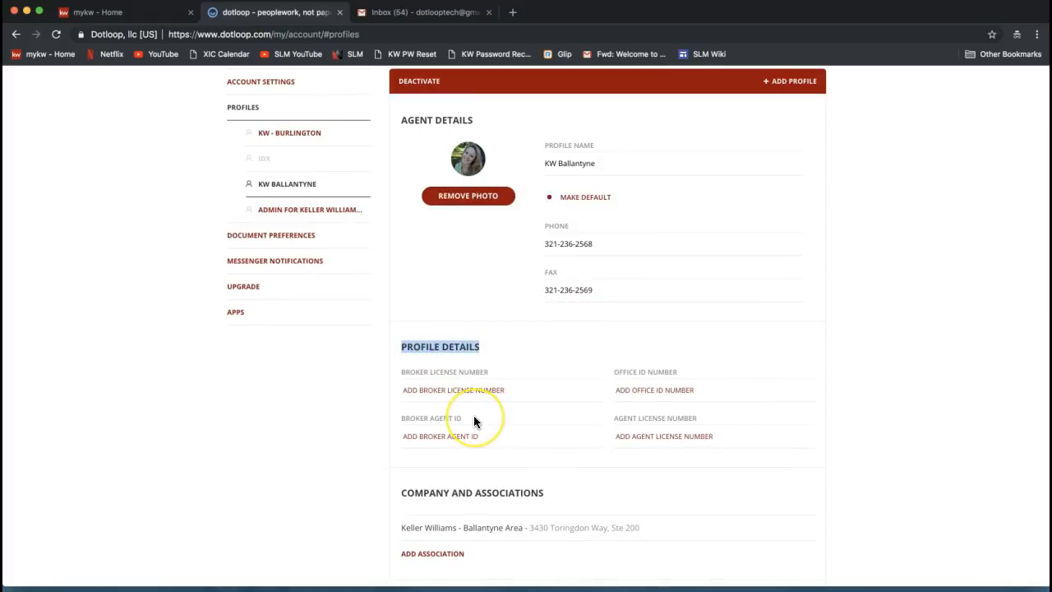
pyautogui.tripleClick(422, 345)
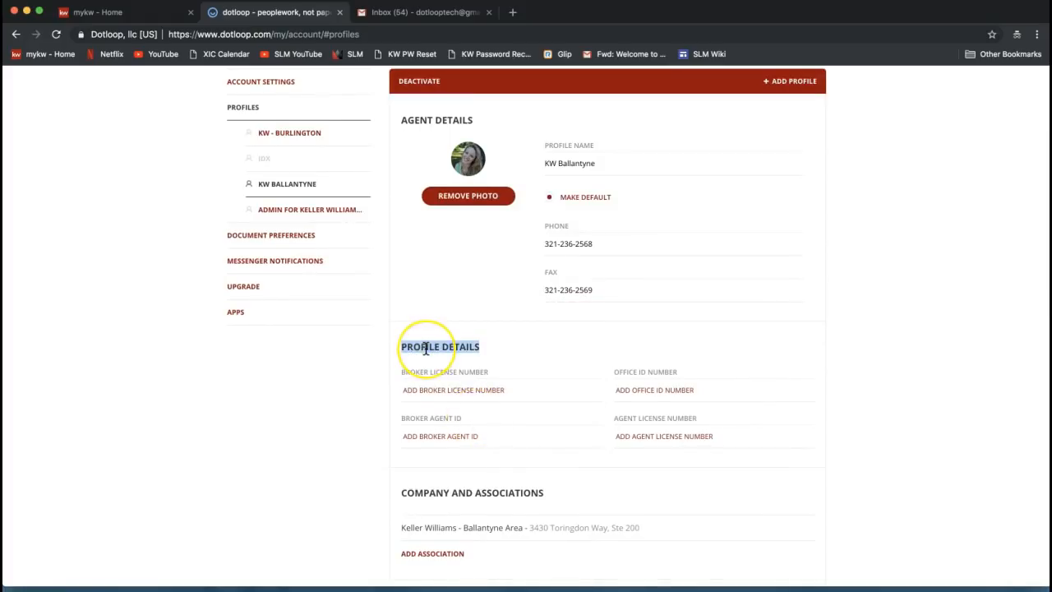
pyautogui.click(633, 391)
pyautogui.click(653, 437)
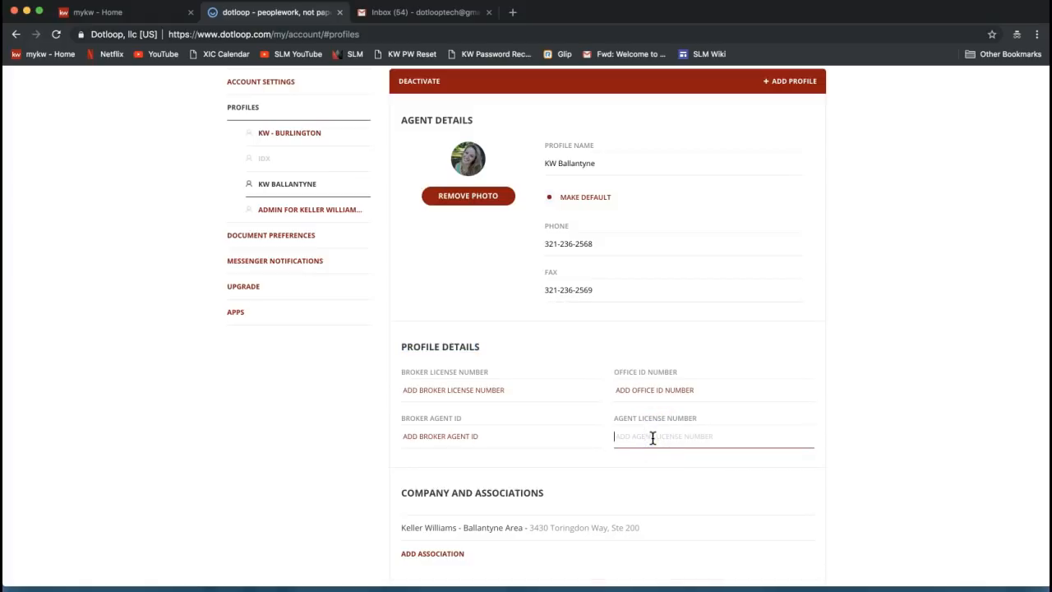
pyautogui.click(632, 438)
pyautogui.tripleClick(620, 417)
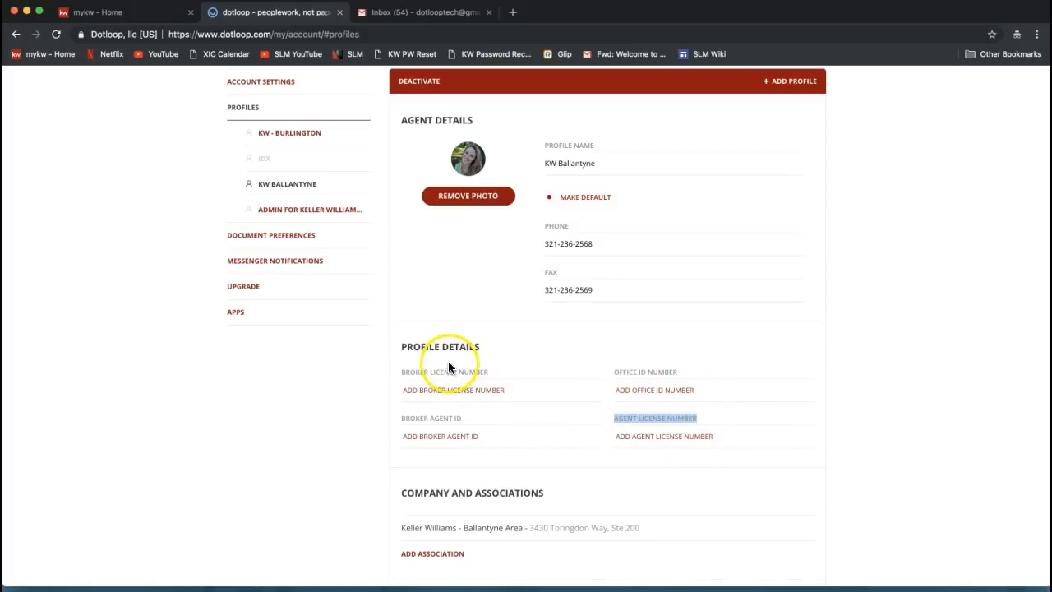
pyautogui.click(666, 434)
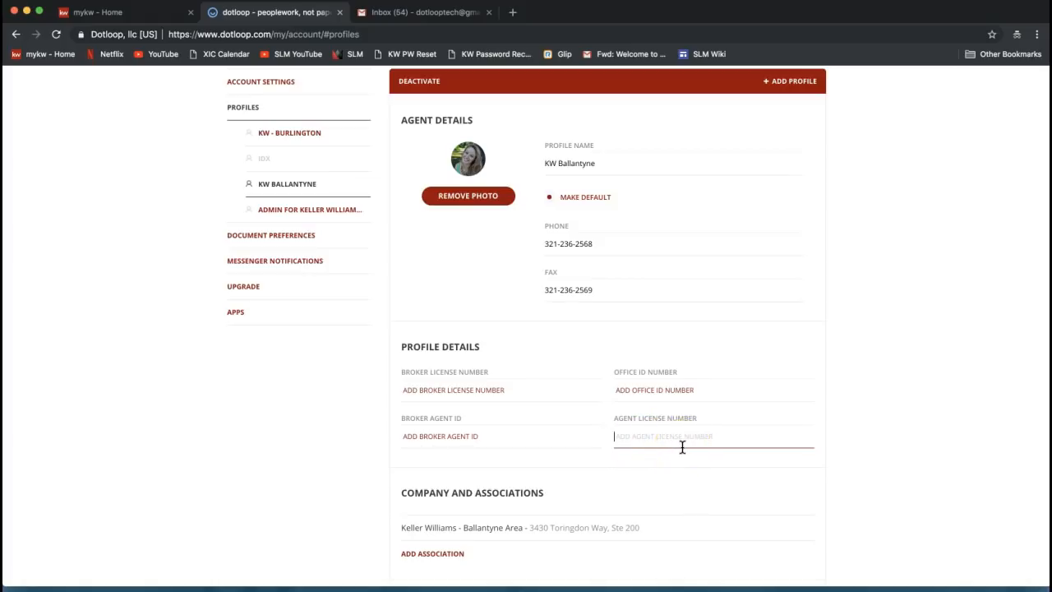
pyautogui.click(473, 392)
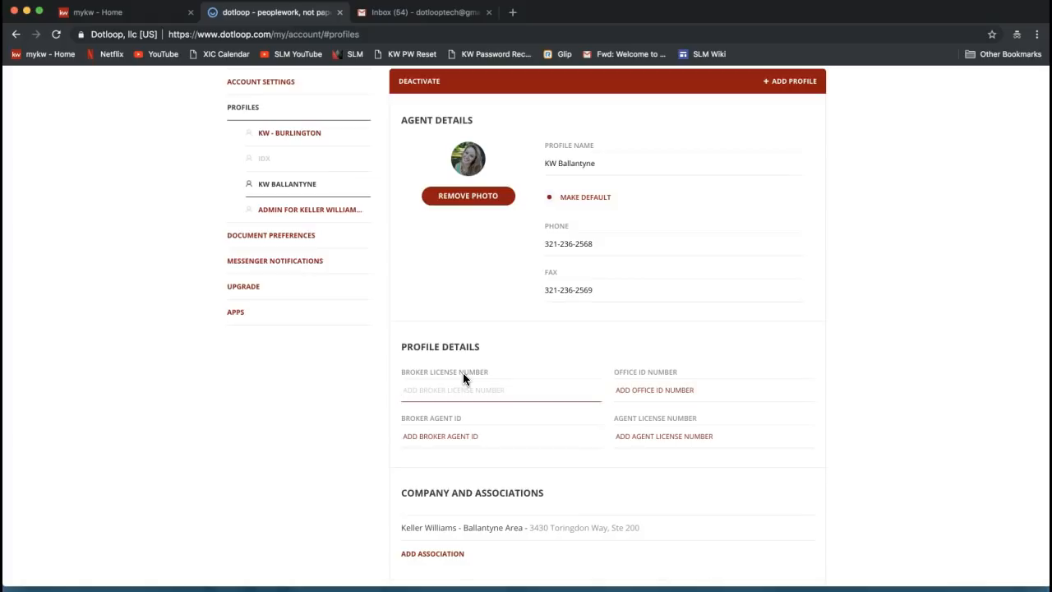
pyautogui.click(657, 438)
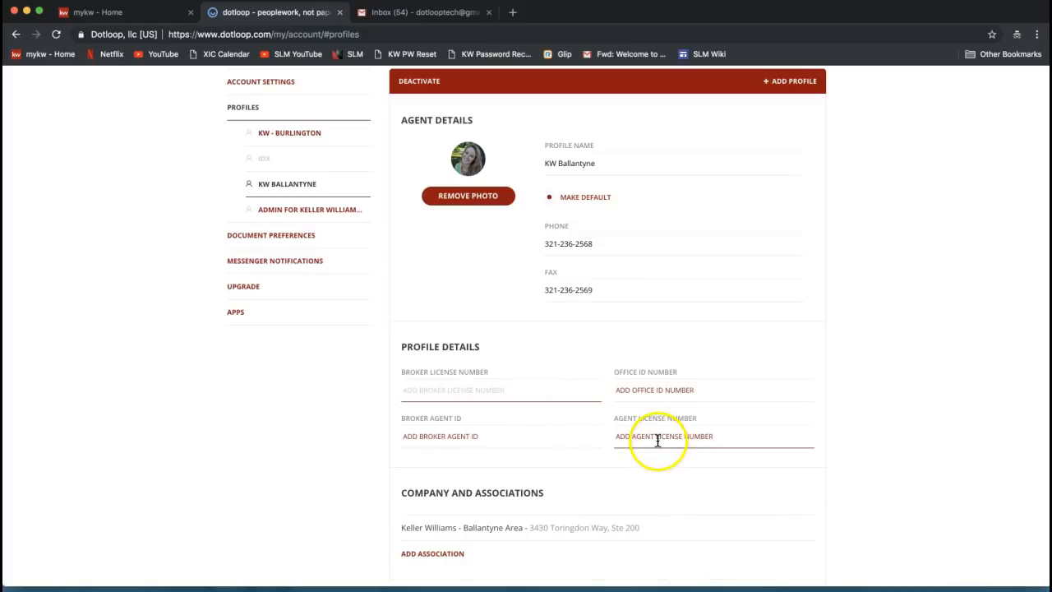
pyautogui.click(693, 437)
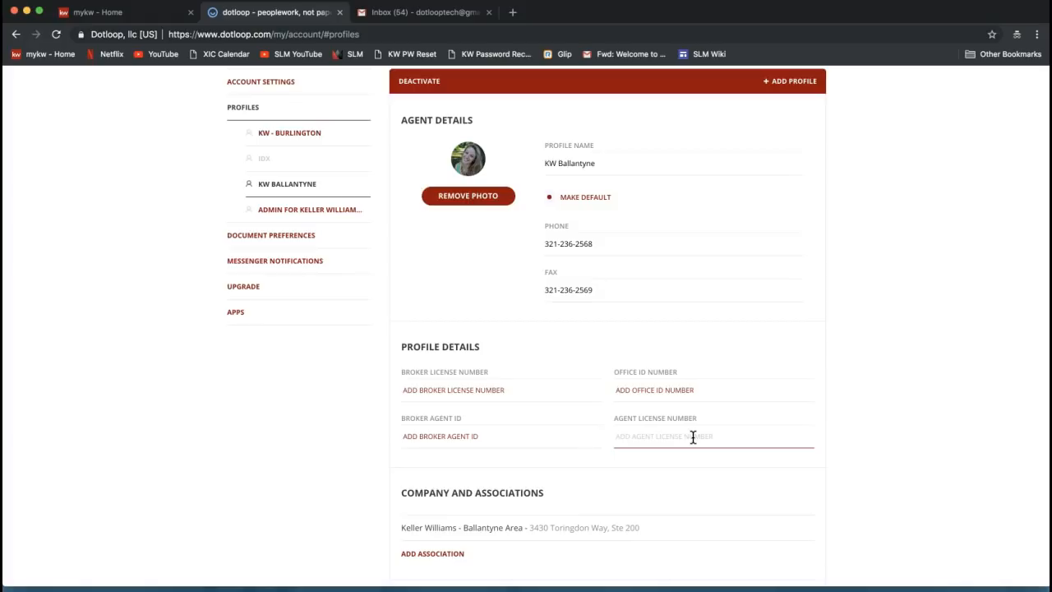
pyautogui.scroll(-3, 693, 437)
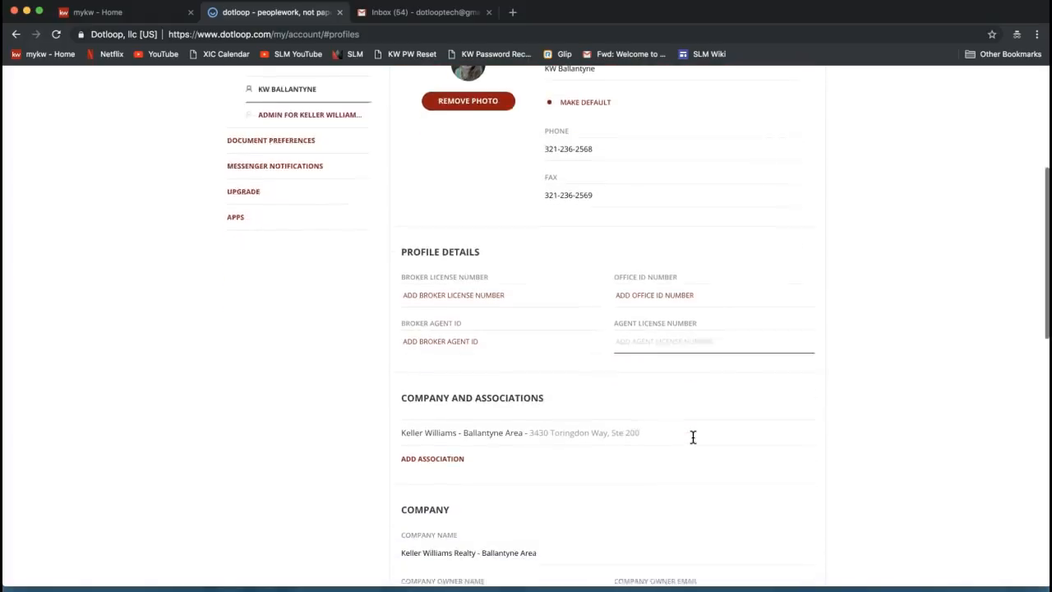
pyautogui.scroll(-1, 693, 437)
pyautogui.click(462, 313)
pyautogui.tripleClick(462, 312)
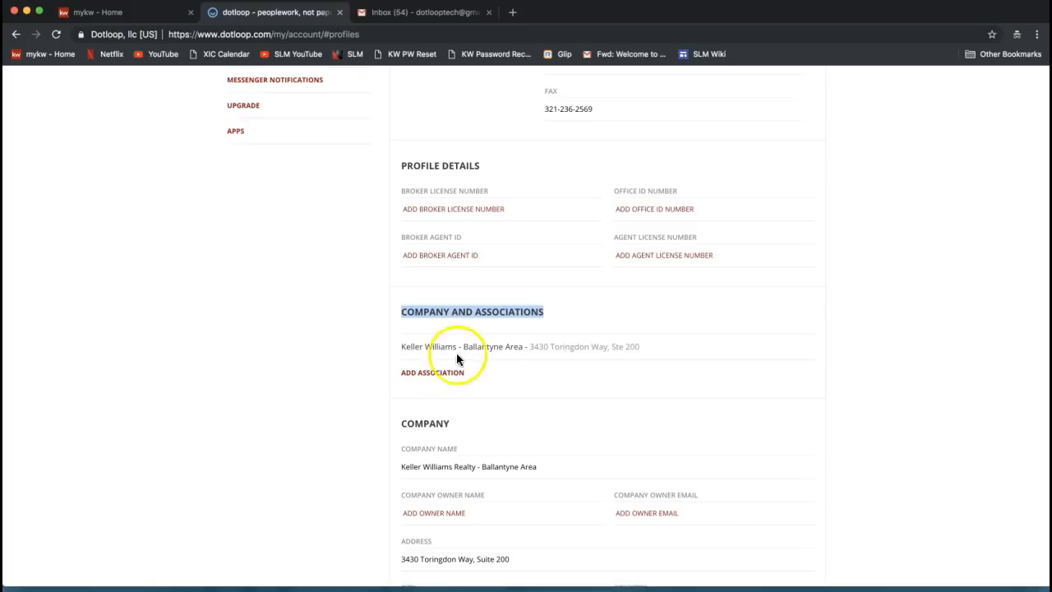
pyautogui.scroll(-2, 526, 359)
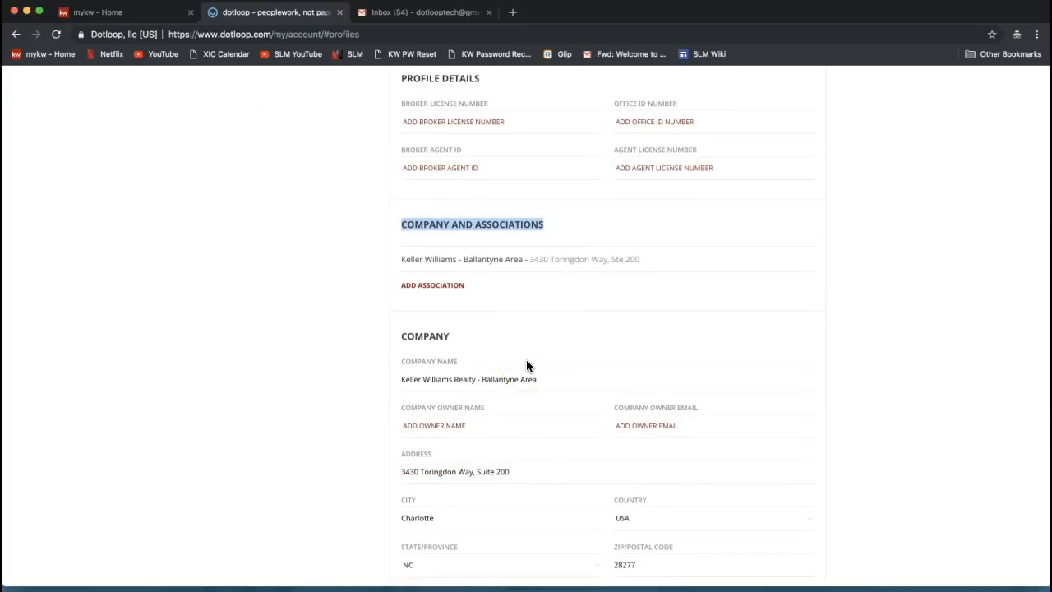
pyautogui.scroll(-2, 526, 366)
pyautogui.click(419, 284)
pyautogui.doubleClick(421, 262)
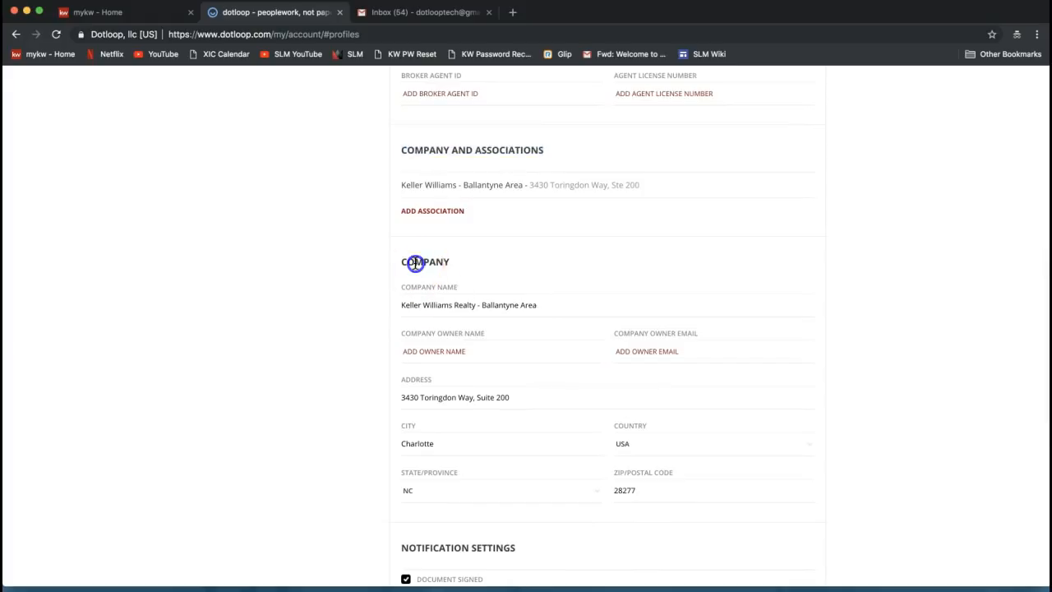
pyautogui.scroll(-2, 466, 391)
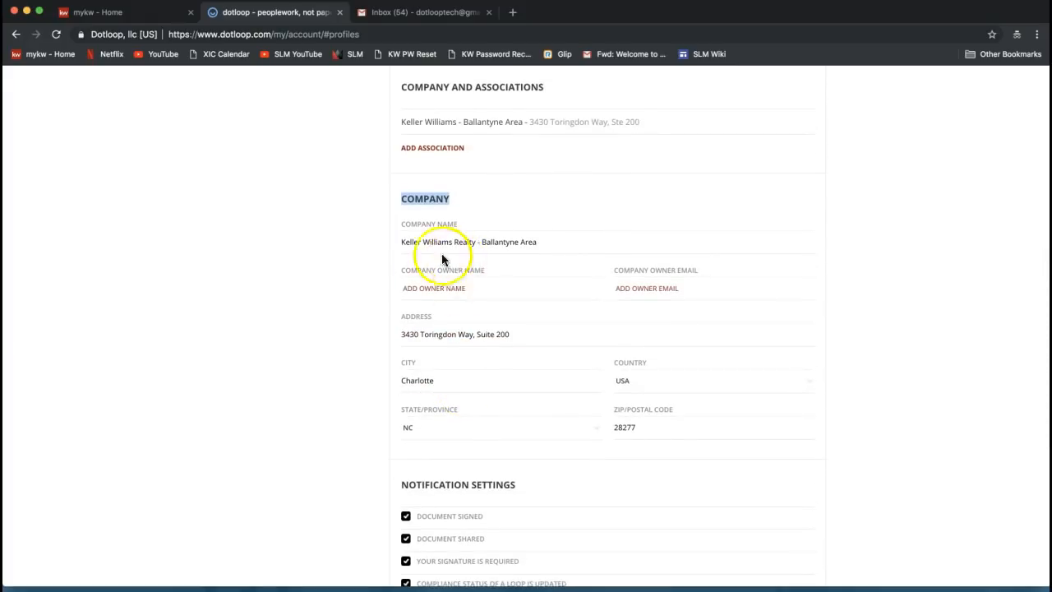
pyautogui.tripleClick(419, 241)
pyautogui.tripleClick(416, 241)
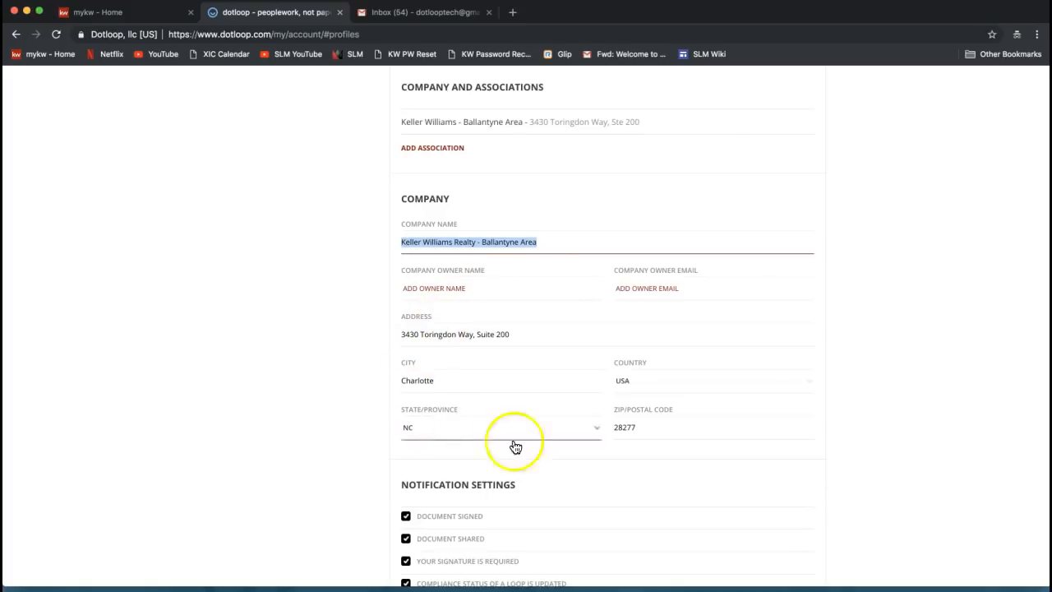
pyautogui.click(535, 333)
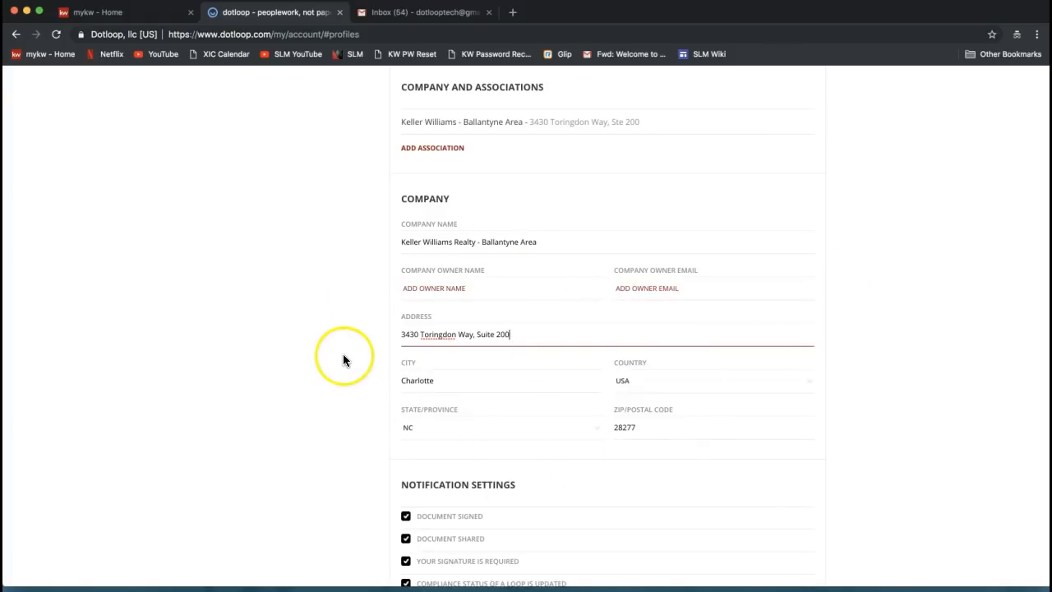
# Review the Notification Settings and Email alerts, leaving every checkbox checked
pyautogui.scroll(-2, 343, 355)
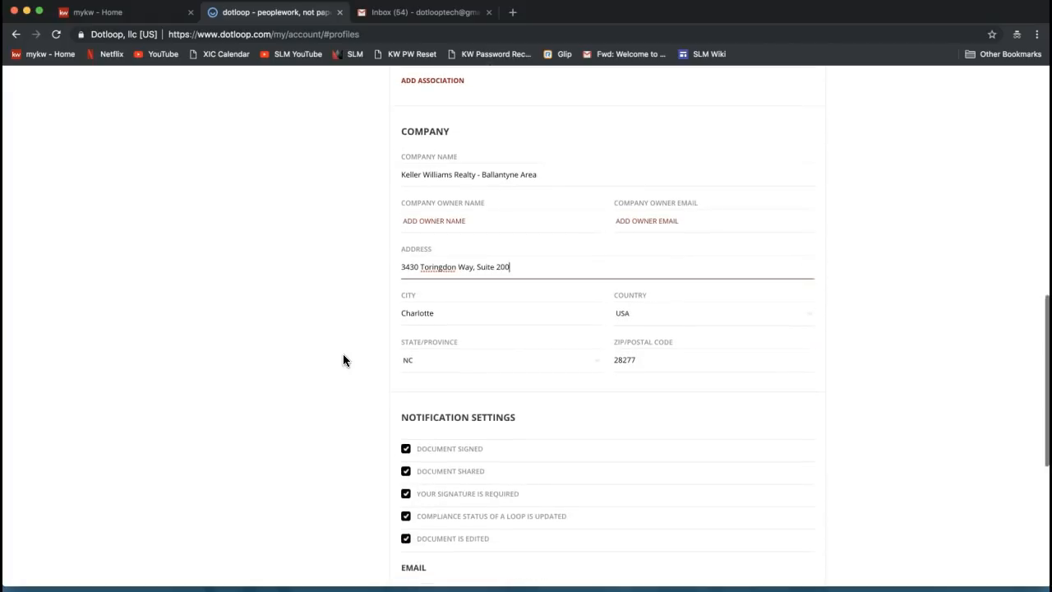
pyautogui.scroll(-1, 342, 360)
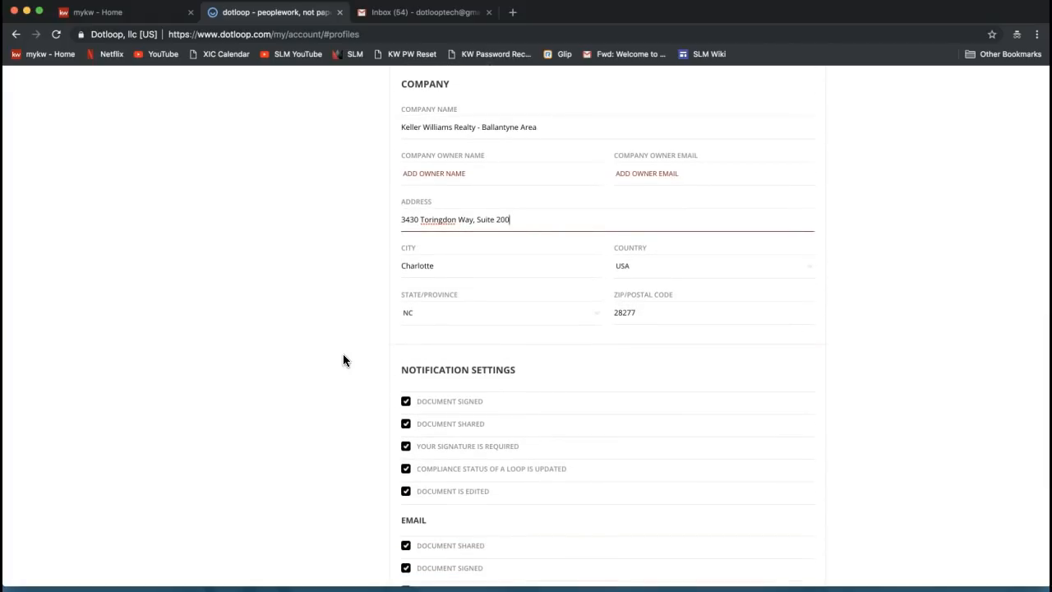
pyautogui.scroll(-4, 343, 359)
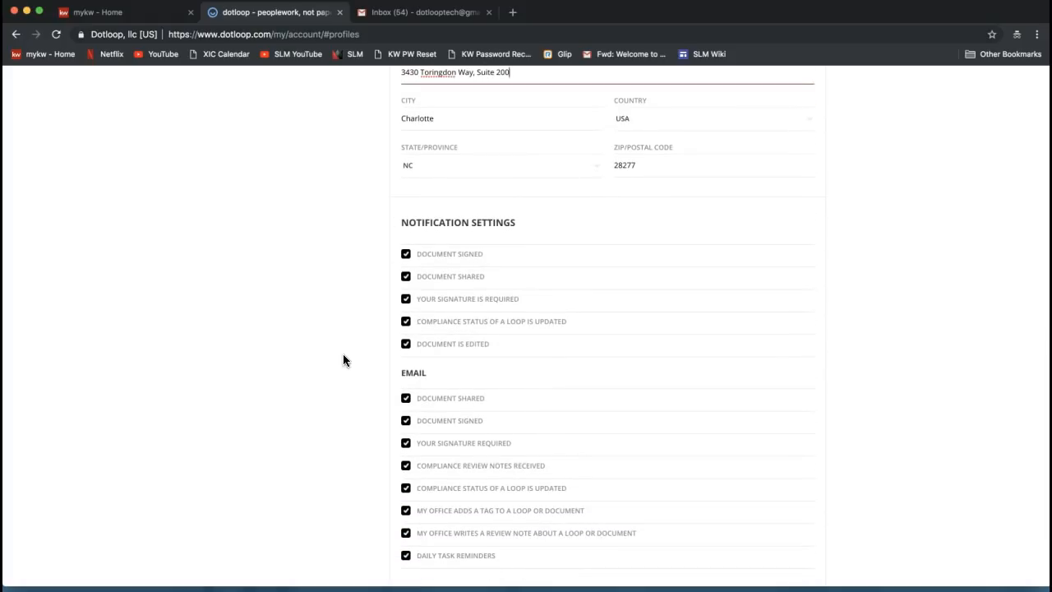
pyautogui.moveTo(400, 223); pyautogui.dragTo(519, 224)
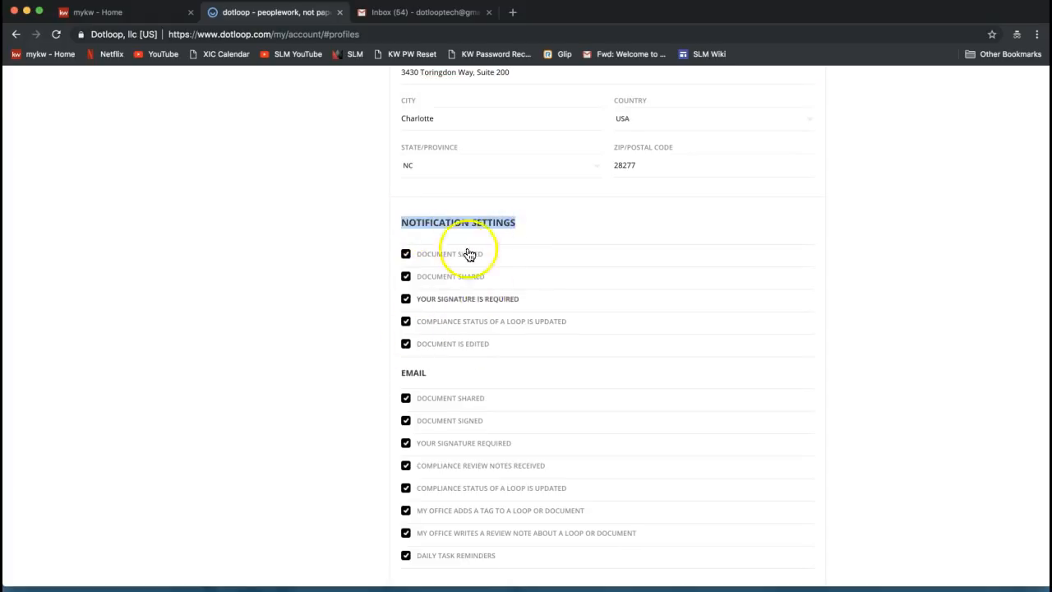
pyautogui.doubleClick(413, 373)
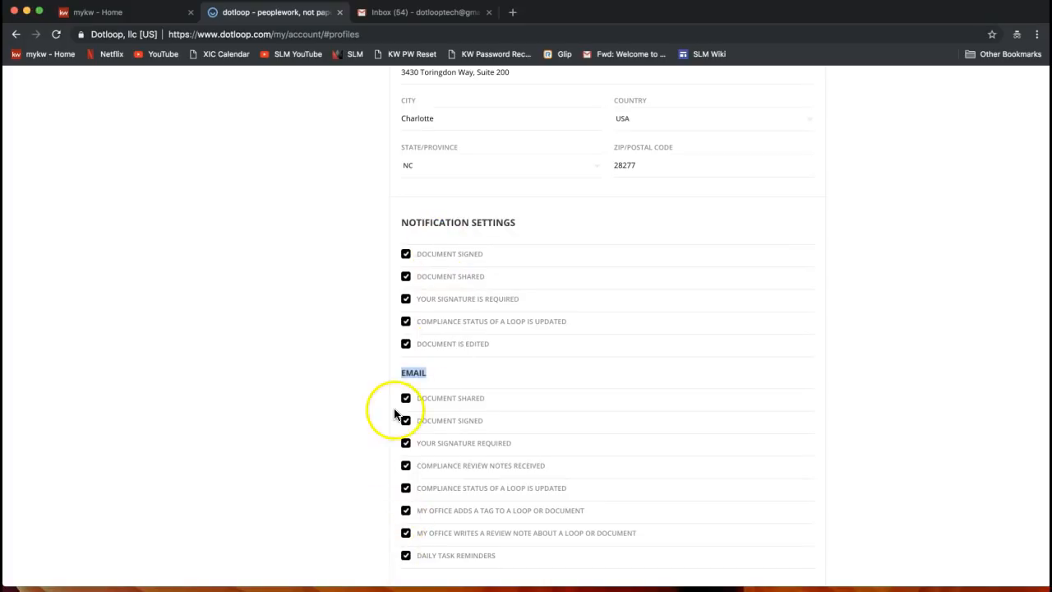
# Save the KW Ballantyne profile changes
pyautogui.scroll(-2, 394, 413)
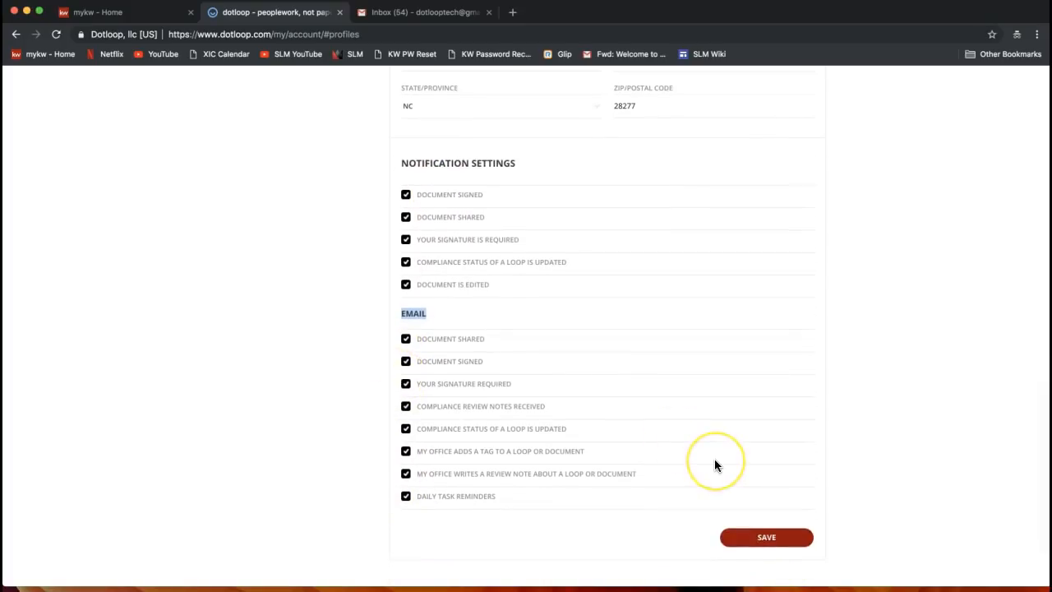
pyautogui.scroll(2, 714, 460)
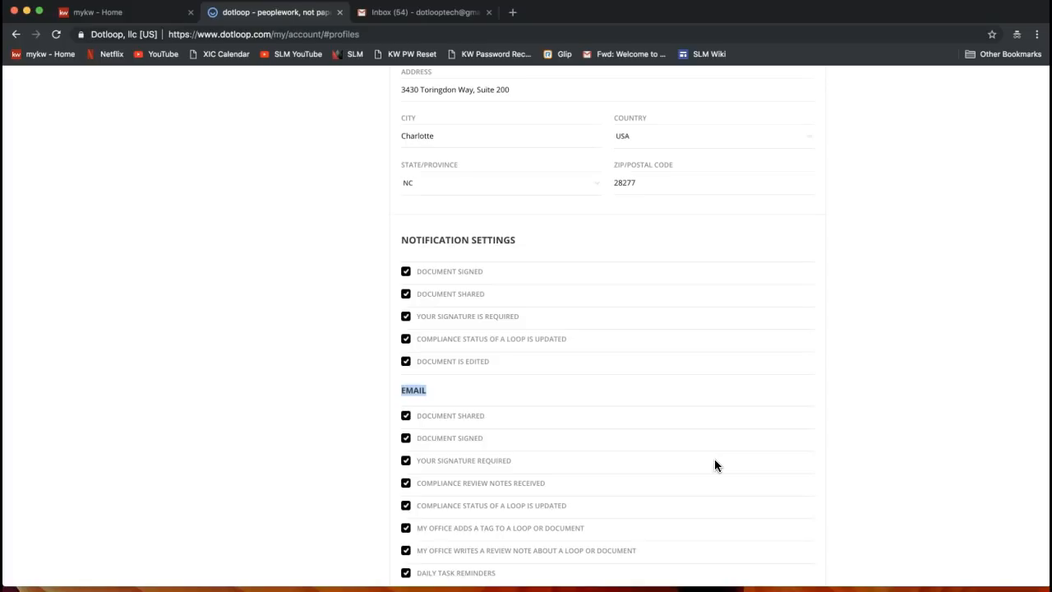
pyautogui.scroll(-3, 714, 465)
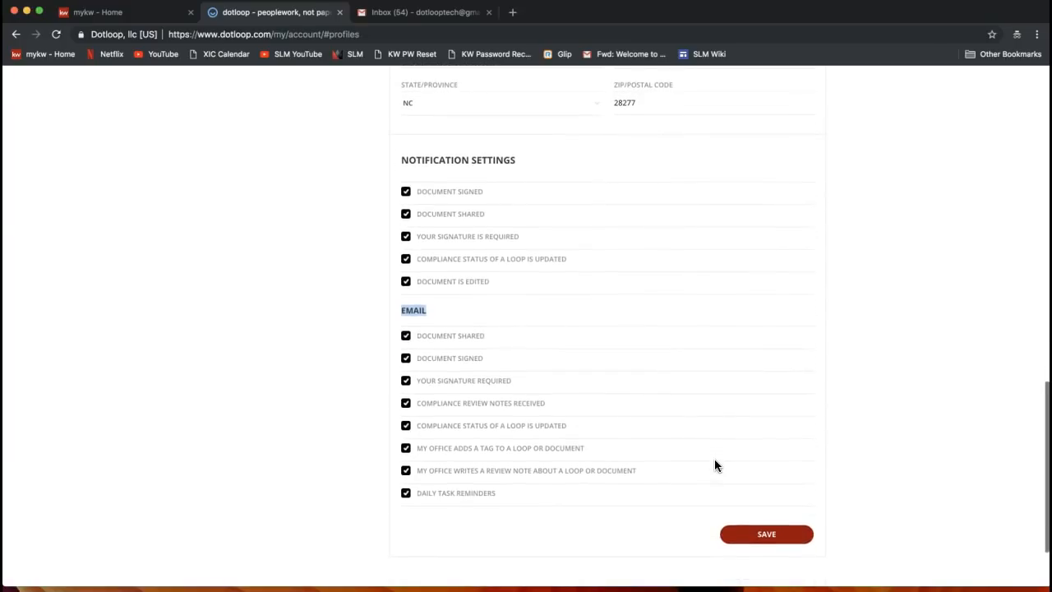
pyautogui.scroll(-1, 700, 503)
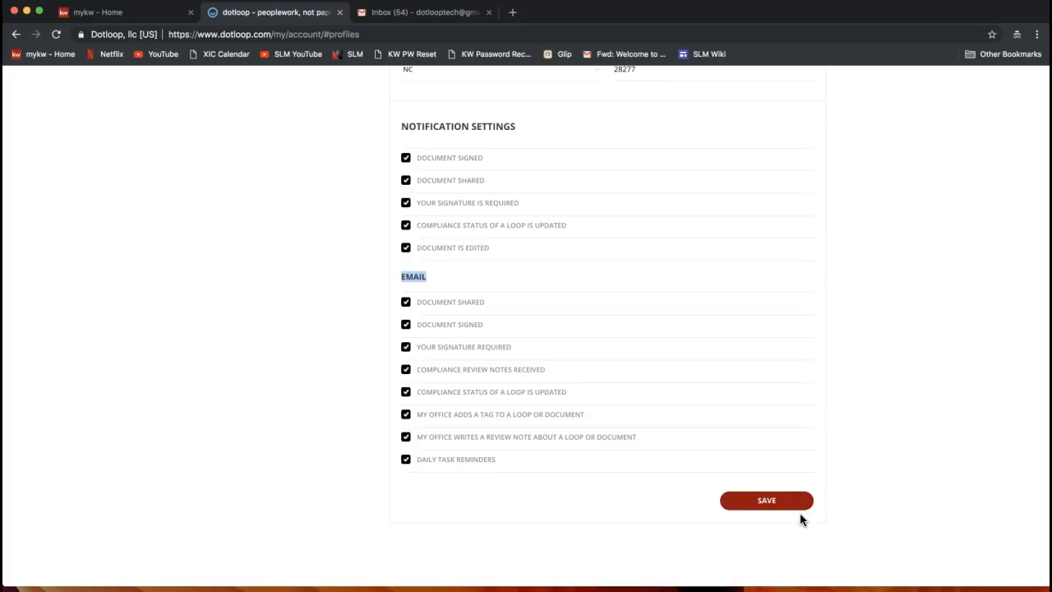
pyautogui.click(760, 507)
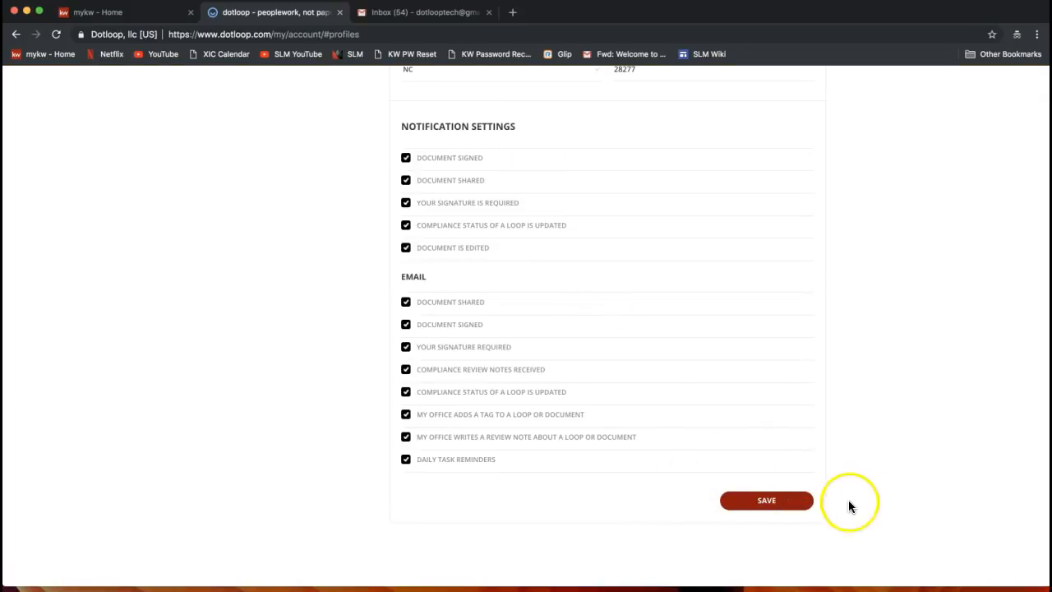
pyautogui.scroll(15, 875, 502)
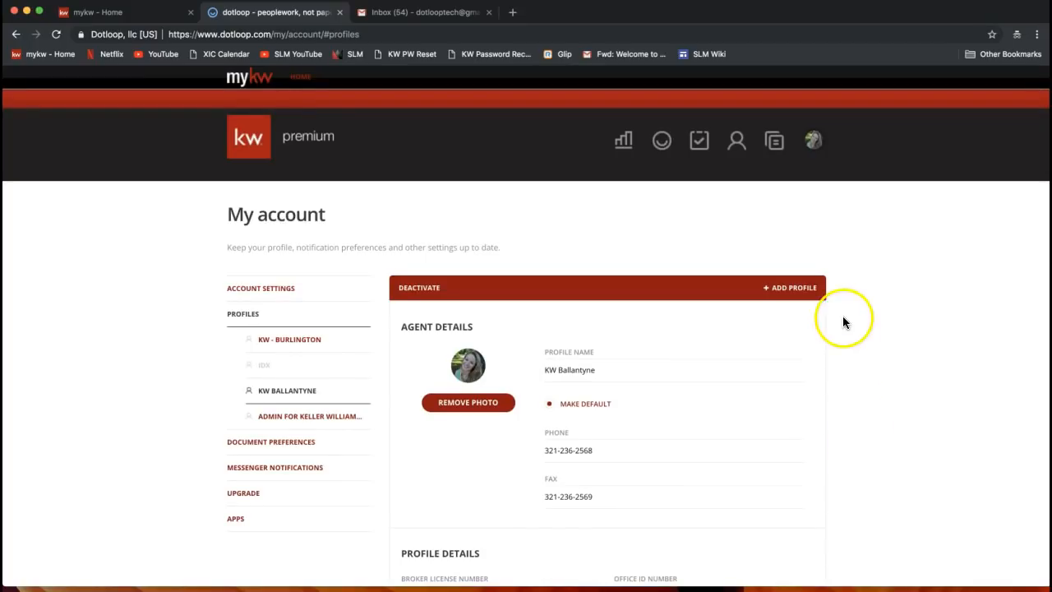
# Open the document Templates page from the header bar icon
pyautogui.click(777, 151)
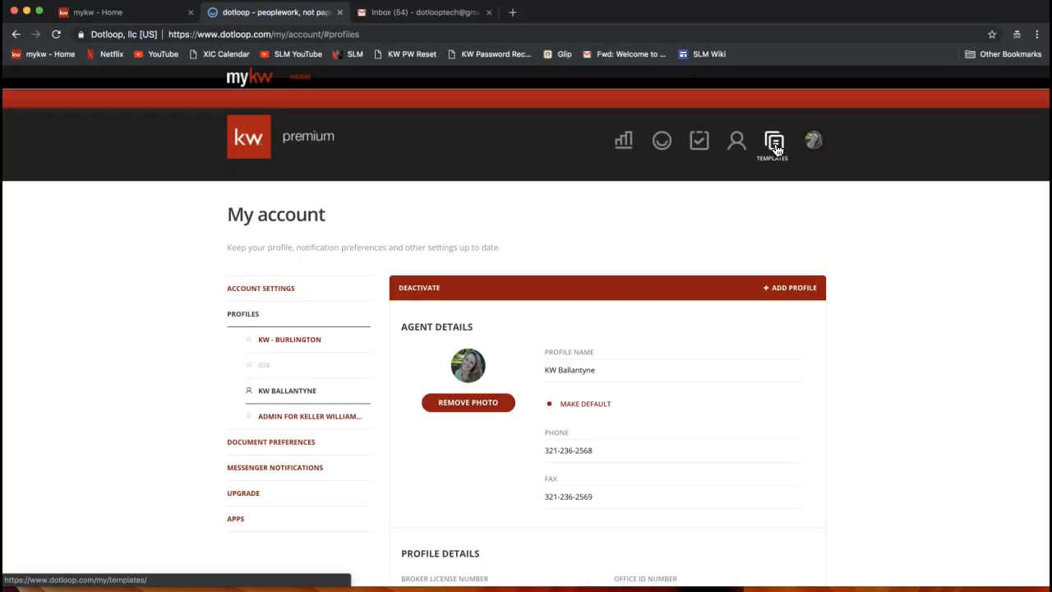
pyautogui.click(775, 149)
pyautogui.click(774, 146)
pyautogui.click(774, 141)
pyautogui.click(774, 143)
pyautogui.click(773, 148)
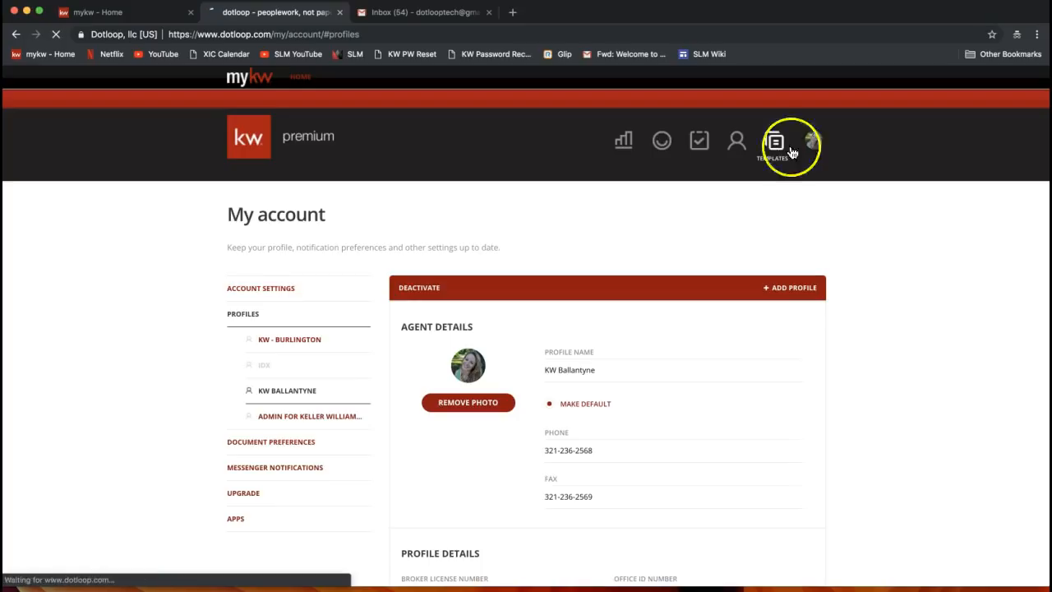
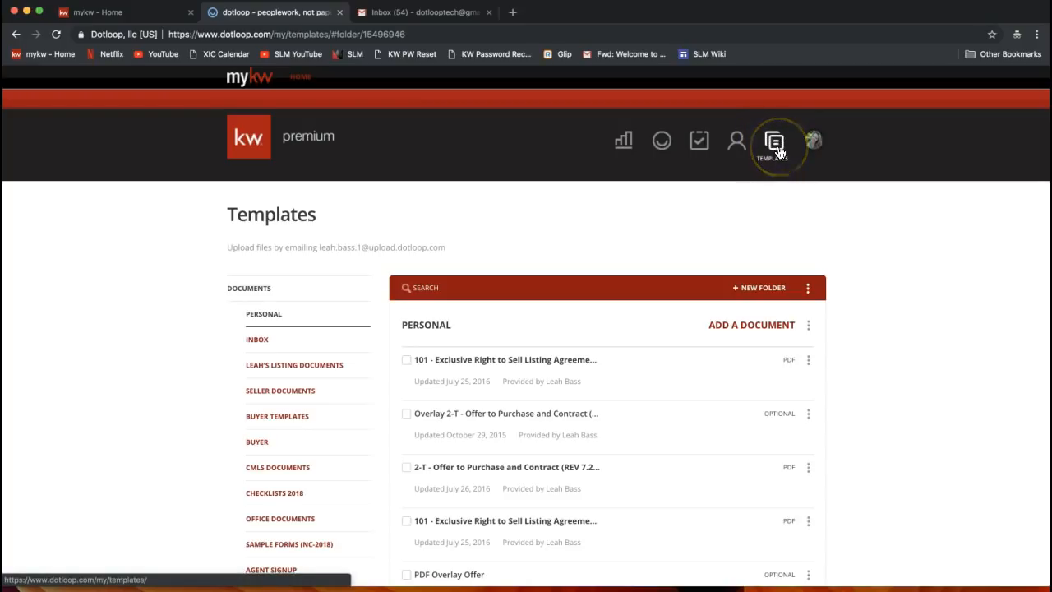
# Browse the template folders in the left sidebar
pyautogui.click(148, 359)
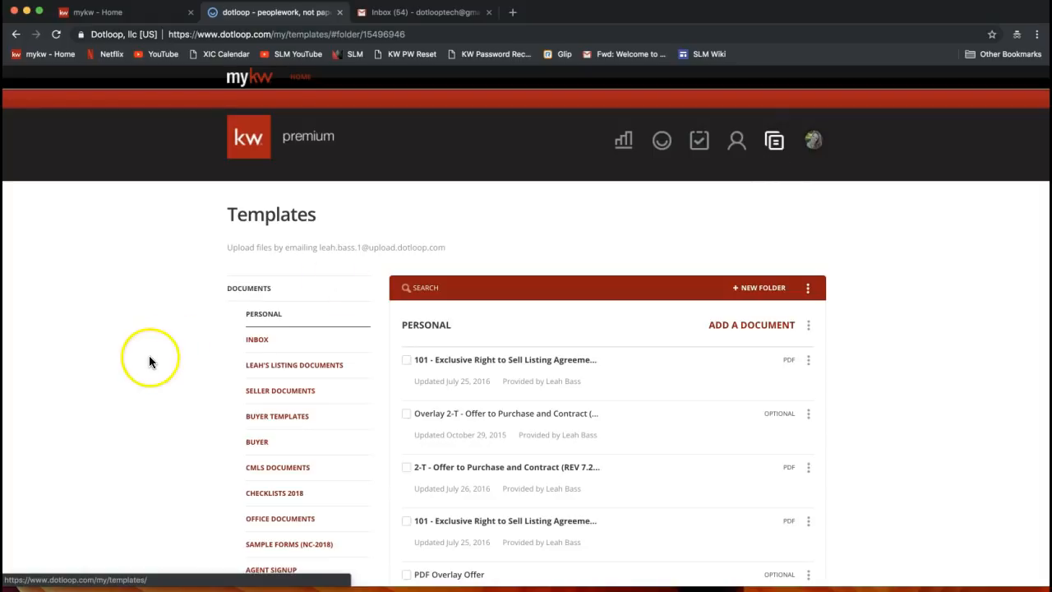
pyautogui.scroll(-2, 149, 359)
pyautogui.click(176, 297)
pyautogui.scroll(-3, 176, 297)
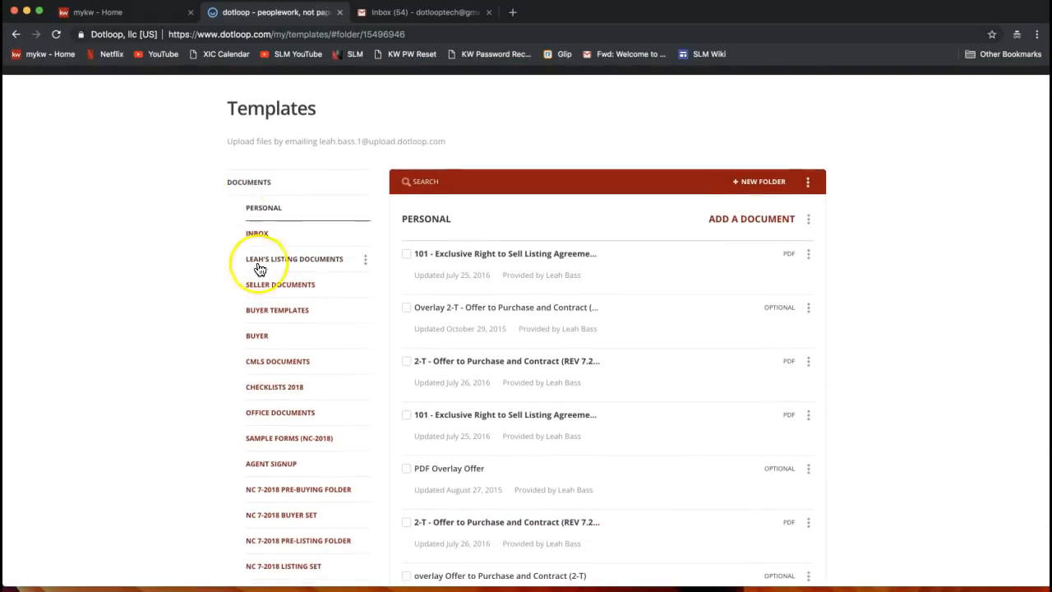
pyautogui.scroll(-2, 261, 308)
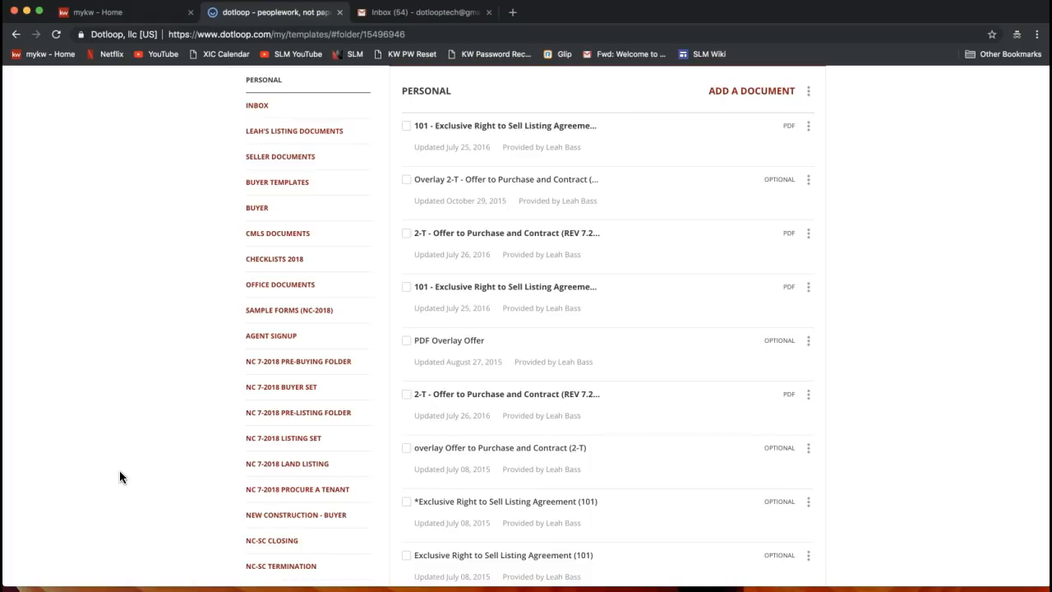
pyautogui.scroll(3, 123, 477)
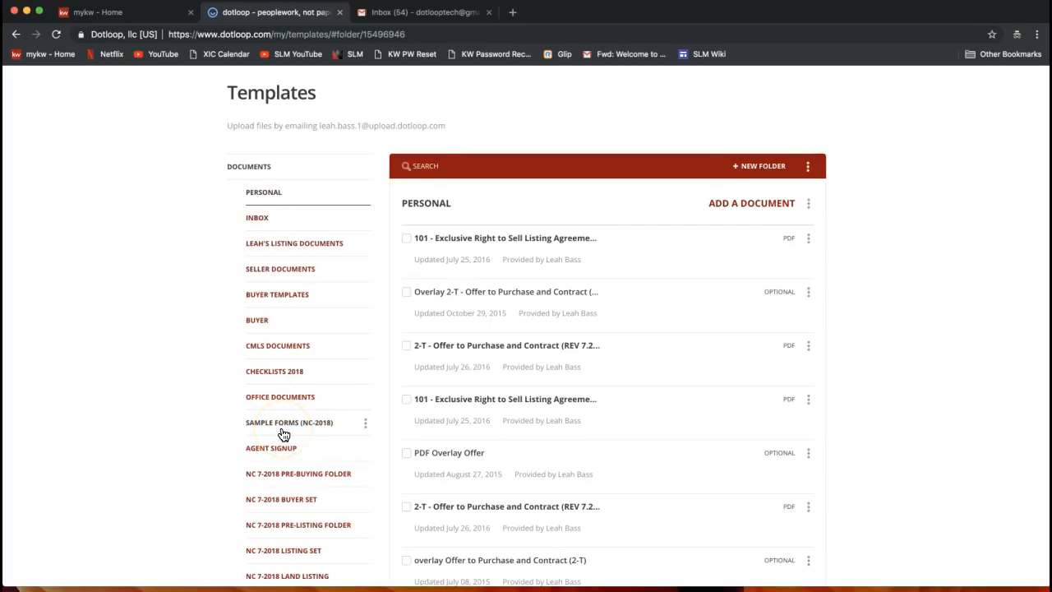
pyautogui.scroll(-3, 282, 434)
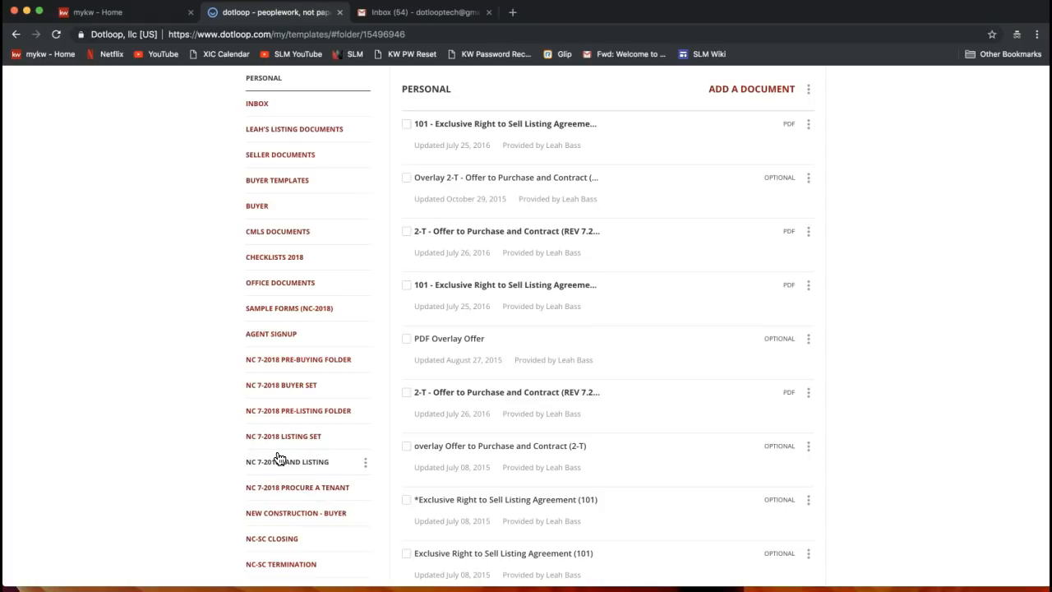
pyautogui.scroll(-3, 251, 403)
pyautogui.scroll(-9, 253, 407)
# Open the 2018 NCAR DOCUMENTS folder and return to the top of its forms list
pyautogui.click(282, 466)
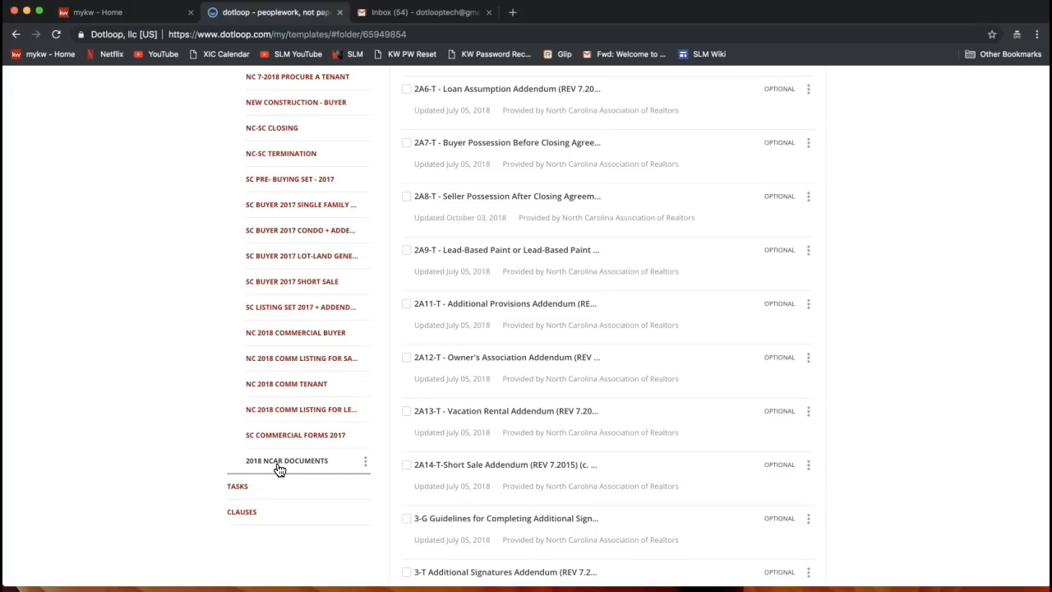
pyautogui.scroll(1, 279, 469)
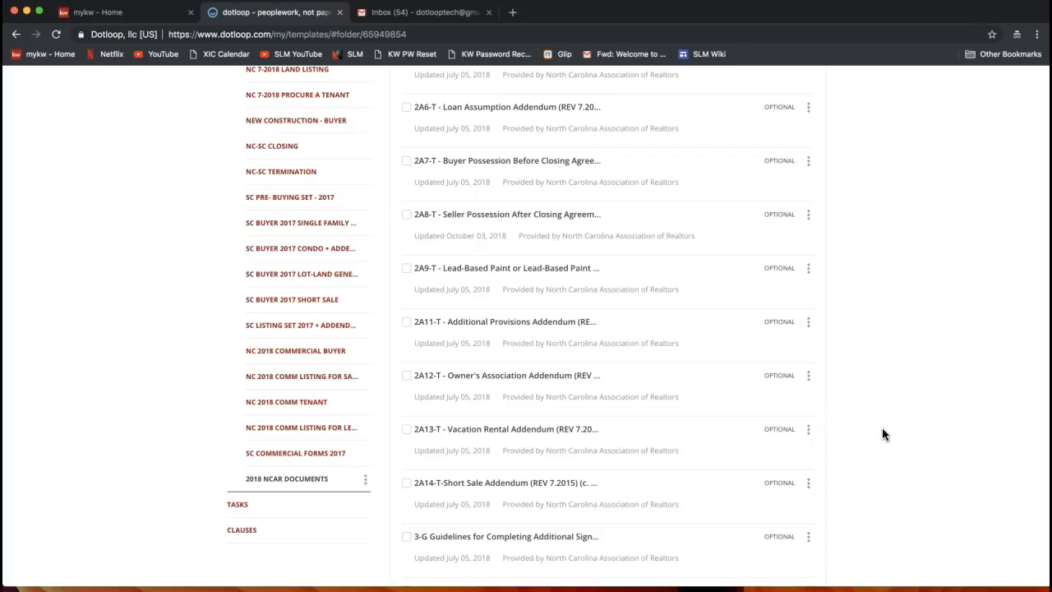
pyautogui.scroll(5, 882, 428)
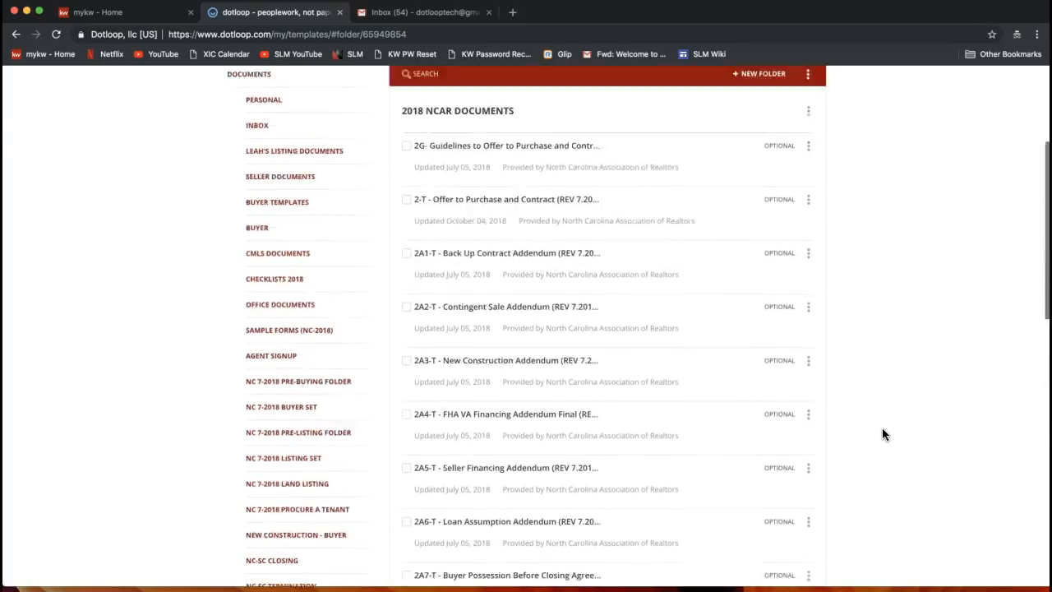
pyautogui.scroll(2, 882, 434)
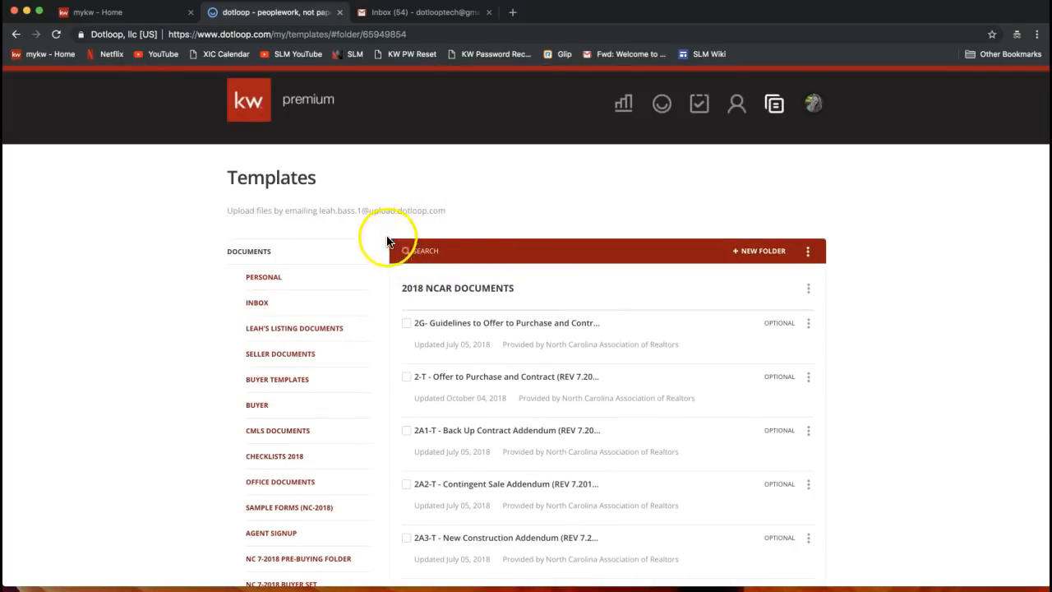
# Search templates for 'listing' and scroll through the matching 2018 NCAR forms
pyautogui.click(427, 253)
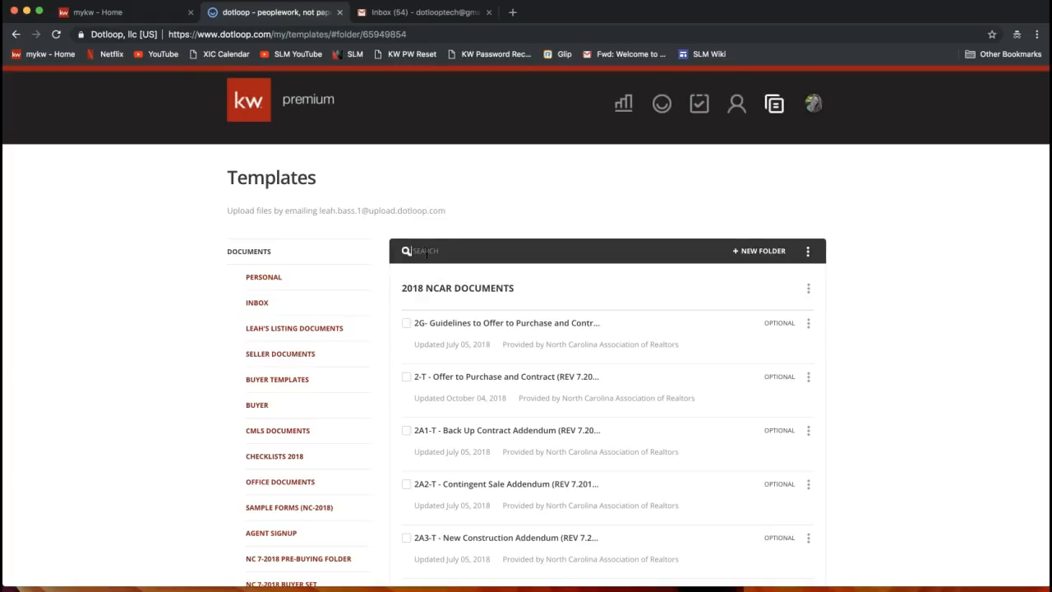
pyautogui.write('listing')
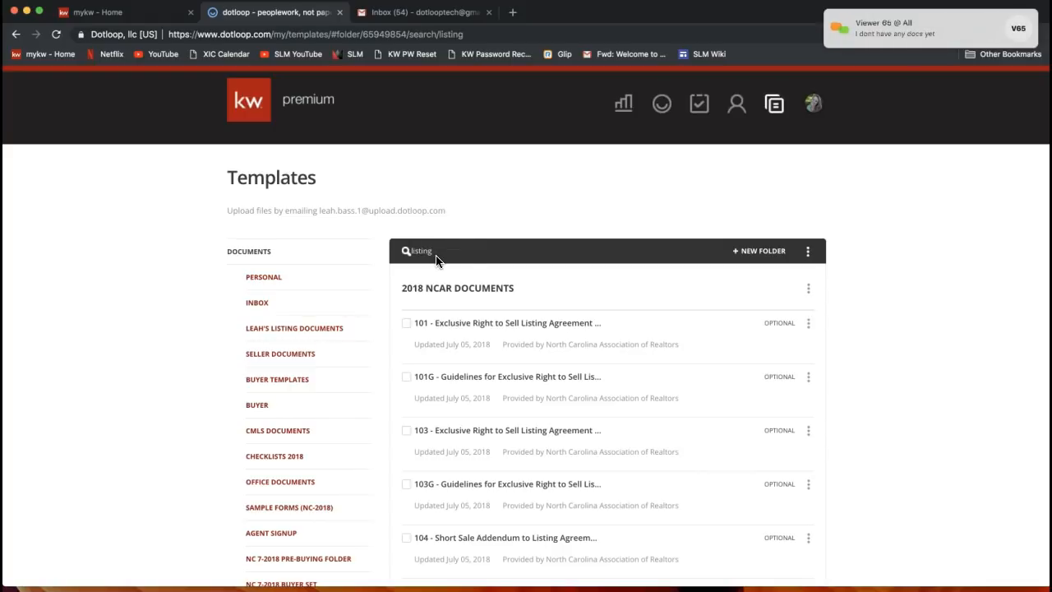
pyautogui.moveTo(893, 33)
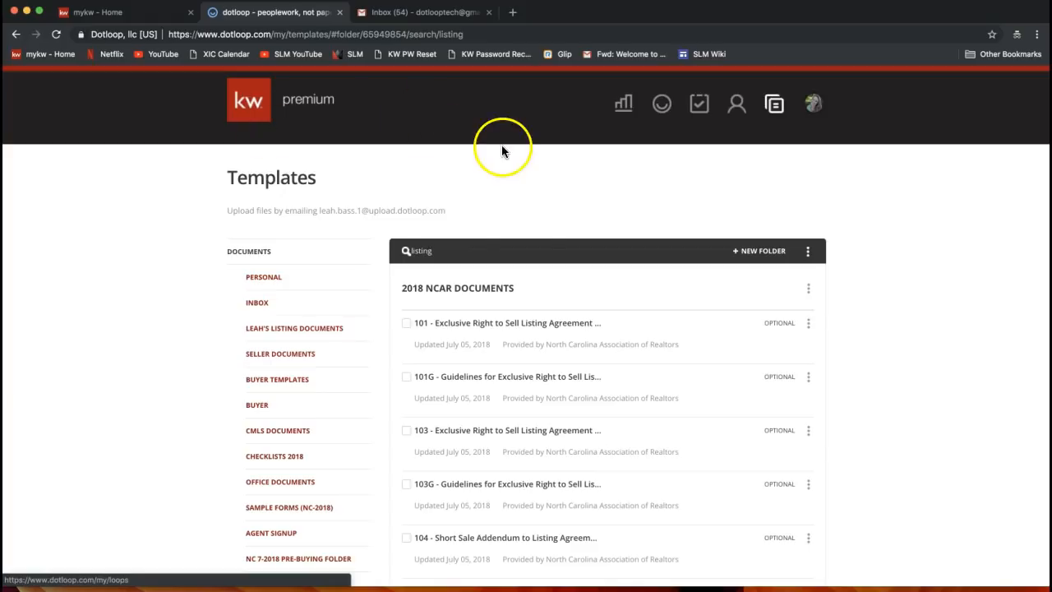
pyautogui.scroll(-2, 510, 221)
pyautogui.scroll(-3, 538, 307)
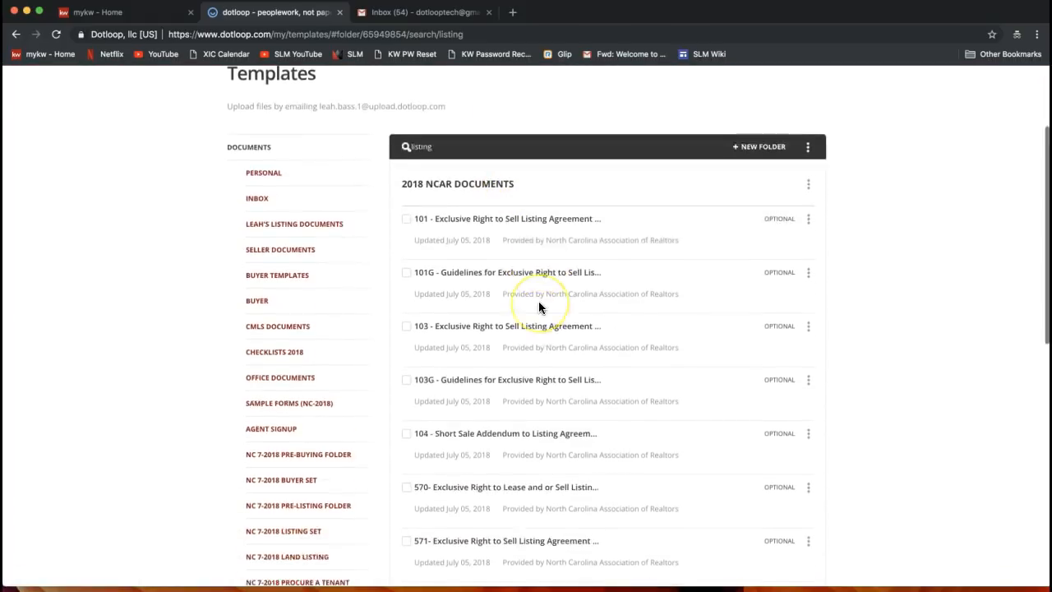
pyautogui.scroll(2, 538, 307)
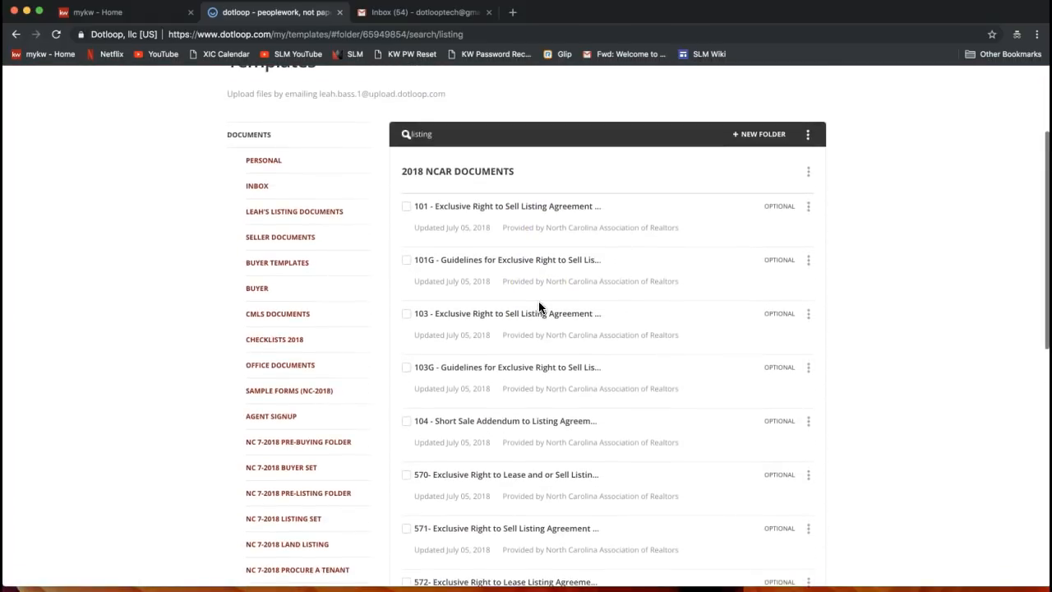
pyautogui.scroll(-1, 620, 278)
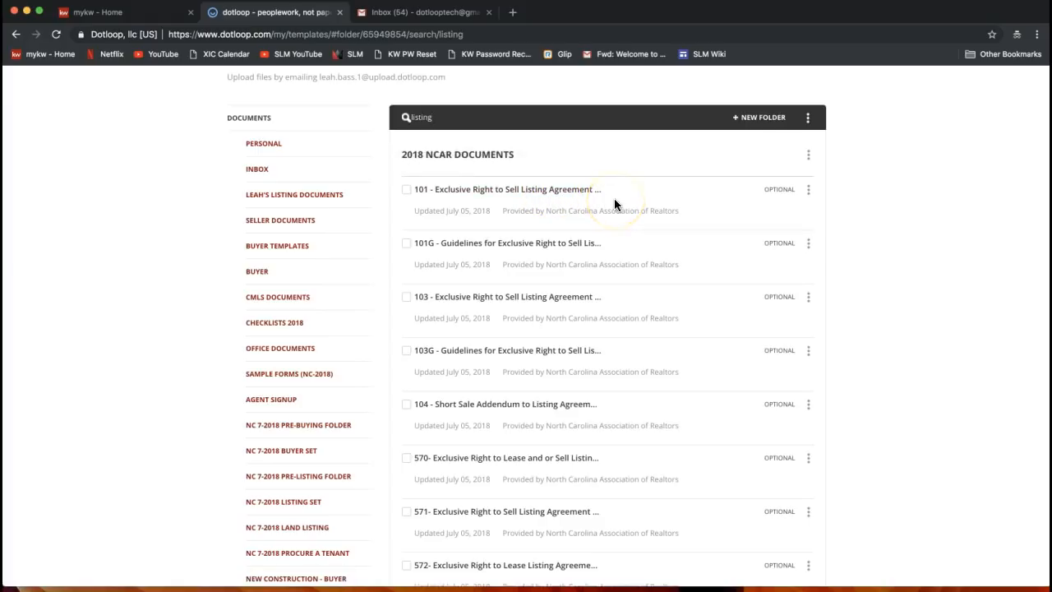
pyautogui.click(810, 191)
pyautogui.click(809, 192)
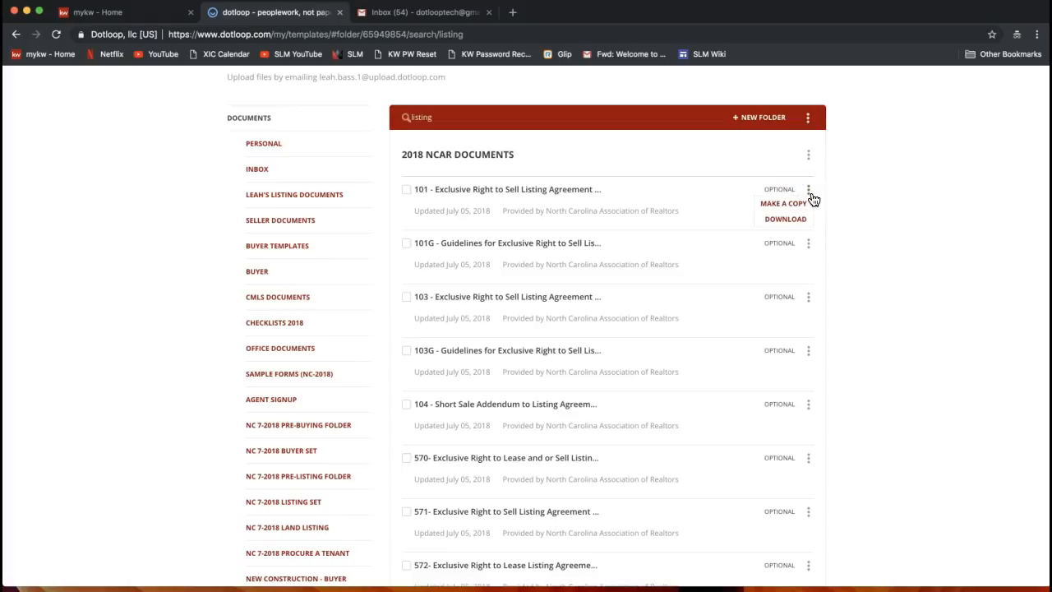
pyautogui.click(783, 220)
pyautogui.scroll(3, 850, 220)
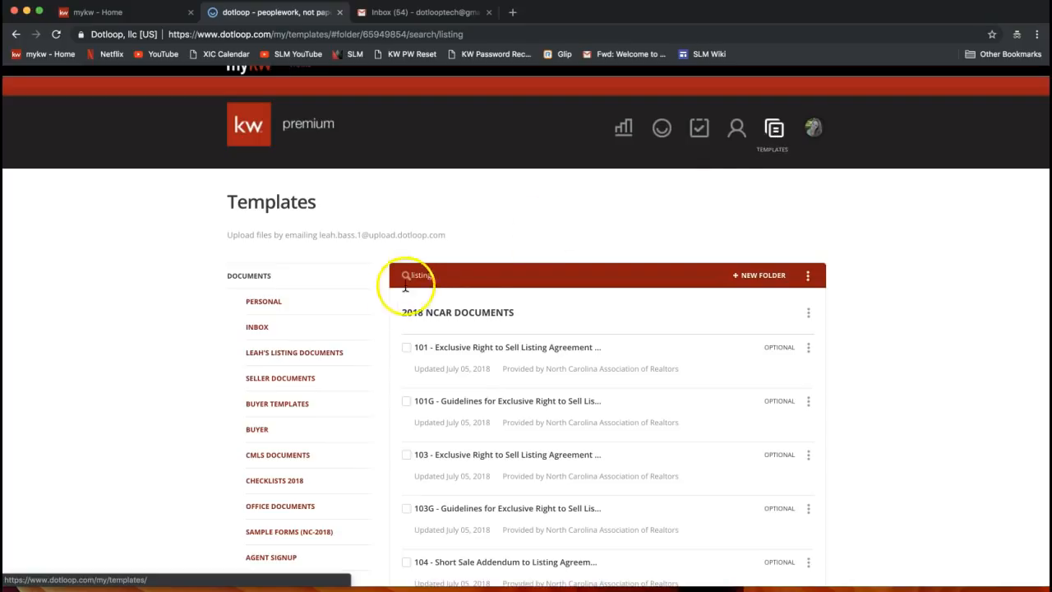
pyautogui.scroll(-1, 207, 384)
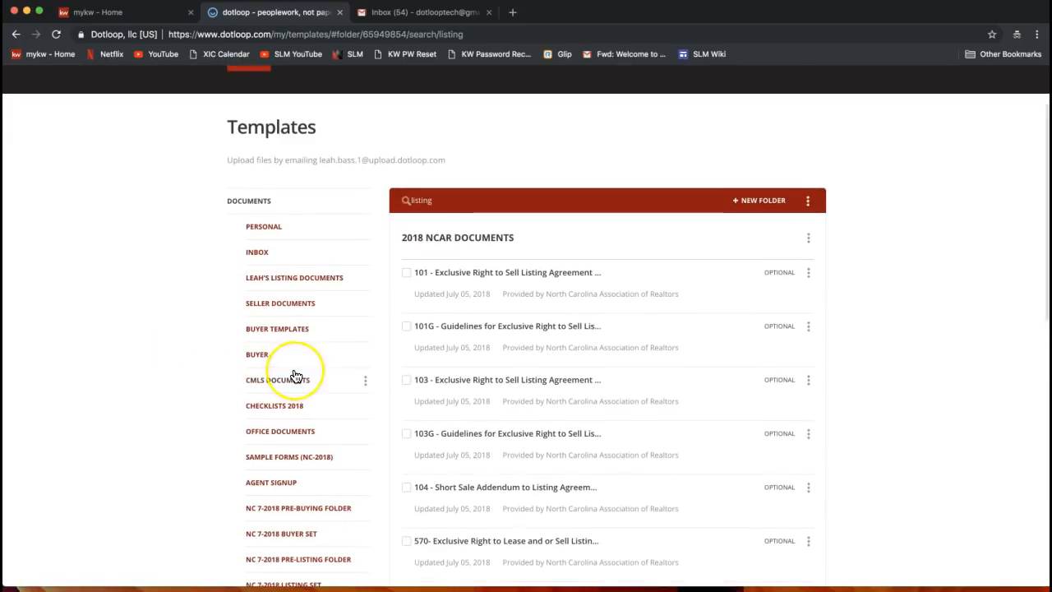
pyautogui.scroll(-5, 297, 372)
pyautogui.scroll(-1, 295, 376)
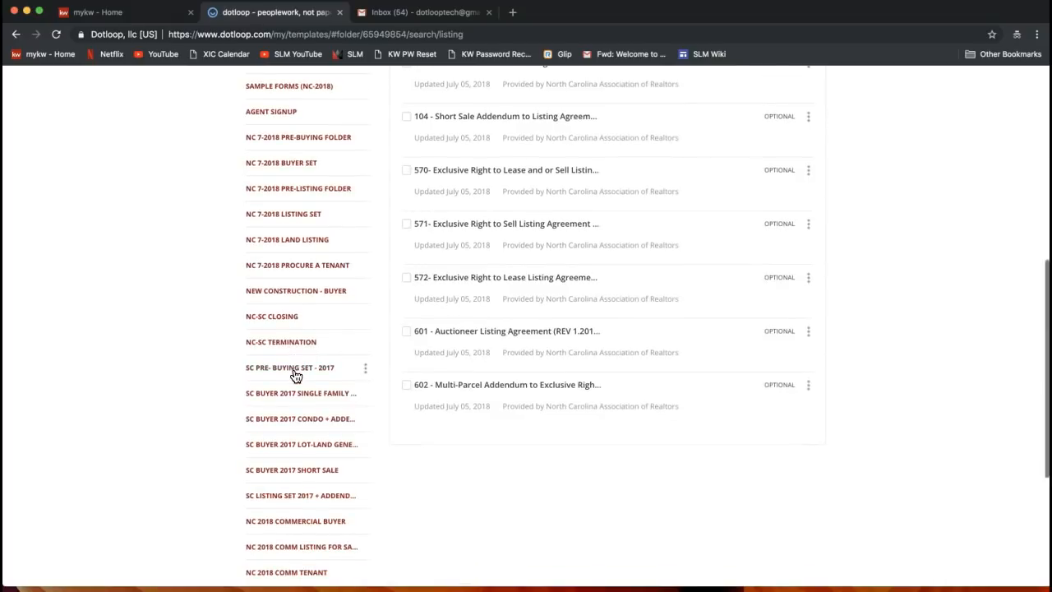
pyautogui.scroll(-4, 281, 395)
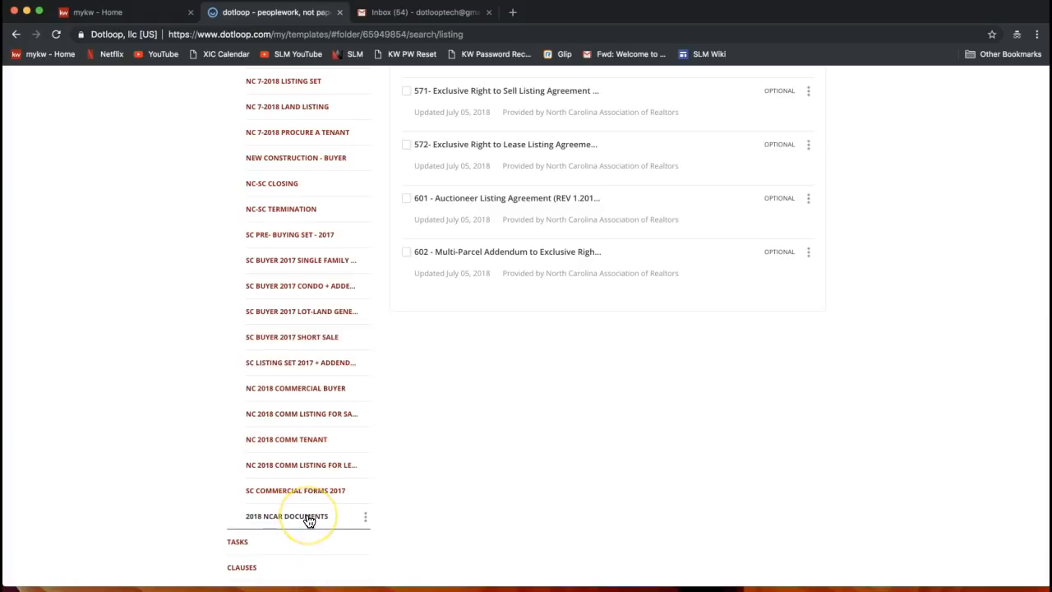
pyautogui.click(541, 421)
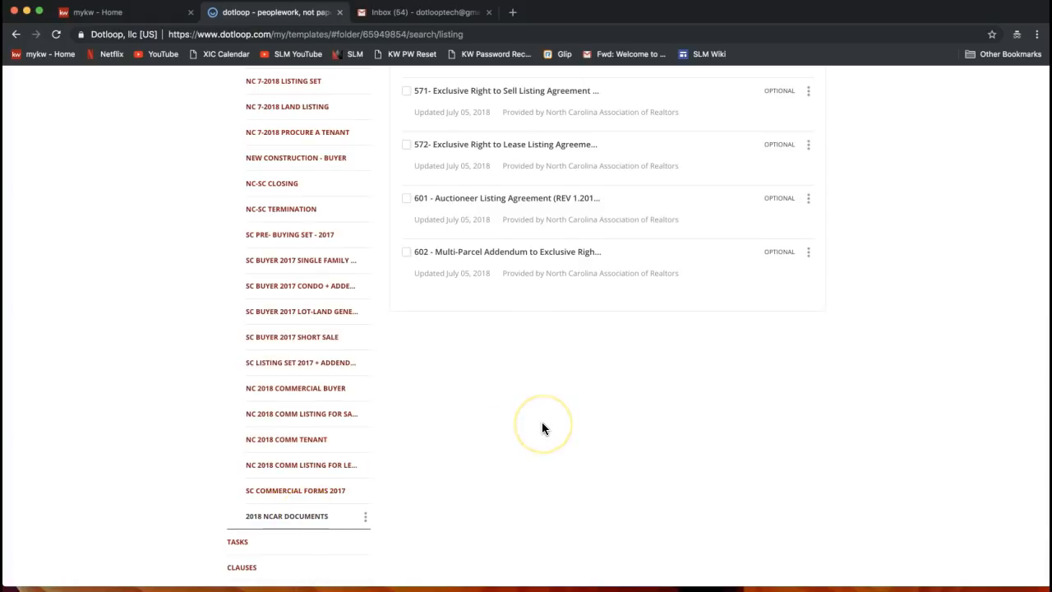
pyautogui.click(421, 283)
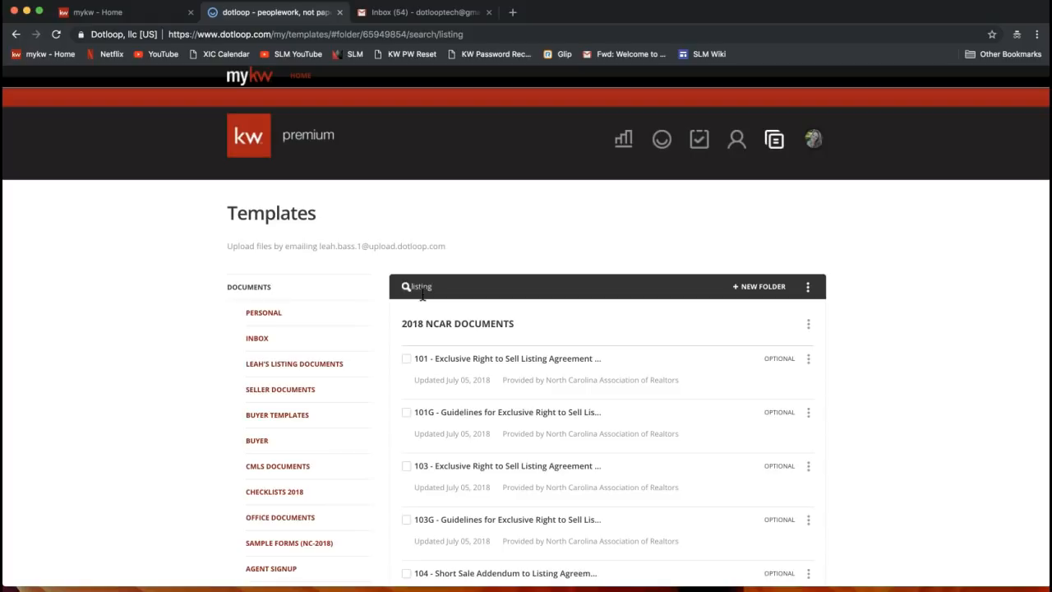
# Download the first listing template, 101 Exclusive Right to Sell Listing Agreement, then dismiss its options menu
pyautogui.click(809, 364)
pyautogui.click(791, 392)
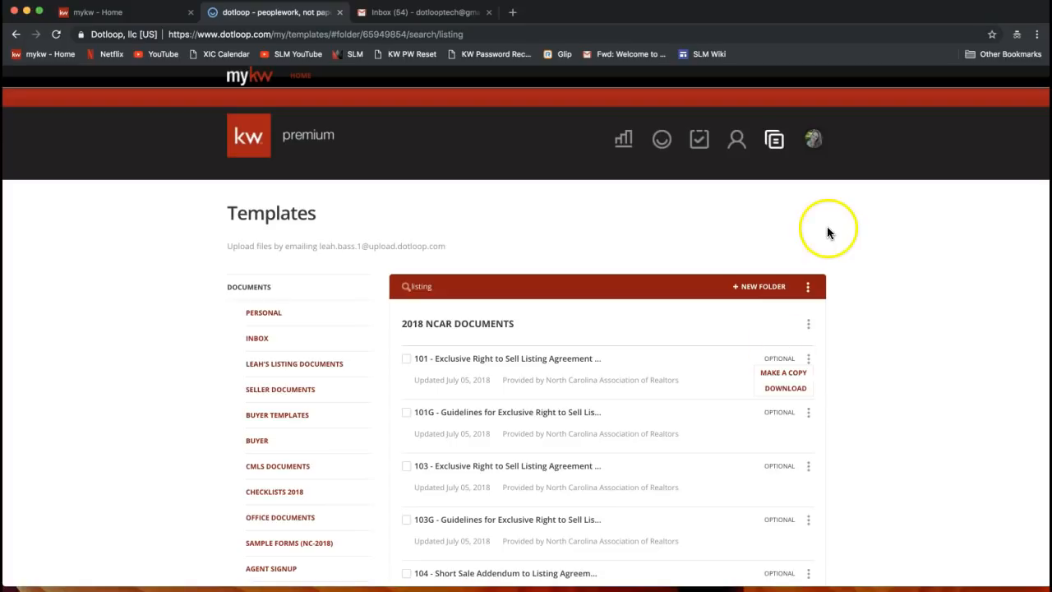
pyautogui.click(735, 227)
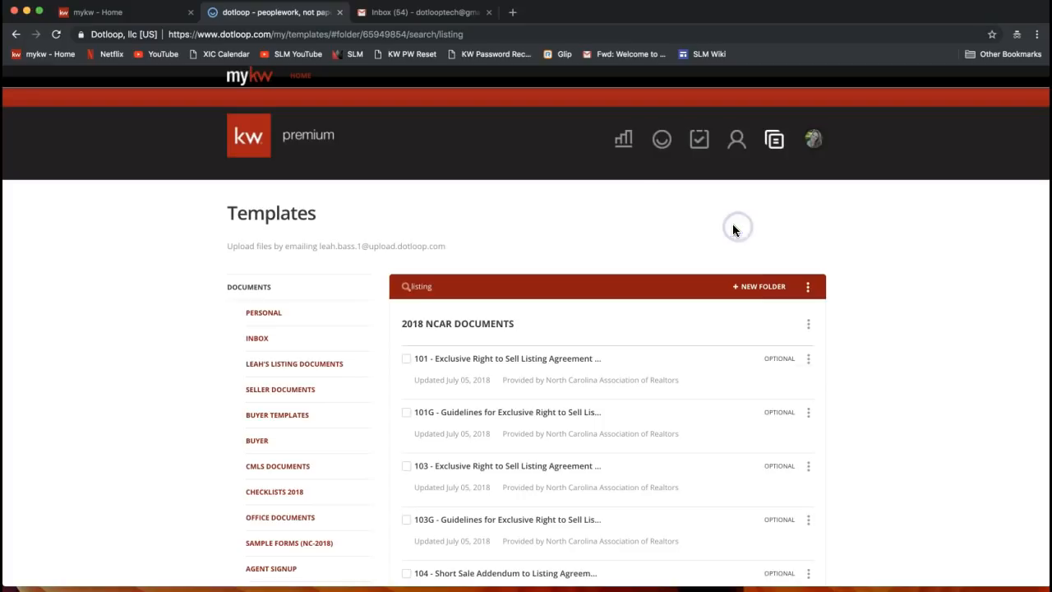
# Go to the Loops list and start adding a new loop
pyautogui.click(662, 147)
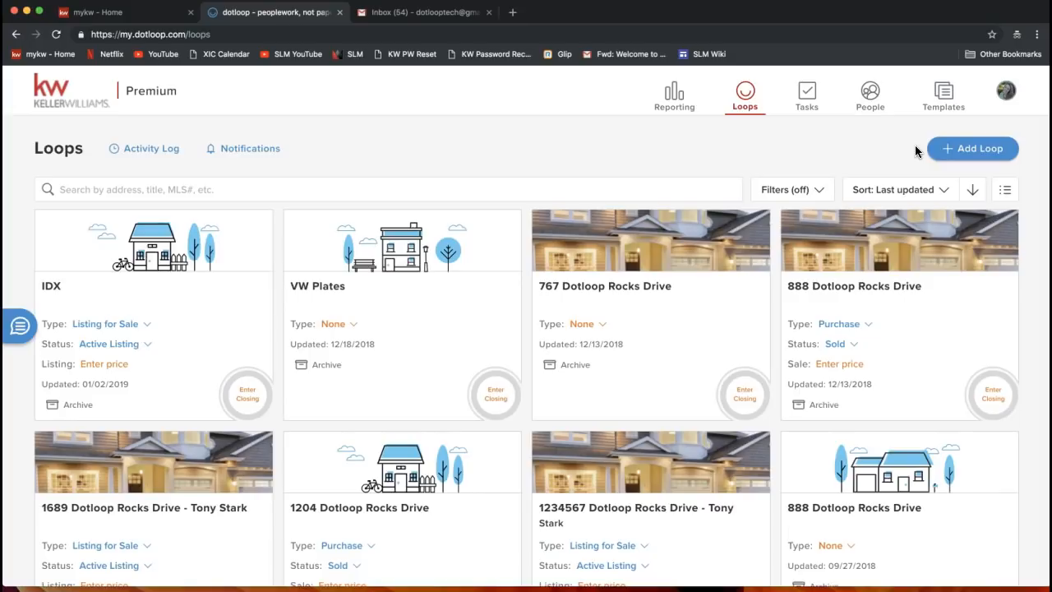
pyautogui.click(990, 158)
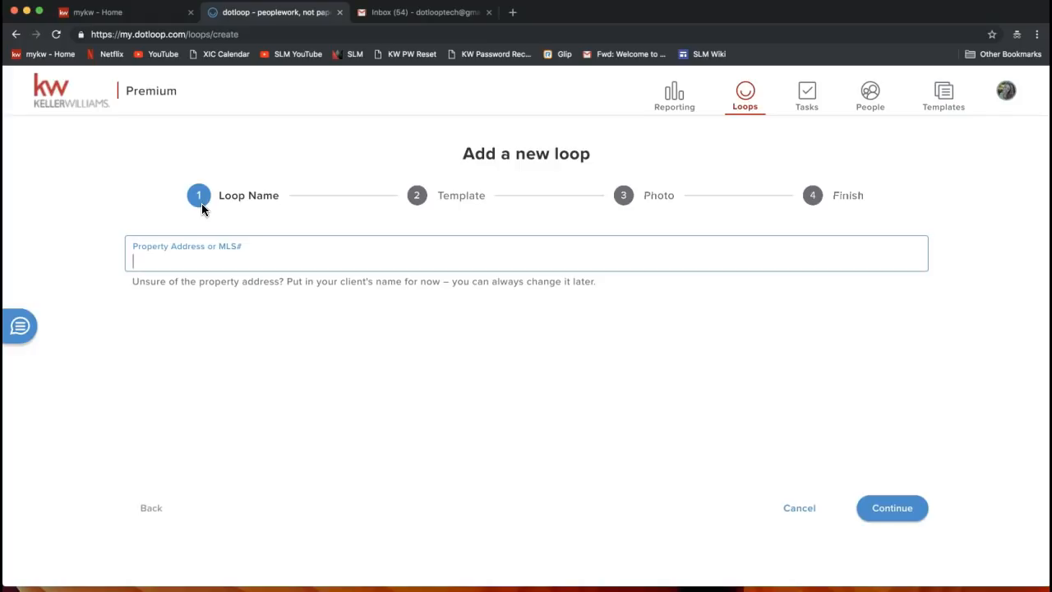
# Enter '455 Dotloop Rocks Drive' as the loop's property address and continue to the Template step
pyautogui.write('455 Dotloop Rocks Drive')
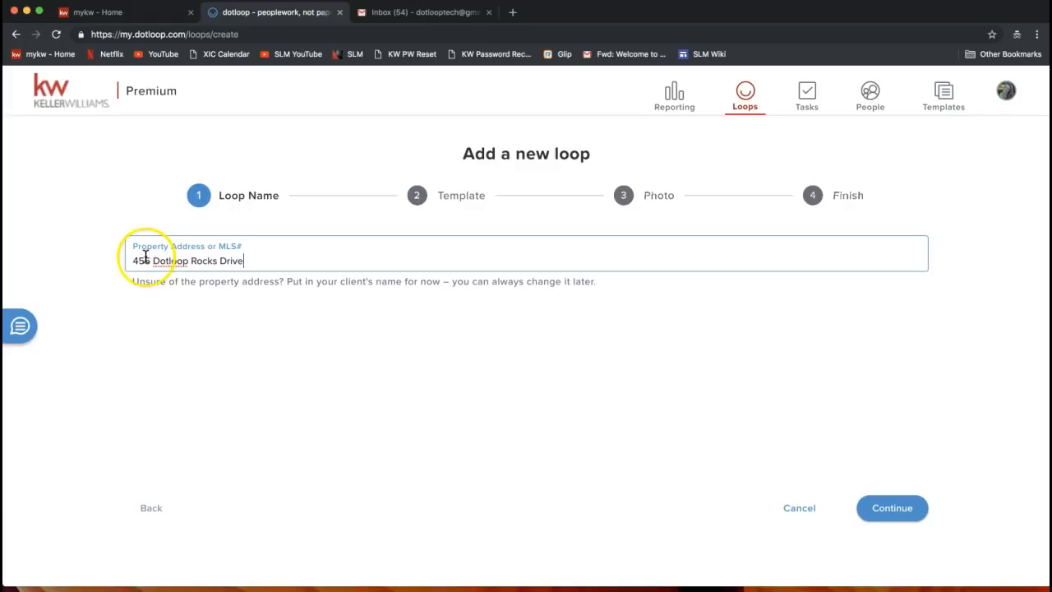
pyautogui.moveTo(134, 260); pyautogui.dragTo(274, 283)
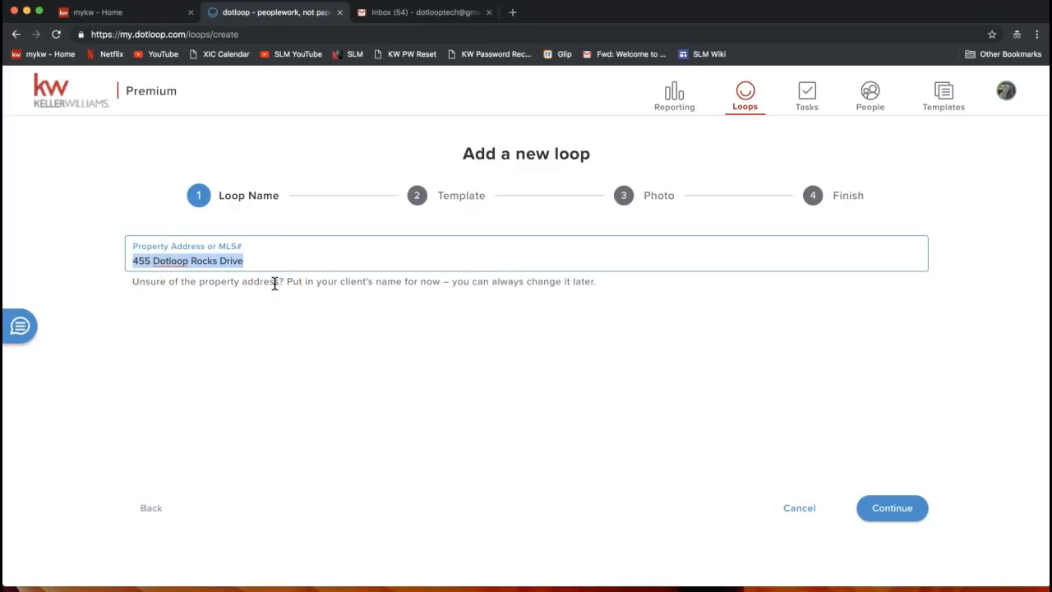
pyautogui.click(894, 521)
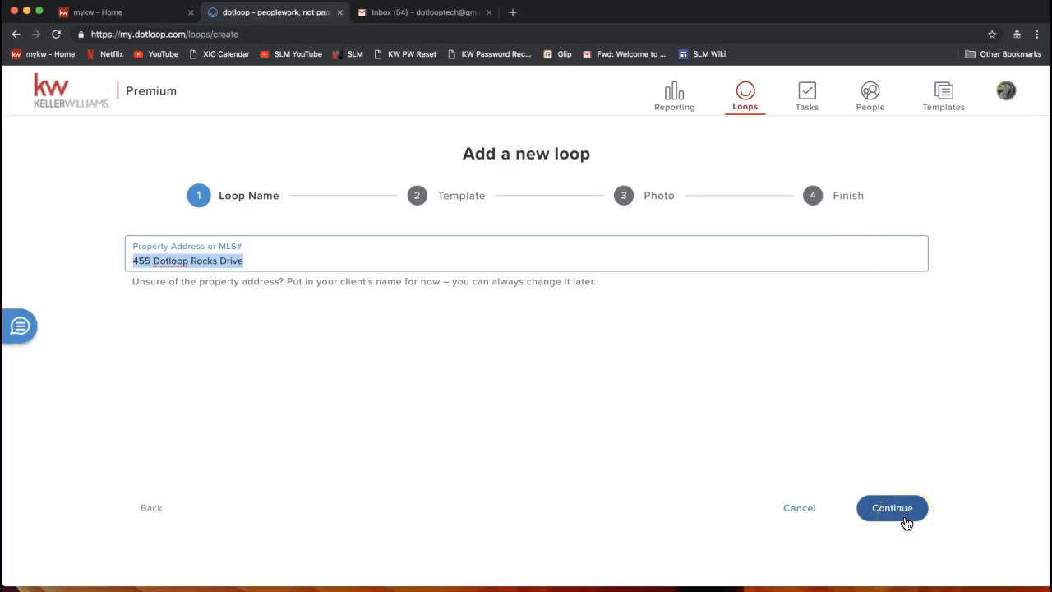
pyautogui.click(907, 518)
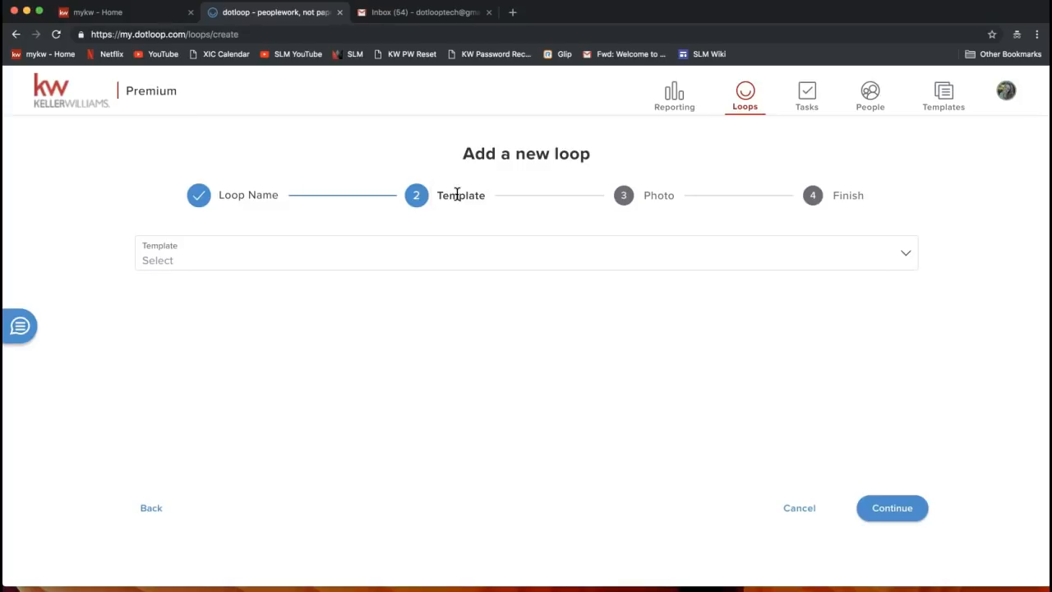
pyautogui.click(464, 257)
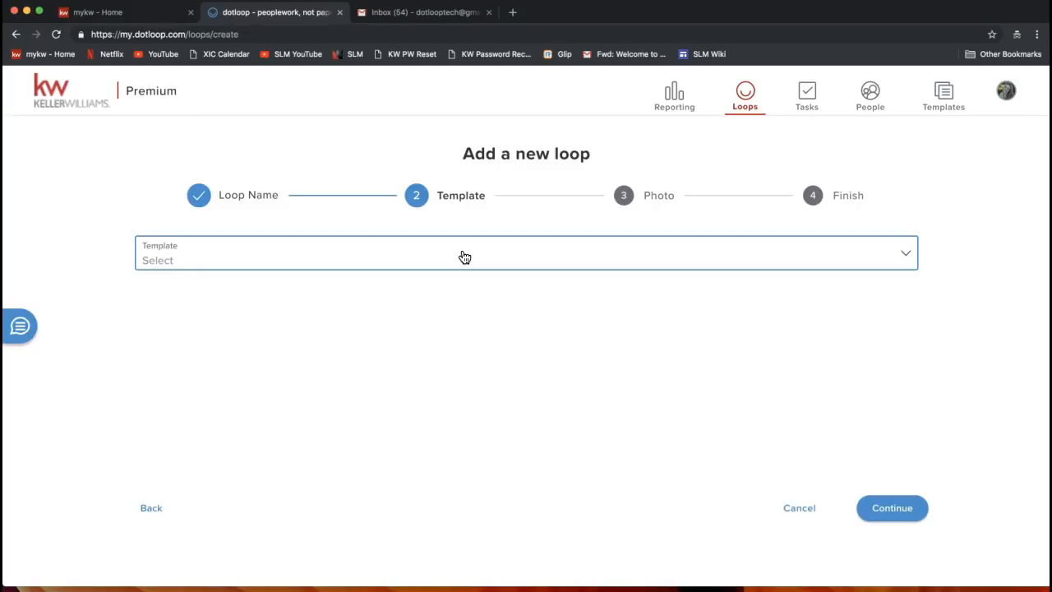
pyautogui.click(464, 257)
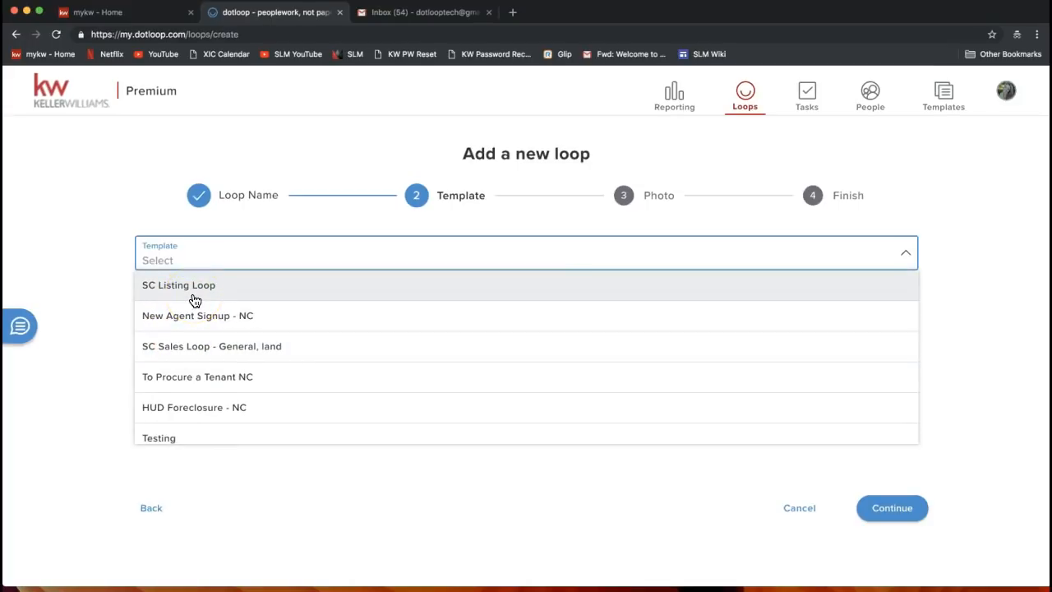
pyautogui.scroll(-5, 223, 351)
pyautogui.scroll(-2, 226, 352)
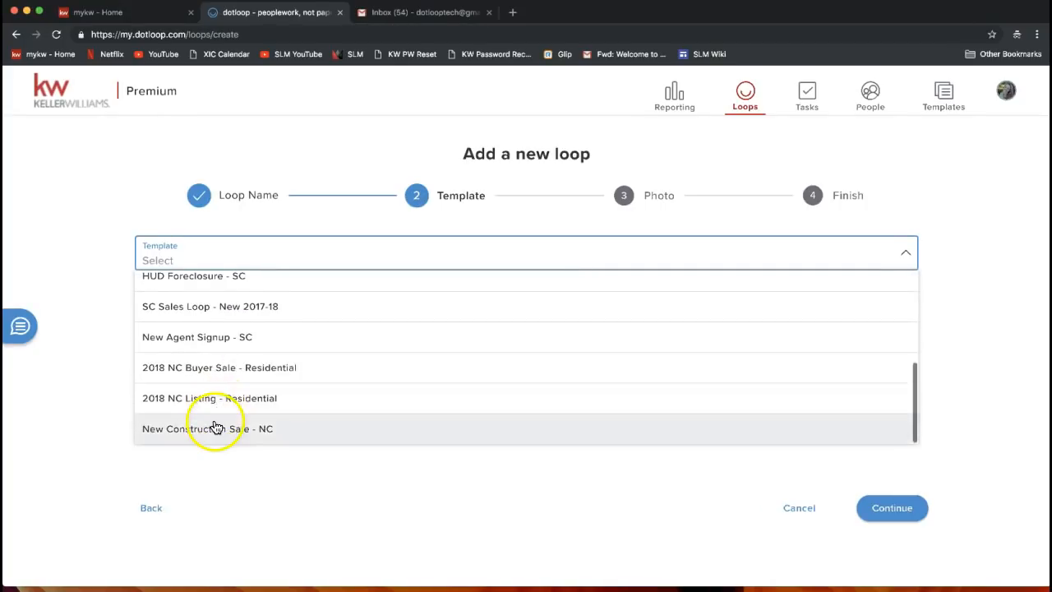
pyautogui.scroll(5, 211, 431)
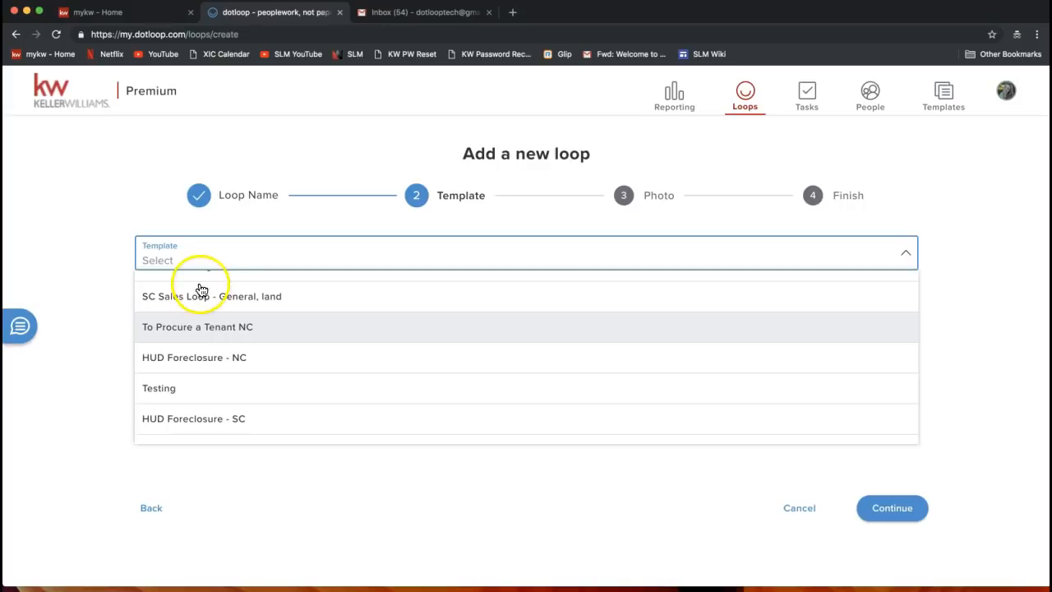
pyautogui.scroll(1, 205, 305)
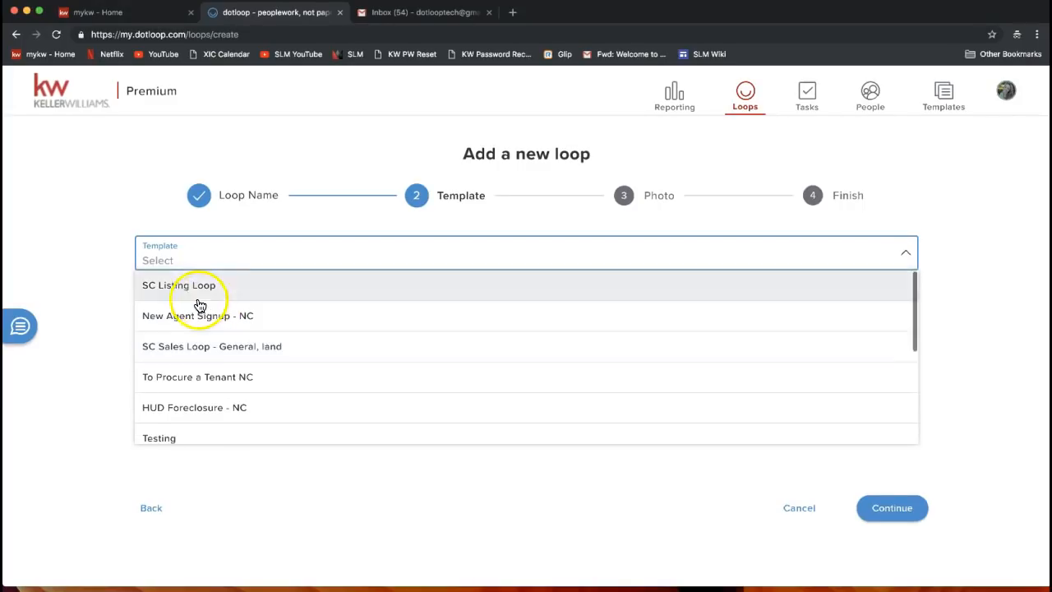
pyautogui.click(99, 296)
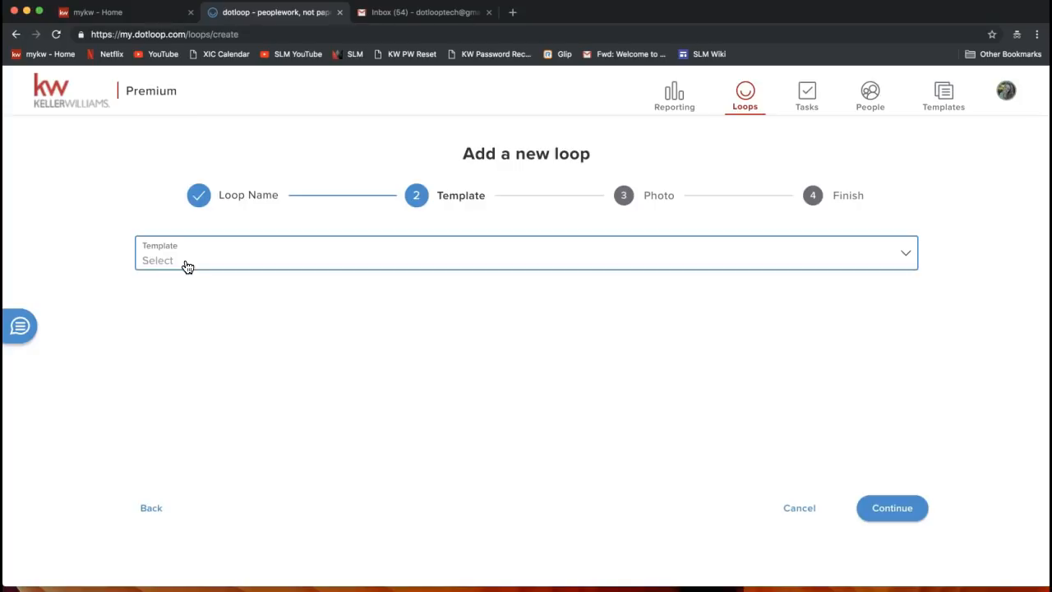
pyautogui.click(654, 443)
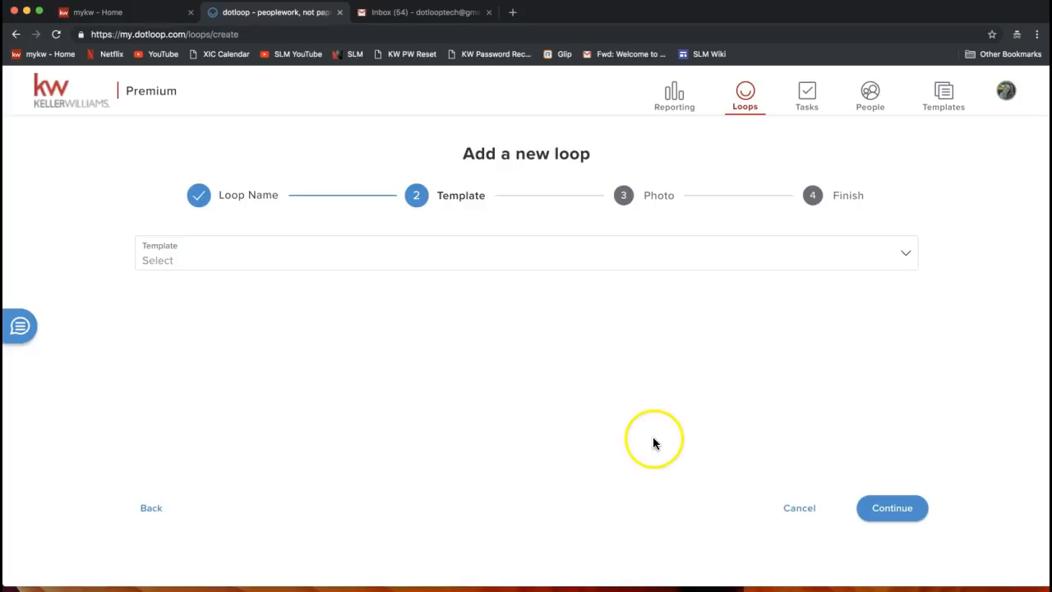
# Skip the template and begin uploading a photo at the Photo step
pyautogui.click(891, 507)
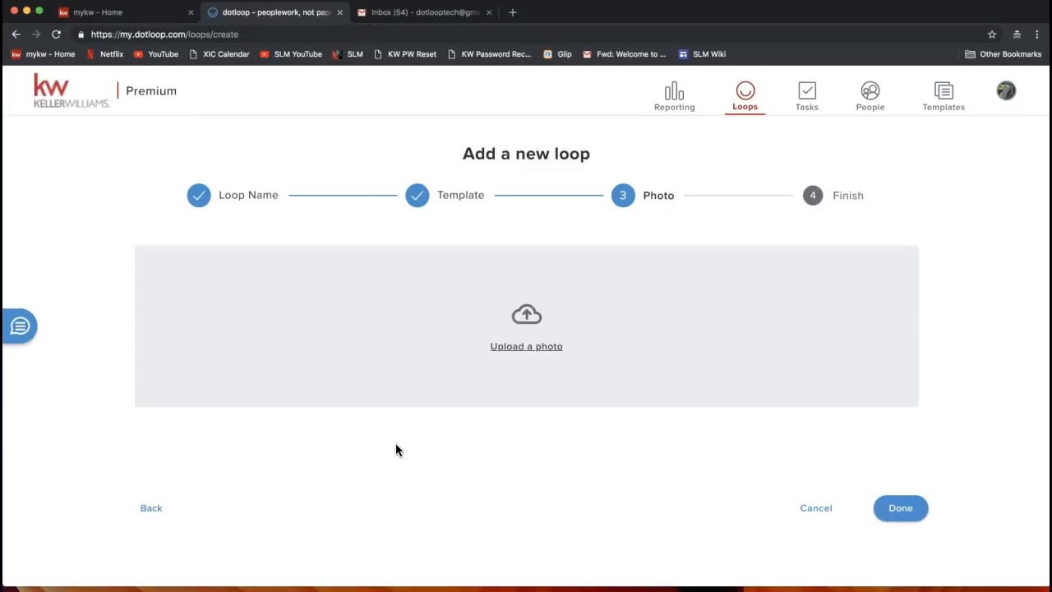
pyautogui.click(528, 348)
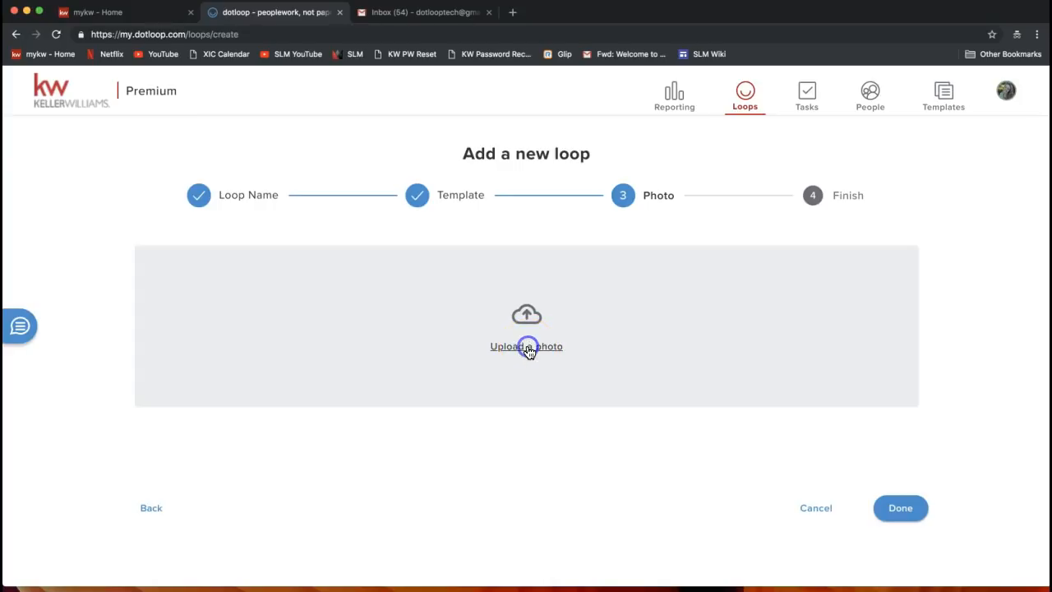
# Choose Home.jpg from the Desktop folder as the loop photo
pyautogui.click(279, 140)
pyautogui.scroll(-5, 489, 181)
pyautogui.scroll(-10, 485, 159)
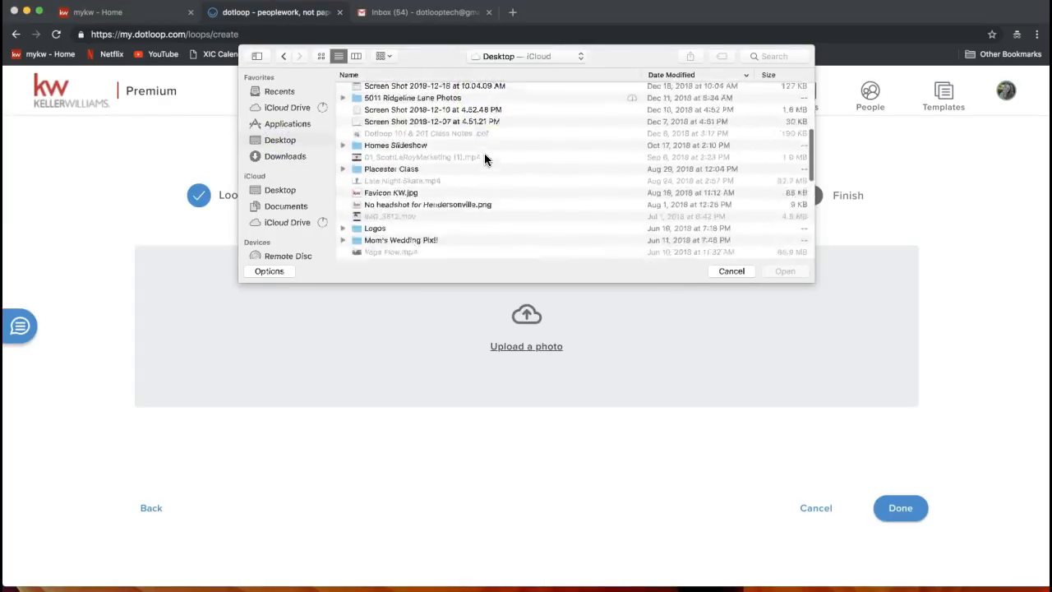
pyautogui.scroll(-4, 485, 159)
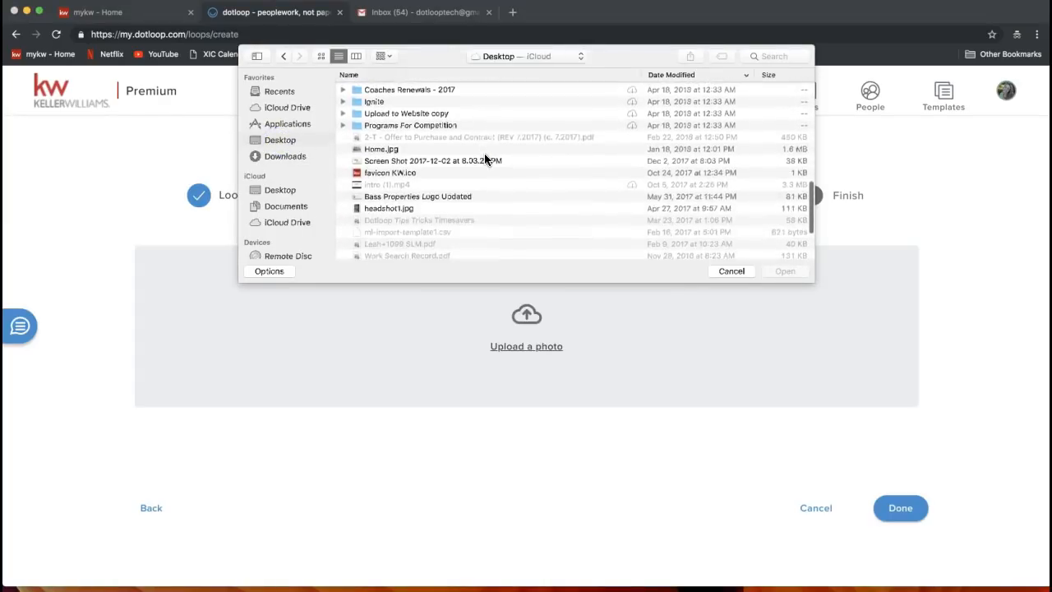
pyautogui.doubleClick(391, 148)
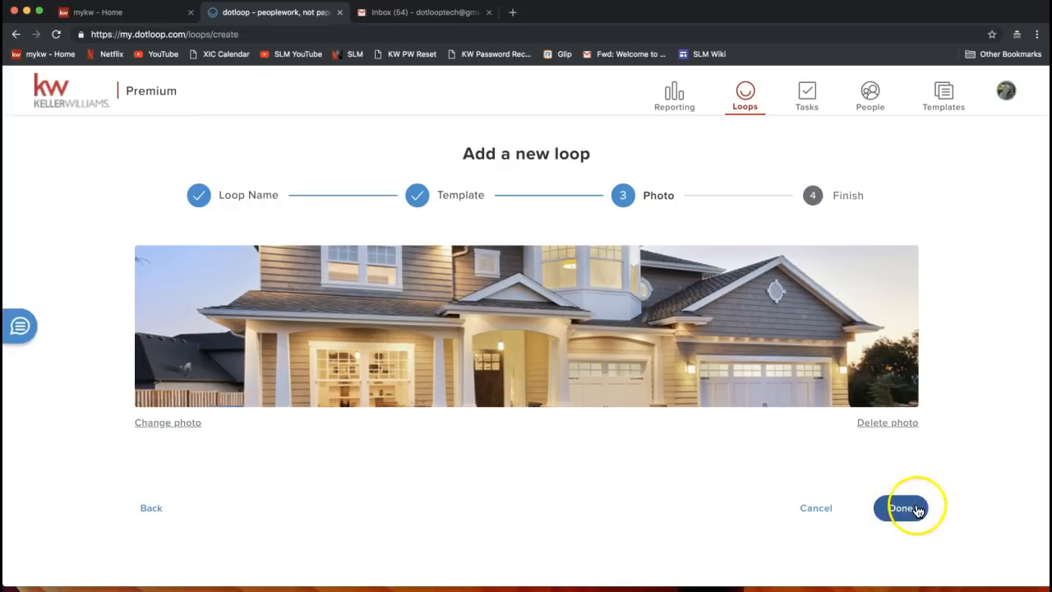
# Finish the wizard, creating the 455 Dotloop Rocks Drive loop with its Home.jpg photo
pyautogui.click(890, 539)
pyautogui.click(908, 509)
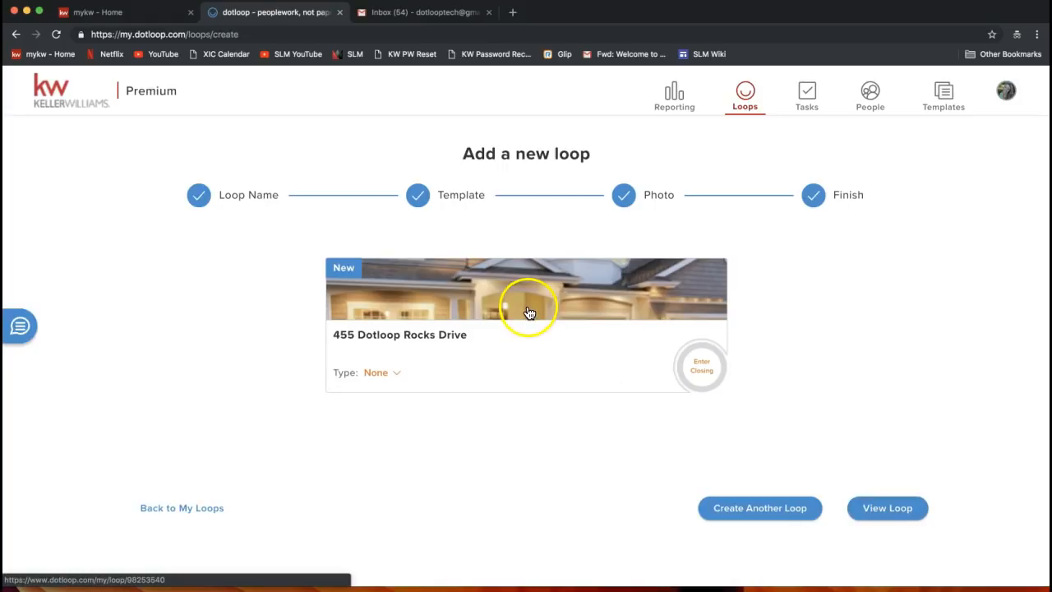
pyautogui.click(887, 509)
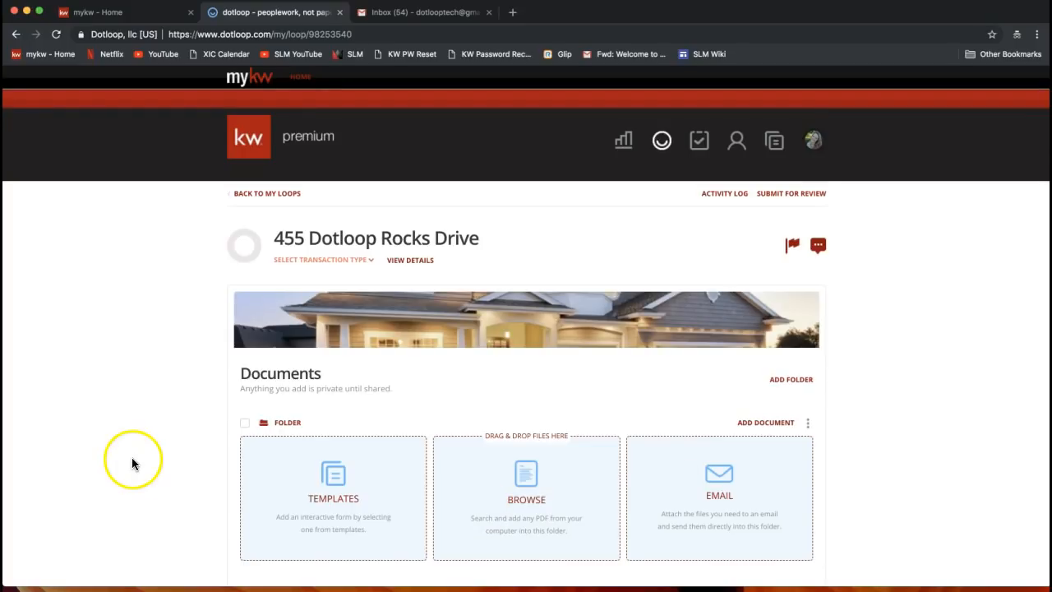
pyautogui.scroll(-2, 150, 413)
pyautogui.doubleClick(276, 281)
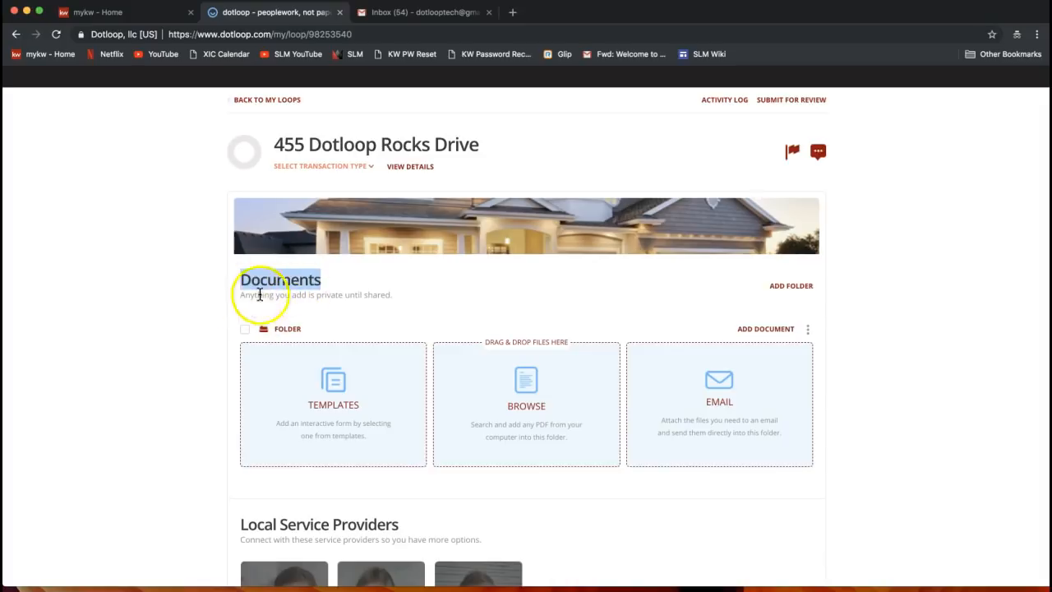
pyautogui.scroll(-5, 154, 357)
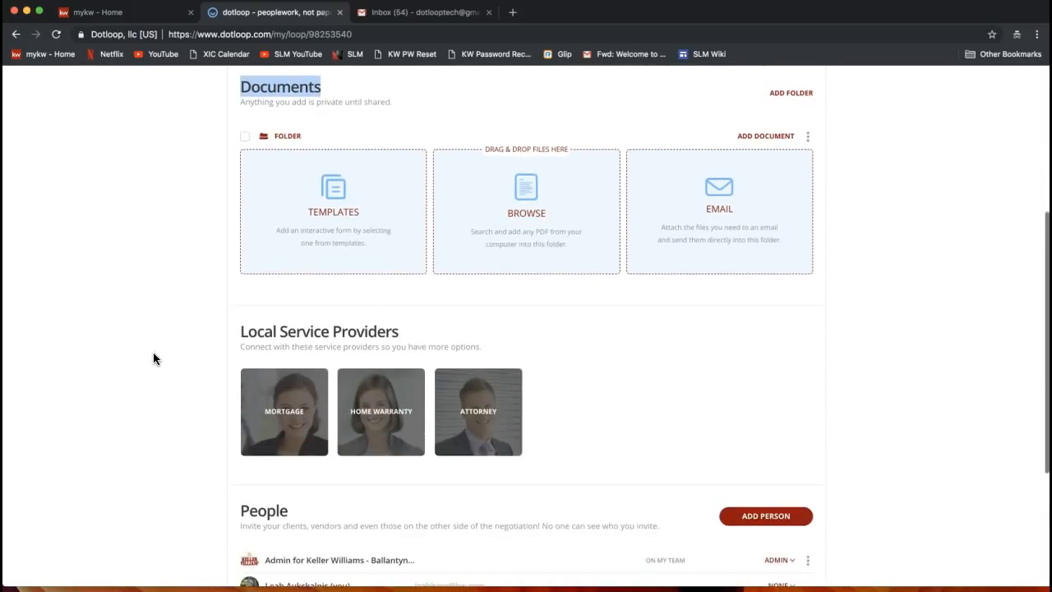
pyautogui.scroll(-3, 153, 352)
pyautogui.doubleClick(262, 302)
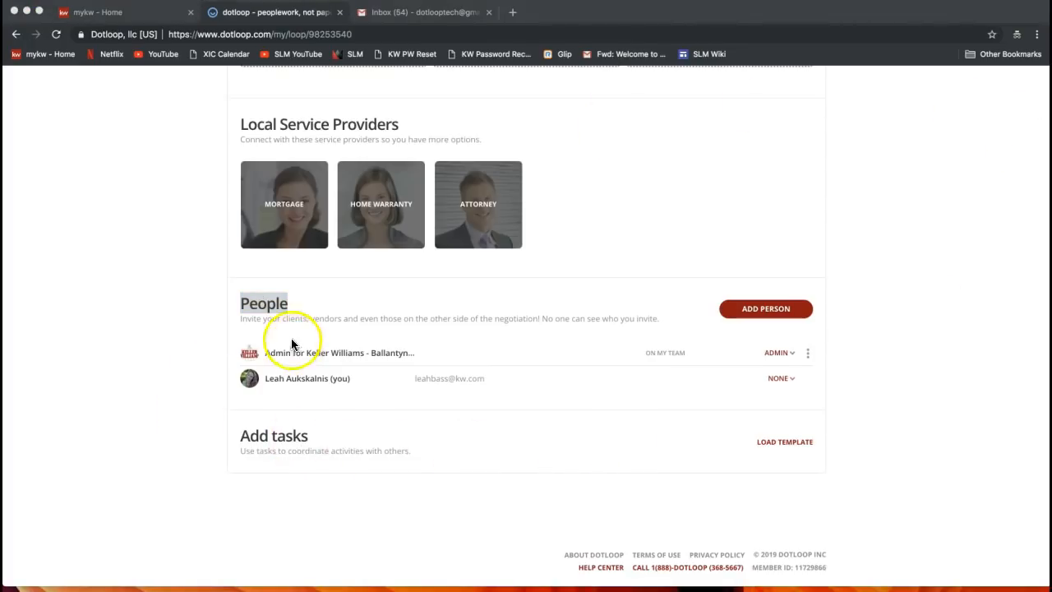
pyautogui.doubleClick(259, 303)
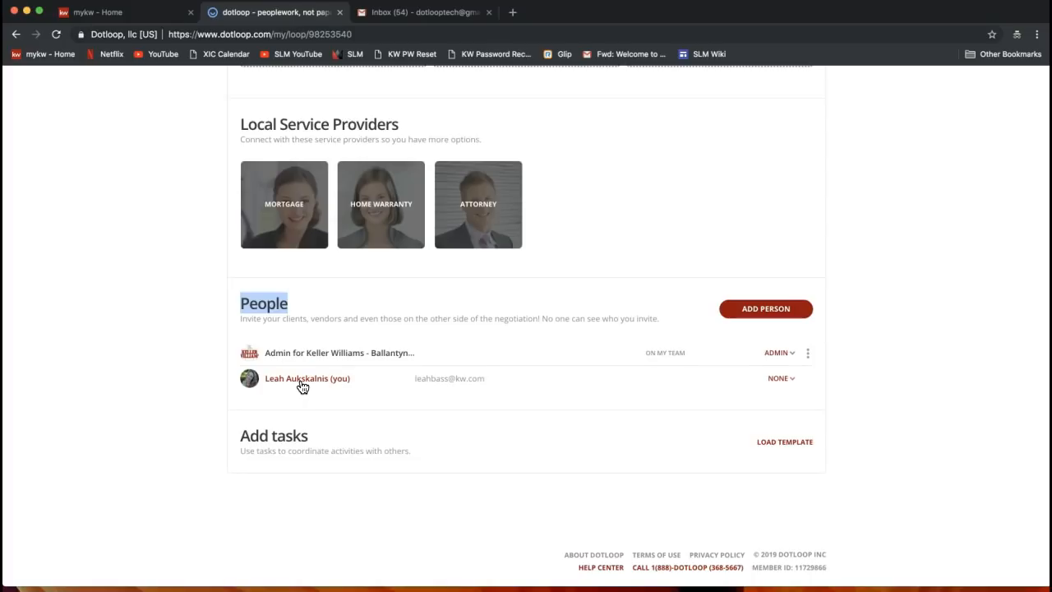
pyautogui.click(283, 444)
pyautogui.scroll(10, 477, 493)
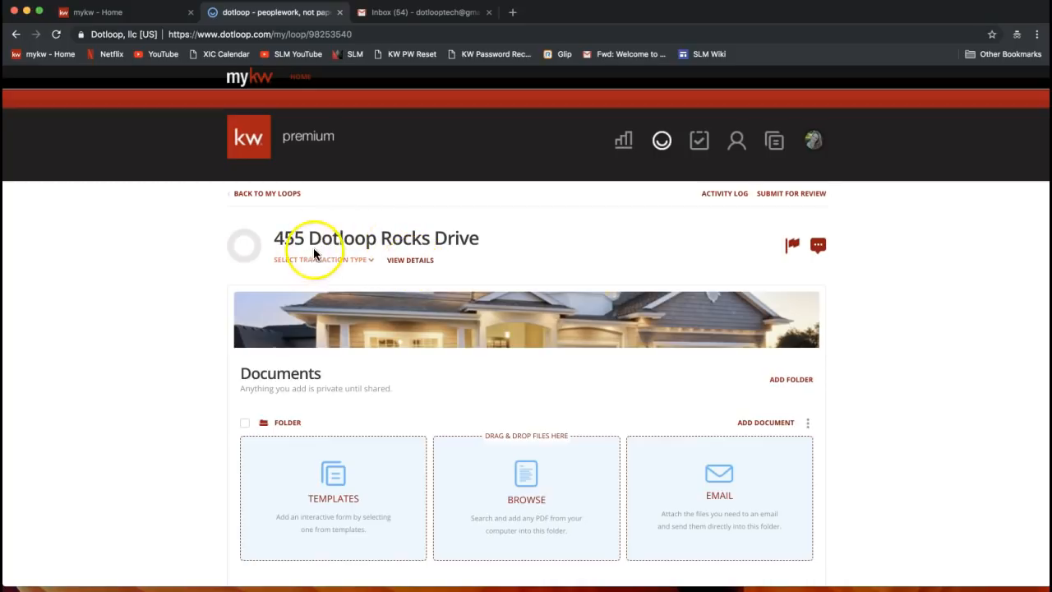
# Open the loop's VIEW DETAILS settings and scroll down to the Property Address and Financials fields
pyautogui.click(411, 261)
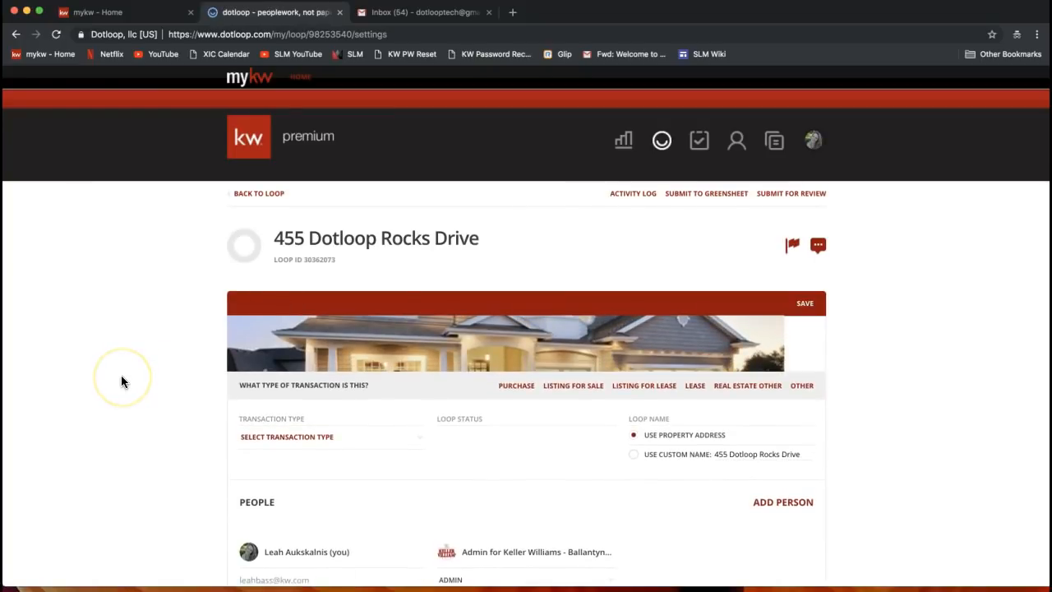
pyautogui.scroll(-3, 121, 378)
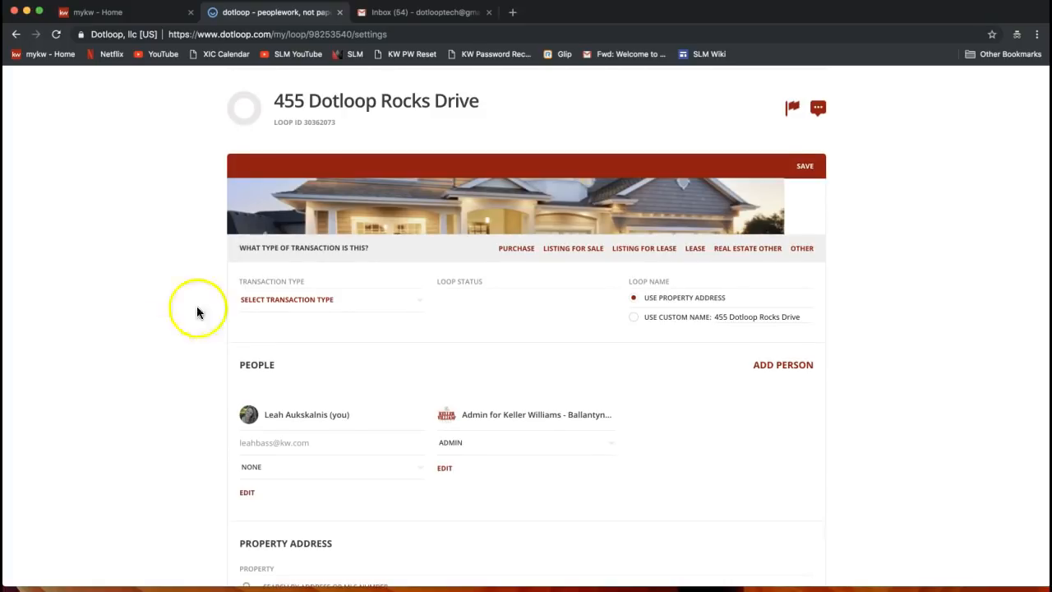
pyautogui.scroll(-5, 267, 283)
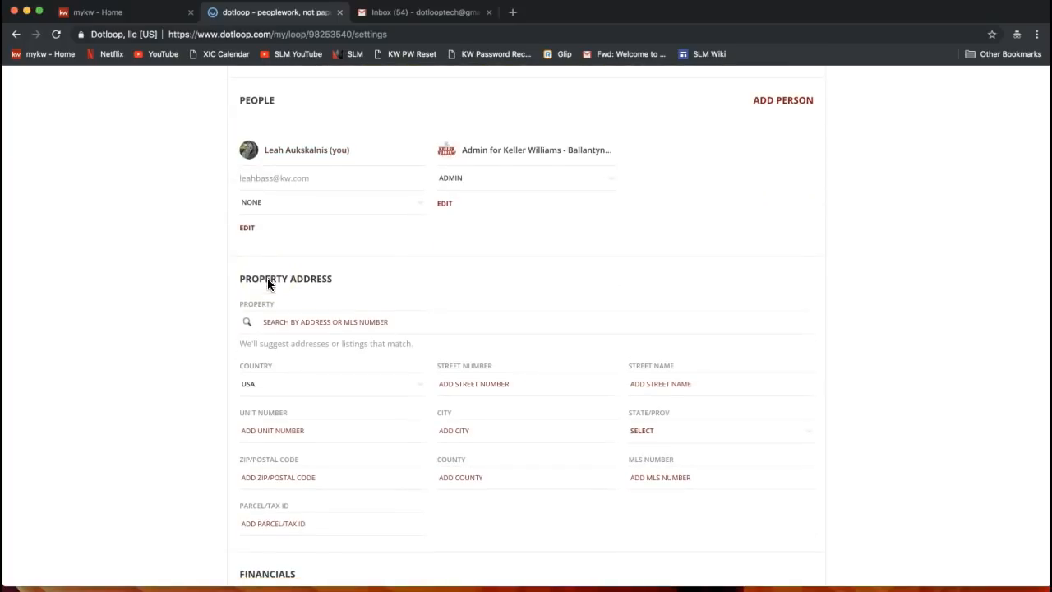
pyautogui.scroll(-1, 267, 280)
pyautogui.click(266, 280)
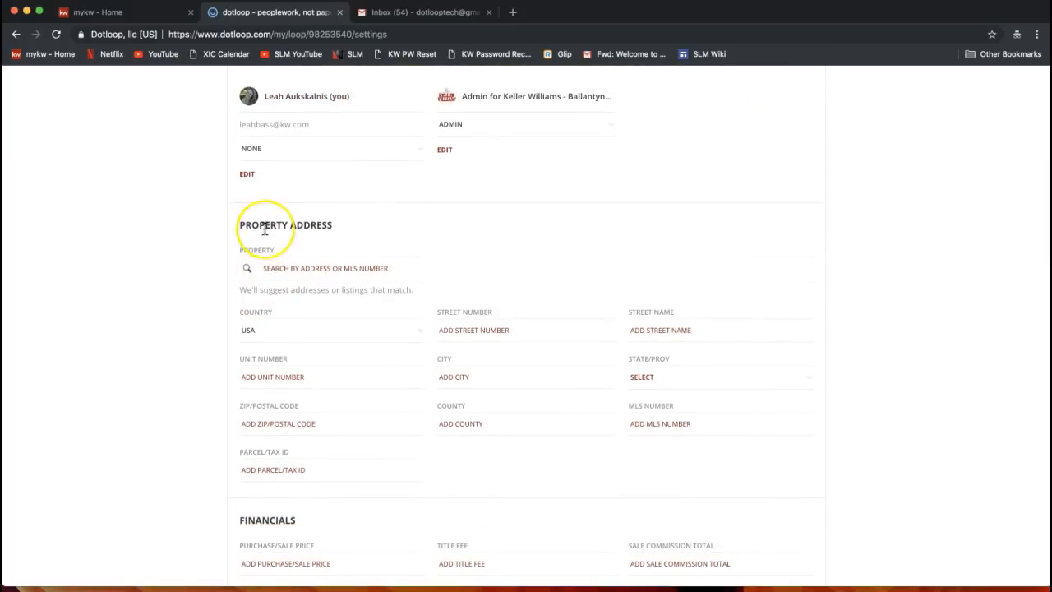
pyautogui.scroll(-2, 265, 222)
pyautogui.scroll(-1, 260, 423)
pyautogui.click(260, 427)
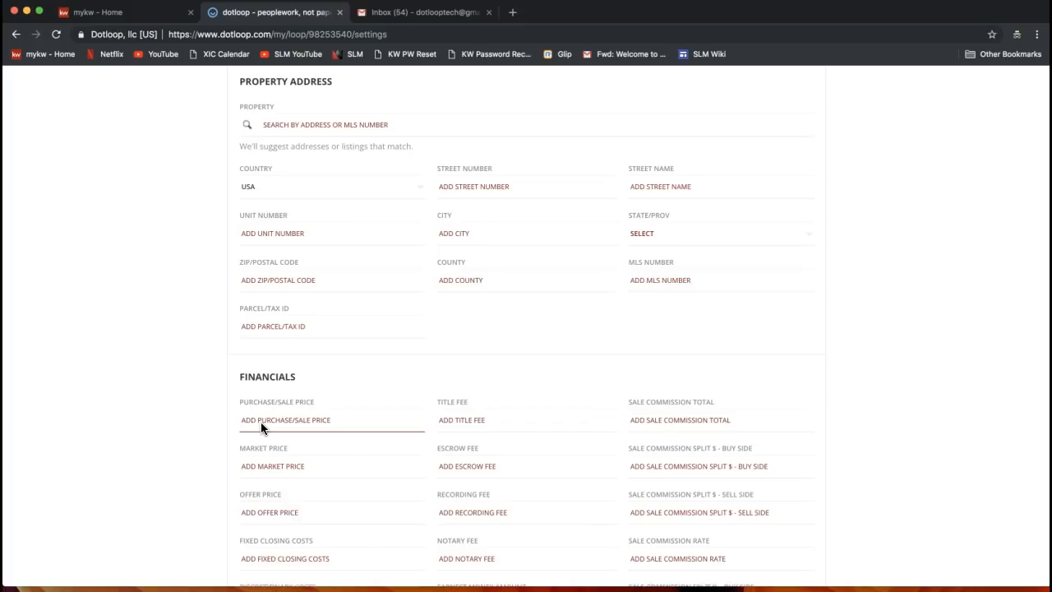
pyautogui.click(356, 333)
# Set the loop's Transaction Type to LISTING FOR SALE
pyautogui.scroll(5, 532, 272)
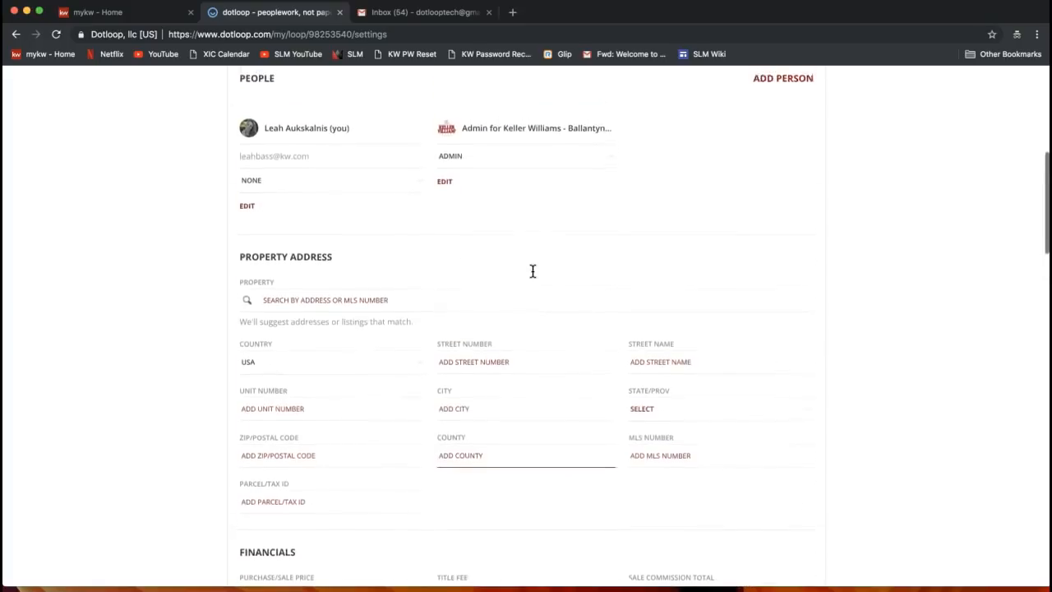
pyautogui.scroll(3, 532, 271)
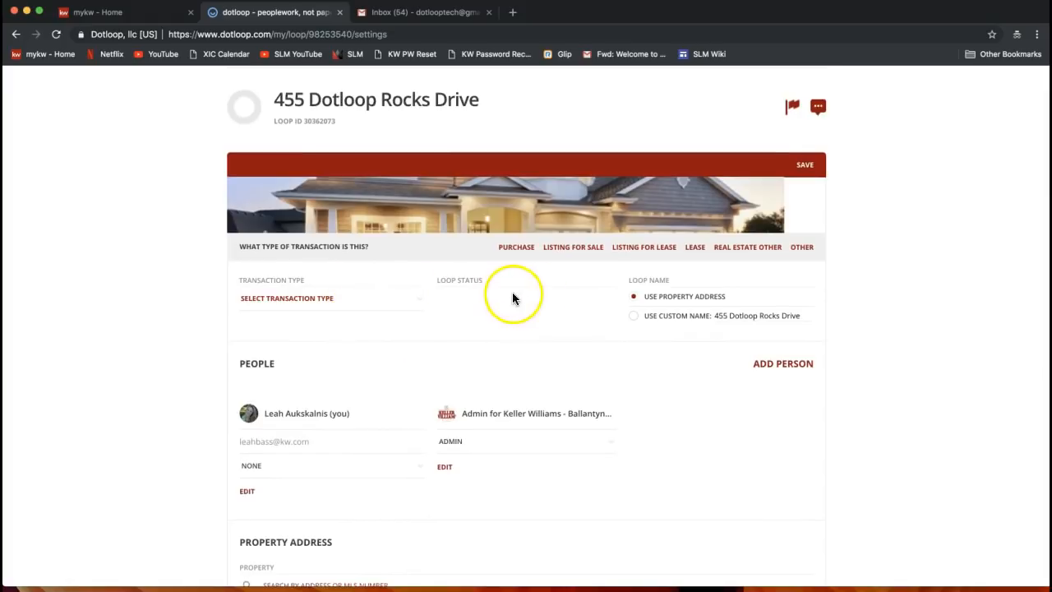
pyautogui.moveTo(237, 278); pyautogui.dragTo(302, 283)
pyautogui.click(270, 282)
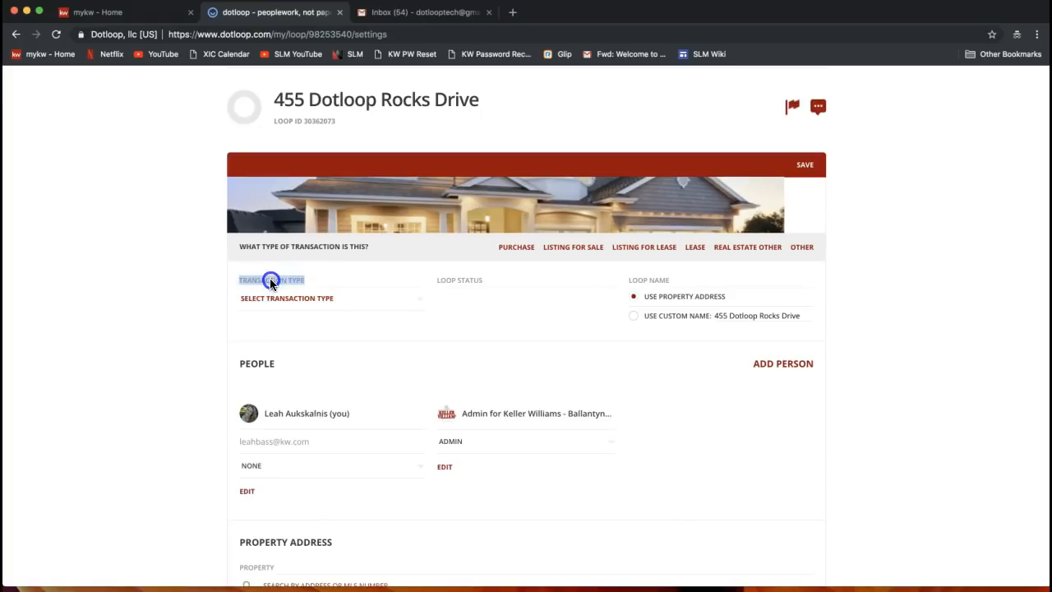
pyautogui.click(308, 307)
pyautogui.click(264, 306)
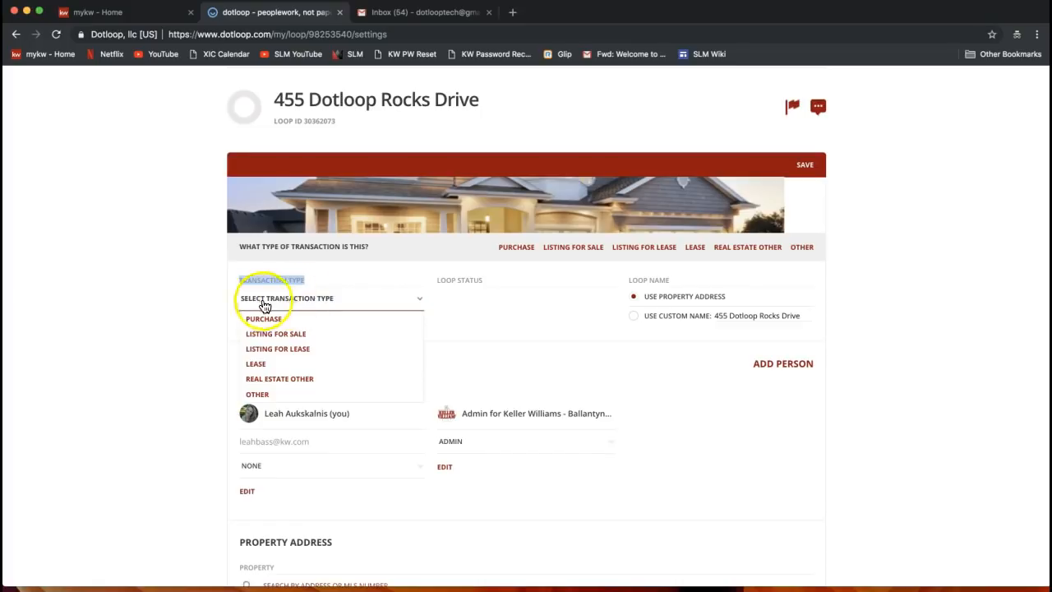
pyautogui.click(274, 341)
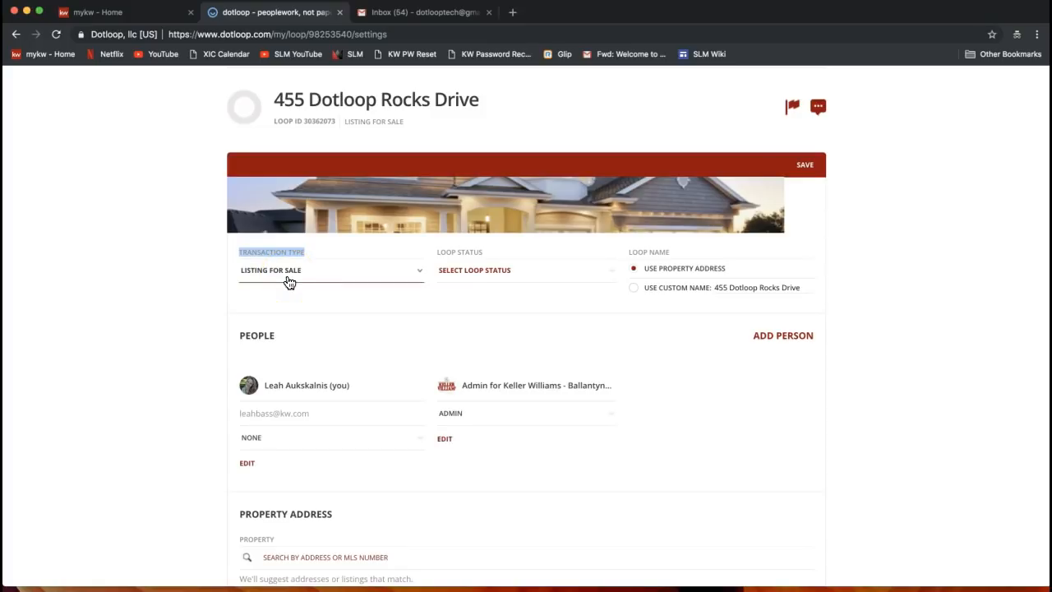
pyautogui.click(491, 270)
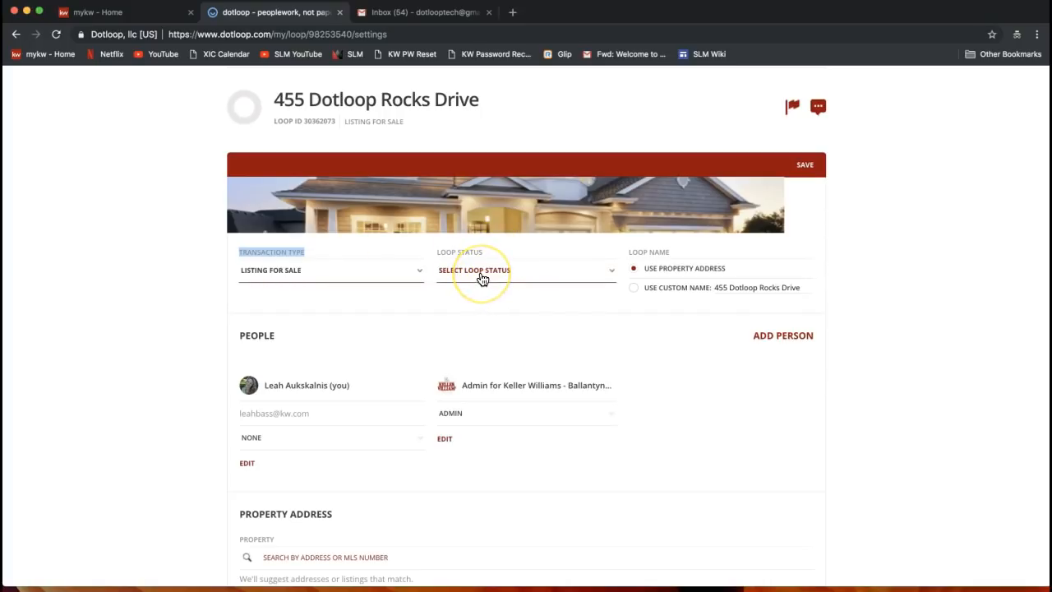
# Change the loop status to Active Listing, keeping the Listing for Sale transaction type
pyautogui.click(271, 270)
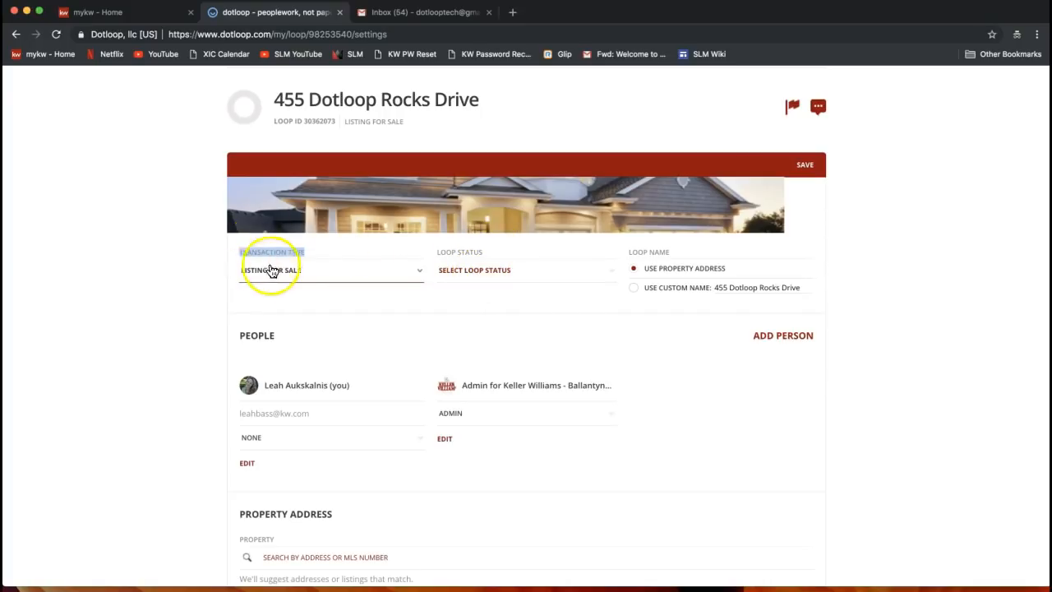
pyautogui.click(480, 288)
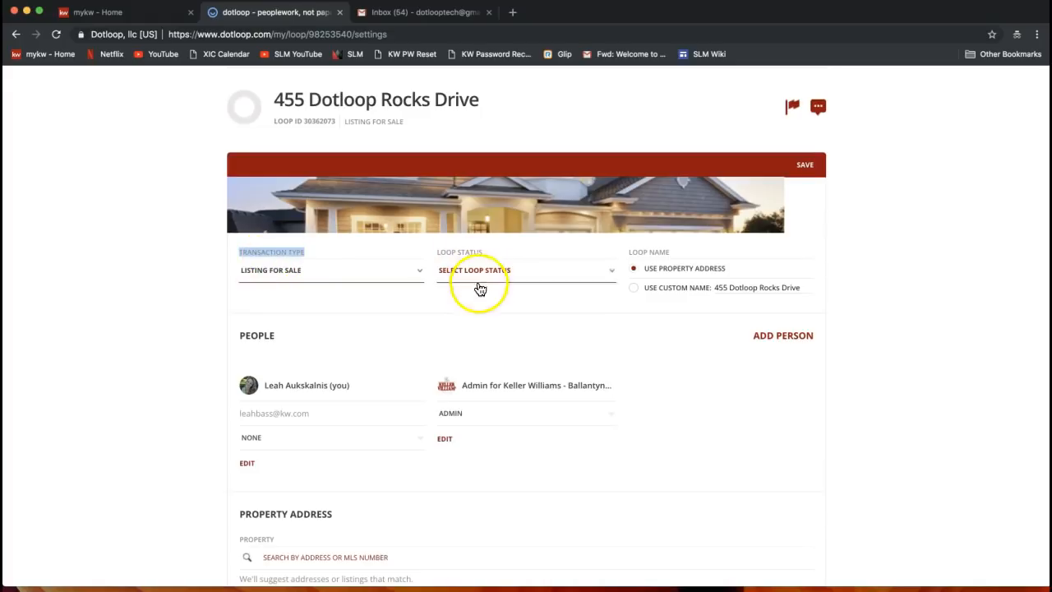
pyautogui.click(474, 274)
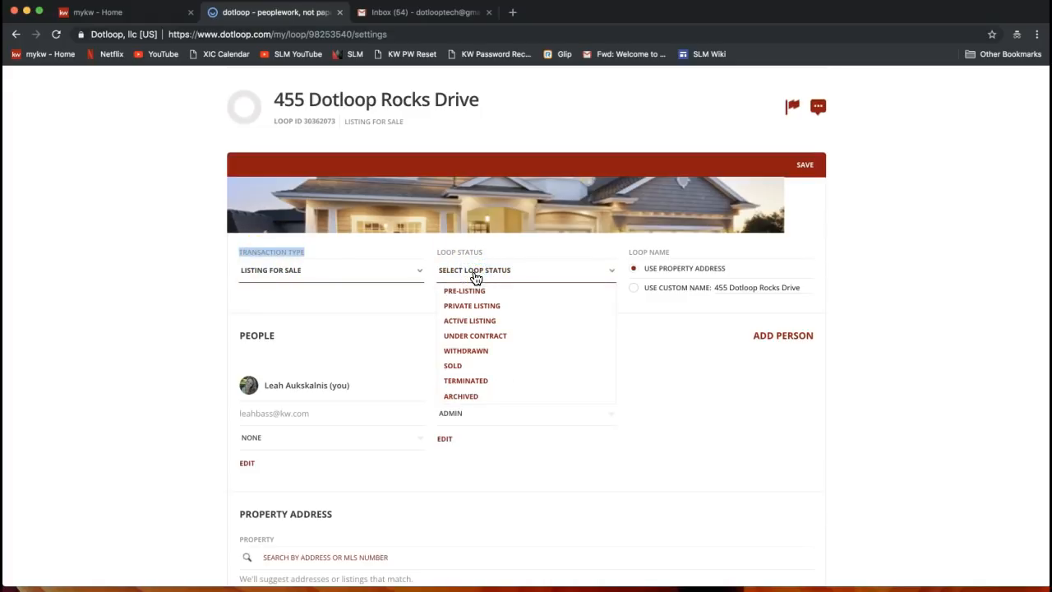
pyautogui.click(503, 282)
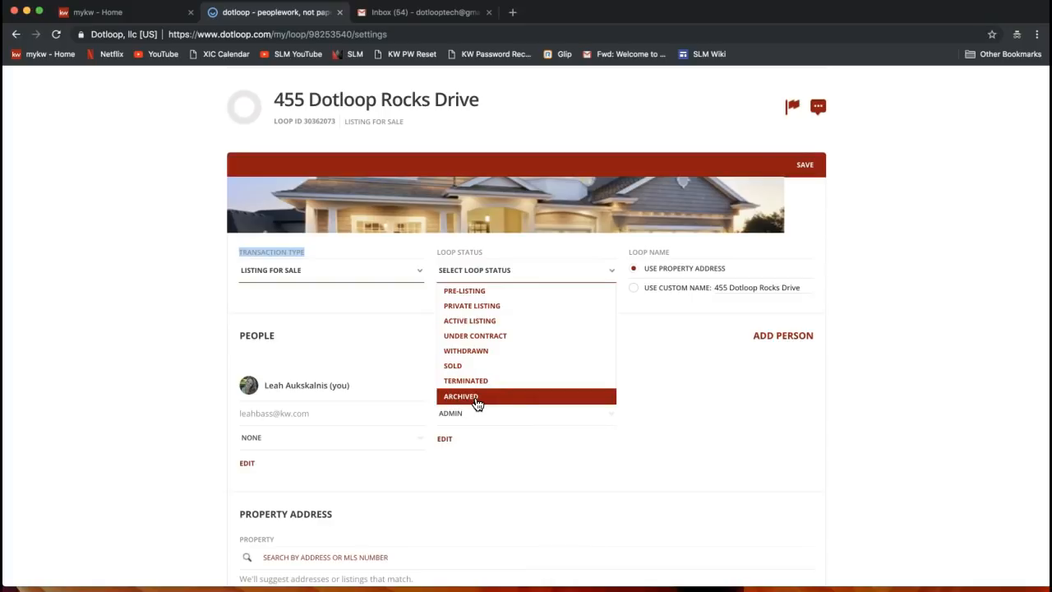
pyautogui.click(474, 327)
pyautogui.click(465, 326)
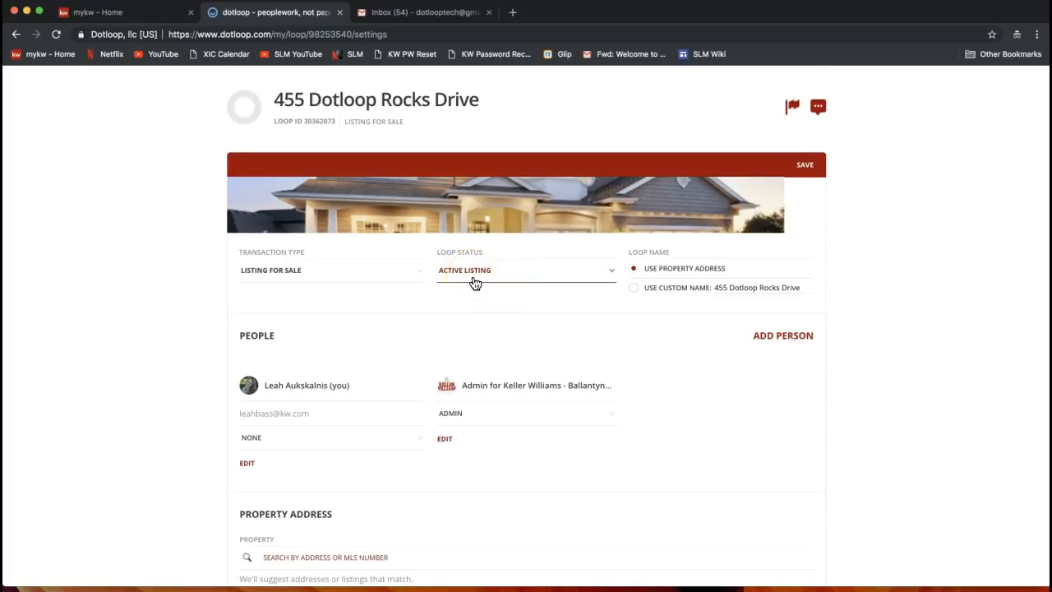
pyautogui.moveTo(630, 251); pyautogui.dragTo(668, 253)
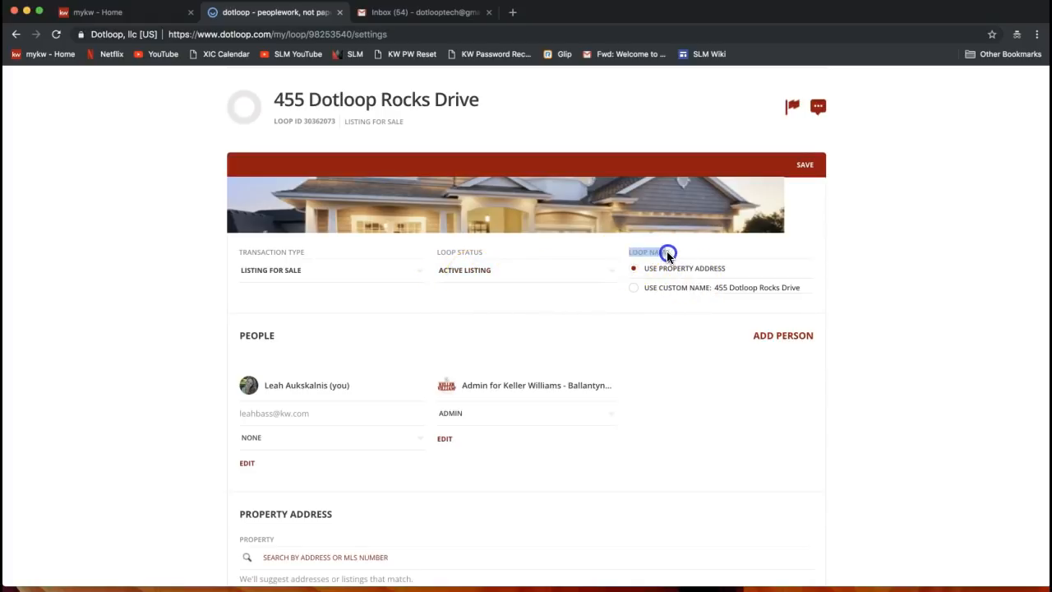
# Switch to a custom loop name, append the client's name after the street address, and save
pyautogui.click(716, 286)
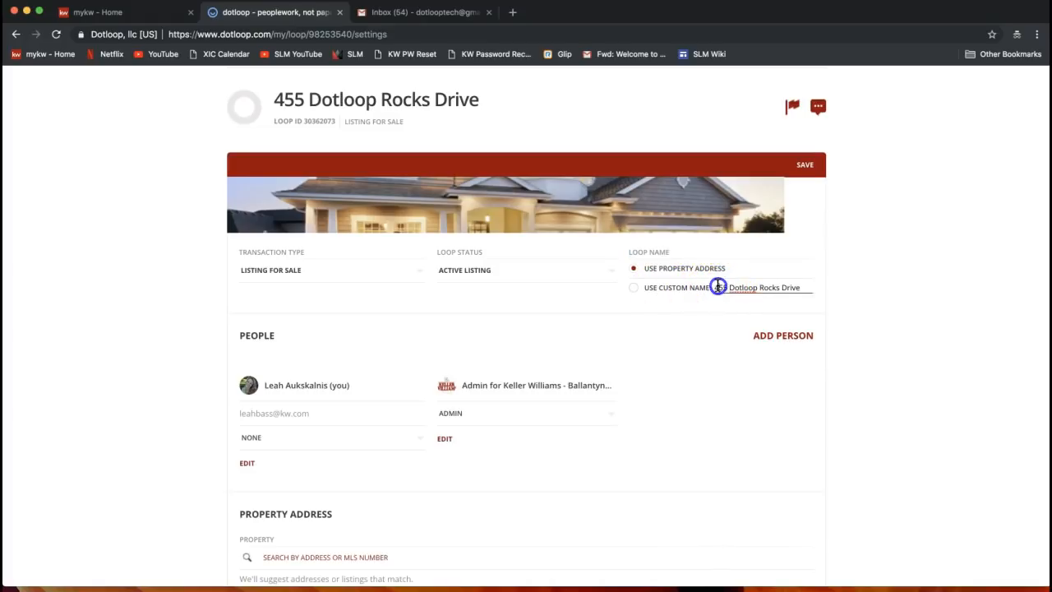
pyautogui.click(633, 289)
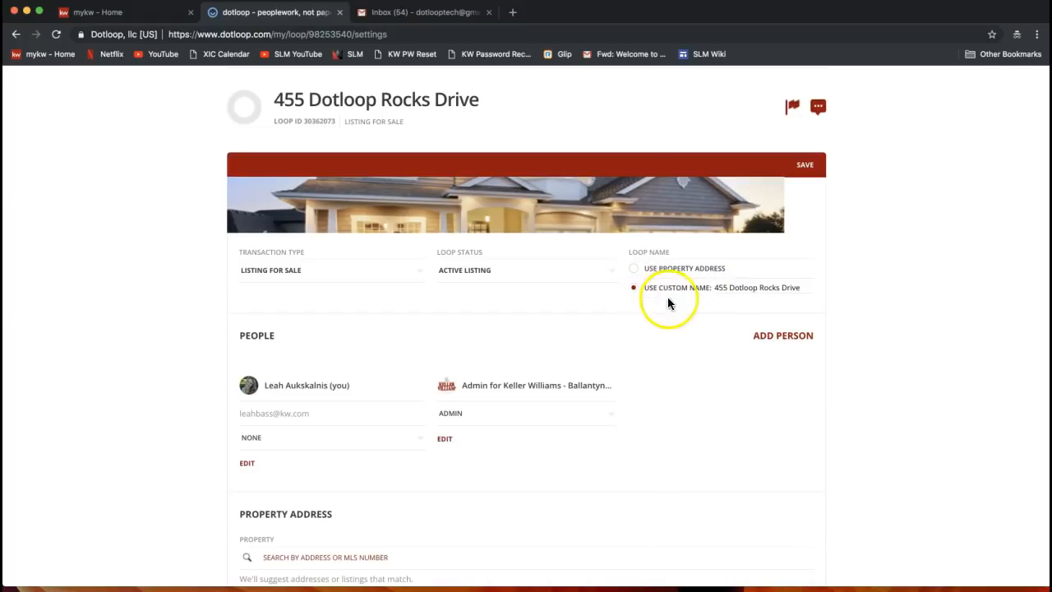
pyautogui.click(797, 290)
pyautogui.write('- Jony Stark')
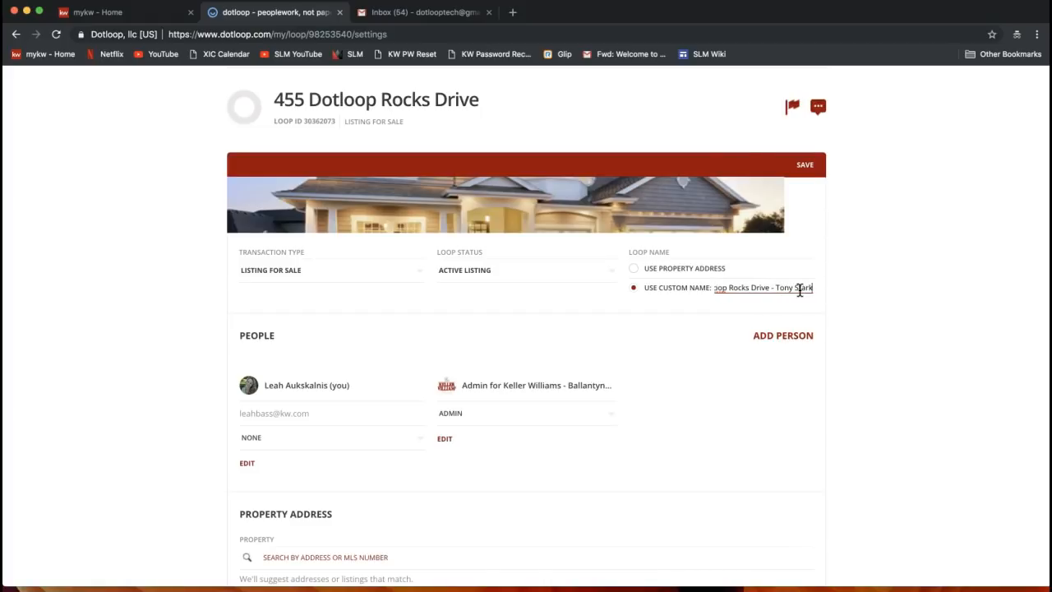
pyautogui.click(807, 166)
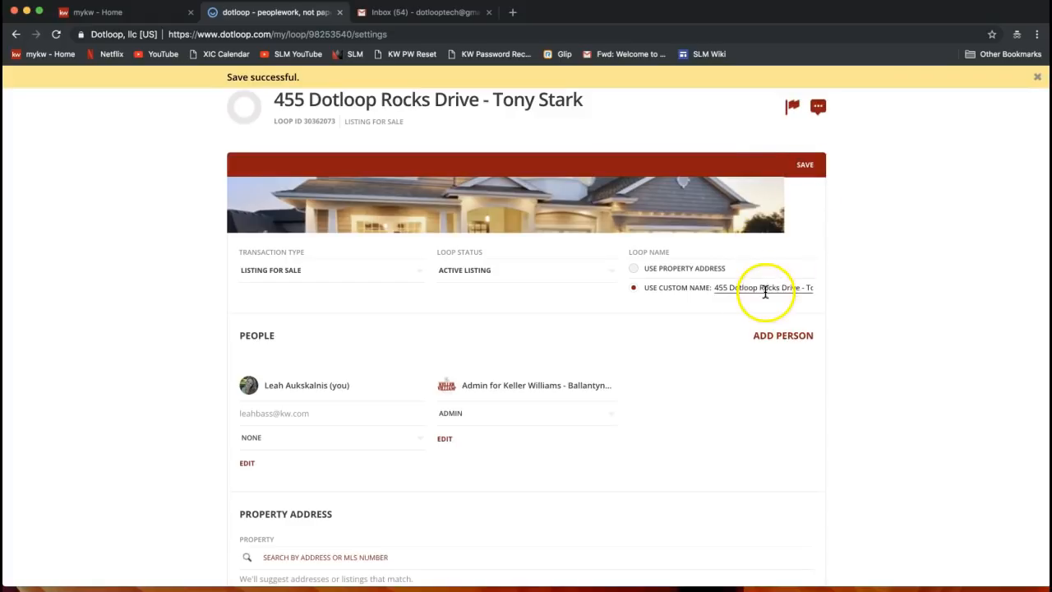
pyautogui.moveTo(737, 288); pyautogui.dragTo(866, 291)
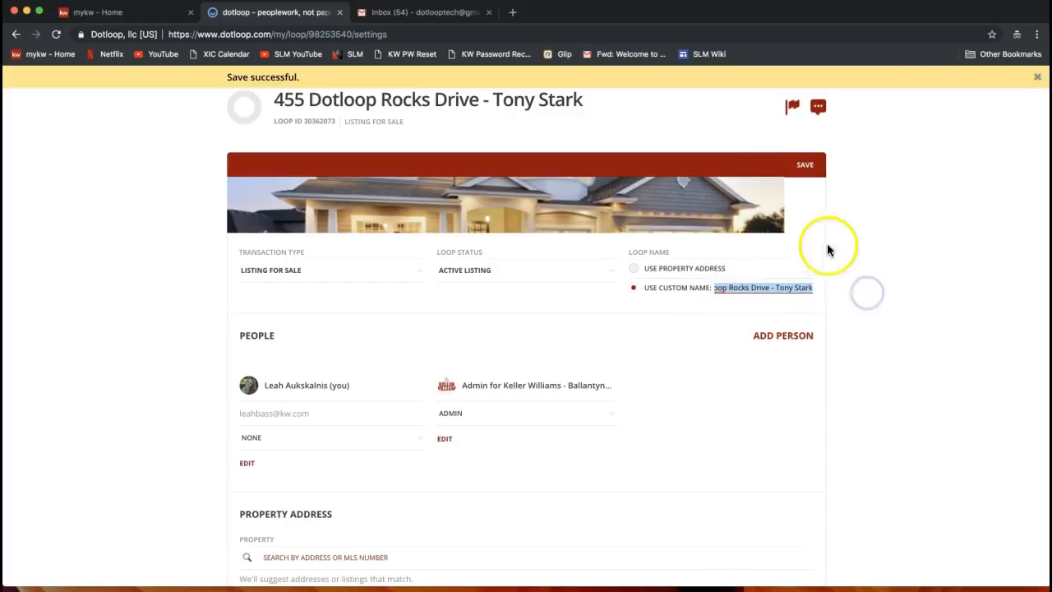
pyautogui.click(788, 286)
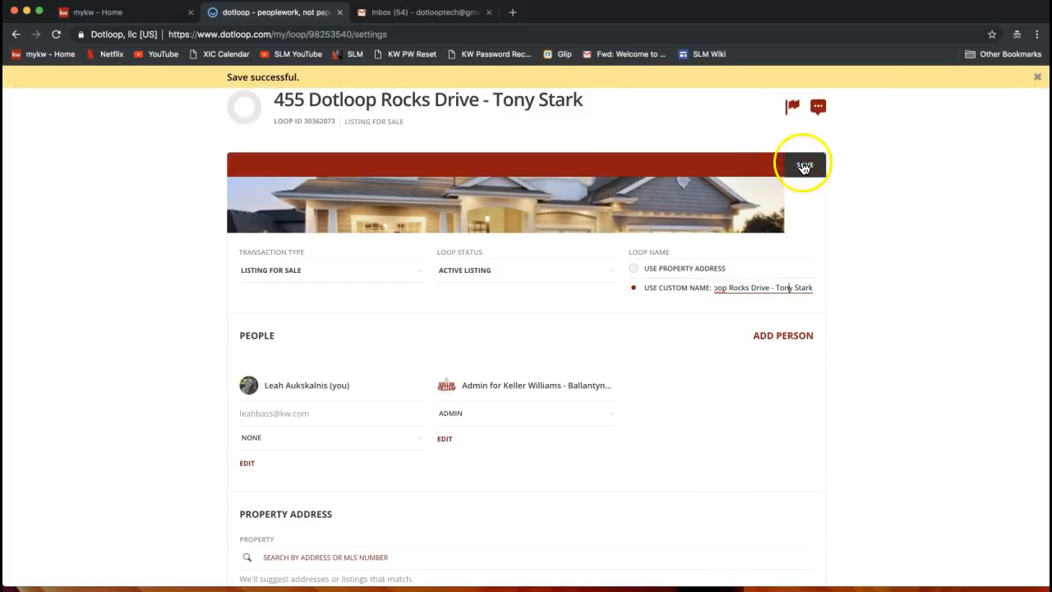
pyautogui.scroll(1, 850, 246)
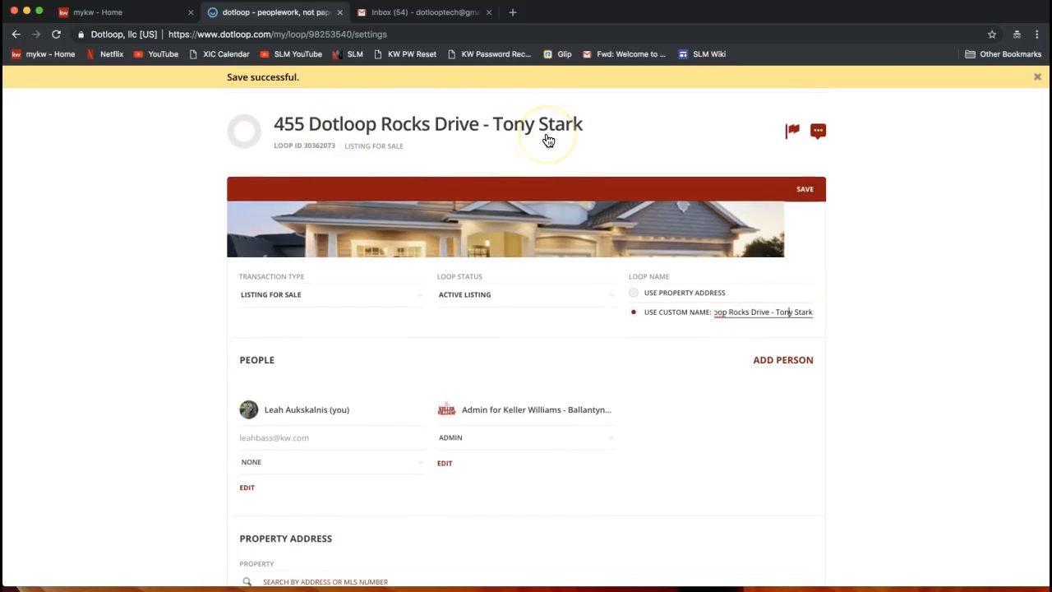
pyautogui.scroll(-2, 548, 141)
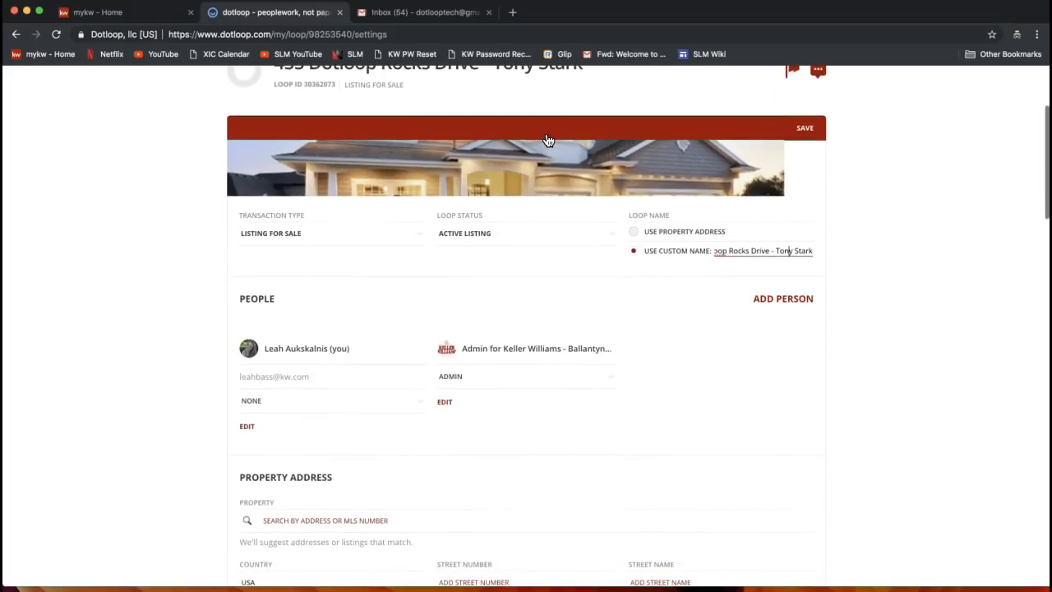
pyautogui.doubleClick(255, 296)
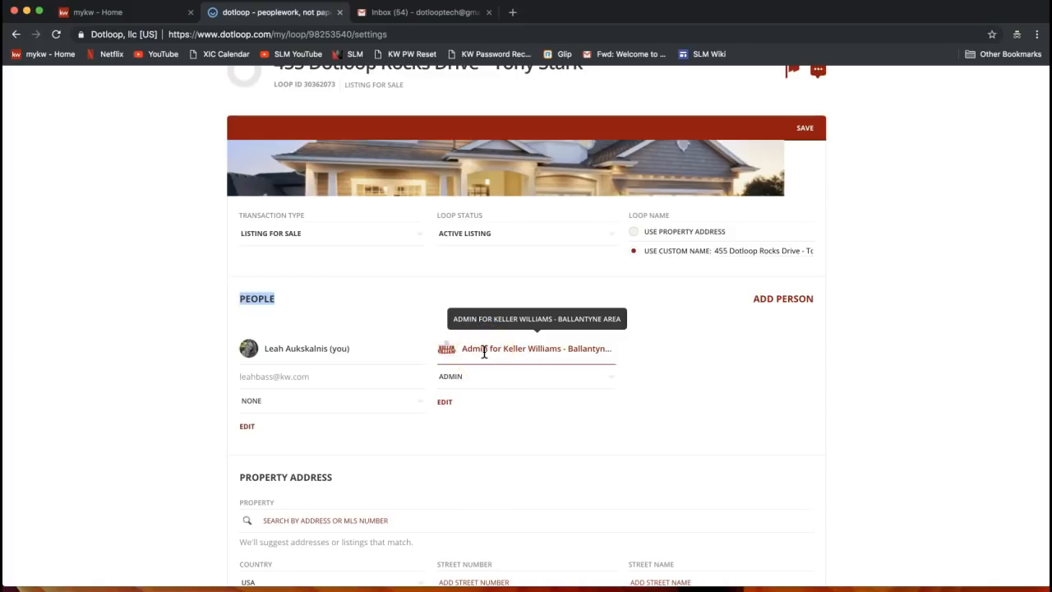
pyautogui.click(876, 359)
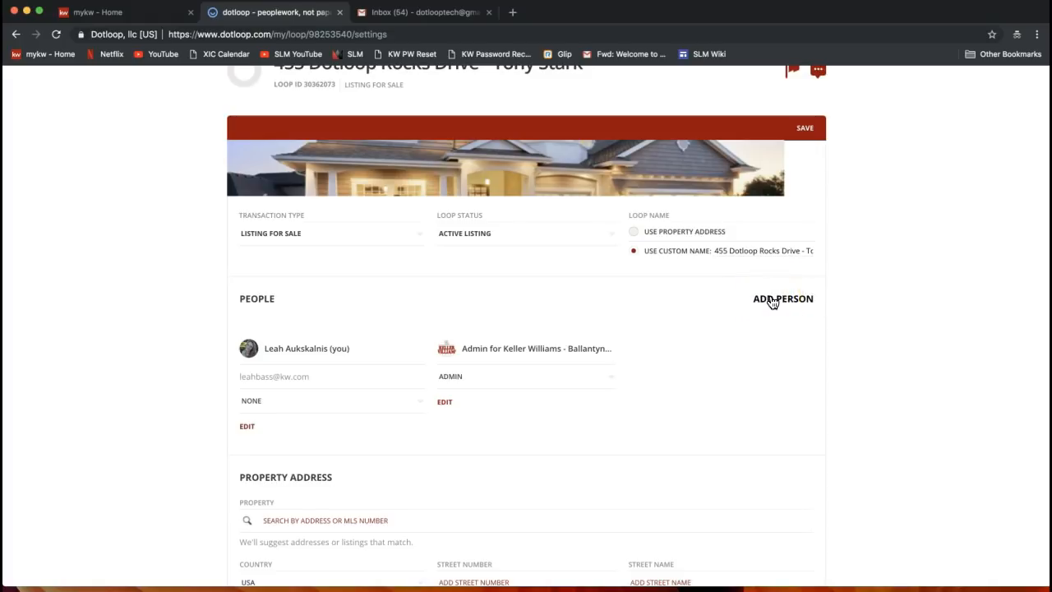
# Add a new person with the client's full name and the suggested contact's e-mail
pyautogui.click(772, 301)
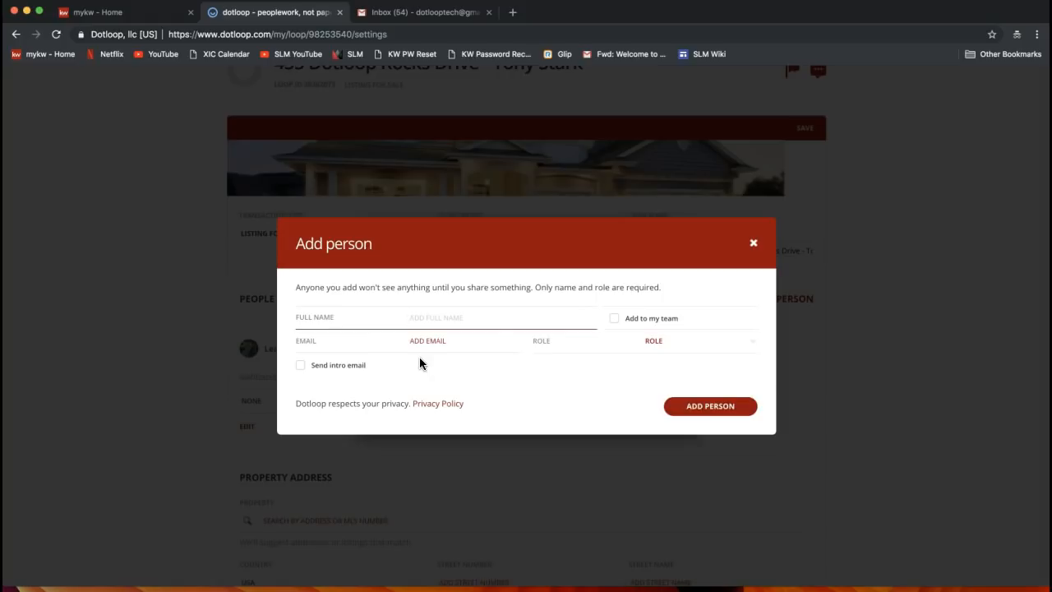
pyautogui.write('Tony Stark')
pyautogui.click(413, 345)
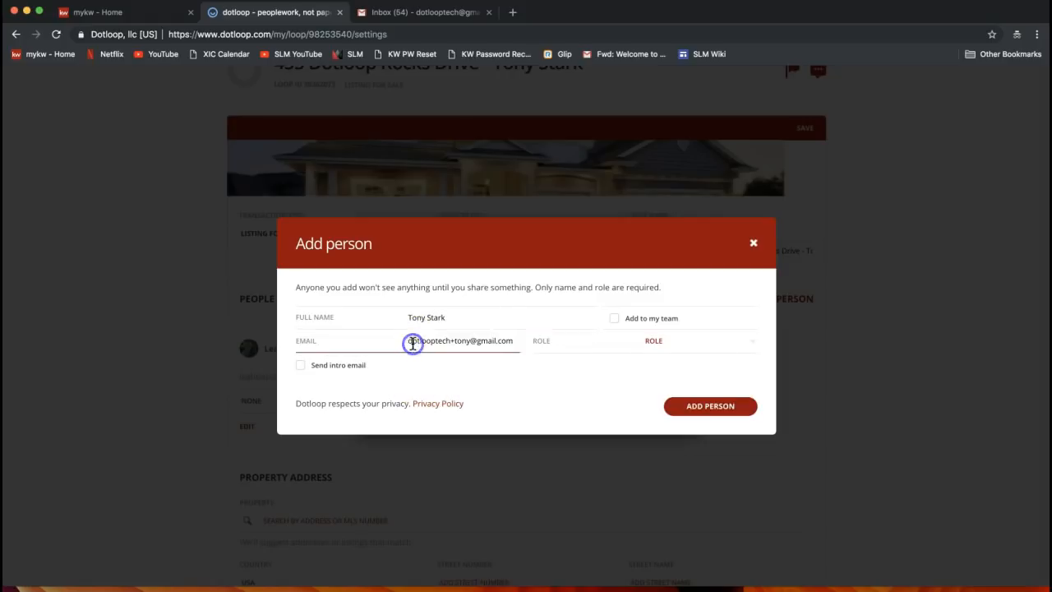
pyautogui.click(470, 315)
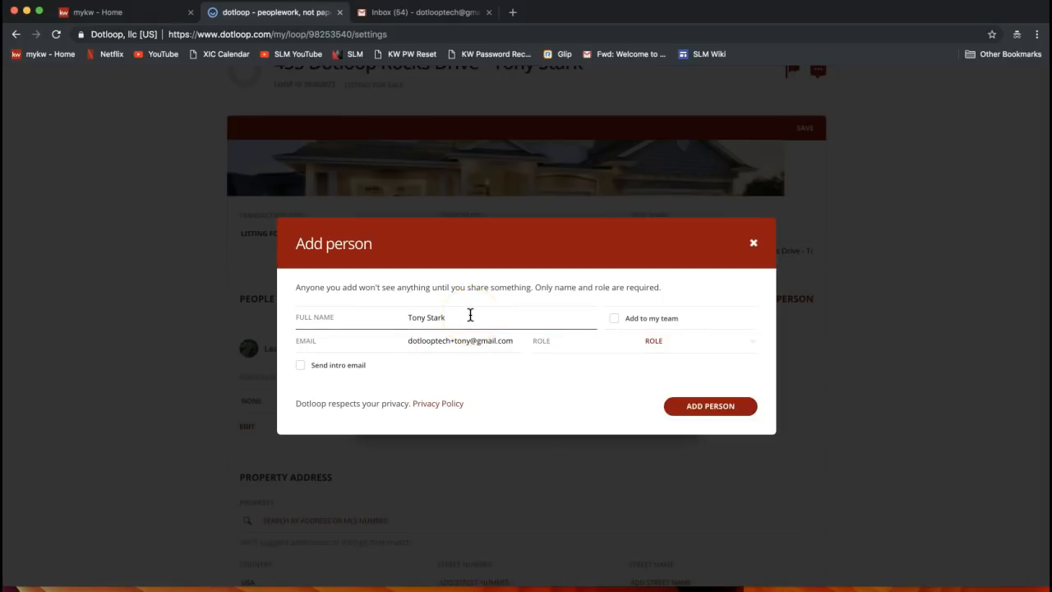
pyautogui.moveTo(406, 317); pyautogui.dragTo(476, 319)
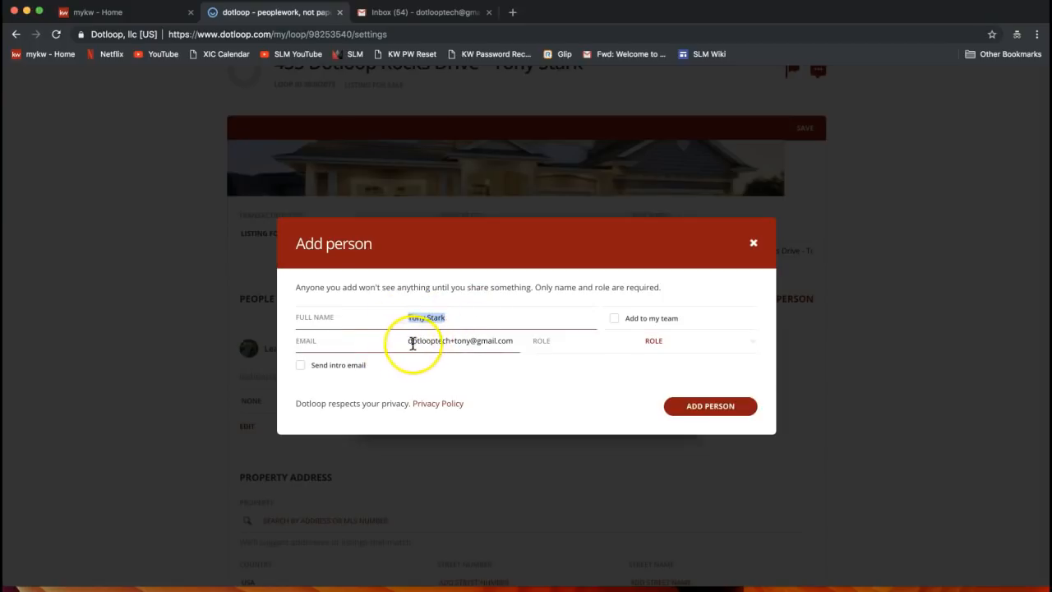
pyautogui.moveTo(413, 343); pyautogui.dragTo(522, 348)
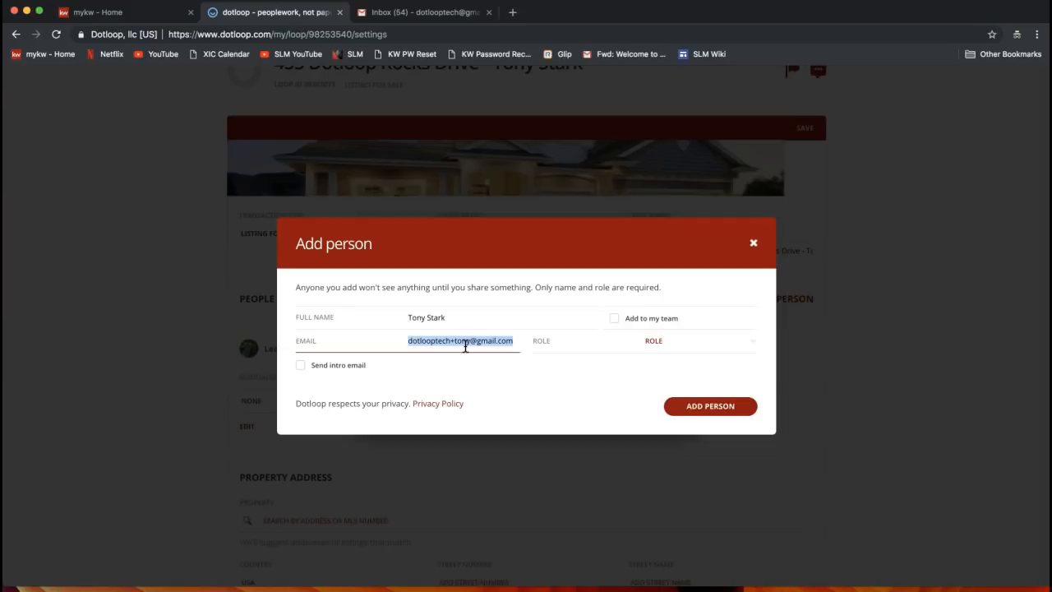
pyautogui.doubleClick(435, 349)
pyautogui.click(436, 351)
pyautogui.tripleClick(431, 342)
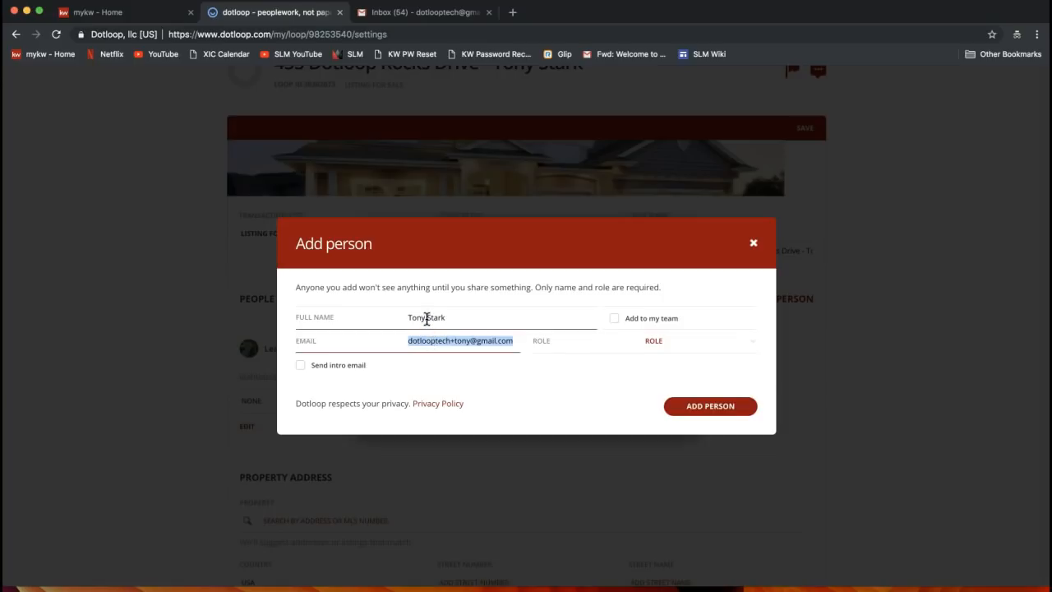
pyautogui.click(690, 350)
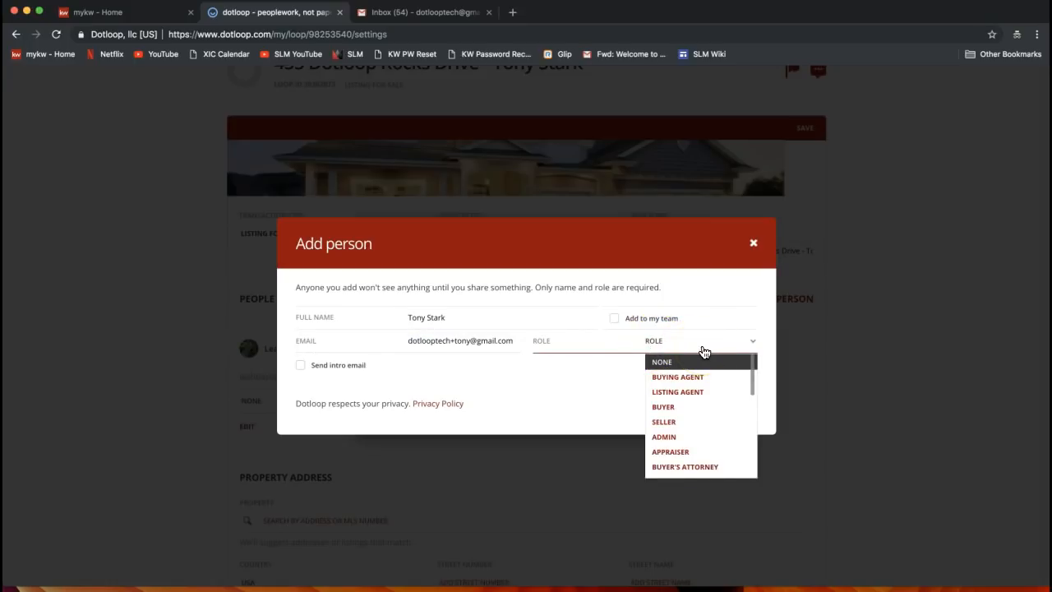
# Give the new person the Seller role from the Role list
pyautogui.click(750, 385)
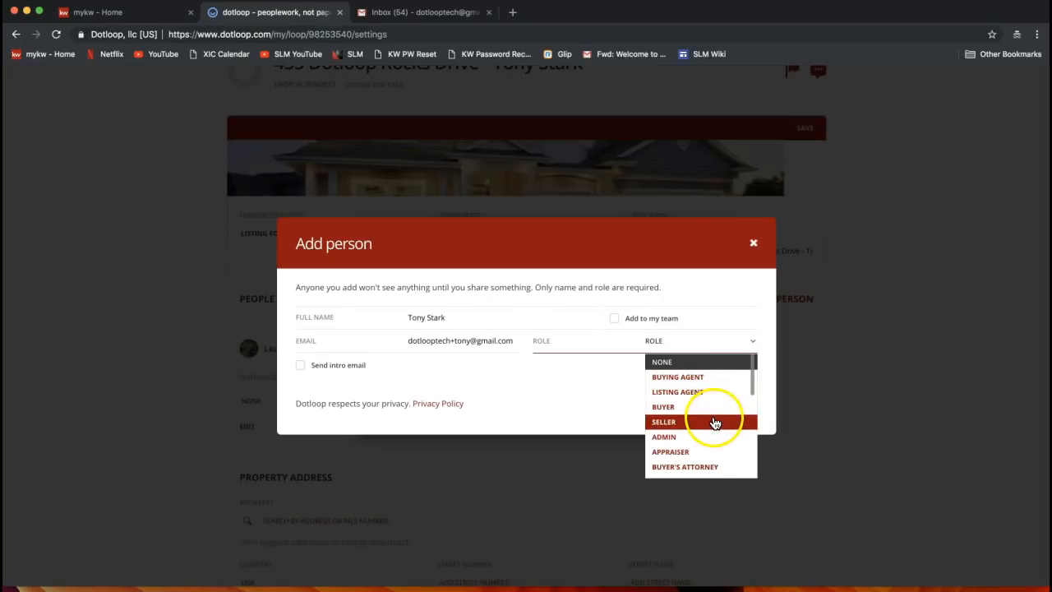
pyautogui.click(753, 377)
pyautogui.moveTo(753, 376)
pyautogui.mouseDown()
pyautogui.moveTo(750, 424)
pyautogui.moveTo(751, 369)
pyautogui.mouseUp()
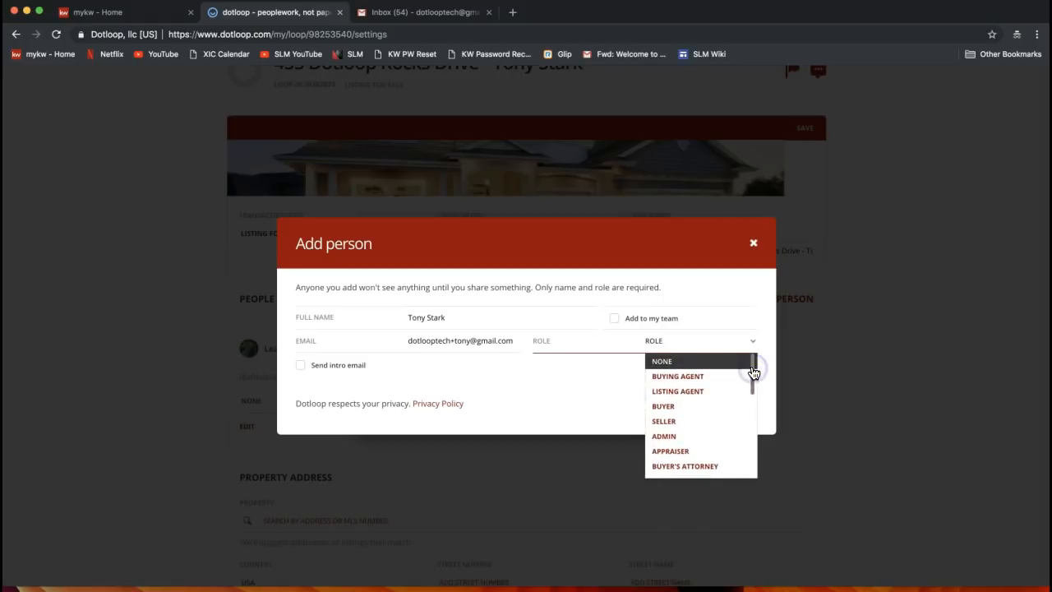
pyautogui.click(690, 431)
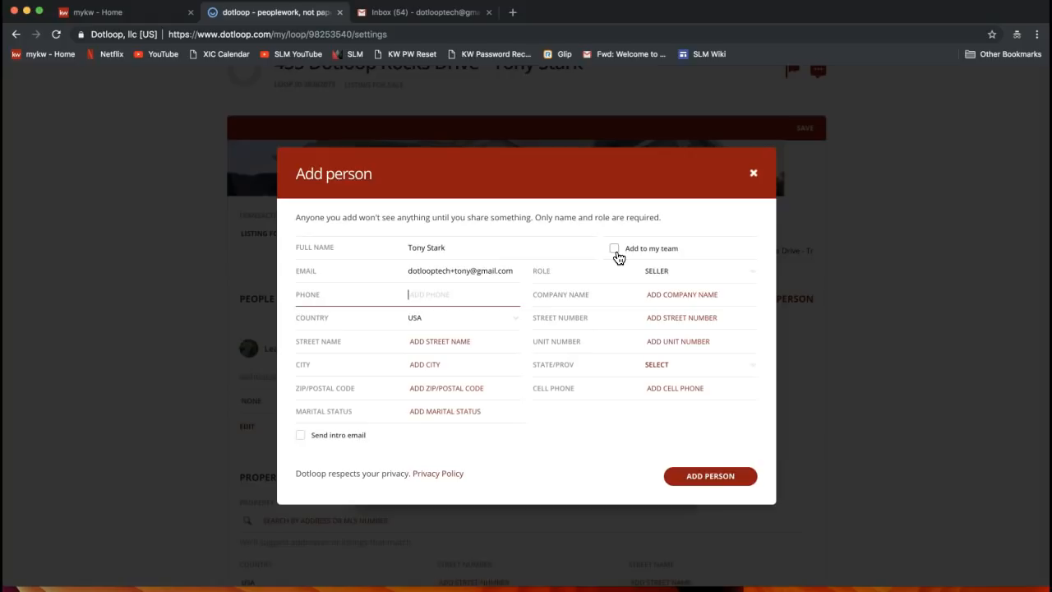
# Add the client to the loop's people as the Seller
pyautogui.click(444, 246)
pyautogui.click(711, 479)
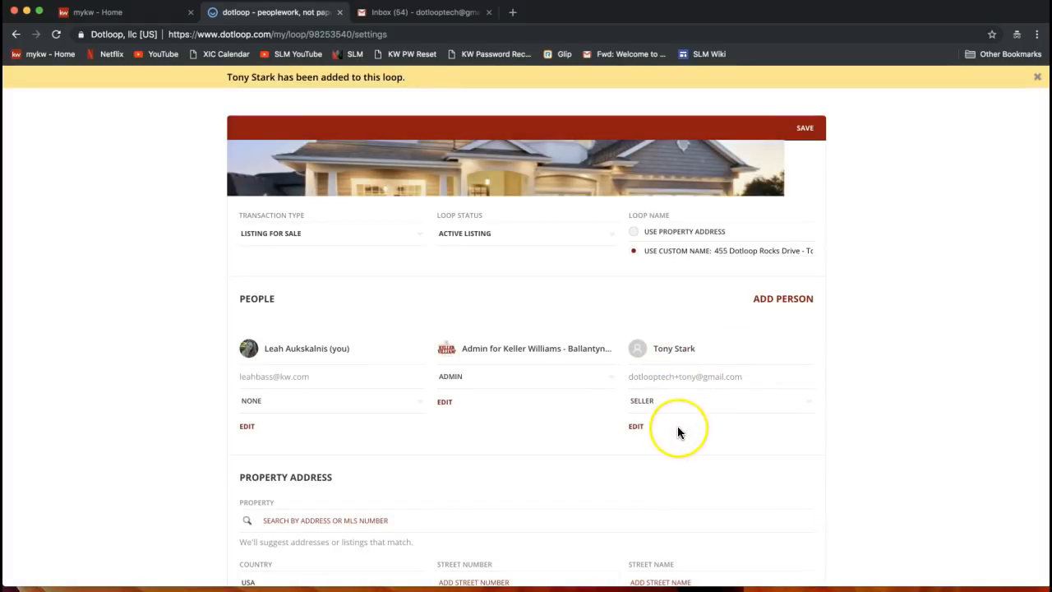
pyautogui.click(677, 352)
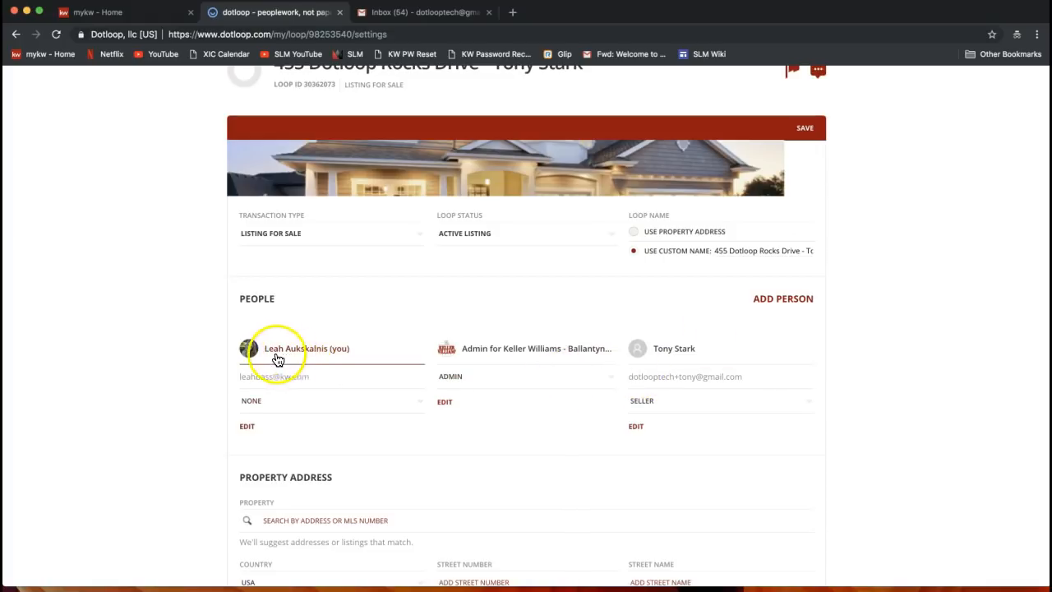
# Change your own role on the loop to Listing Agent
pyautogui.click(265, 406)
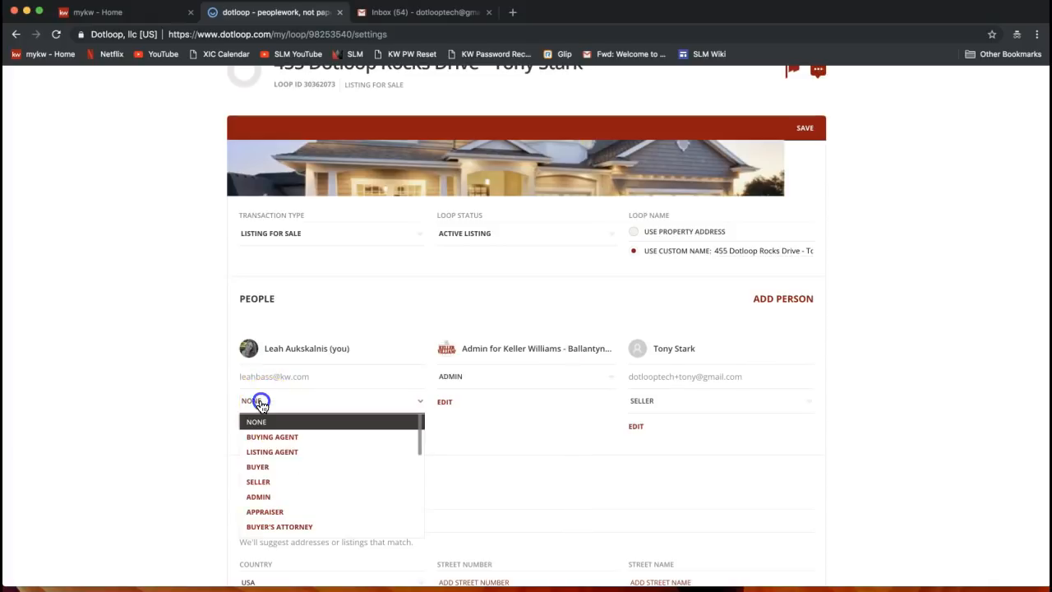
pyautogui.click(273, 454)
pyautogui.click(270, 457)
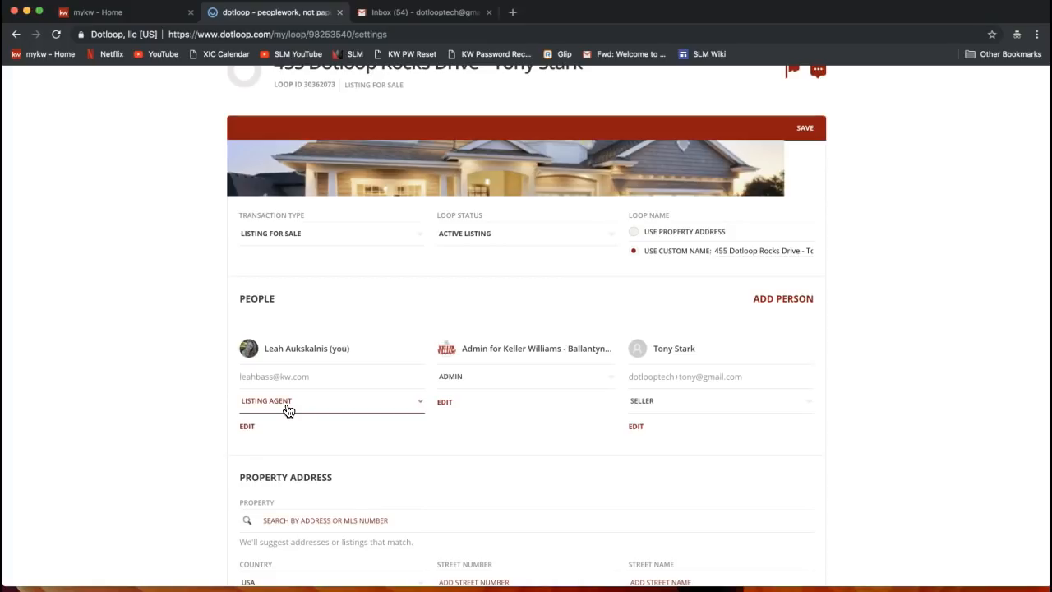
# Scroll down to the empty Property Address section and start on the street number
pyautogui.scroll(-1, 418, 358)
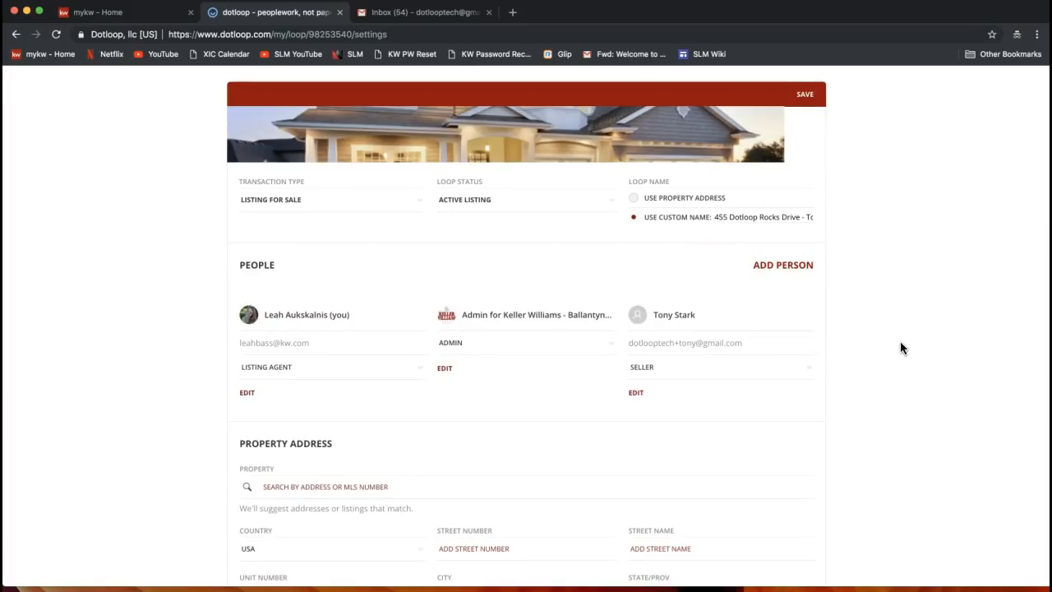
pyautogui.scroll(-5, 900, 347)
pyautogui.scroll(-2, 901, 347)
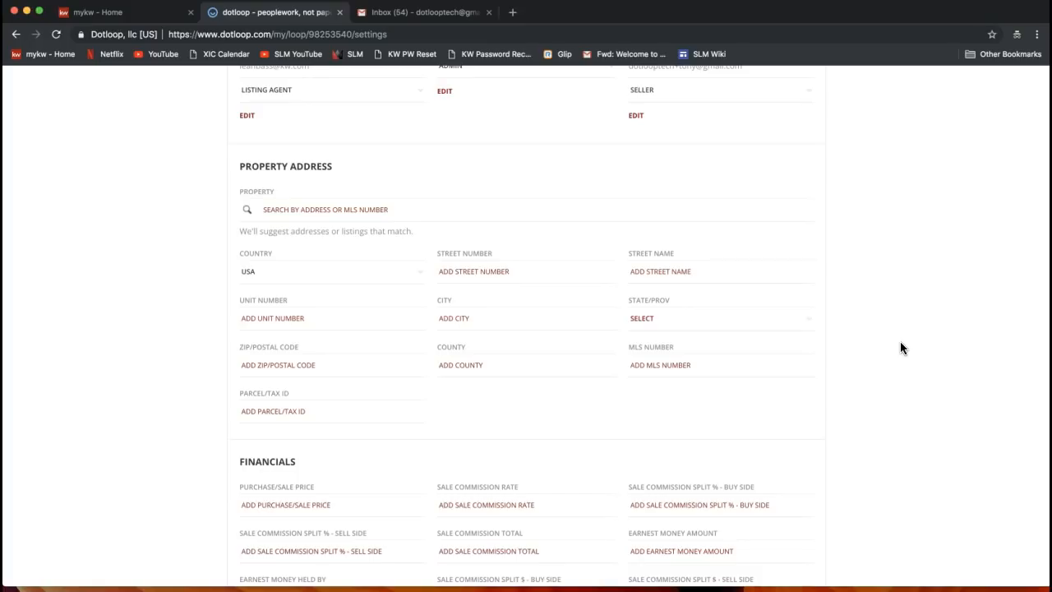
pyautogui.click(335, 199)
pyautogui.click(483, 263)
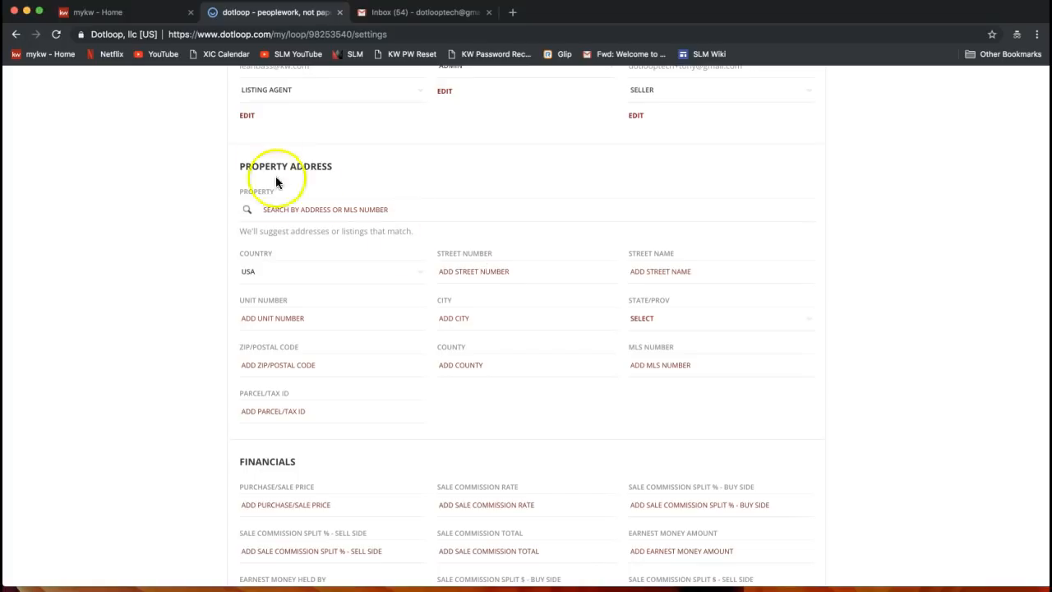
# Enter the property's street number and street name, correcting a mistyped number
pyautogui.click(504, 265)
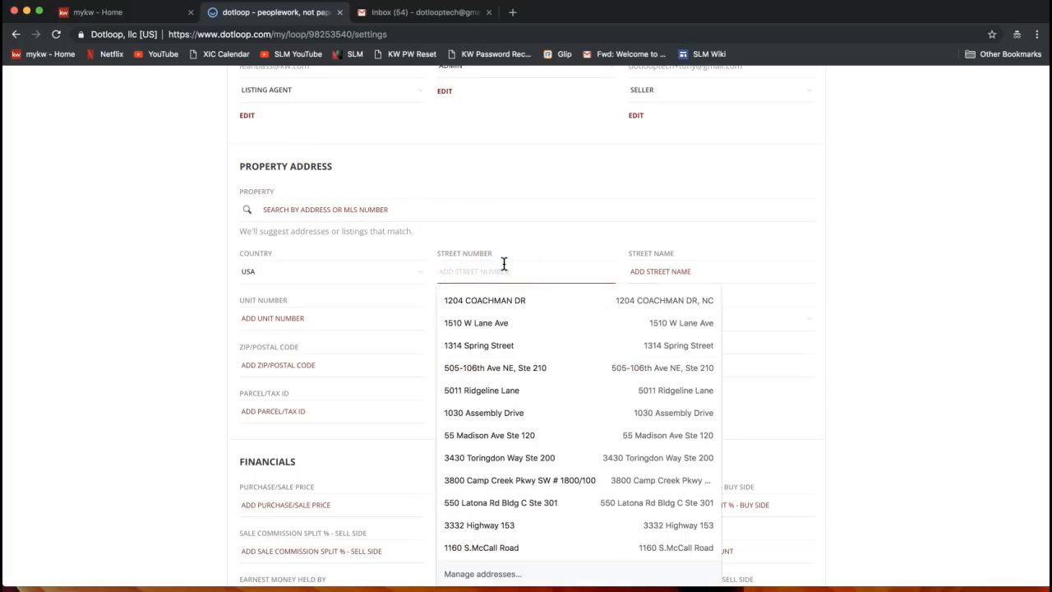
pyautogui.write('554')
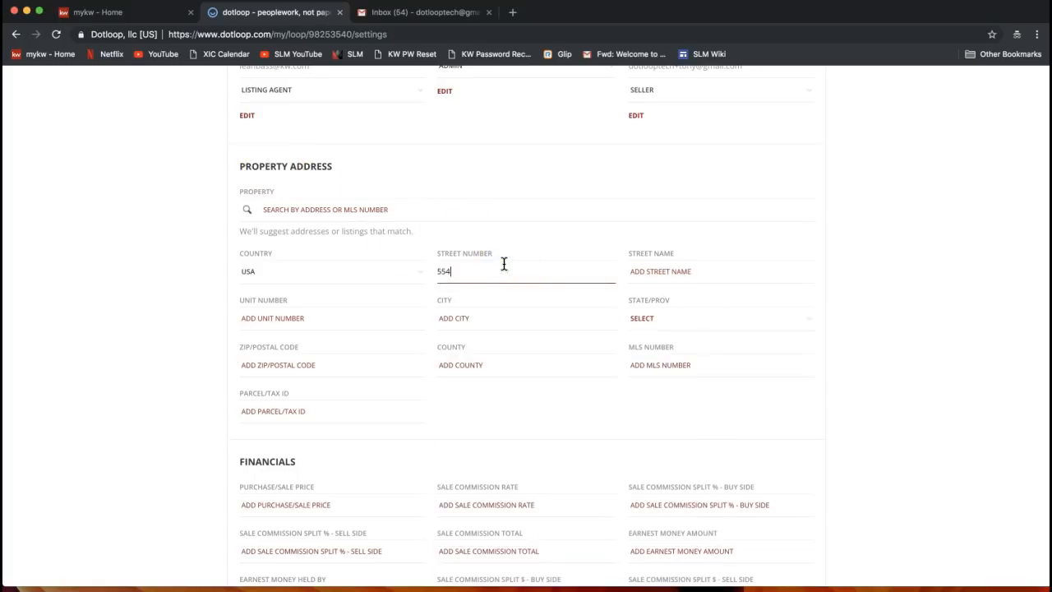
pyautogui.click(704, 210)
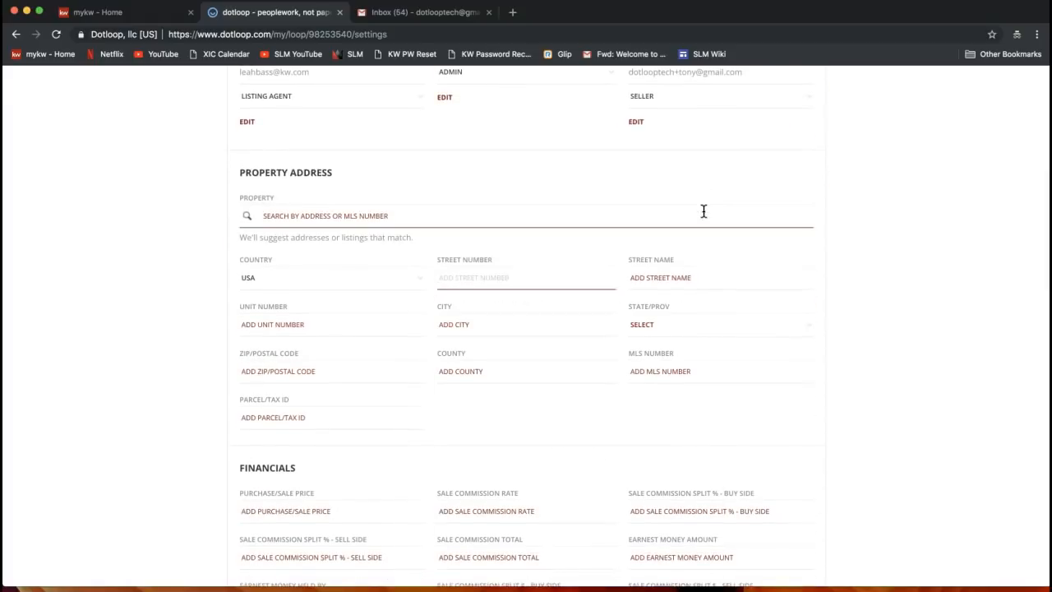
pyautogui.write('455')
pyautogui.click(530, 281)
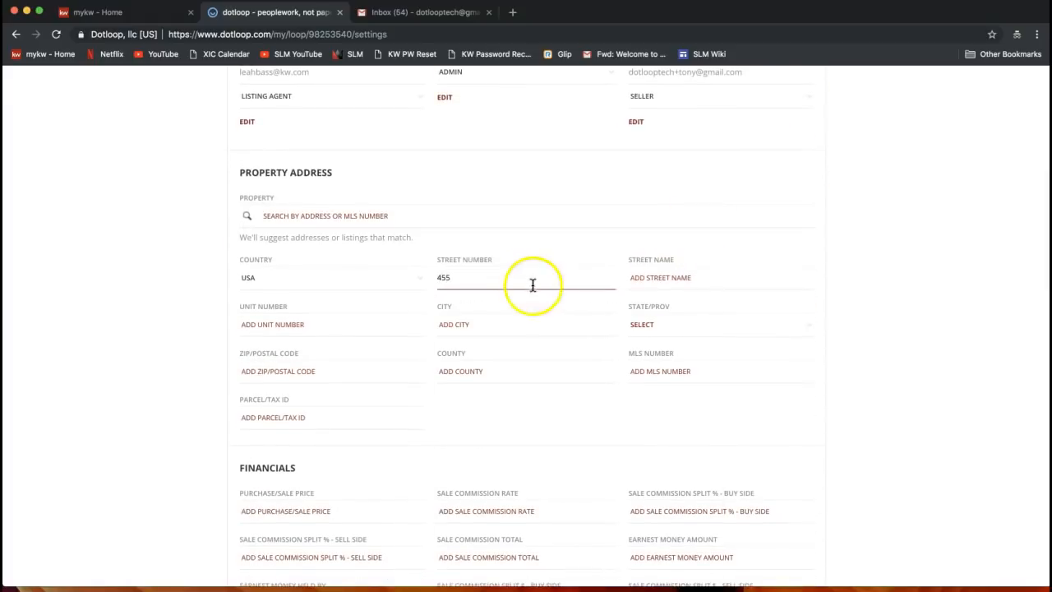
pyautogui.press('Tab')
pyautogui.write('Dotloo')
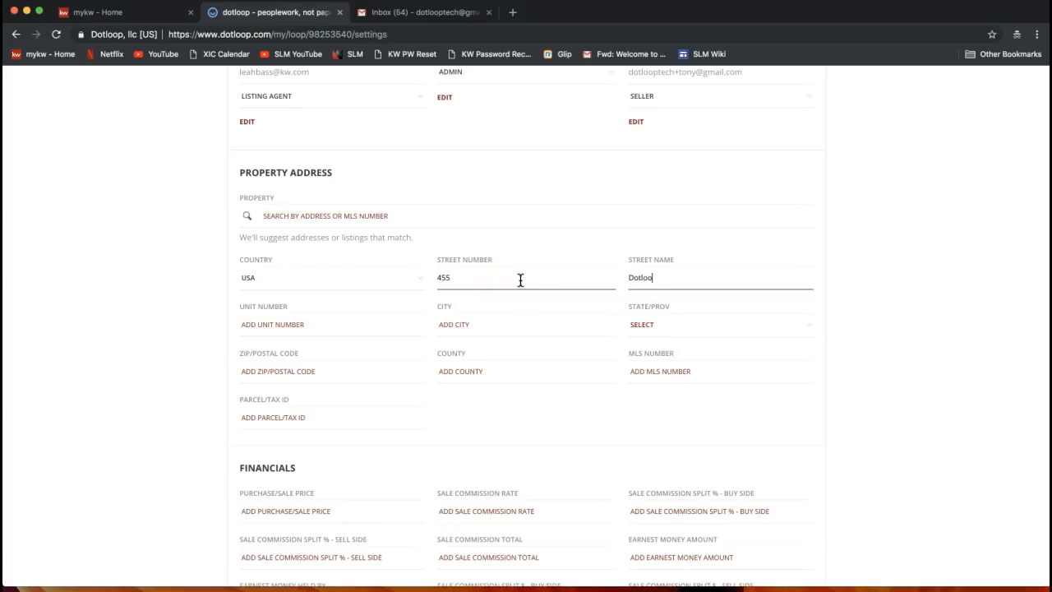
pyautogui.write('p Rocks Drive')
pyautogui.click(379, 294)
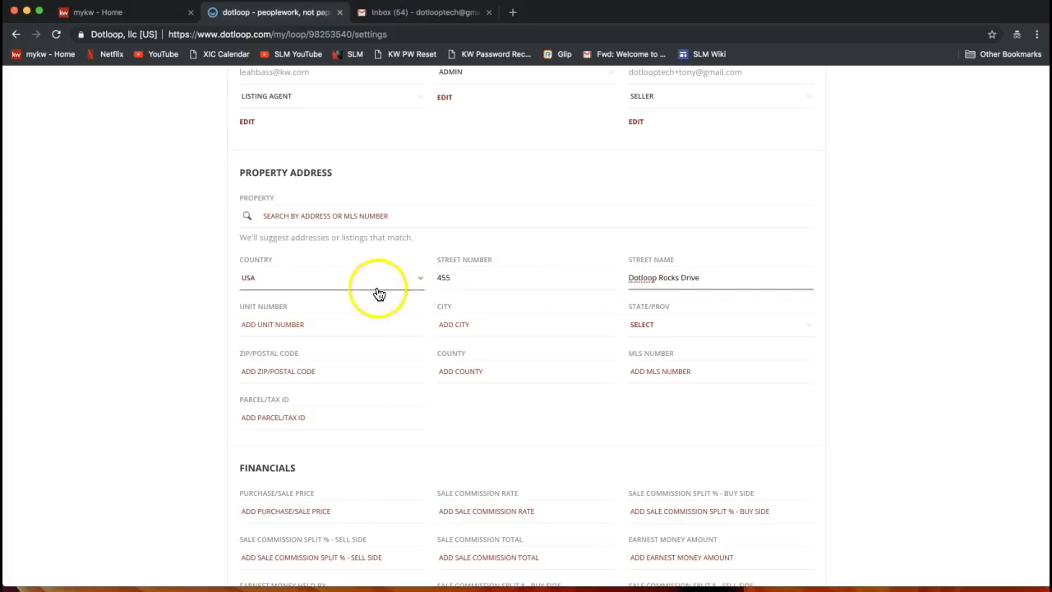
# Fill in city Charlotte, state NC, the ZIP code and Mecklenburg county
pyautogui.click(484, 324)
pyautogui.write('Charlotte')
pyautogui.click(709, 331)
pyautogui.scroll(-6, 706, 335)
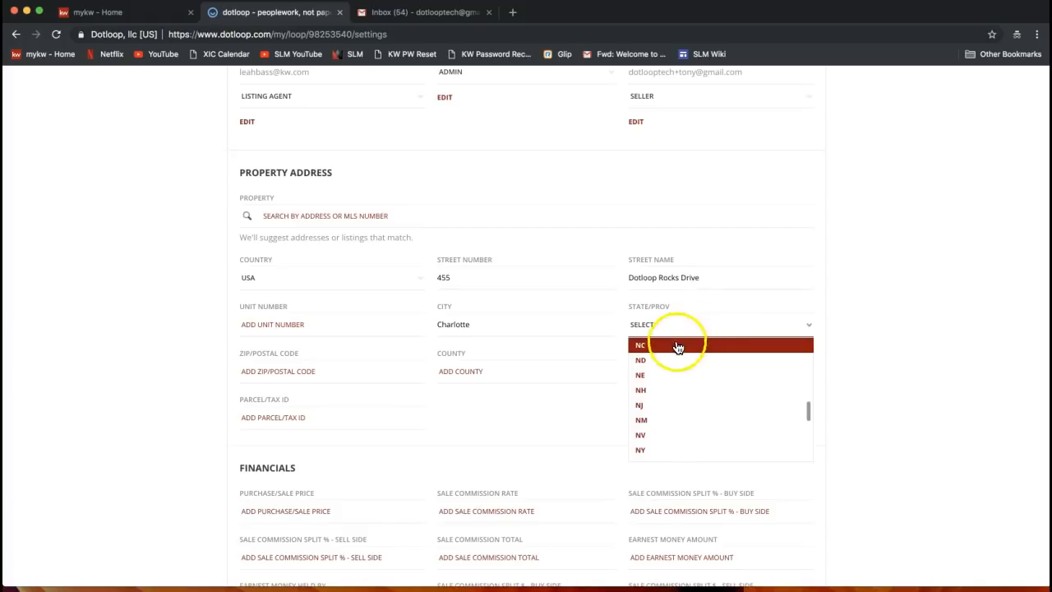
pyautogui.click(677, 347)
pyautogui.click(305, 370)
pyautogui.write('28277')
pyautogui.press('Tab')
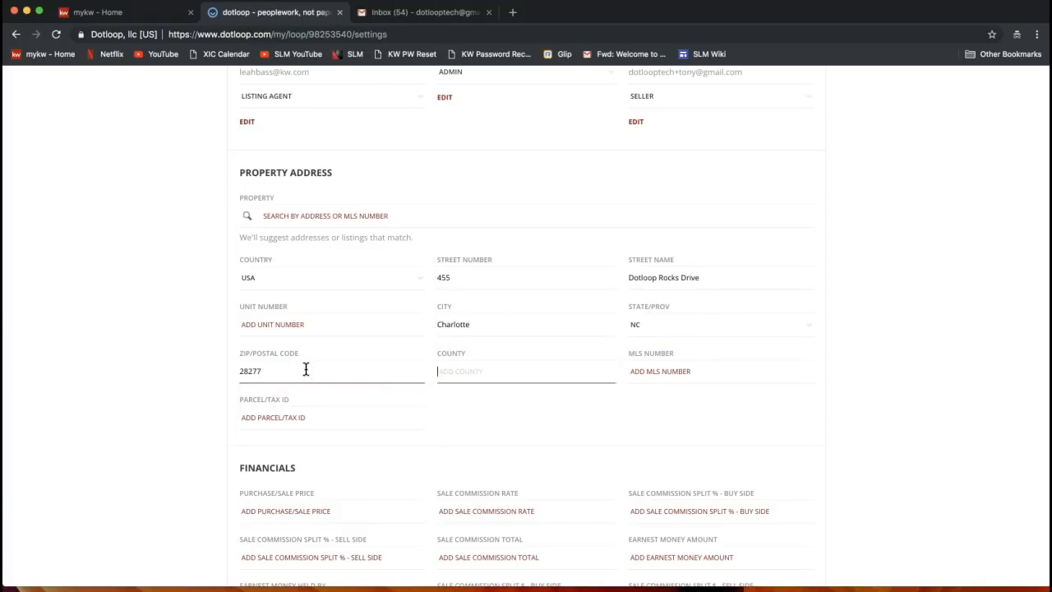
pyautogui.write('Mecklenburg')
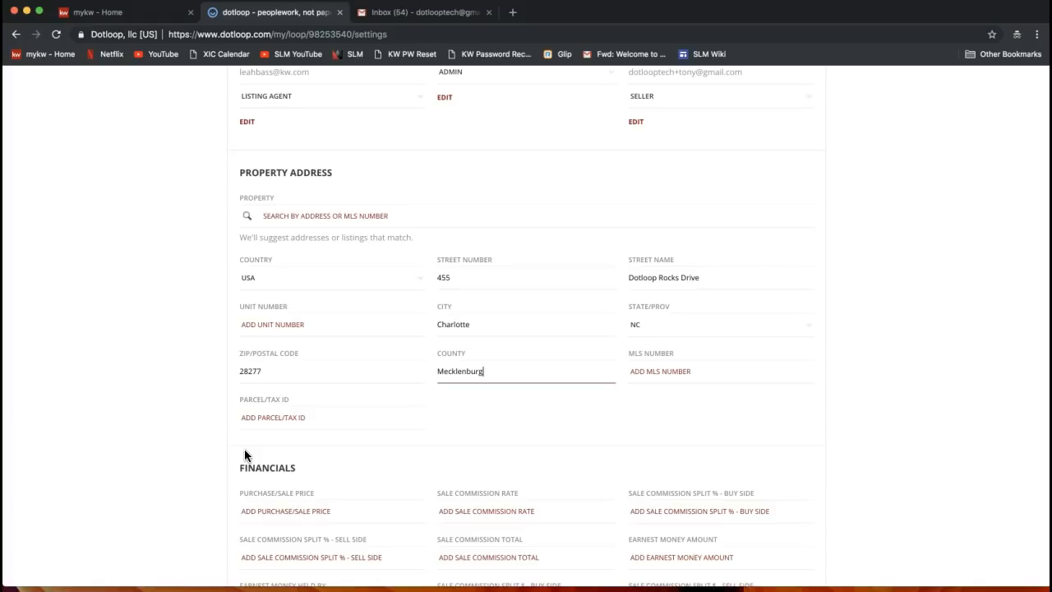
pyautogui.scroll(-1, 244, 449)
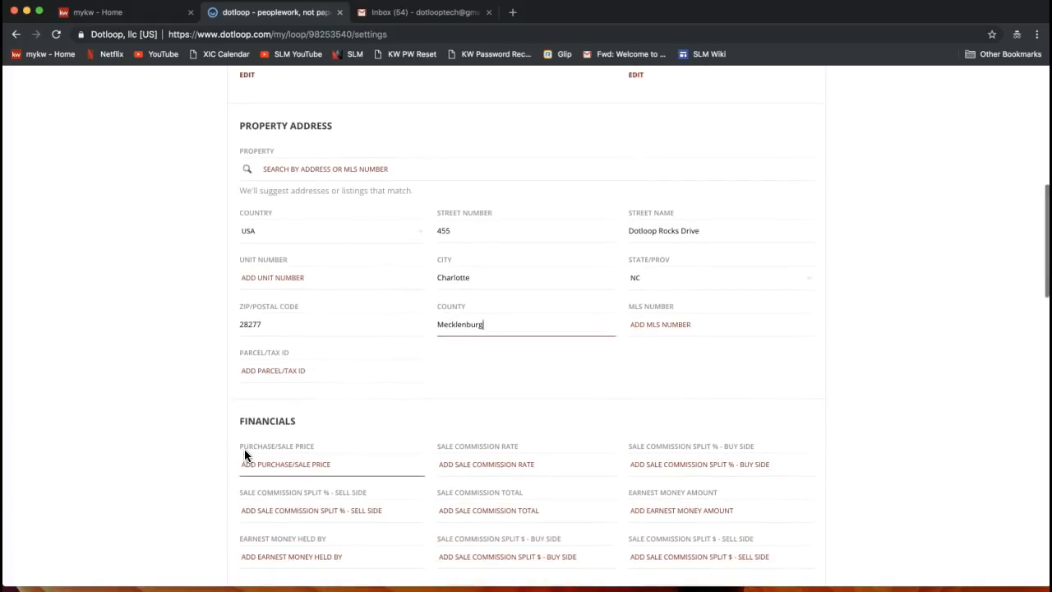
pyautogui.scroll(-5, 259, 415)
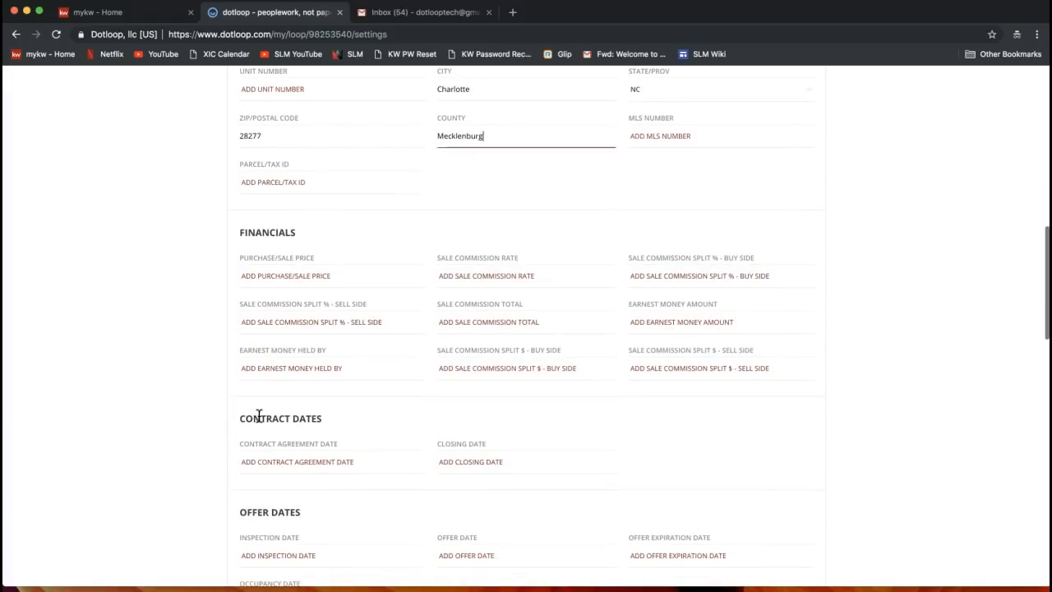
pyautogui.scroll(-6, 260, 415)
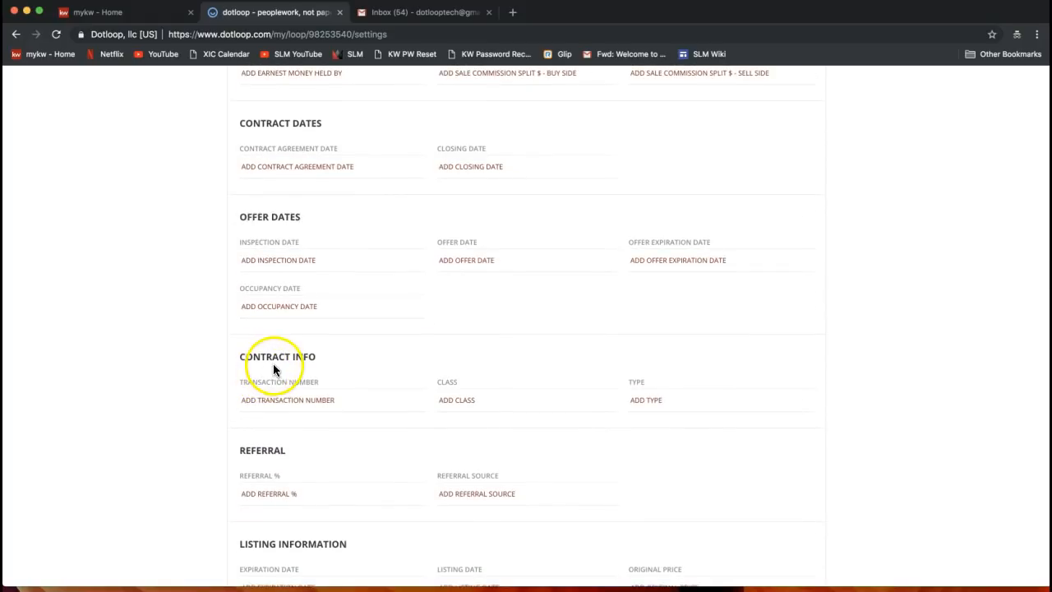
pyautogui.scroll(-6, 272, 366)
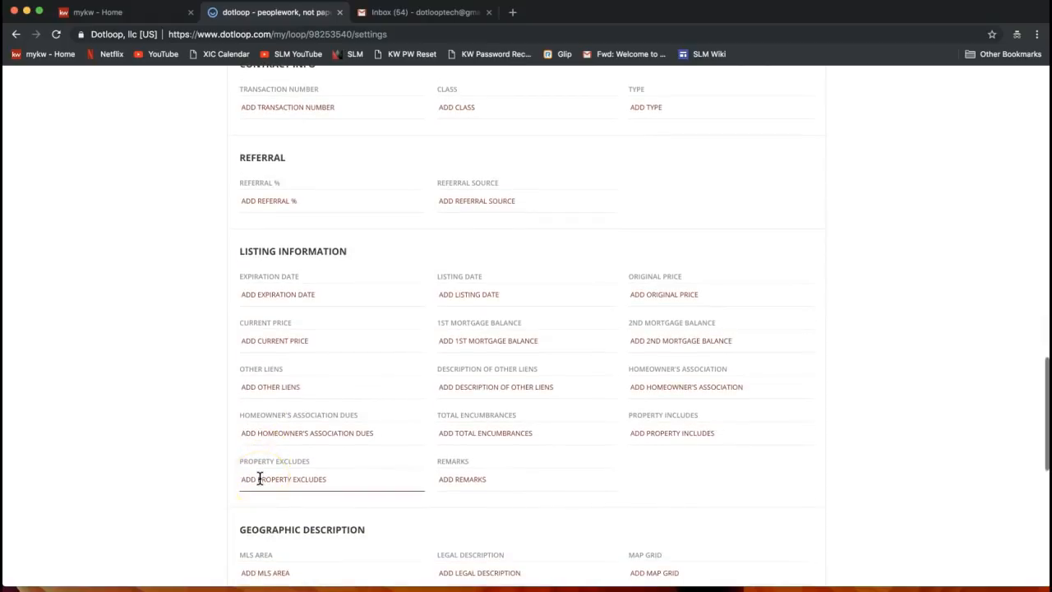
pyautogui.scroll(-6, 259, 478)
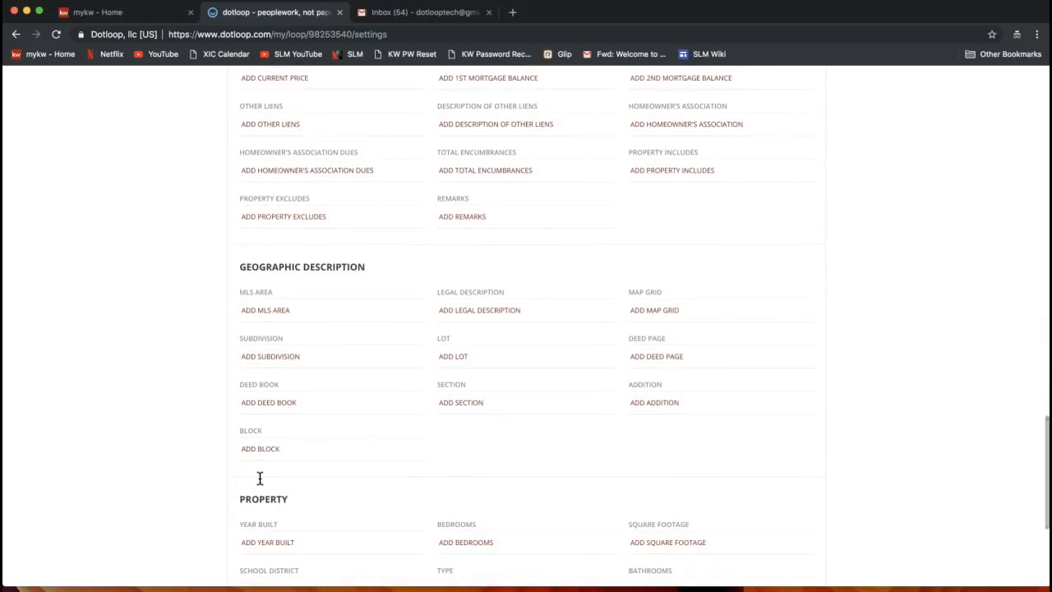
pyautogui.scroll(20, 259, 478)
pyautogui.scroll(3, 260, 478)
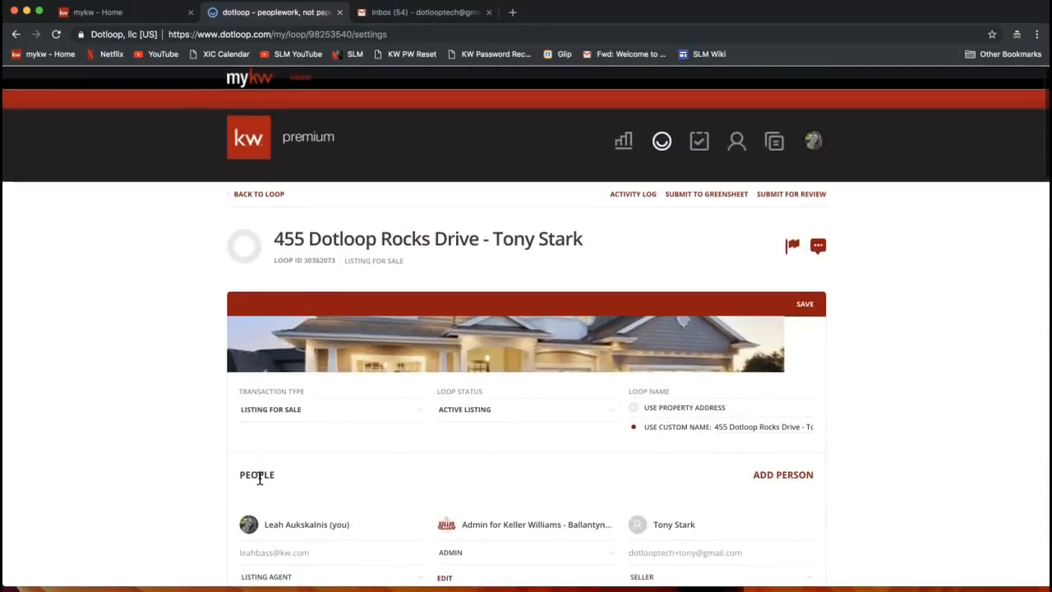
pyautogui.scroll(-8, 259, 478)
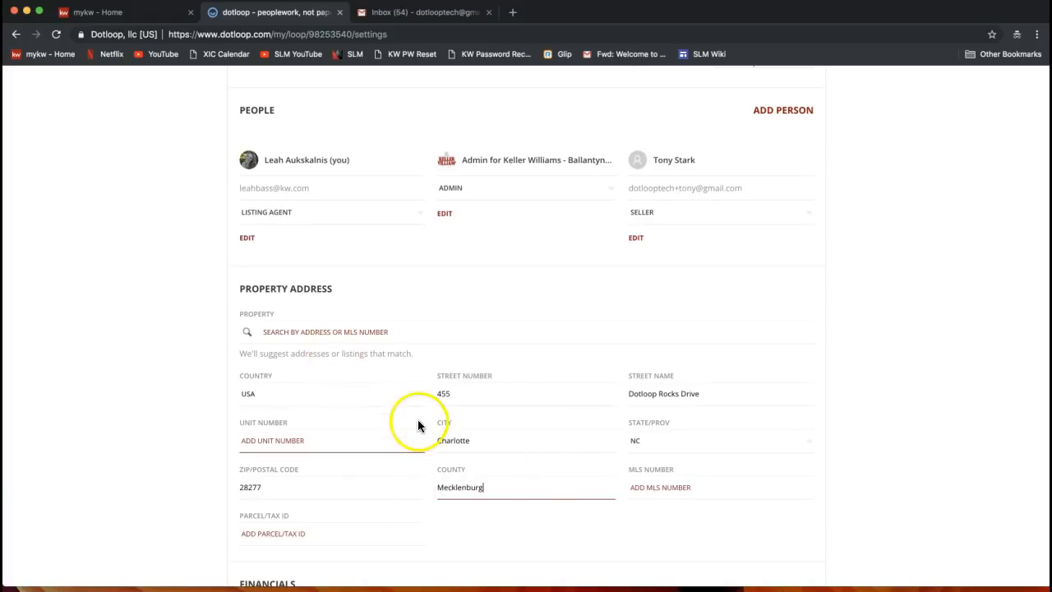
pyautogui.scroll(5, 807, 390)
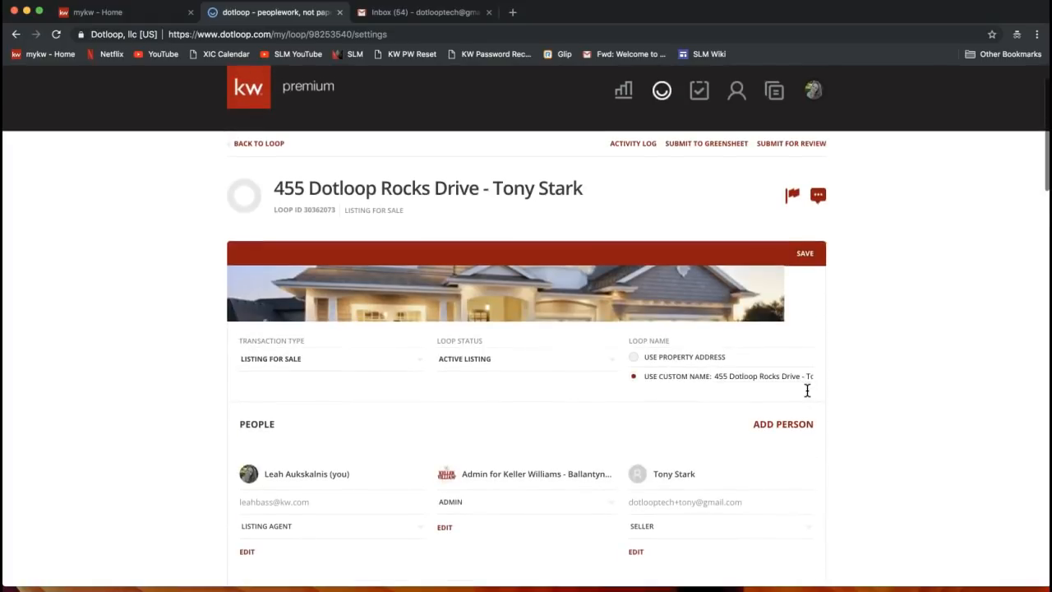
# Save the loop settings until the save is confirmed successful
pyautogui.click(811, 258)
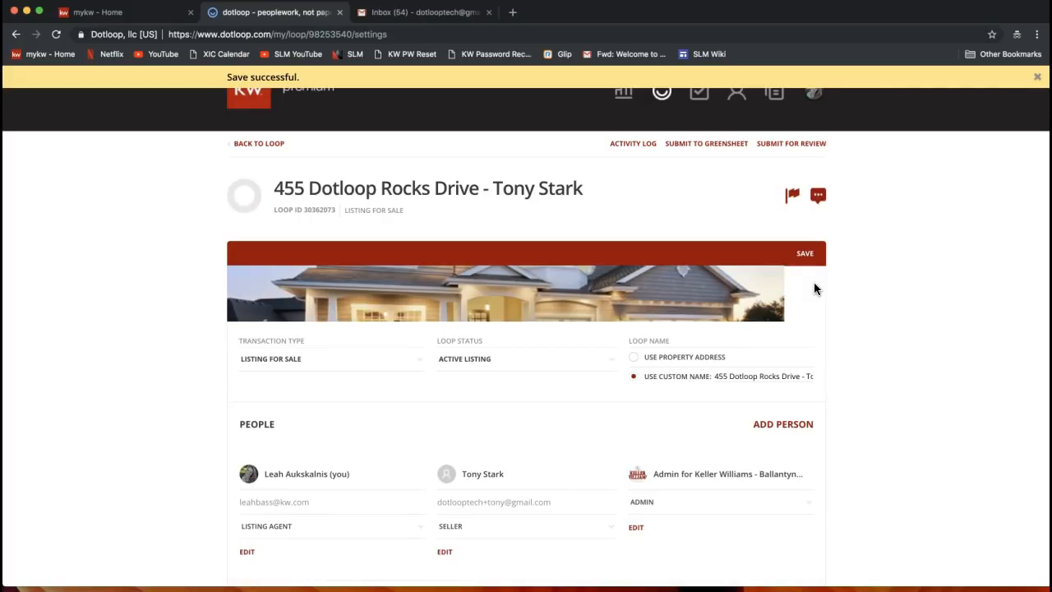
pyautogui.click(807, 253)
pyautogui.click(202, 261)
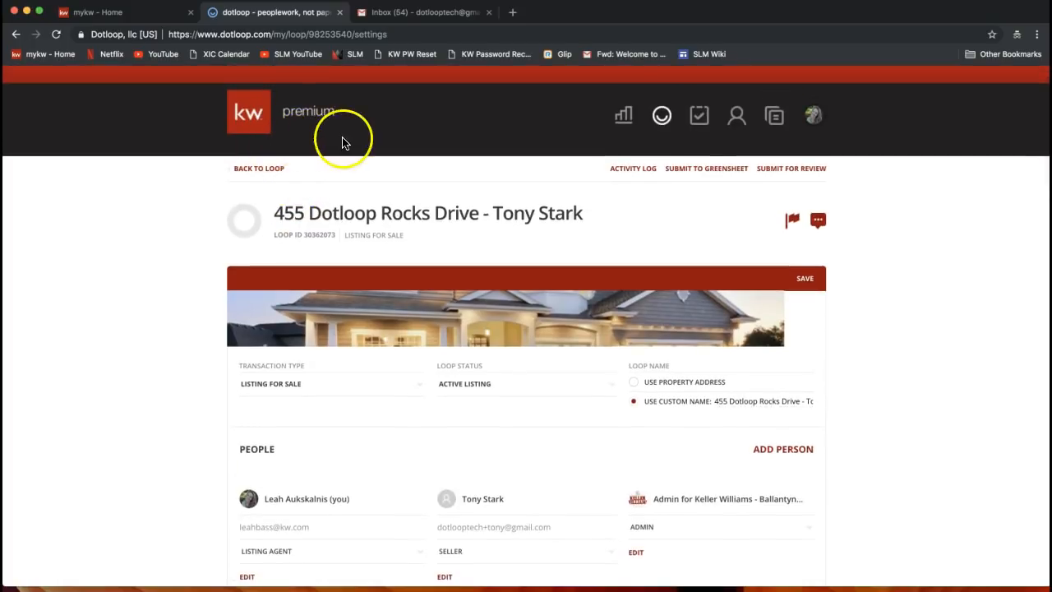
# Go back to the loop's main page and start adding a document under Documents
pyautogui.click(247, 170)
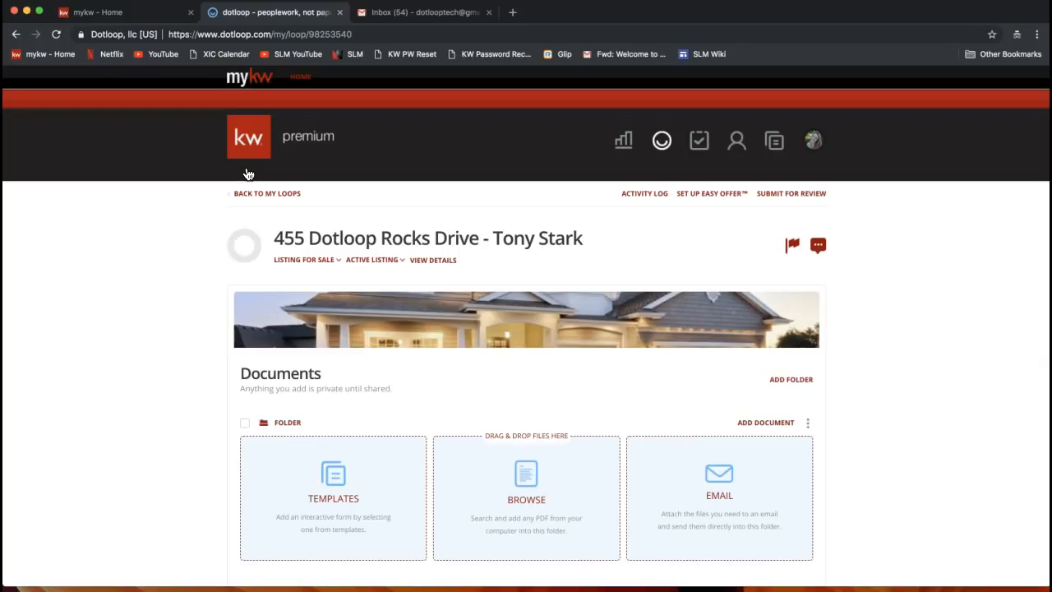
pyautogui.scroll(-3, 248, 174)
pyautogui.doubleClick(262, 253)
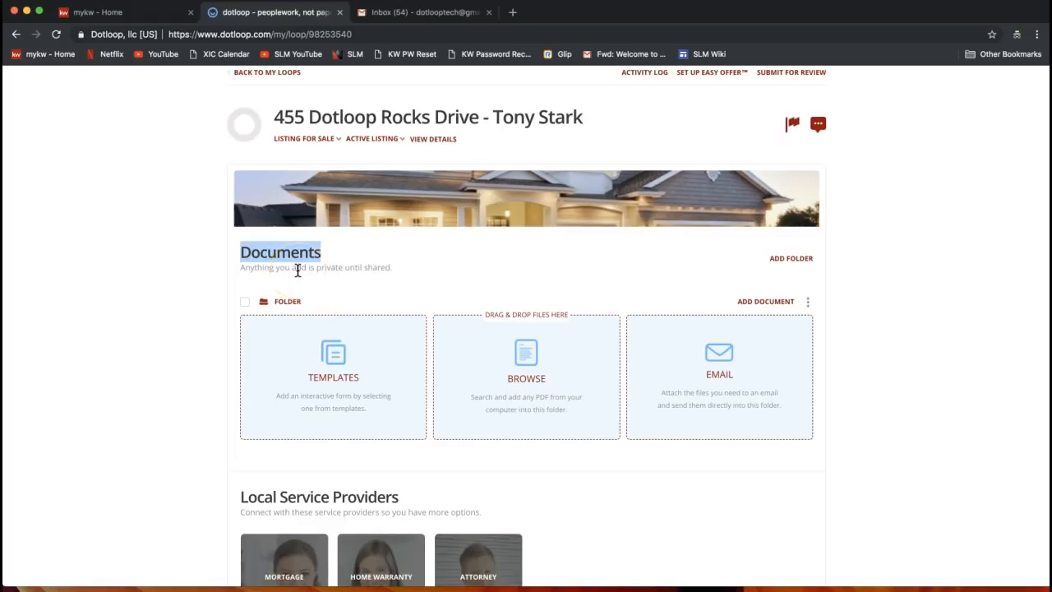
pyautogui.click(288, 311)
pyautogui.click(765, 303)
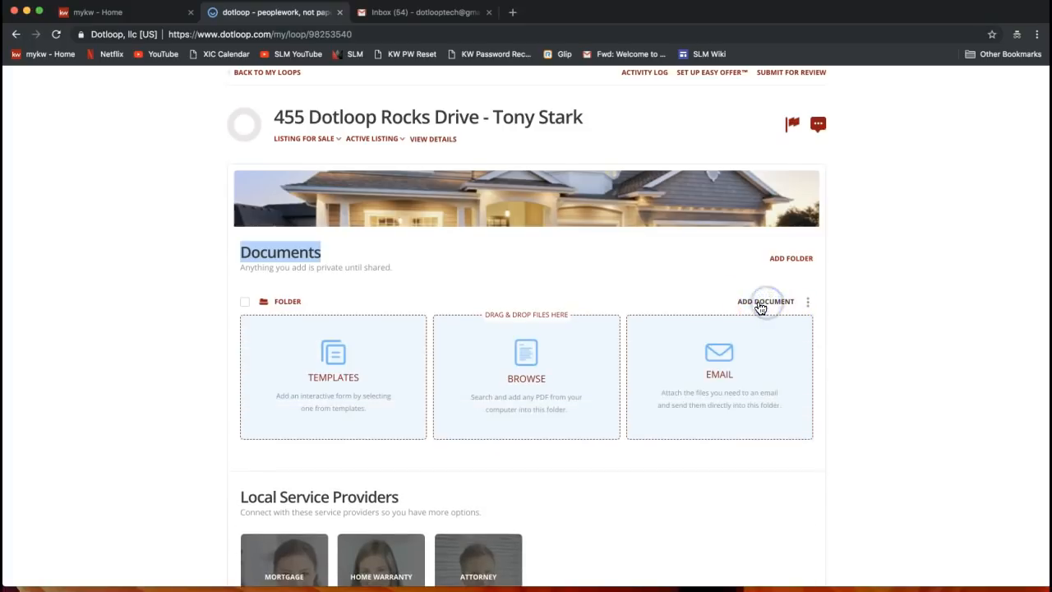
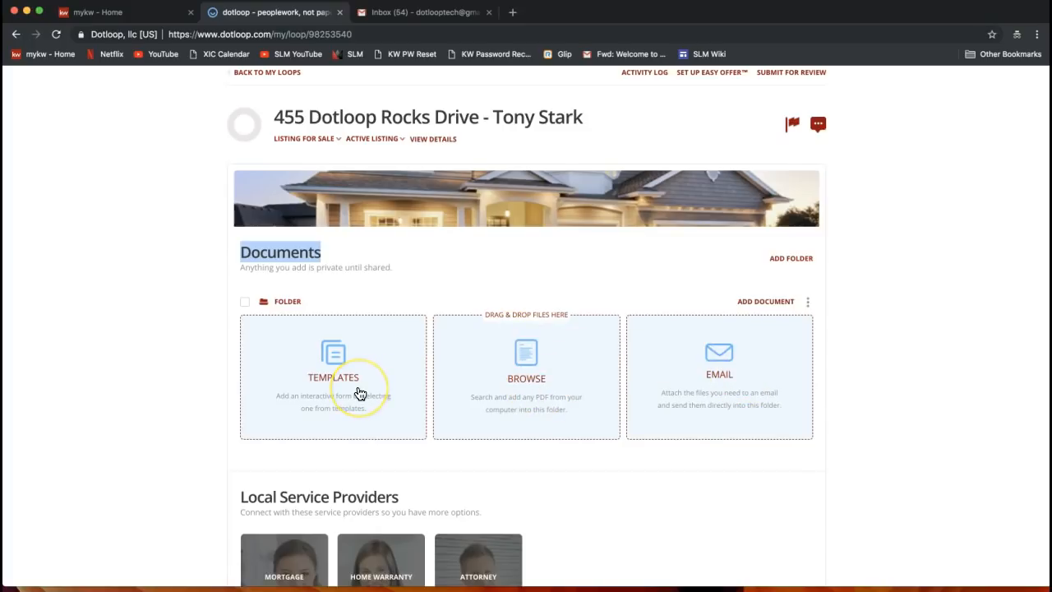
# Choose Templates as the source for the new document
pyautogui.scroll(1, 359, 392)
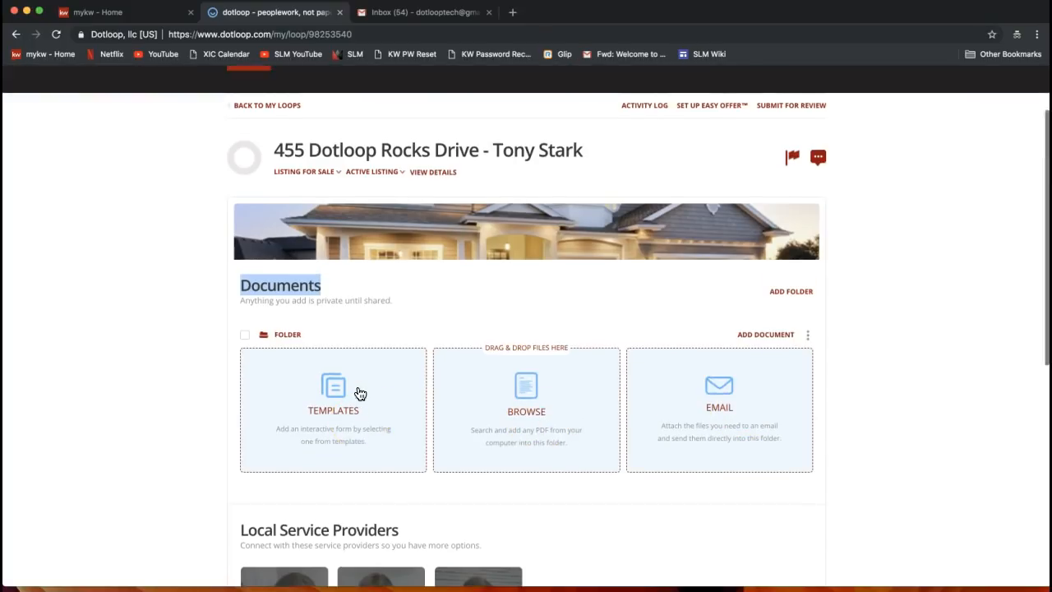
pyautogui.scroll(1, 360, 393)
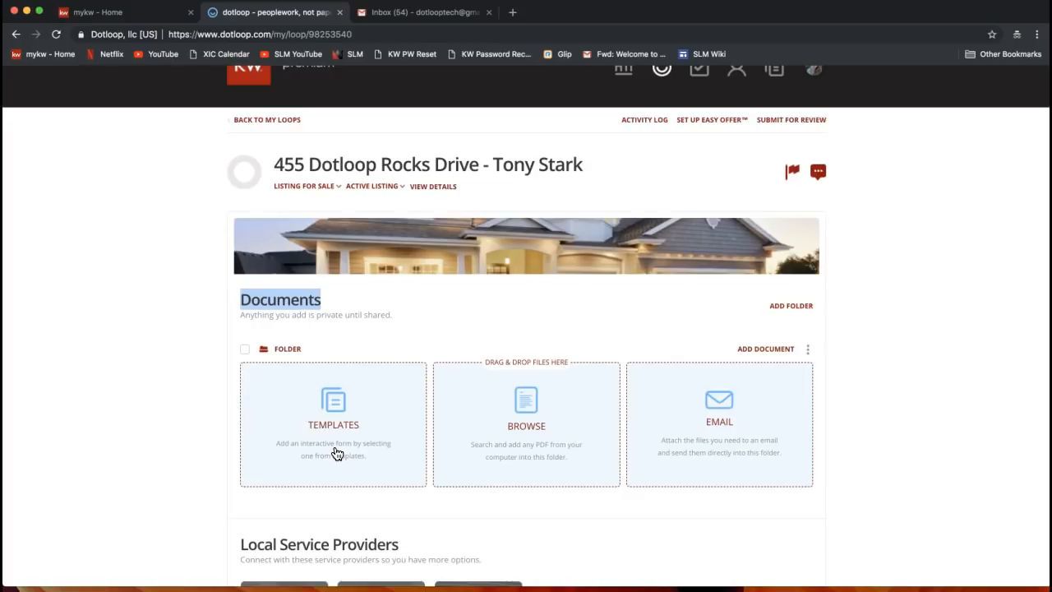
pyautogui.scroll(1, 337, 447)
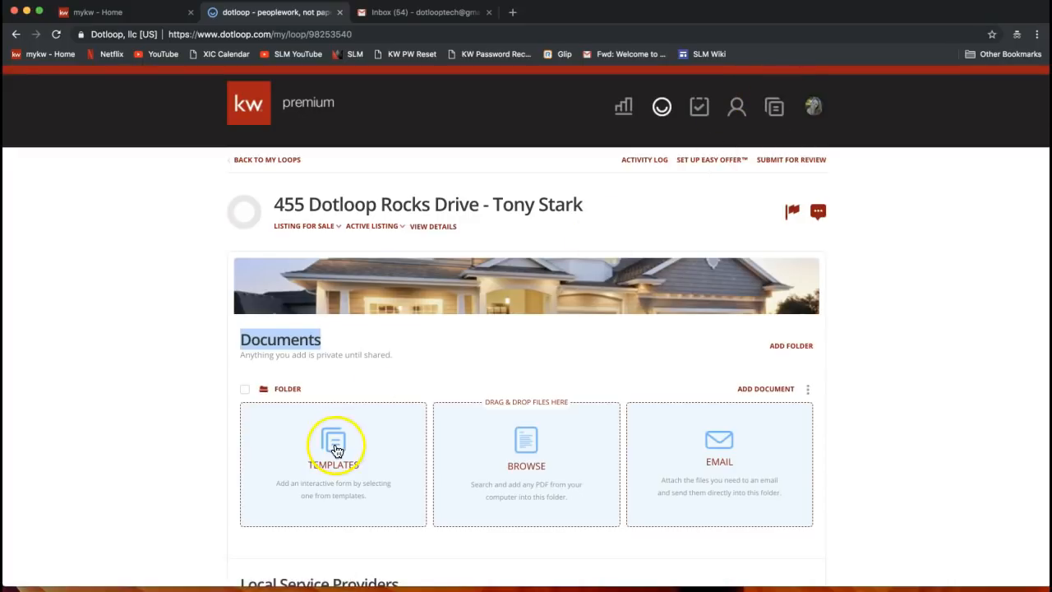
pyautogui.scroll(-1, 261, 485)
pyautogui.scroll(-3, 262, 485)
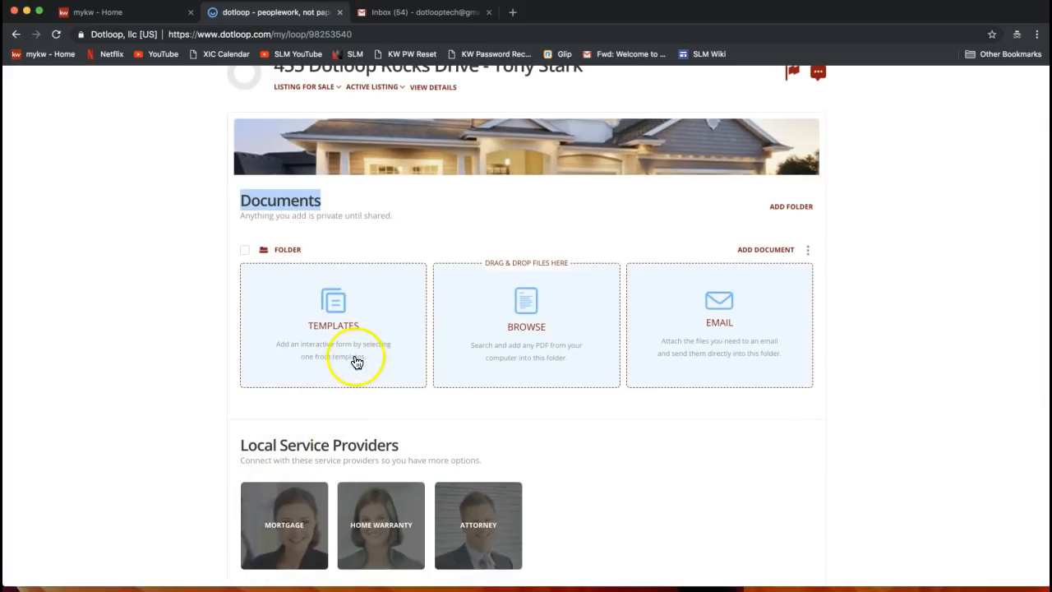
pyautogui.click(336, 318)
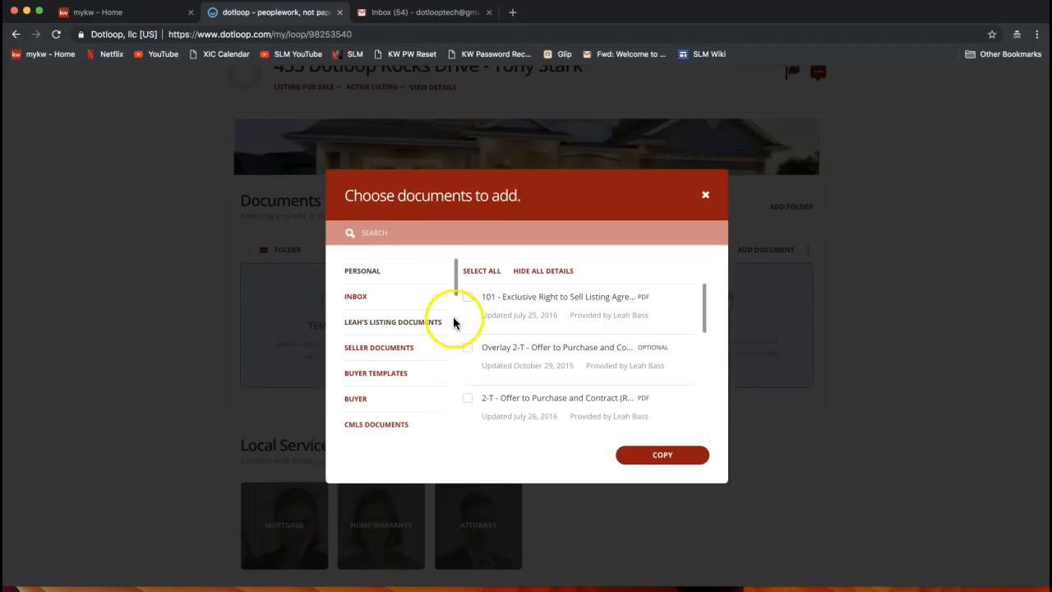
# Show the forms in the 2018 NCAR DOCUMENTS template category
pyautogui.moveTo(457, 276); pyautogui.dragTo(456, 284)
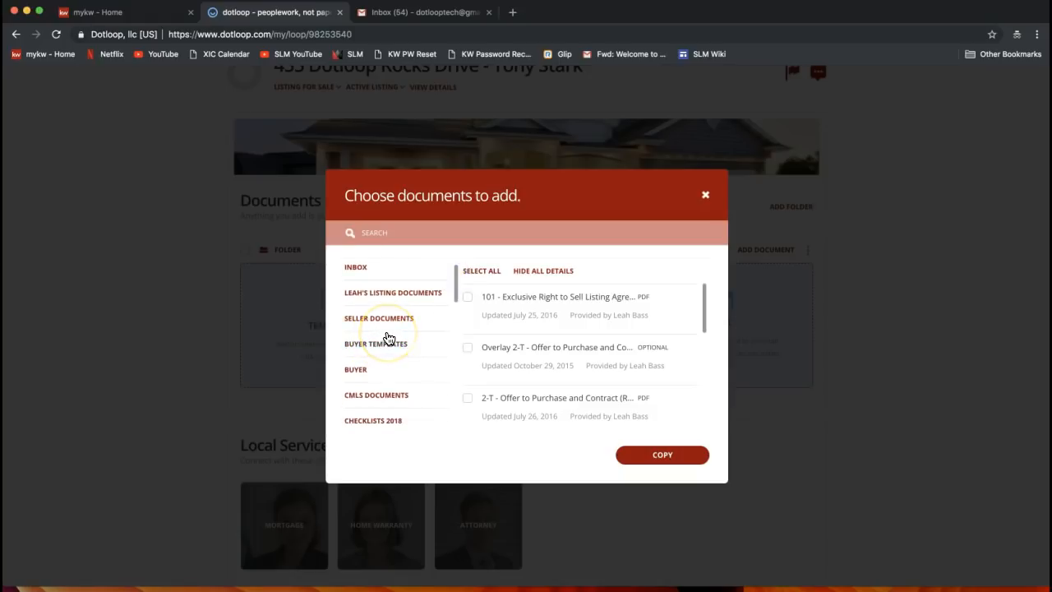
pyautogui.scroll(-5, 388, 339)
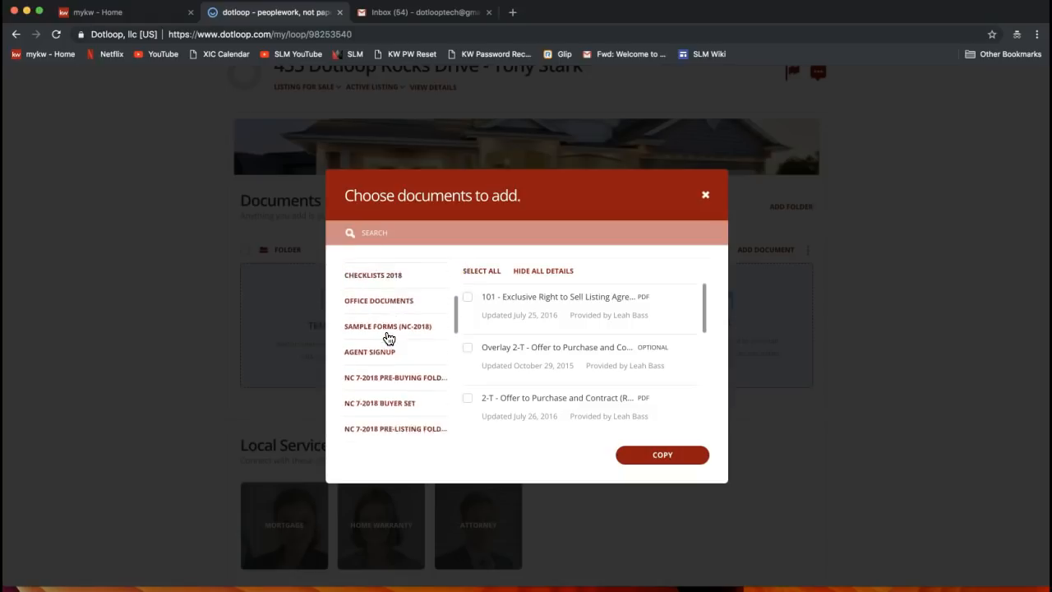
pyautogui.scroll(-5, 389, 339)
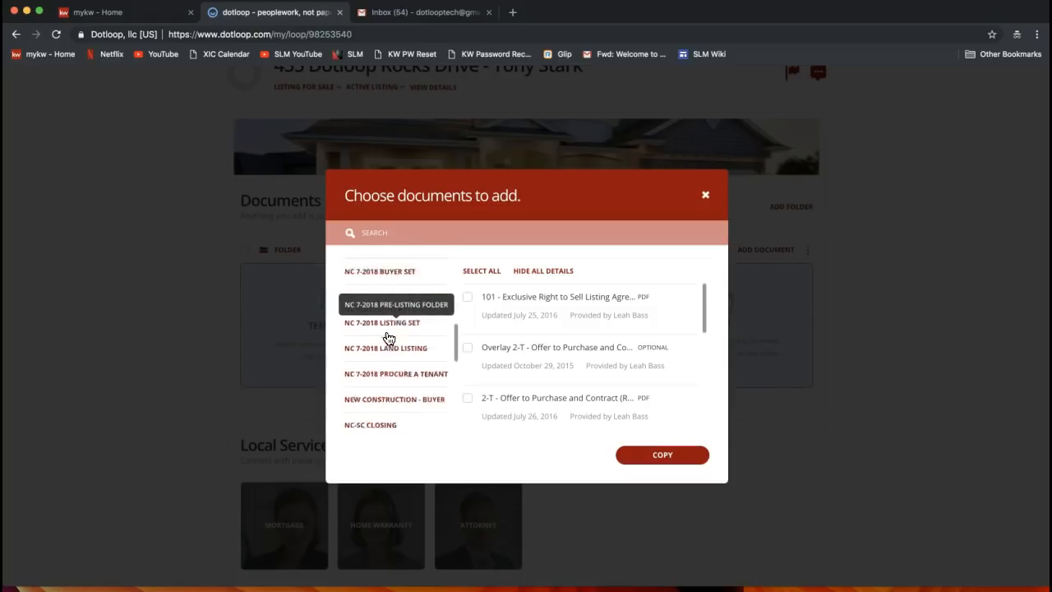
pyautogui.scroll(-5, 422, 333)
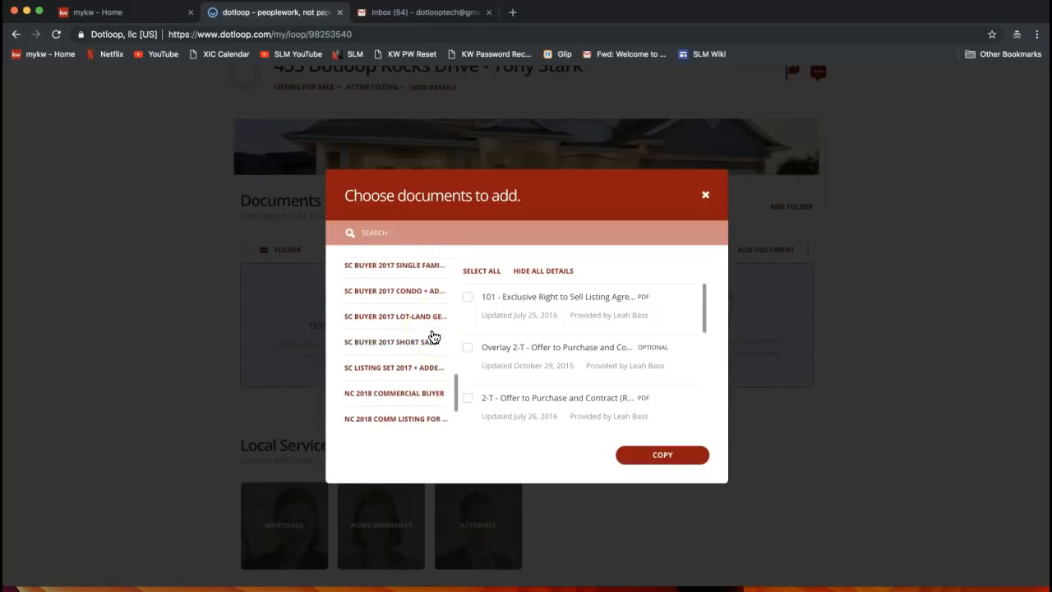
pyautogui.click(404, 408)
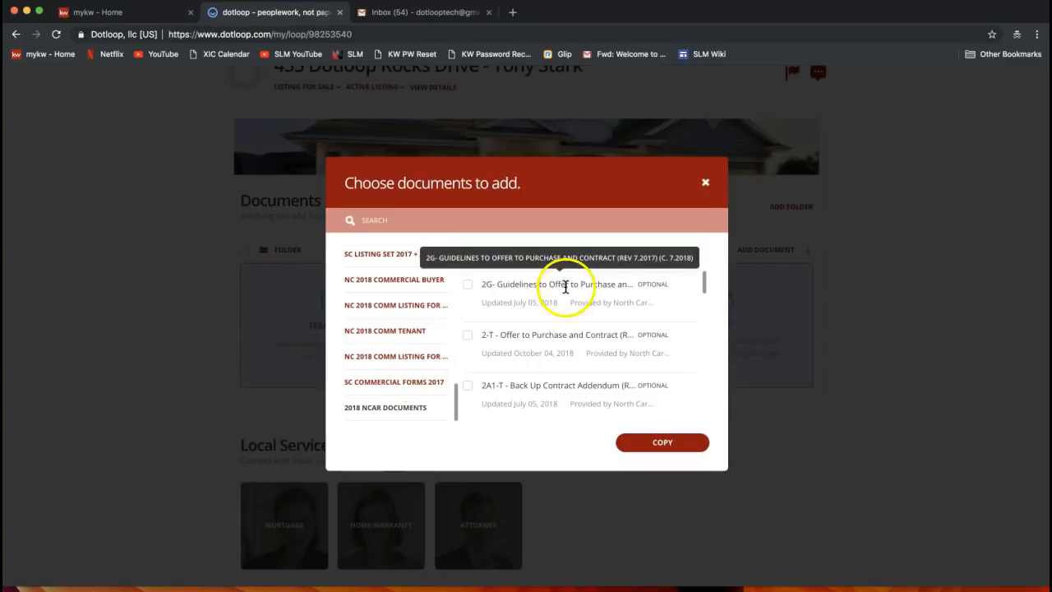
pyautogui.click(384, 417)
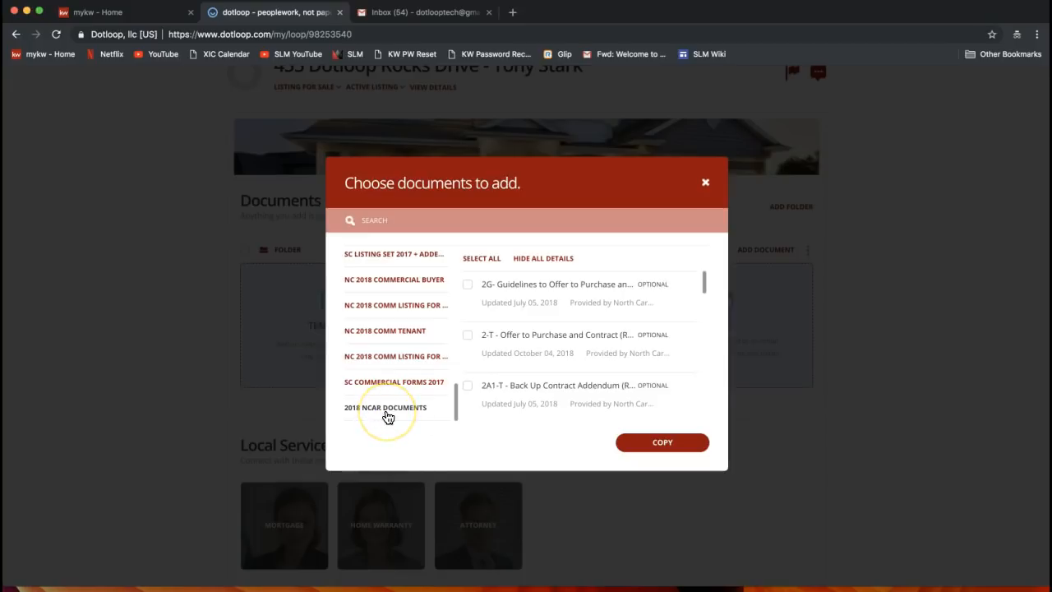
pyautogui.click(452, 244)
# Search the templates for 'listing'
pyautogui.click(371, 220)
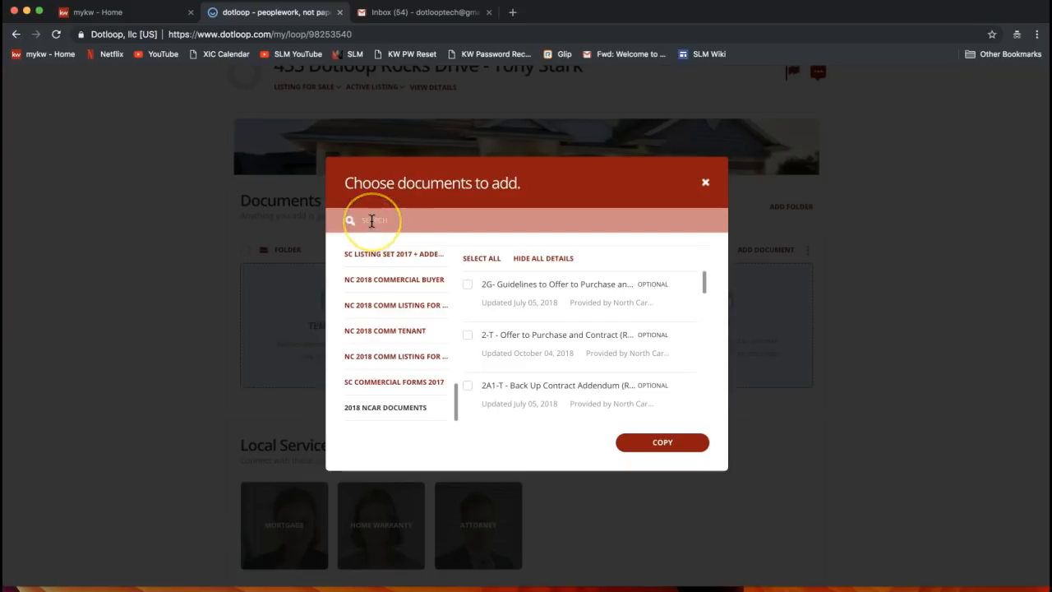
pyautogui.click(367, 221)
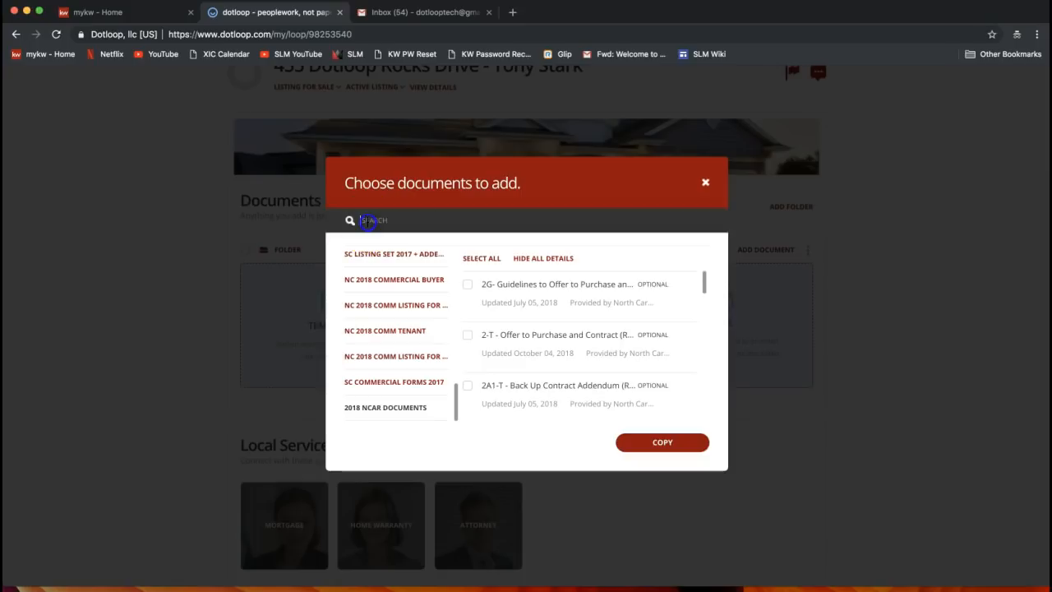
pyautogui.write('liswt')
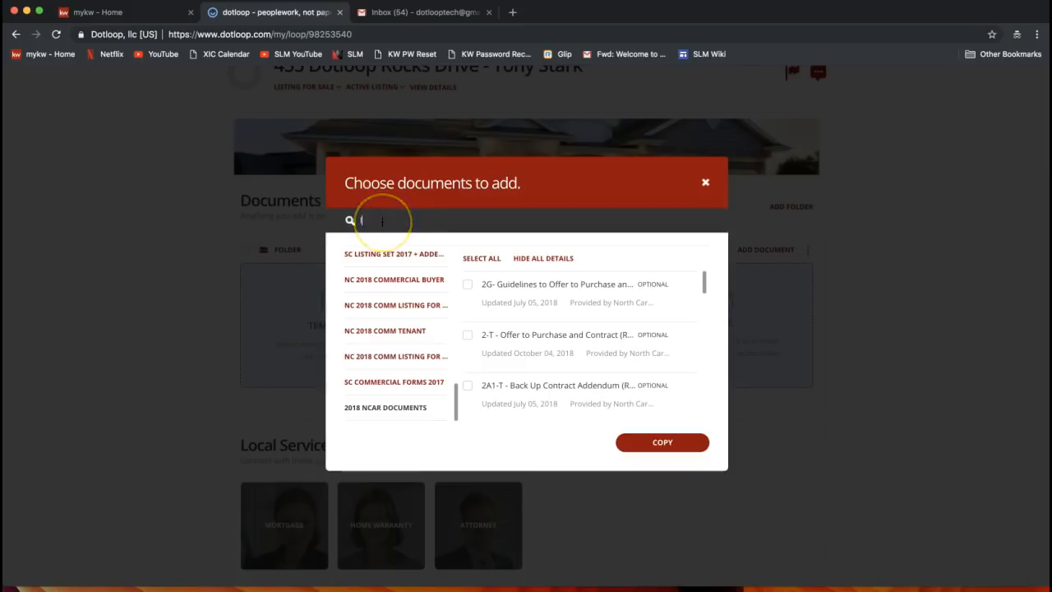
pyautogui.press('BackSpace')
pyautogui.press('BackSpace')
pyautogui.write('ting')
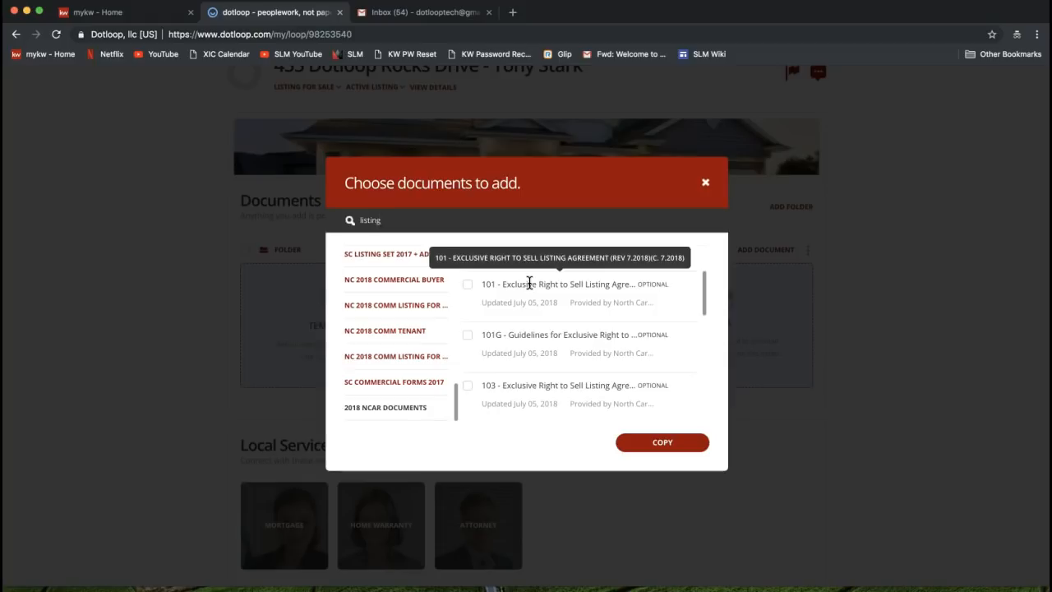
# Select only the 101 - Exclusive Right to Sell Listing Agreement, leaving 101G and 103 unchecked
pyautogui.click(466, 285)
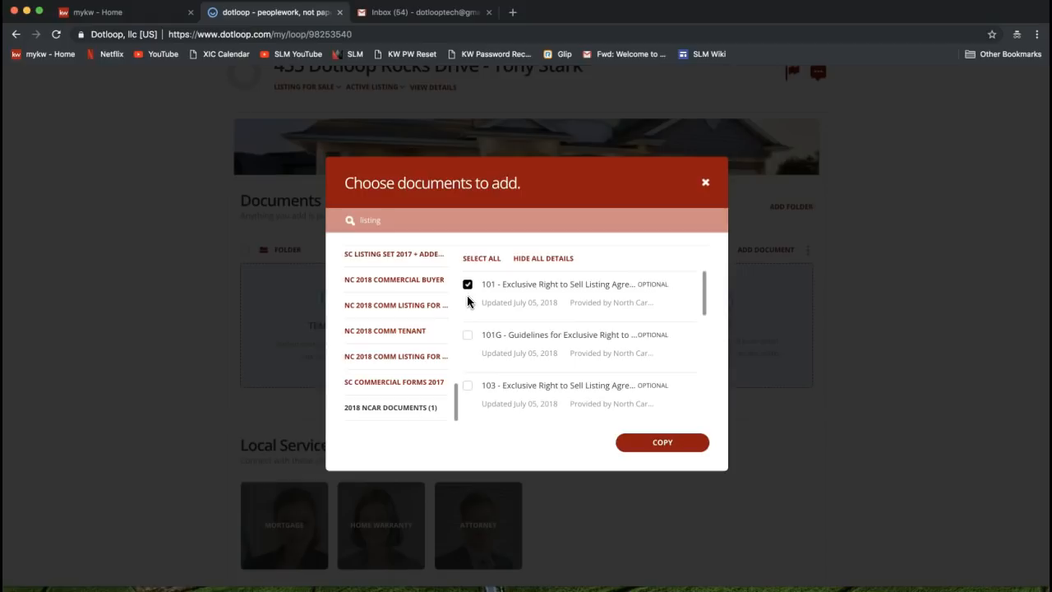
pyautogui.click(467, 335)
pyautogui.click(468, 385)
pyautogui.click(467, 385)
pyautogui.click(468, 335)
# Copy the 101 agreement into the loop and confirm the Creating documents message
pyautogui.click(664, 450)
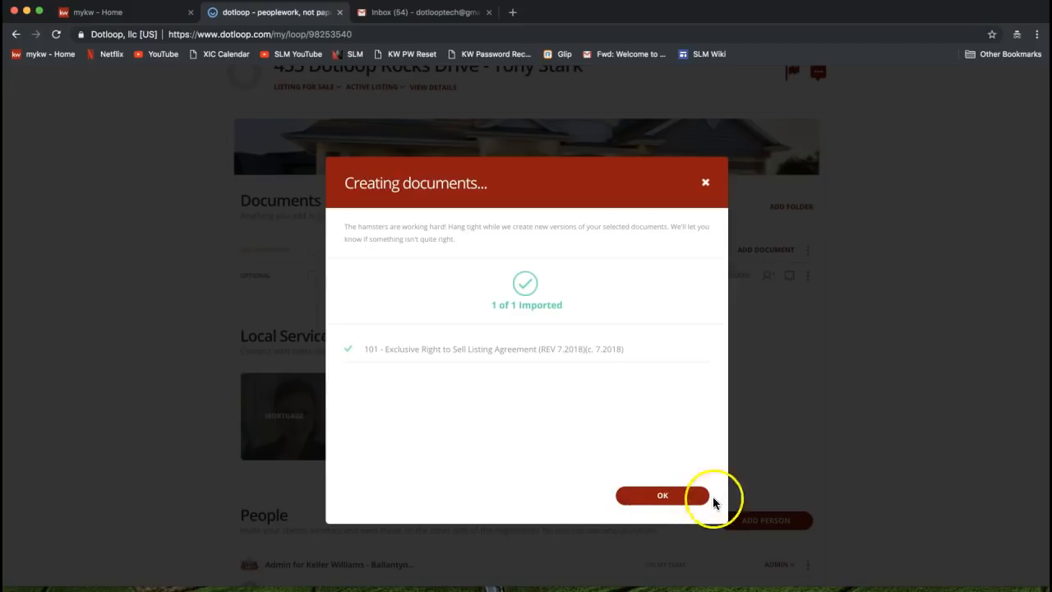
pyautogui.click(662, 495)
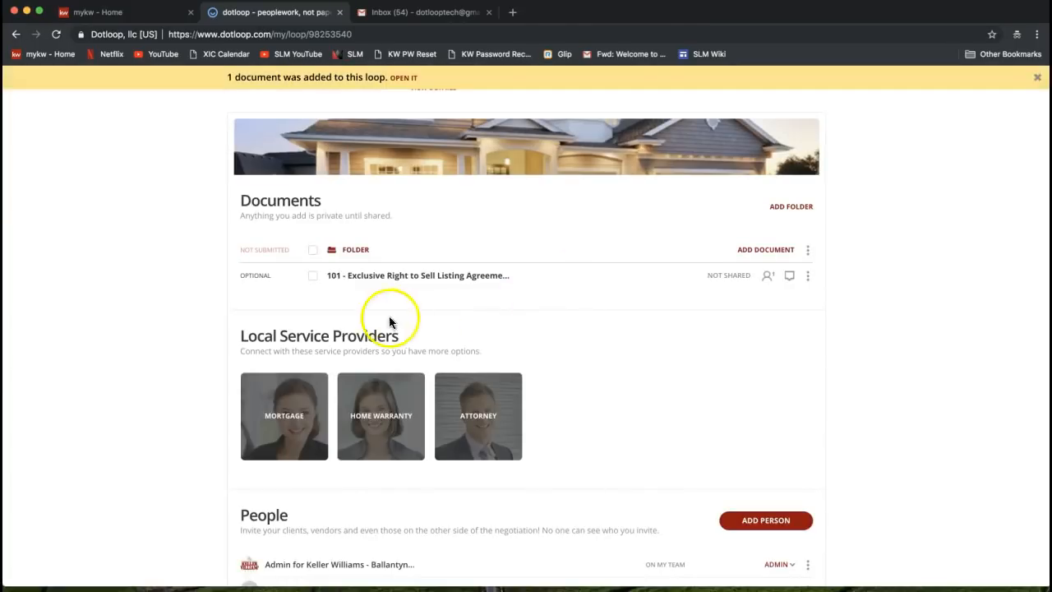
# Open the 101 Exclusive Right to Sell Listing Agreement from the loop's Documents list
pyautogui.click(437, 284)
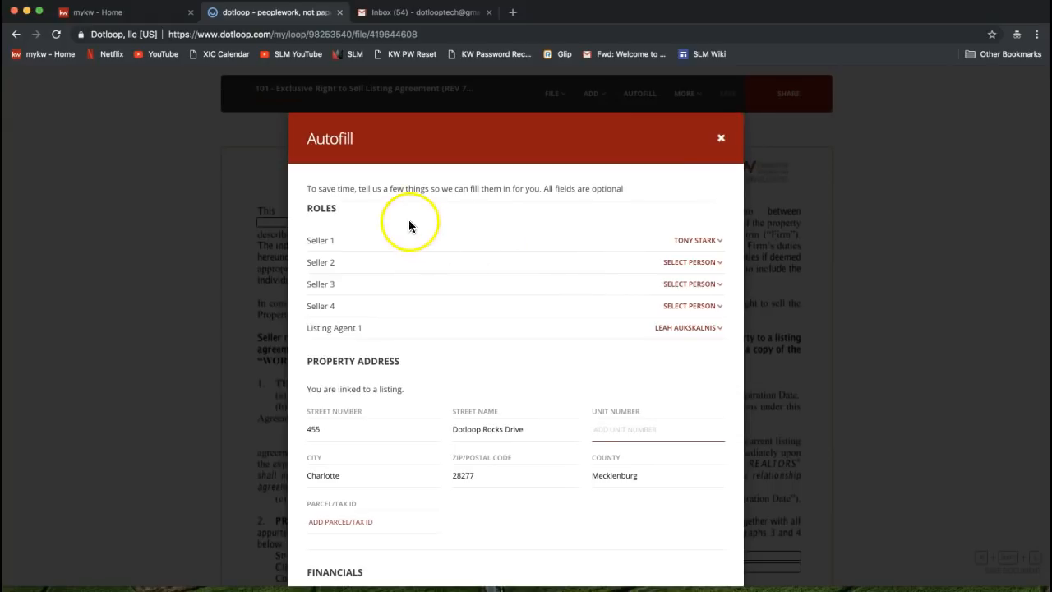
pyautogui.doubleClick(322, 211)
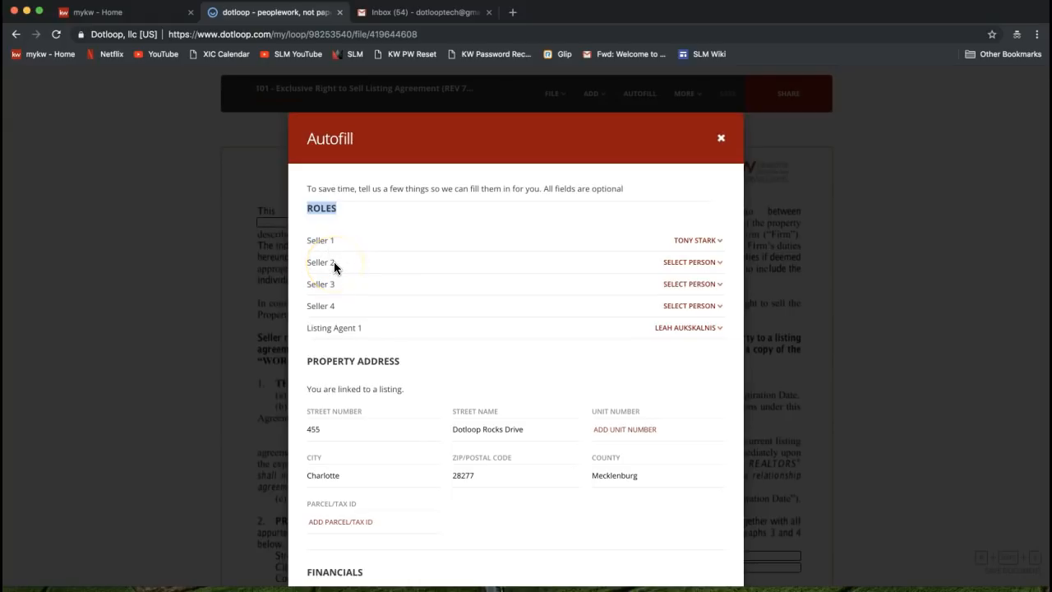
pyautogui.click(690, 263)
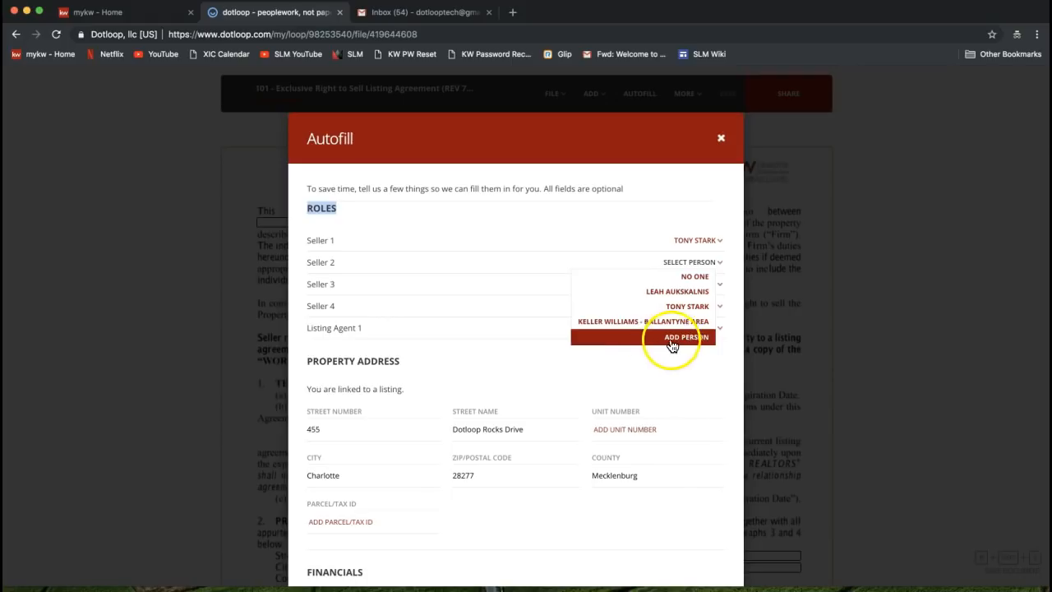
pyautogui.click(588, 188)
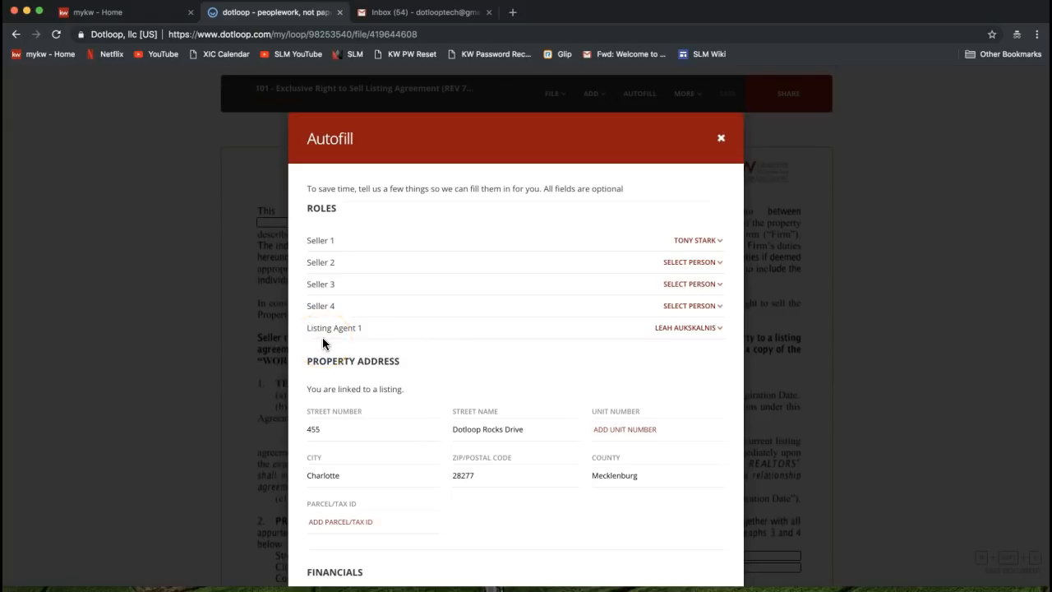
pyautogui.click(697, 330)
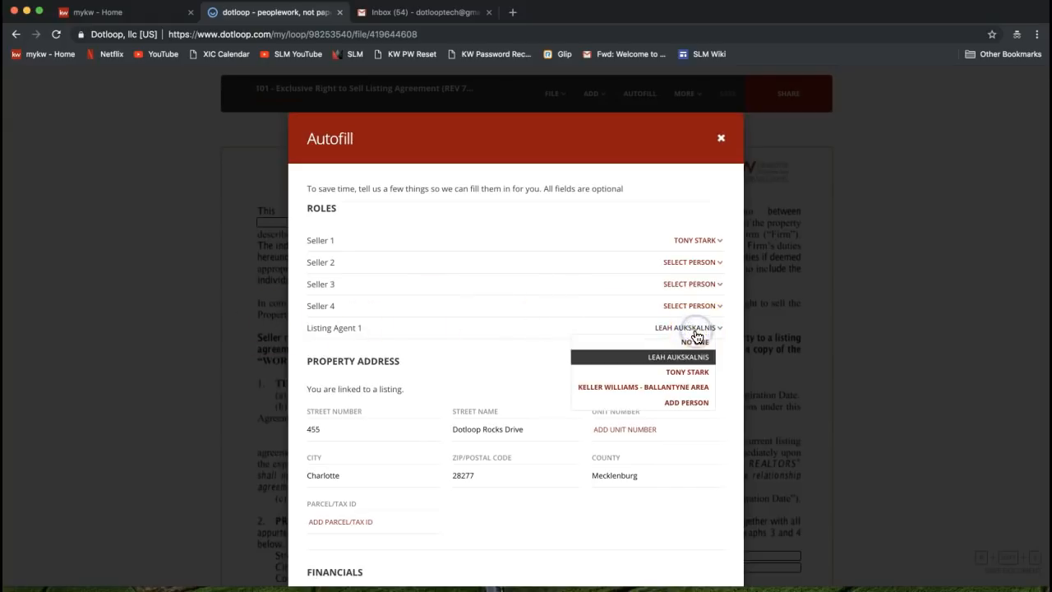
pyautogui.click(659, 358)
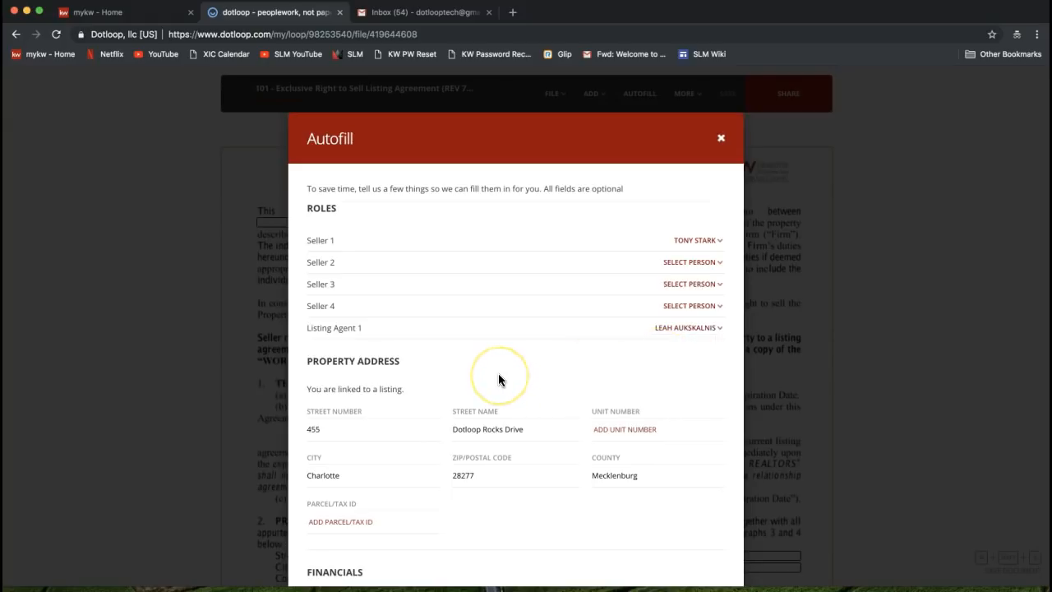
pyautogui.scroll(-2, 498, 374)
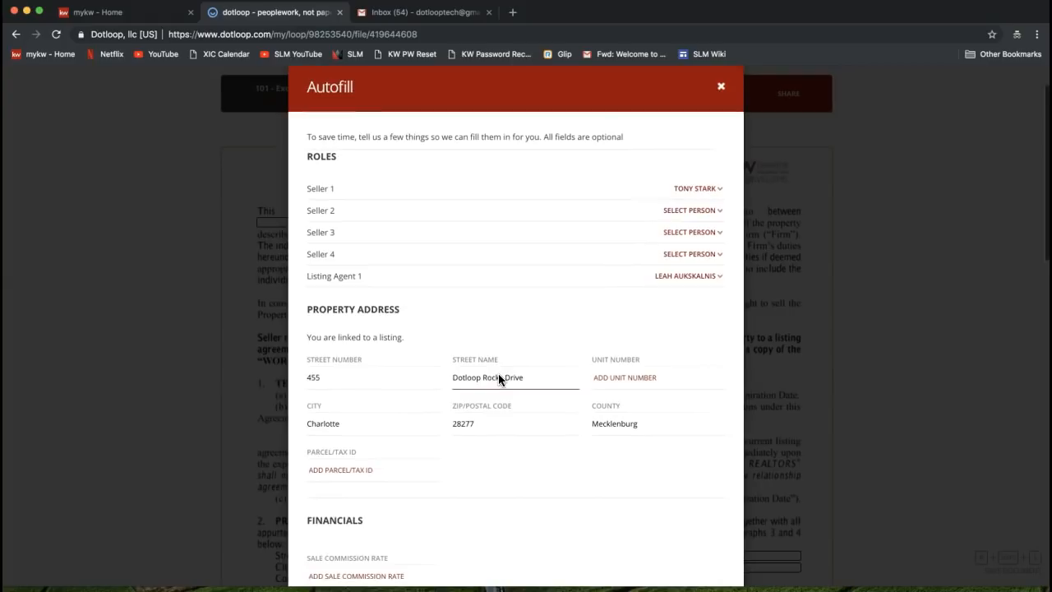
pyautogui.scroll(-4, 498, 378)
pyautogui.click(332, 230)
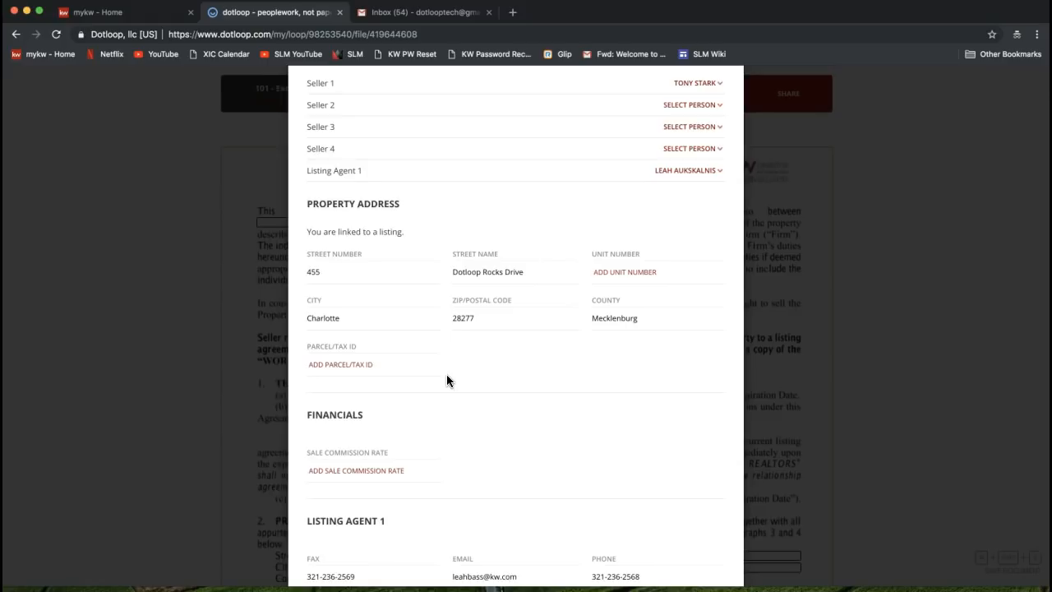
pyautogui.scroll(-8, 446, 375)
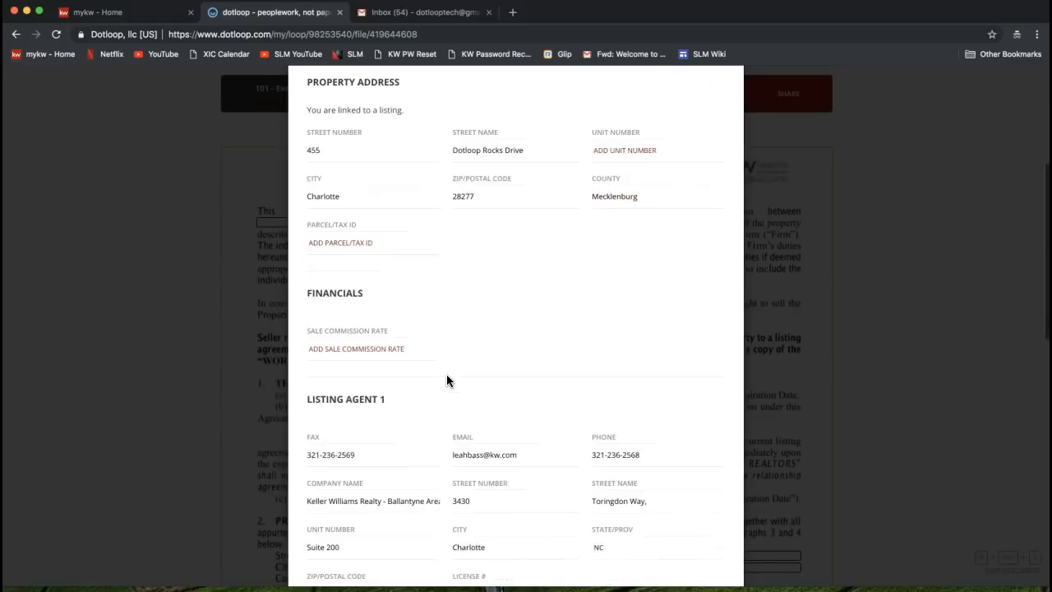
pyautogui.scroll(-2, 446, 374)
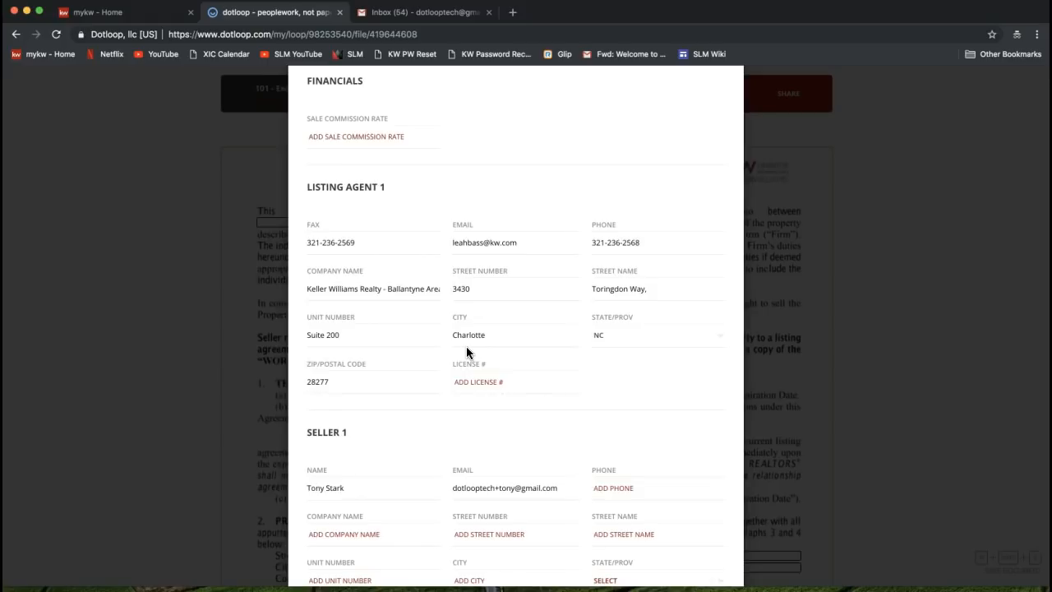
pyautogui.scroll(-4, 520, 285)
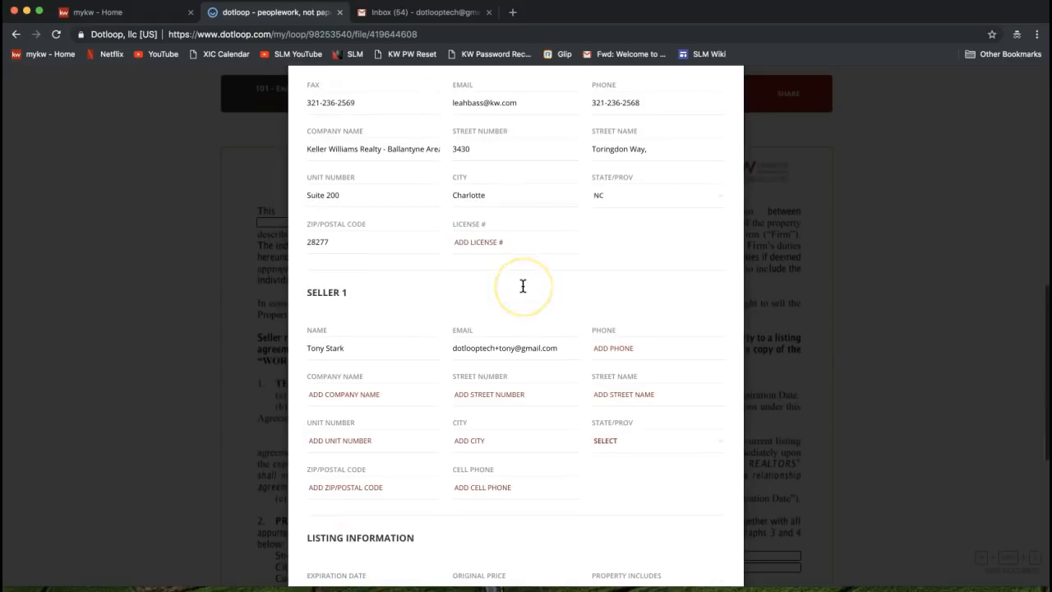
pyautogui.scroll(-4, 521, 284)
pyautogui.click(546, 391)
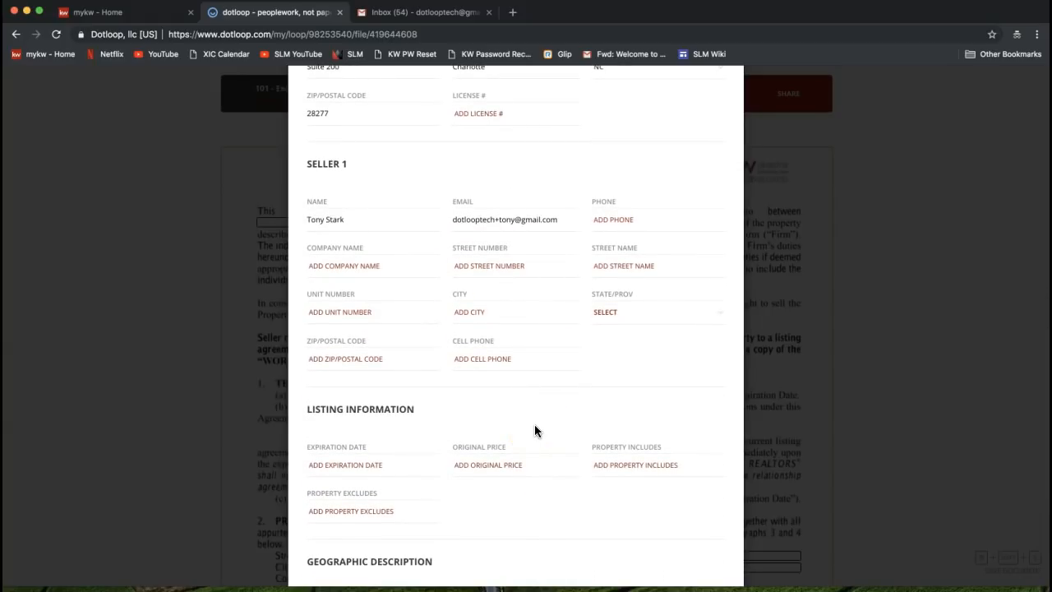
pyautogui.scroll(-1, 534, 431)
pyautogui.click(382, 408)
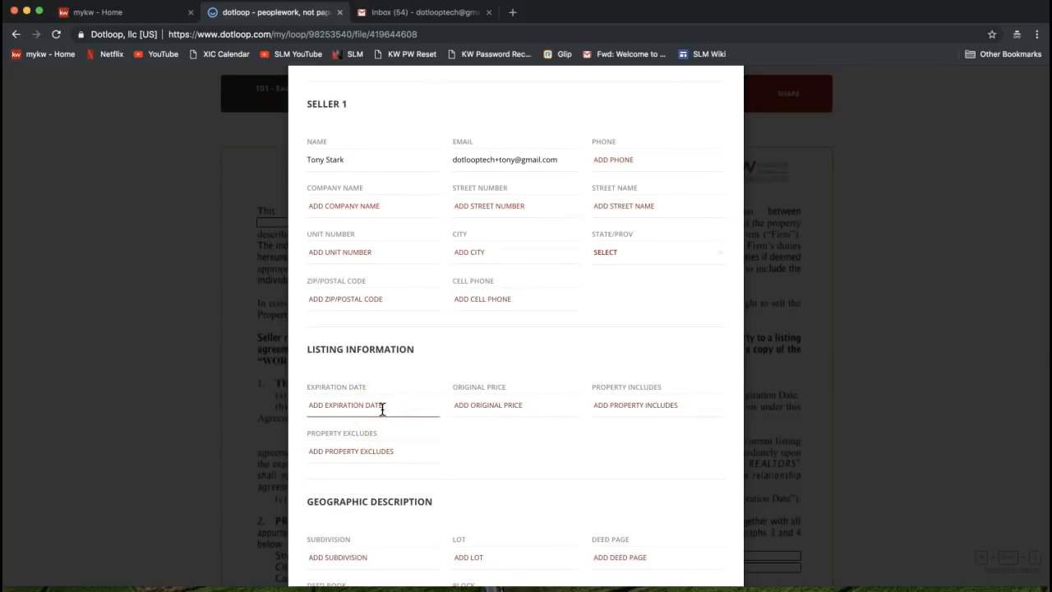
pyautogui.scroll(-3, 382, 408)
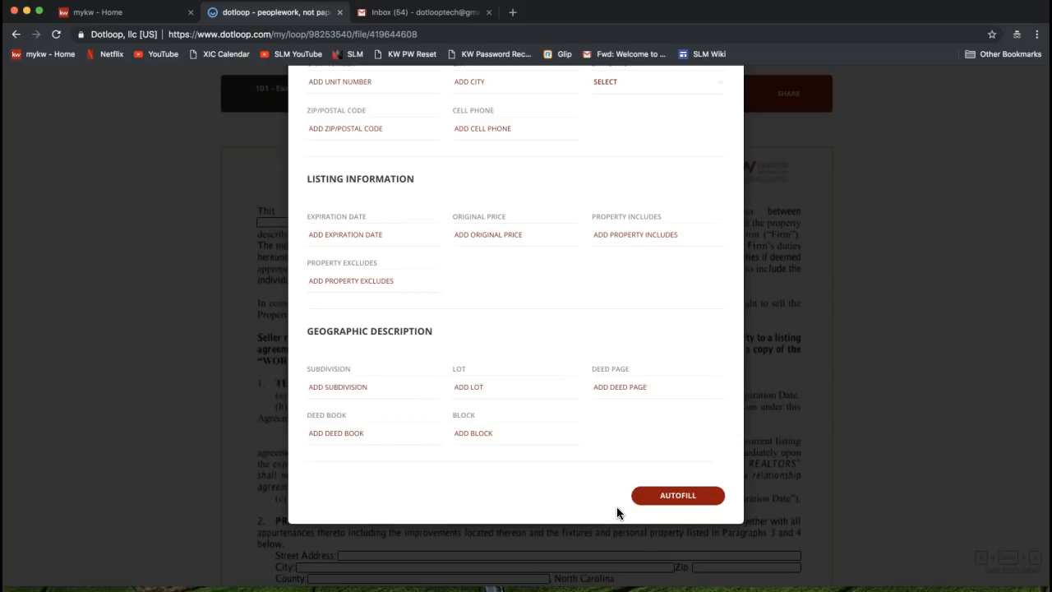
# Apply Autofill, assigning 2 roles and filling 13 fields including seller, firm and address
pyautogui.click(677, 495)
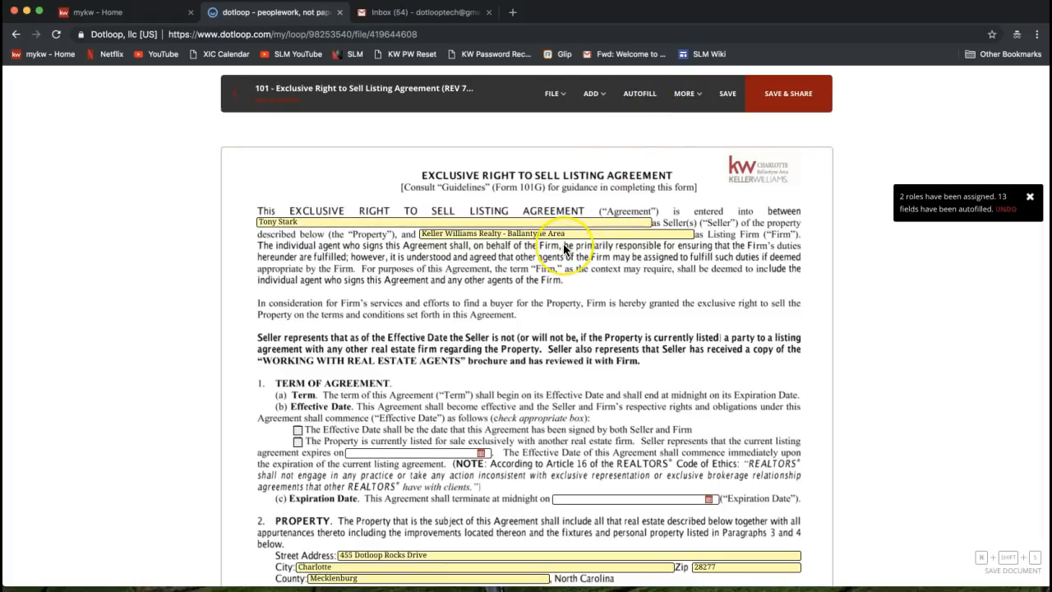
pyautogui.scroll(-1, 565, 248)
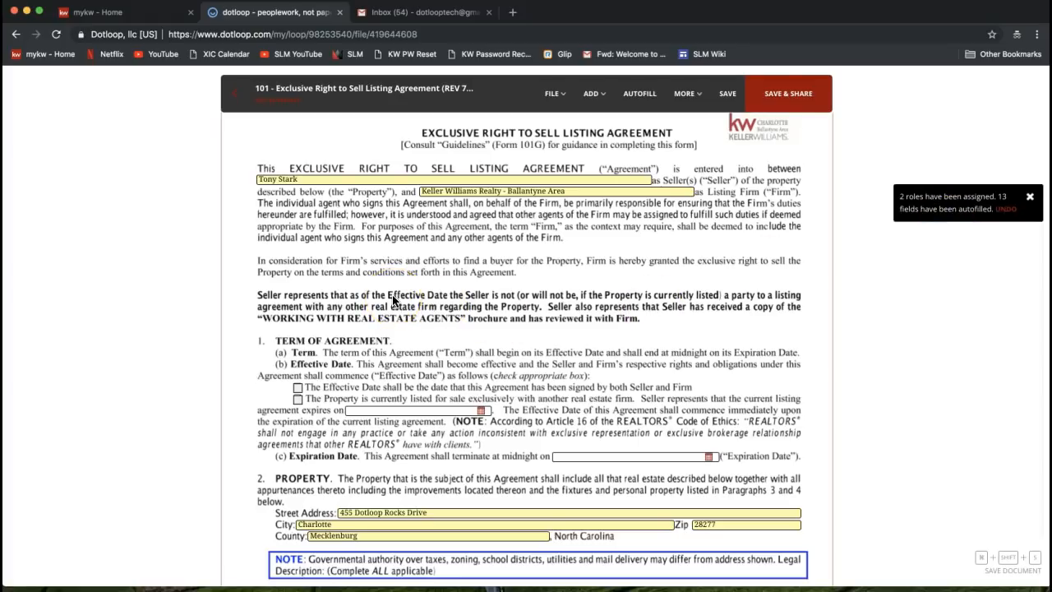
# Append the second seller's name to the seller name line
pyautogui.click(309, 179)
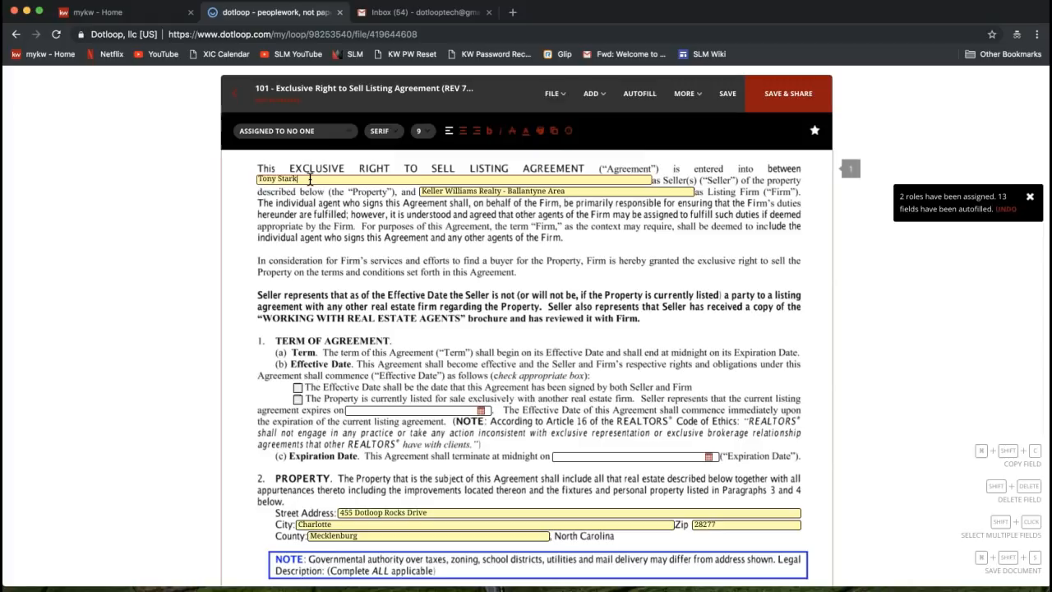
pyautogui.write('and Pepper Potts')
pyautogui.click(345, 204)
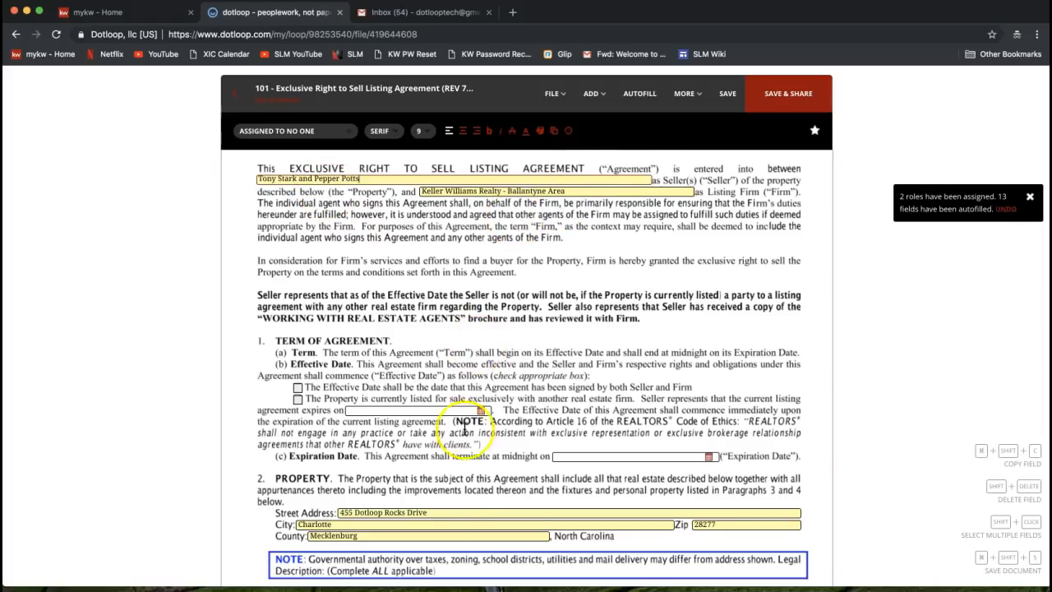
# Change the street address suffix from Drive to Street
pyautogui.click(438, 511)
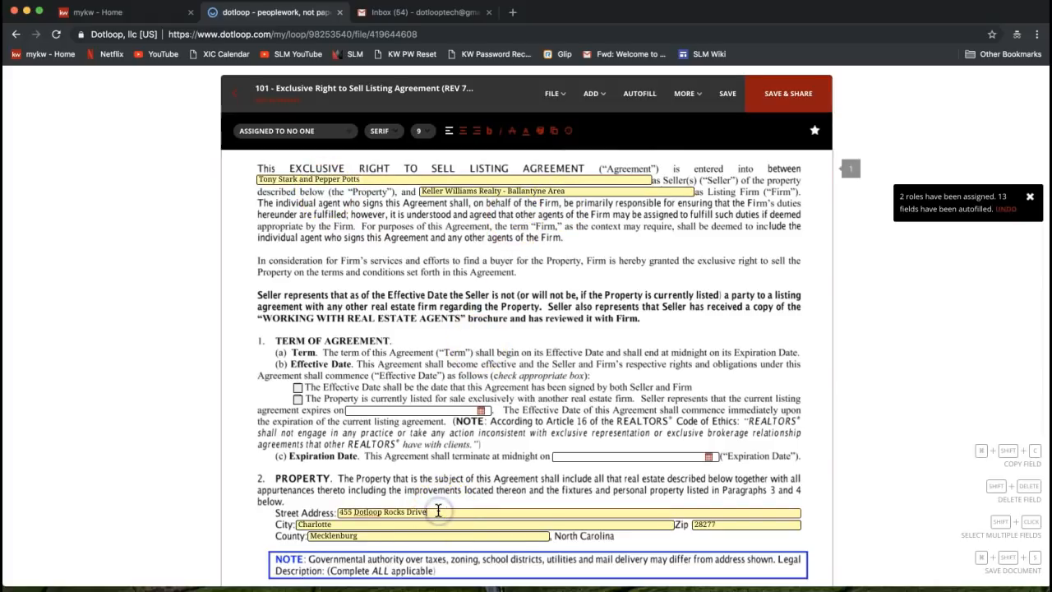
pyautogui.press('BackSpace')
pyautogui.press('BackSpace')
pyautogui.press('BackSpace')
pyautogui.press('BackSpace')
pyautogui.press('BackSpace')
pyautogui.write('Street')
# Mark the property as currently listed with another firm and set expiration to 04/03/2019
pyautogui.click(298, 400)
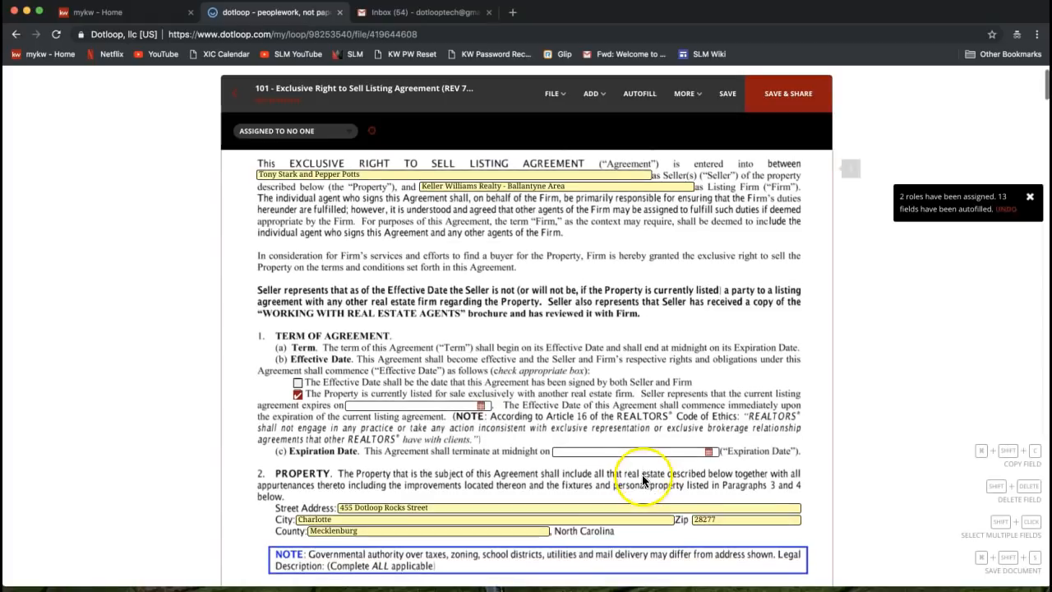
pyautogui.scroll(-2, 675, 375)
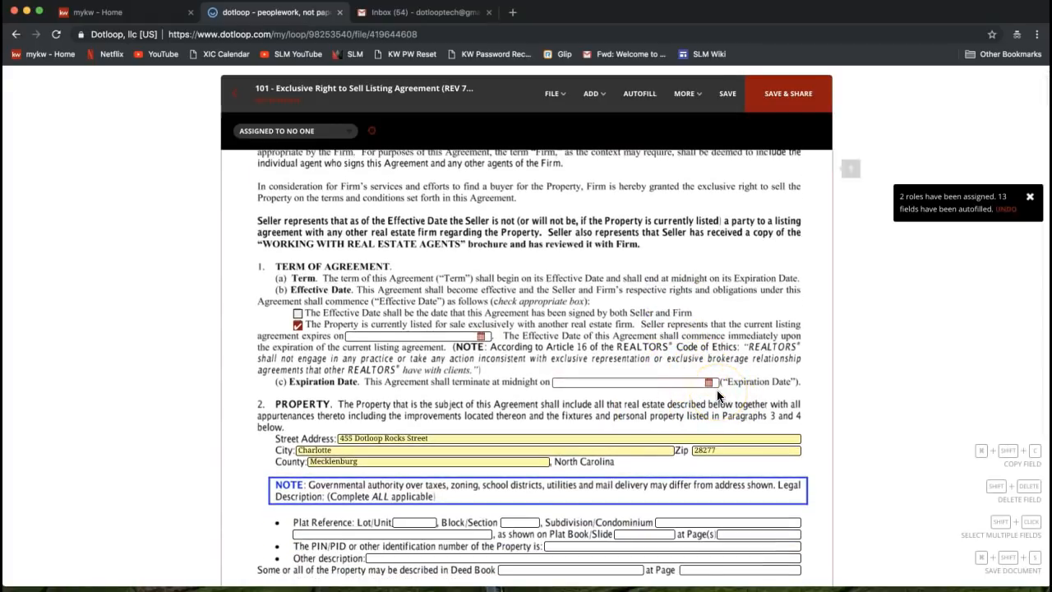
pyautogui.click(672, 381)
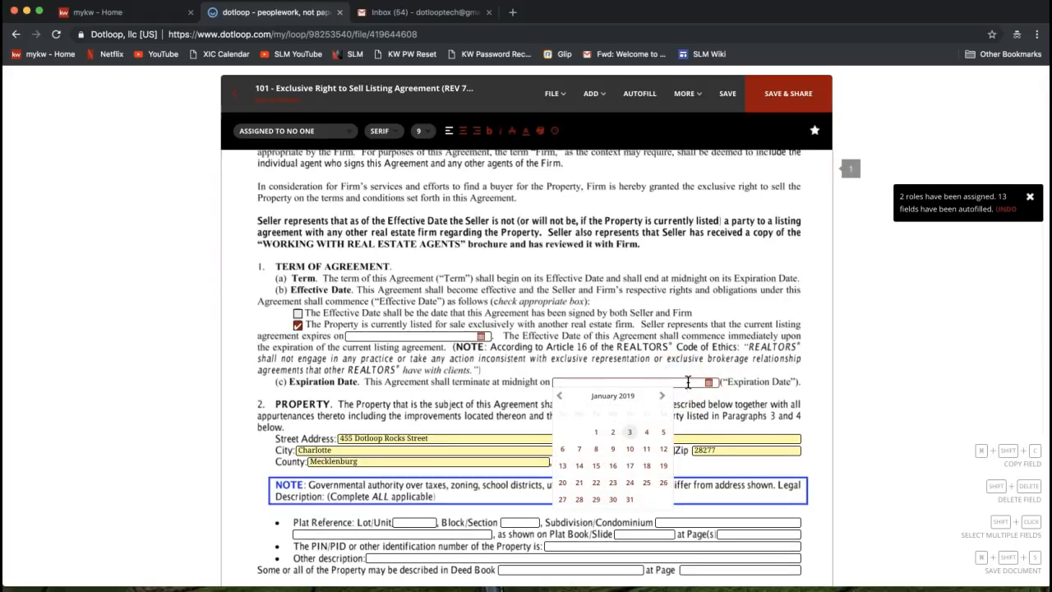
pyautogui.scroll(-1, 688, 381)
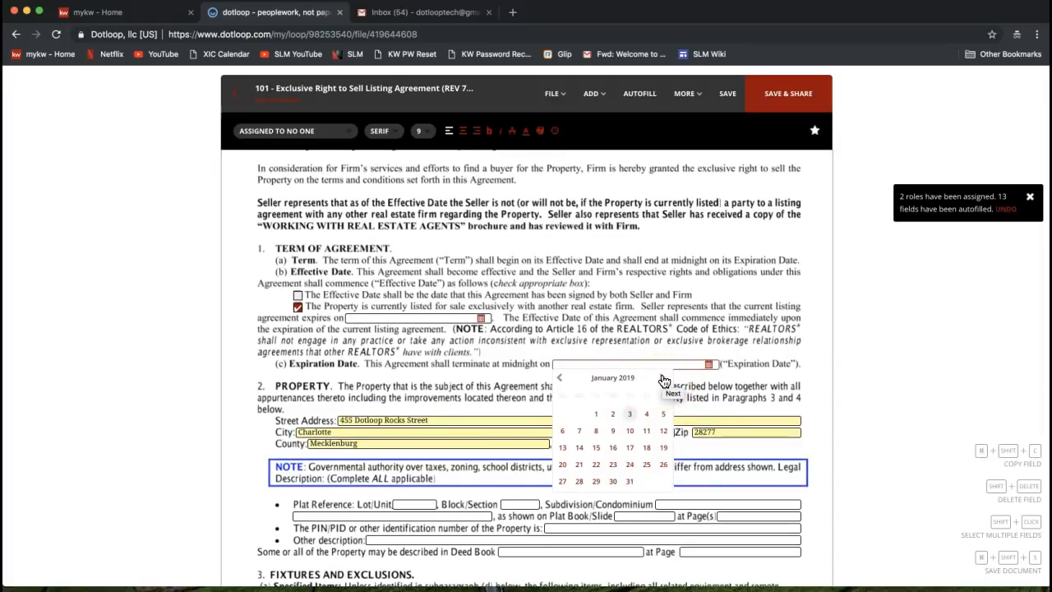
pyautogui.click(663, 380)
pyautogui.click(663, 380)
pyautogui.click(663, 379)
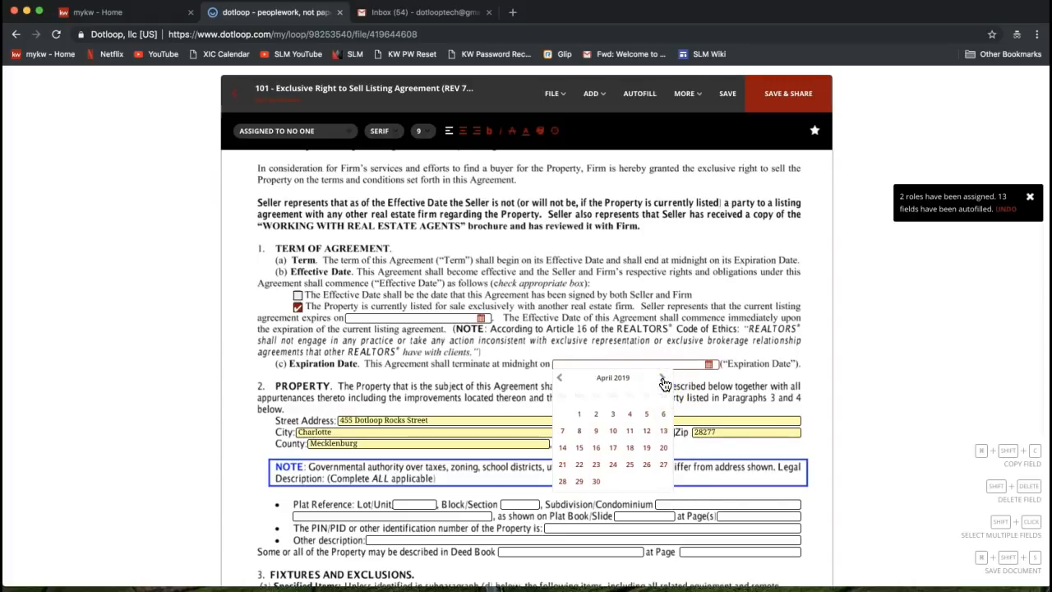
pyautogui.click(612, 415)
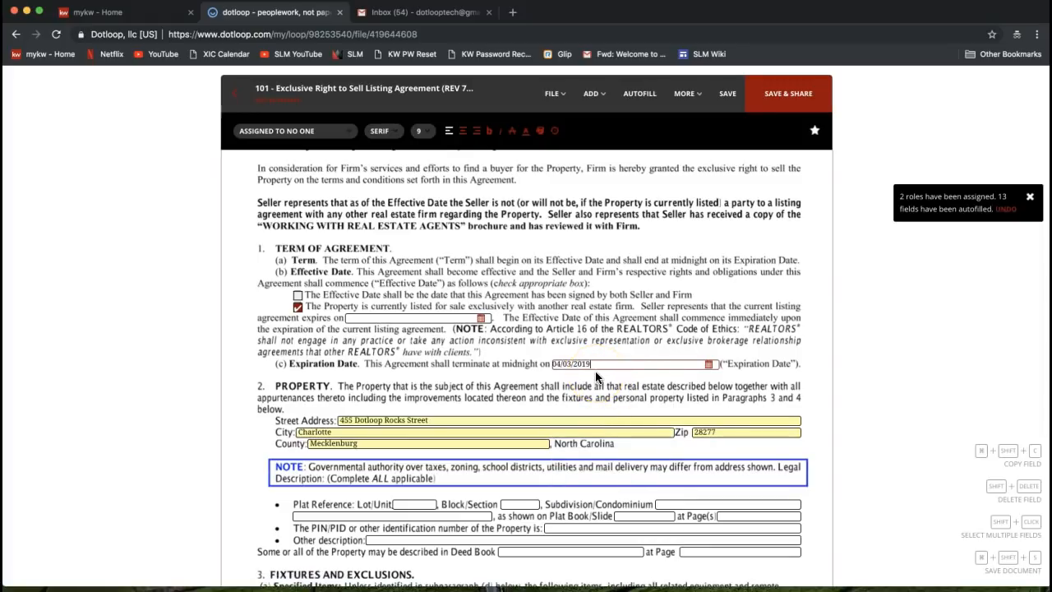
pyautogui.scroll(-4, 595, 376)
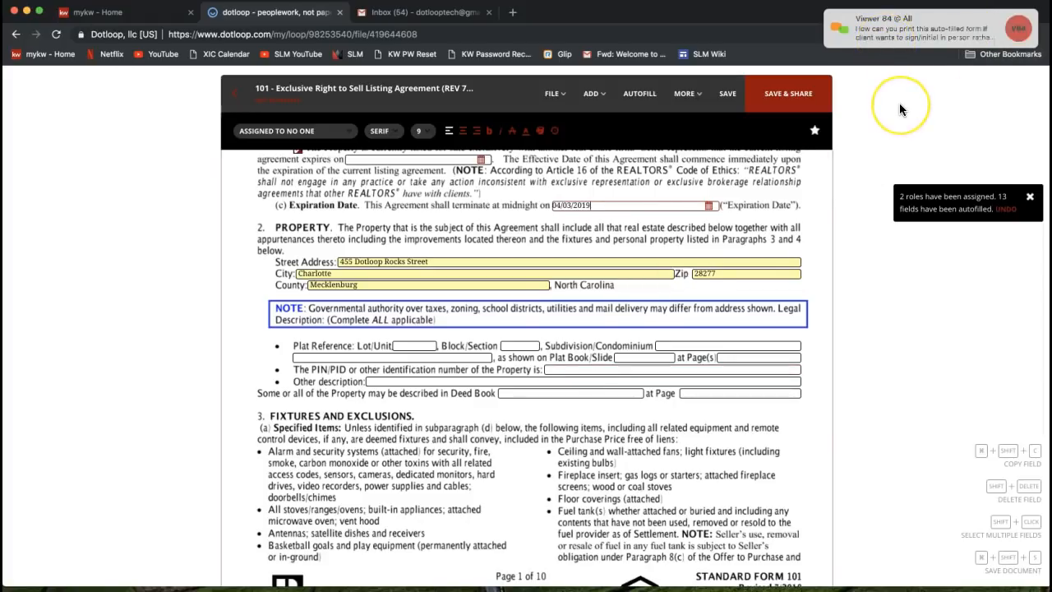
pyautogui.click(1018, 28)
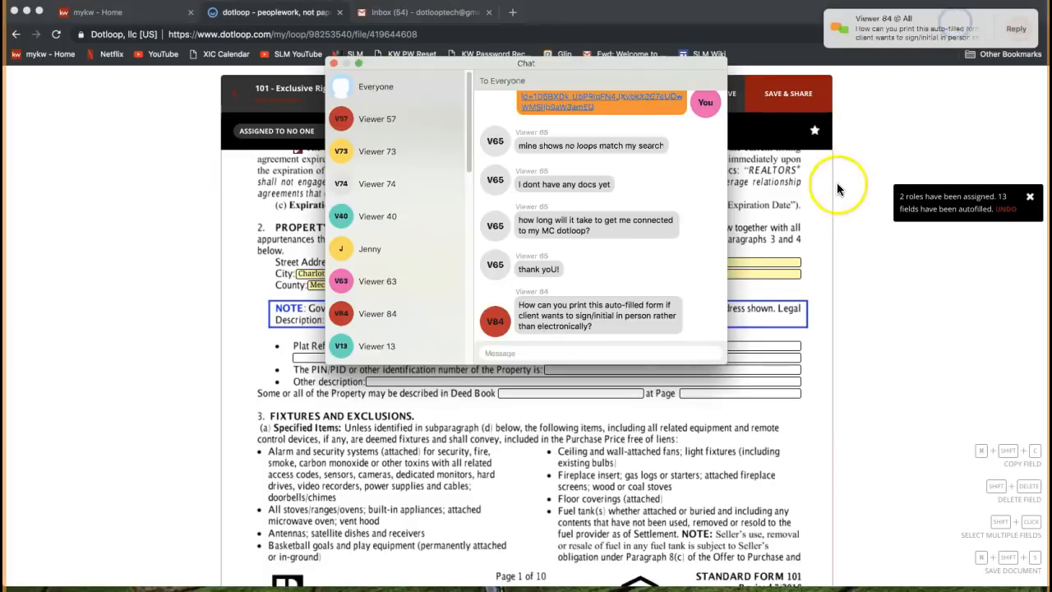
pyautogui.click(333, 63)
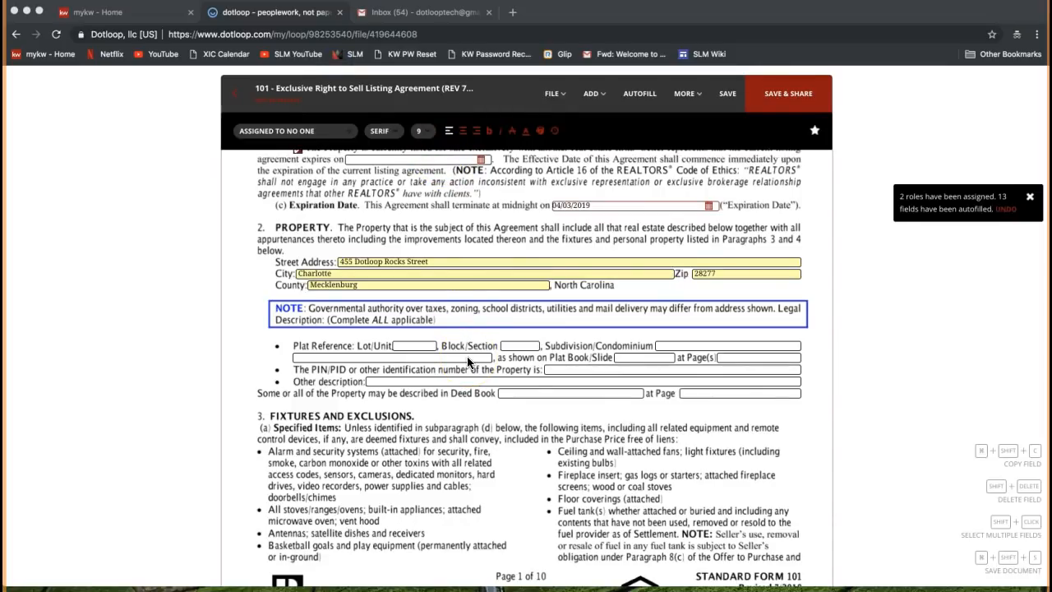
pyautogui.scroll(-2, 520, 468)
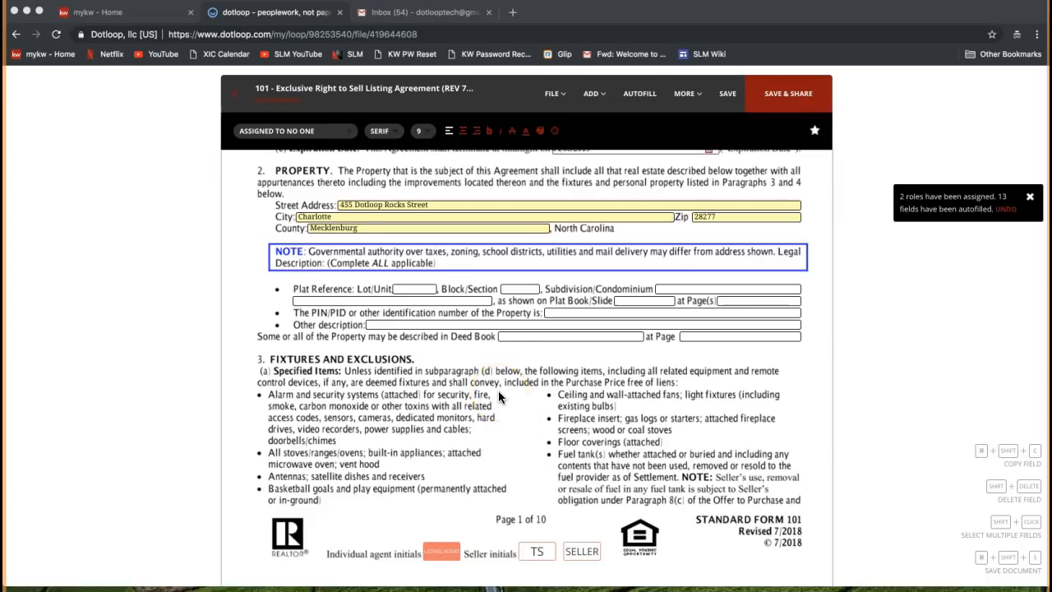
pyautogui.scroll(-2, 499, 397)
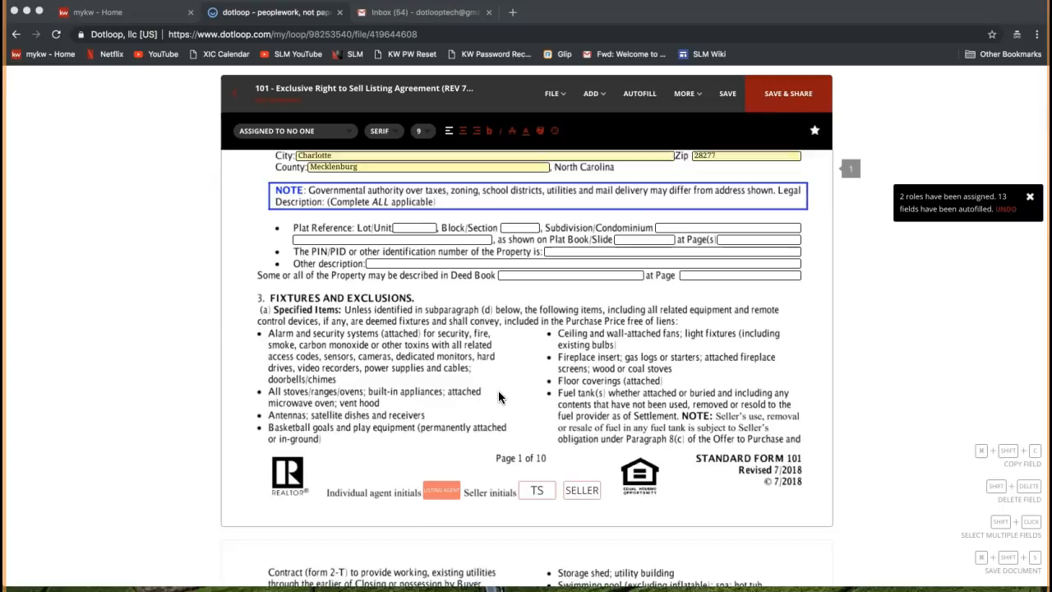
pyautogui.scroll(-1, 499, 397)
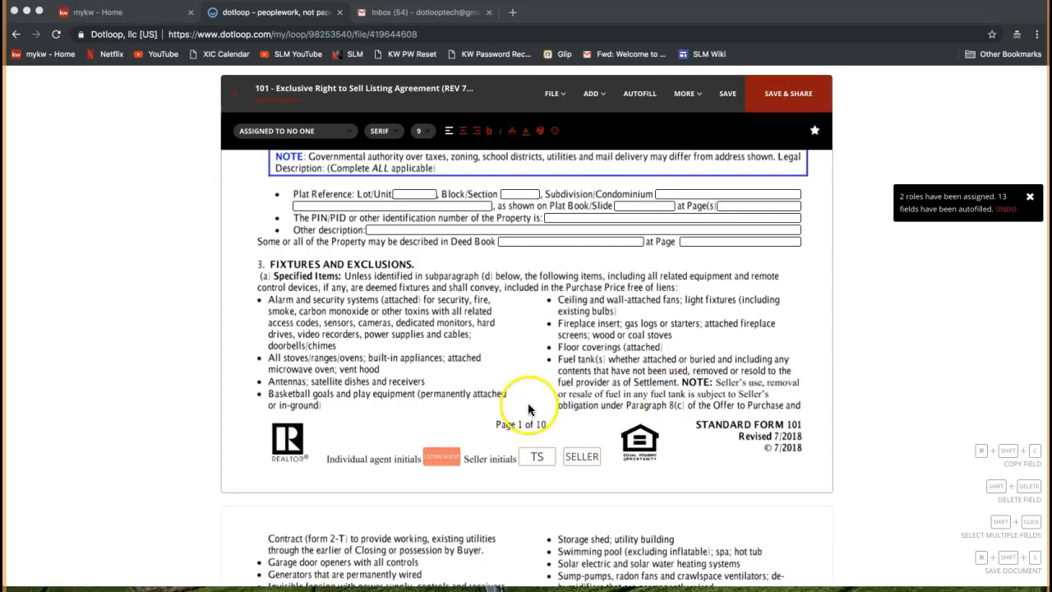
pyautogui.click(539, 467)
pyautogui.click(530, 461)
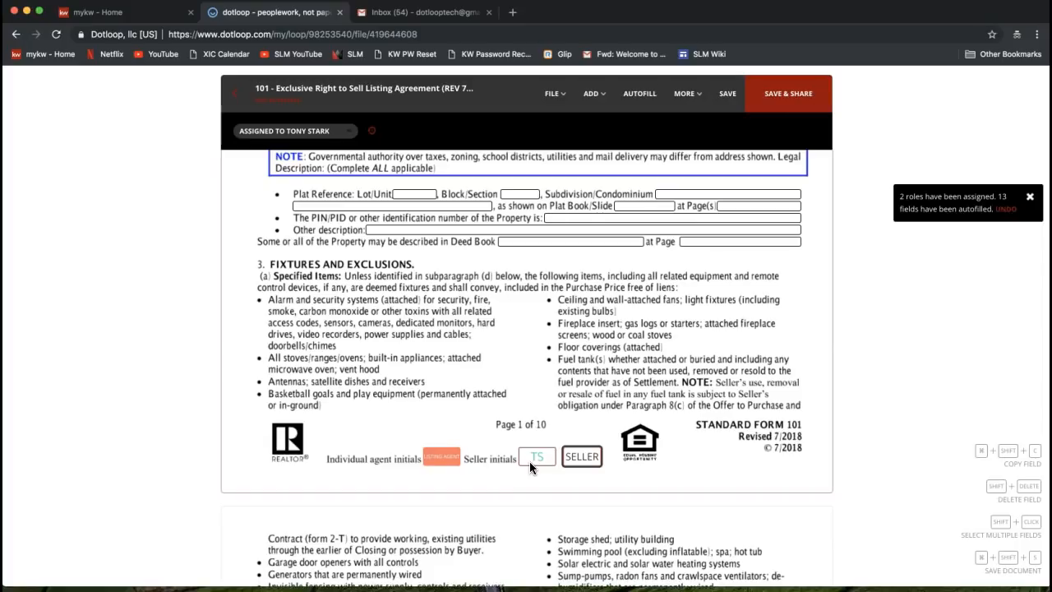
pyautogui.click(548, 465)
pyautogui.click(536, 459)
pyautogui.click(587, 459)
pyautogui.click(543, 457)
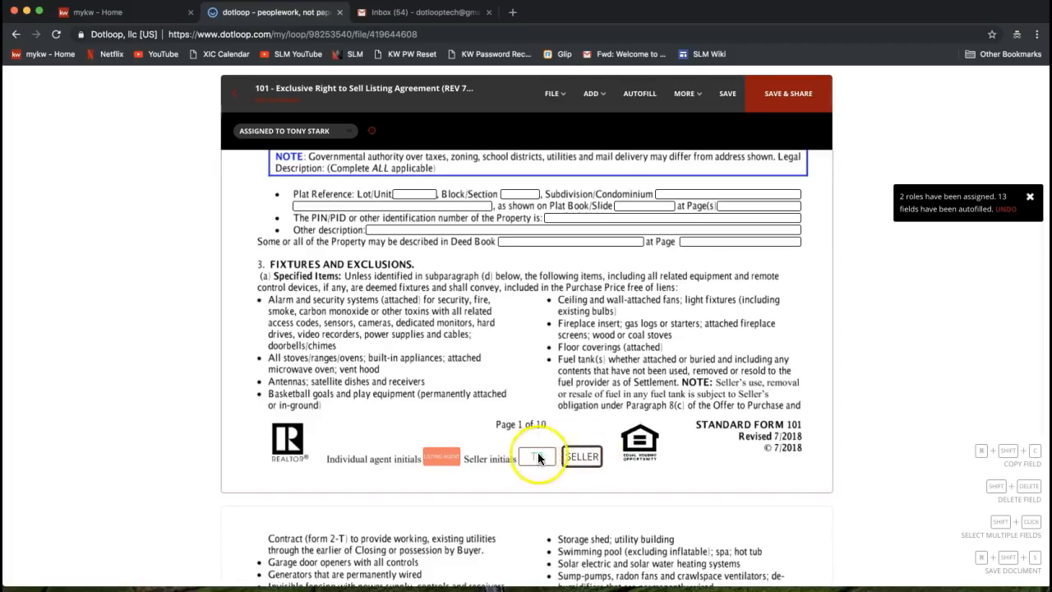
# Save the agreement's changes, rerun Autofill keeping the existing Seller 1, then close it
pyautogui.click(642, 102)
pyautogui.click(621, 380)
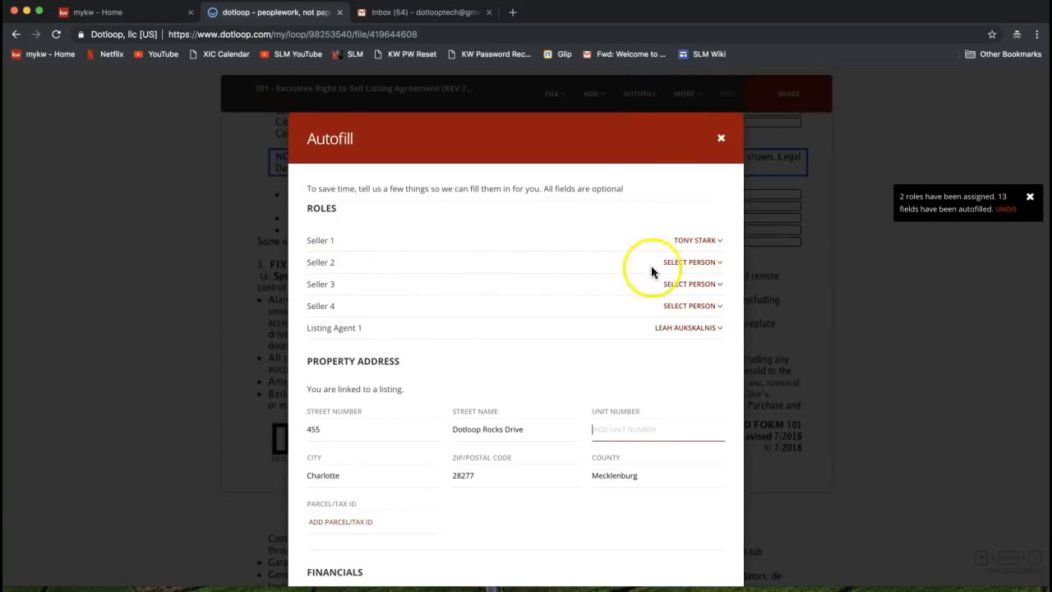
pyautogui.click(695, 240)
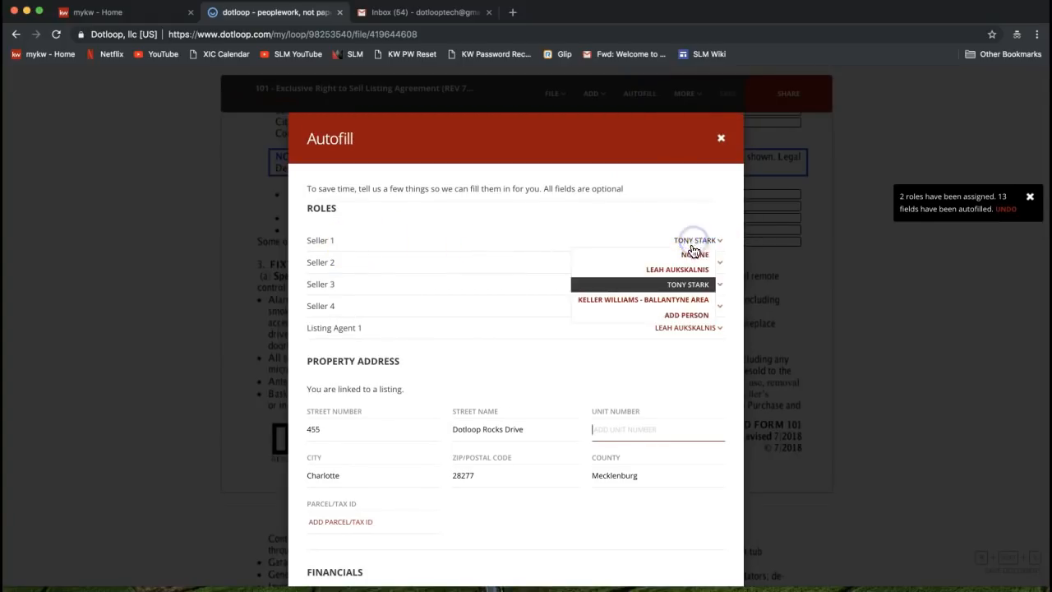
pyautogui.click(681, 282)
pyautogui.scroll(-10, 676, 292)
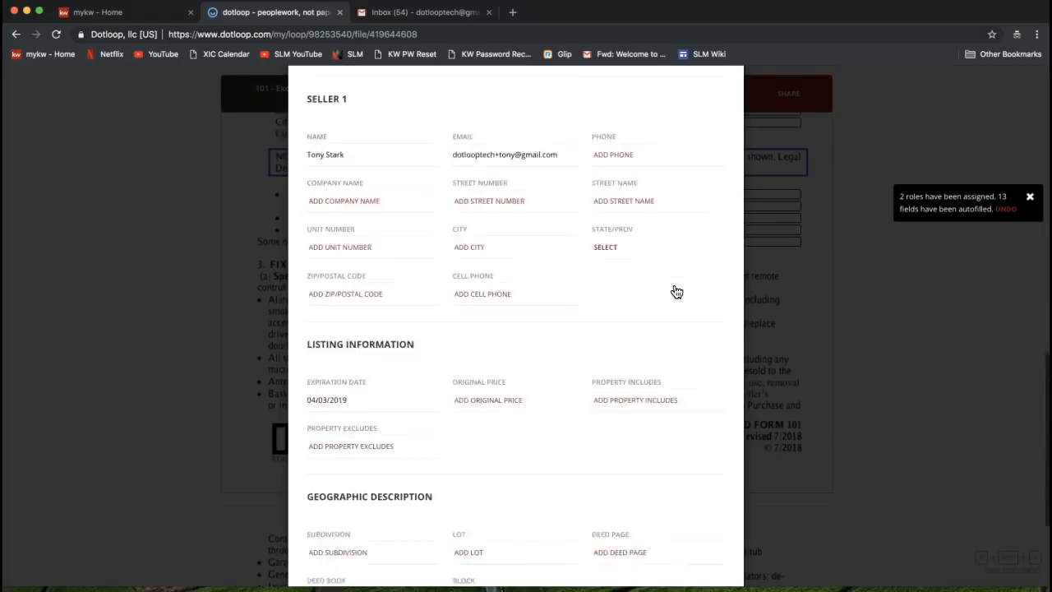
pyautogui.scroll(1, 685, 457)
pyautogui.scroll(10, 688, 369)
pyautogui.click(722, 139)
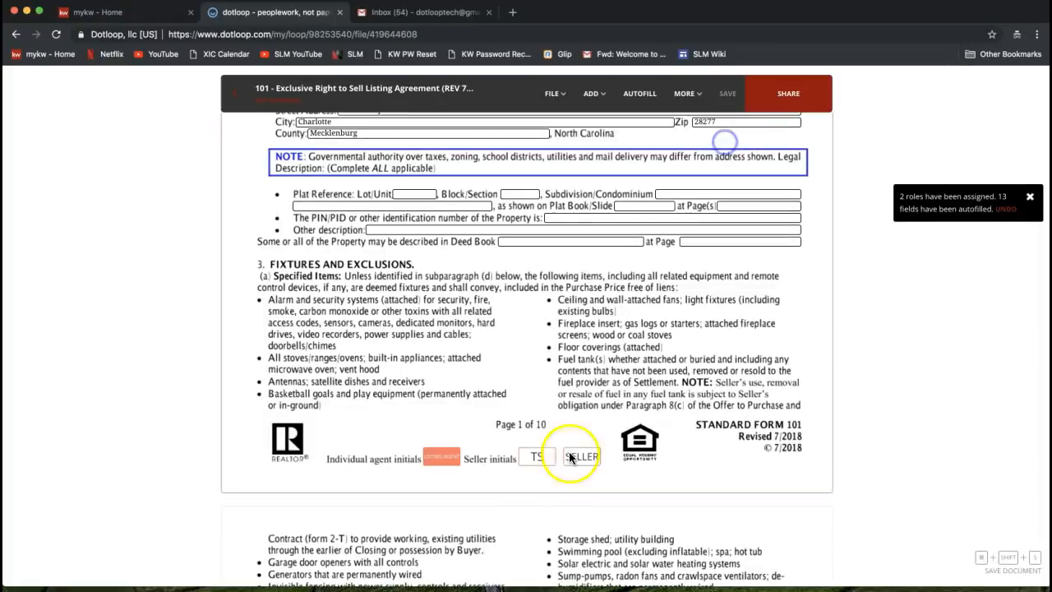
# Select the listing agent's initials box on page 1 to reveal its Sign now option
pyautogui.click(538, 458)
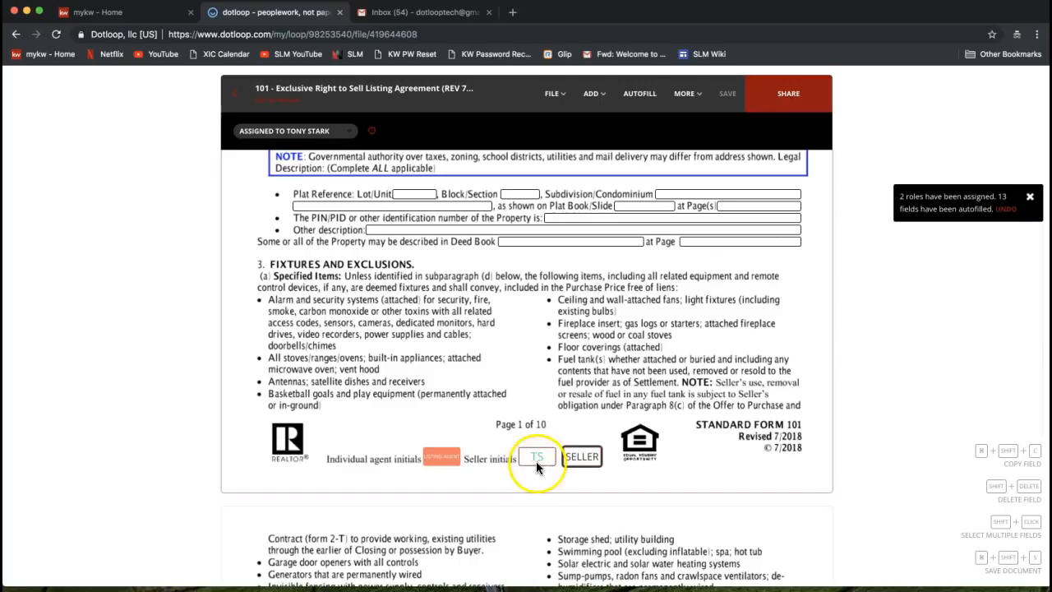
pyautogui.click(534, 457)
pyautogui.click(360, 464)
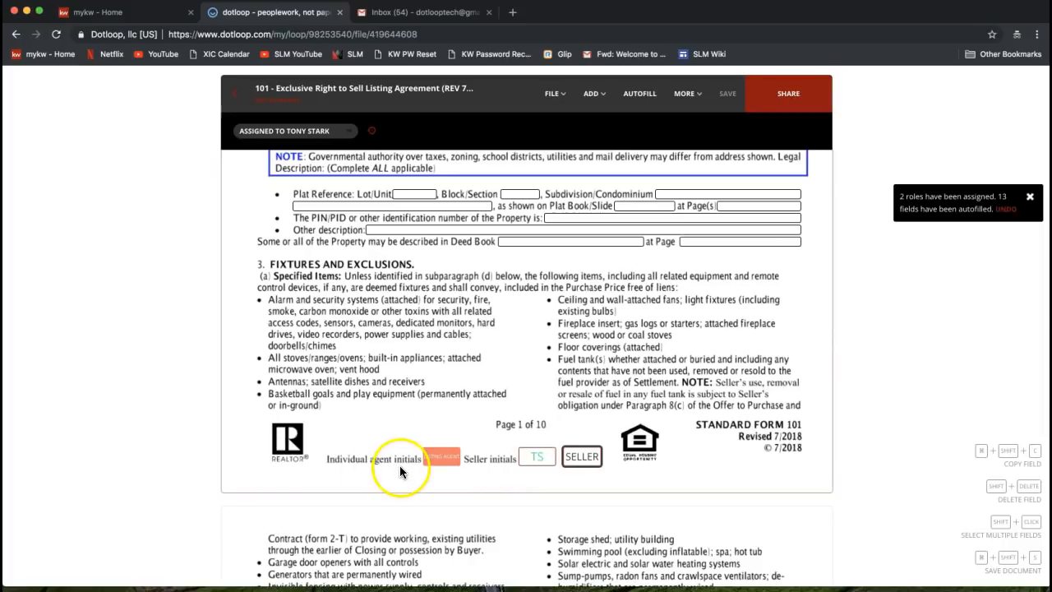
pyautogui.moveTo(438, 465)
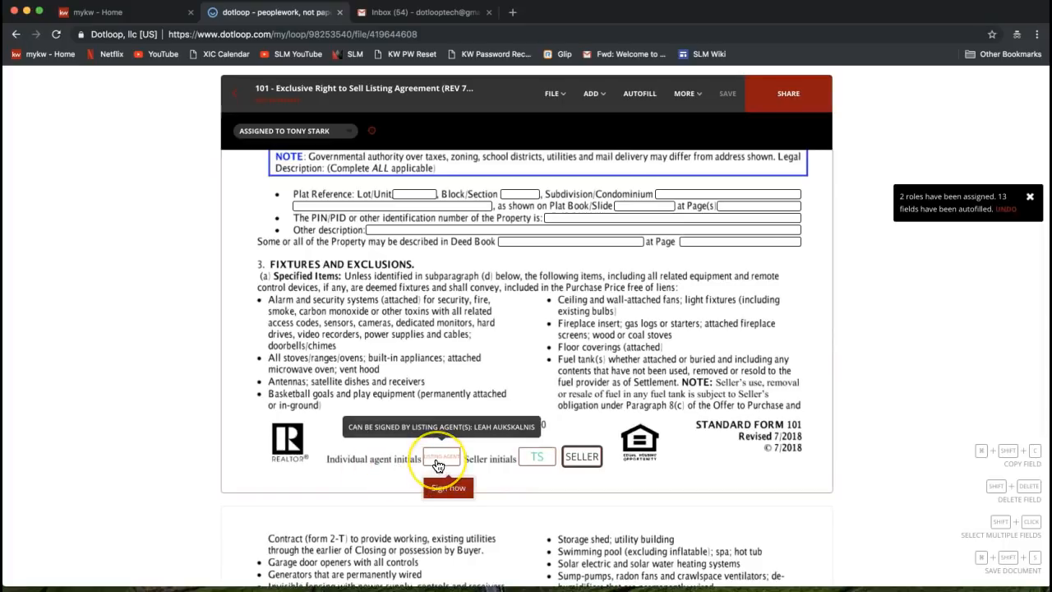
pyautogui.click(438, 465)
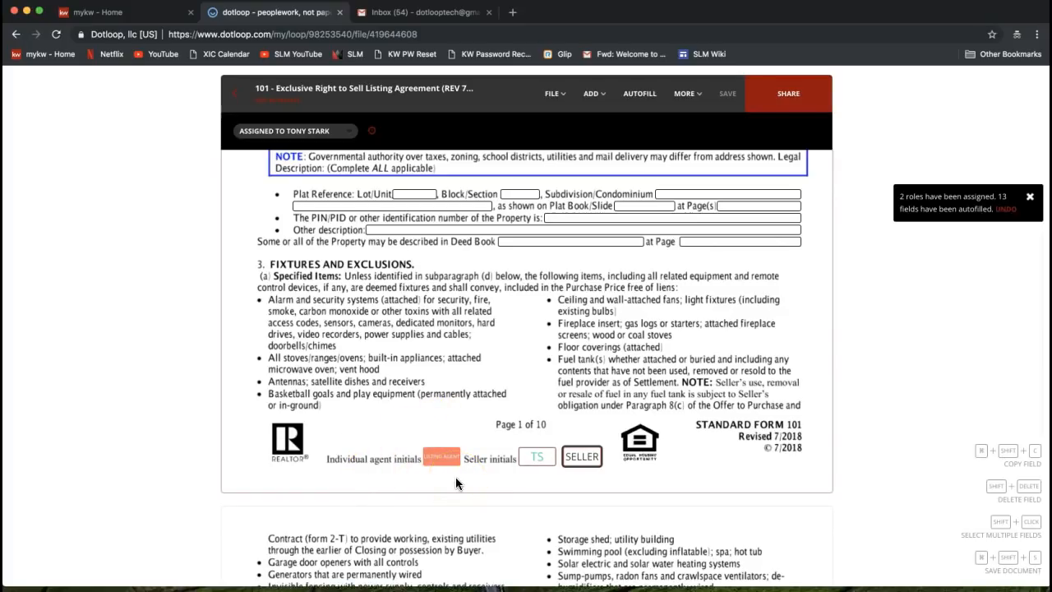
pyautogui.click(443, 462)
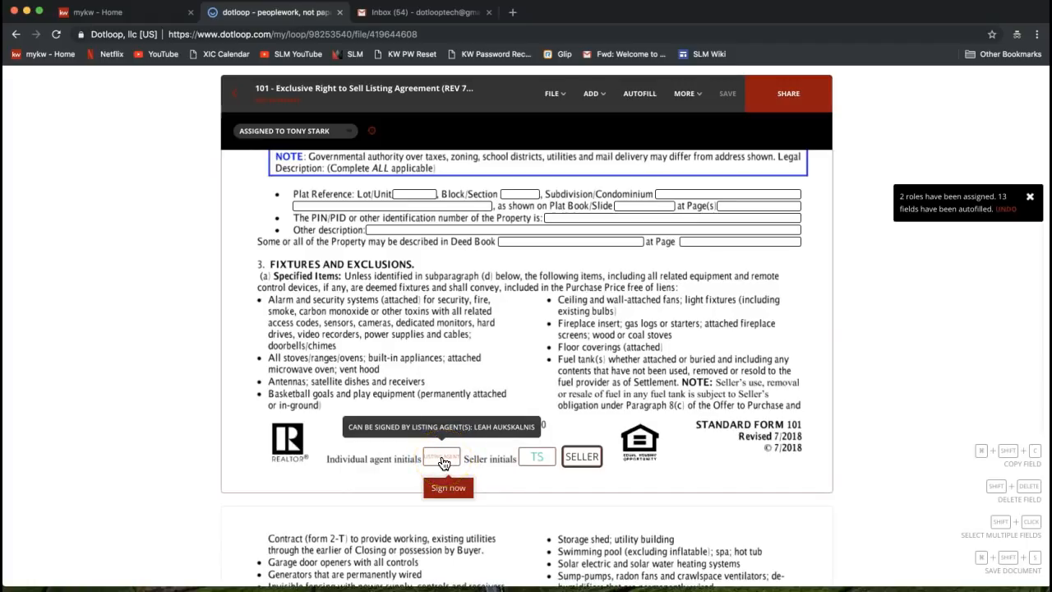
# Sign the listing agent's initials on page 1 with the confirmed-name adopted signature
pyautogui.click(447, 489)
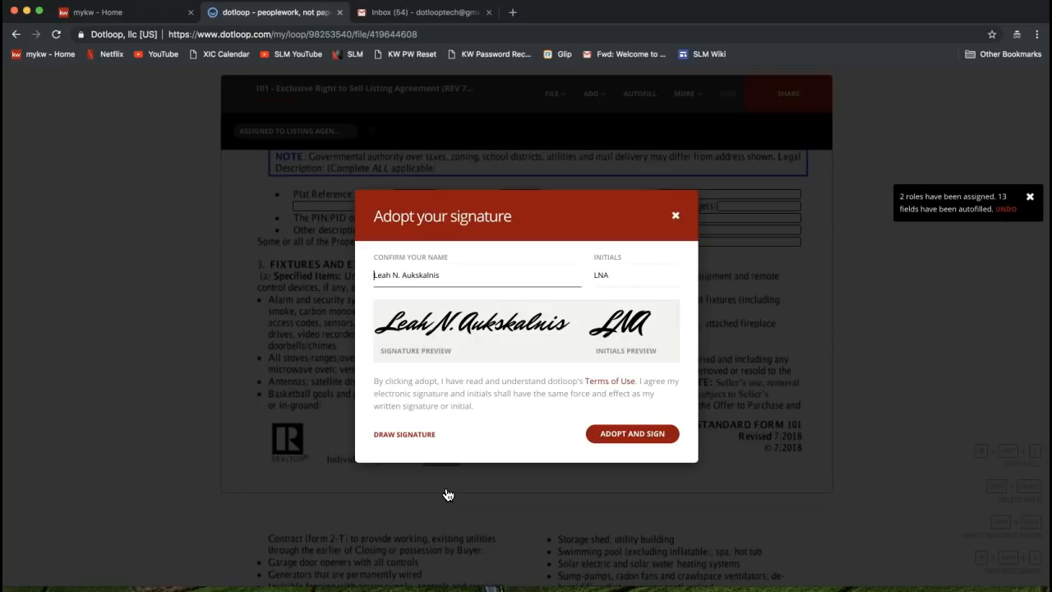
pyautogui.click(387, 275)
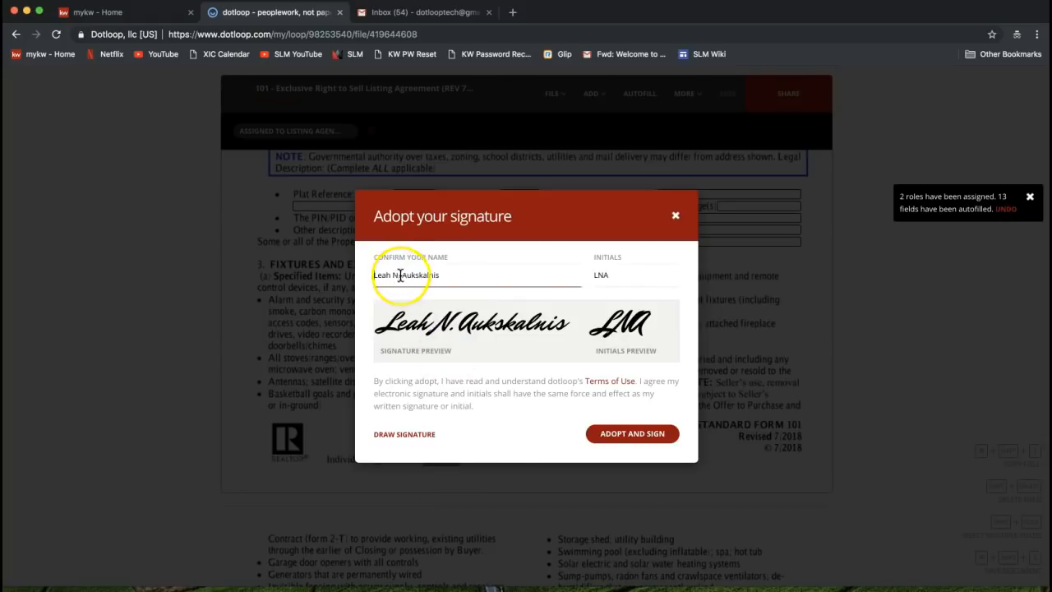
pyautogui.moveTo(439, 274); pyautogui.dragTo(374, 280)
pyautogui.click(398, 277)
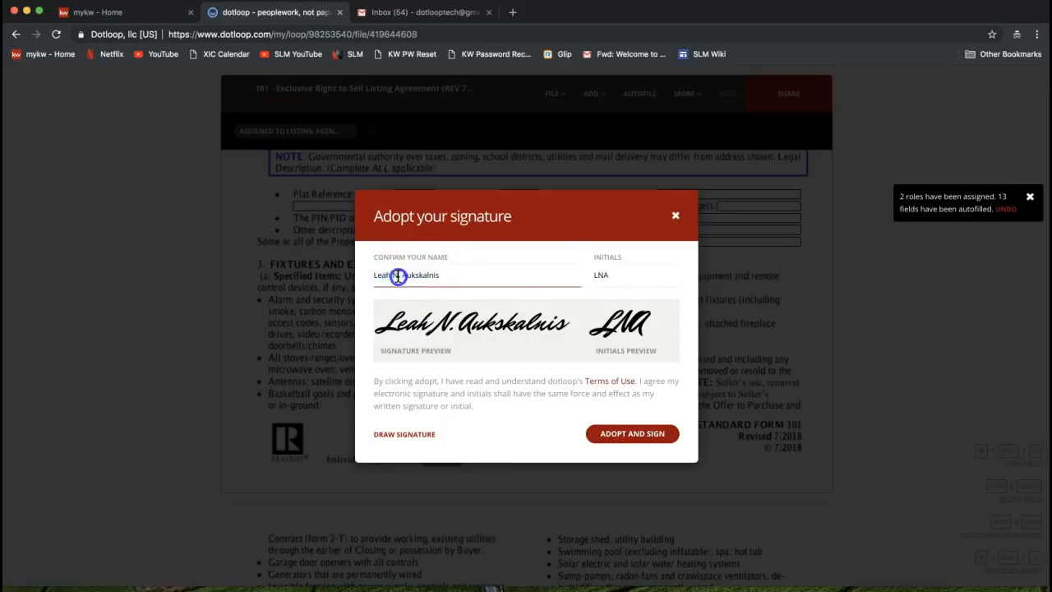
pyautogui.click(617, 277)
pyautogui.click(501, 274)
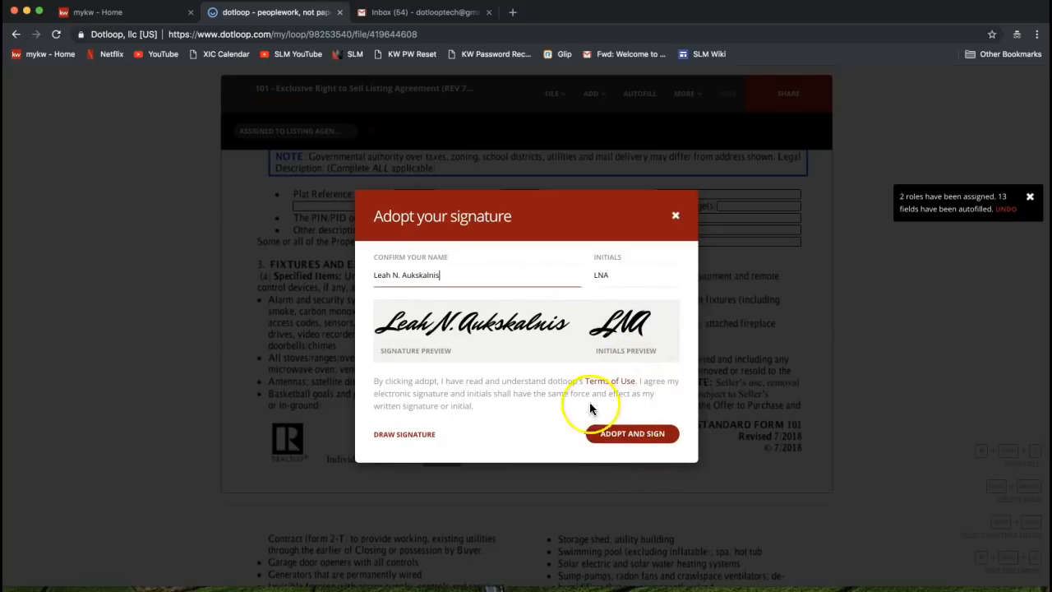
pyautogui.click(624, 443)
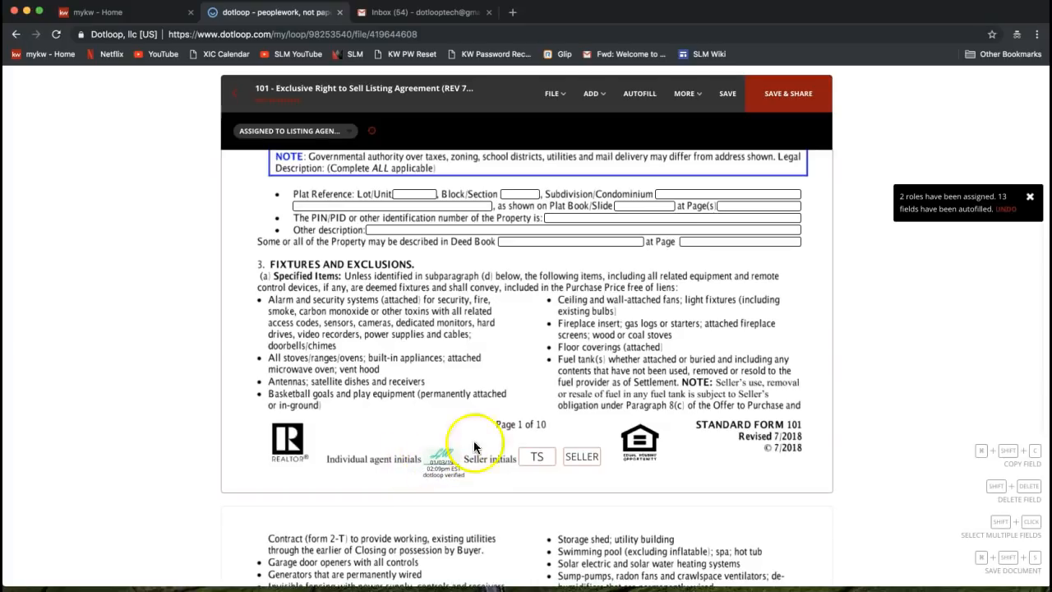
# Select the seller's initials fields, then scroll down through the agreement toward page 10
pyautogui.click(538, 463)
pyautogui.click(681, 387)
pyautogui.scroll(-3, 681, 397)
pyautogui.scroll(-20, 680, 398)
pyautogui.scroll(-20, 680, 397)
pyautogui.scroll(-9, 680, 398)
pyautogui.scroll(-4, 680, 398)
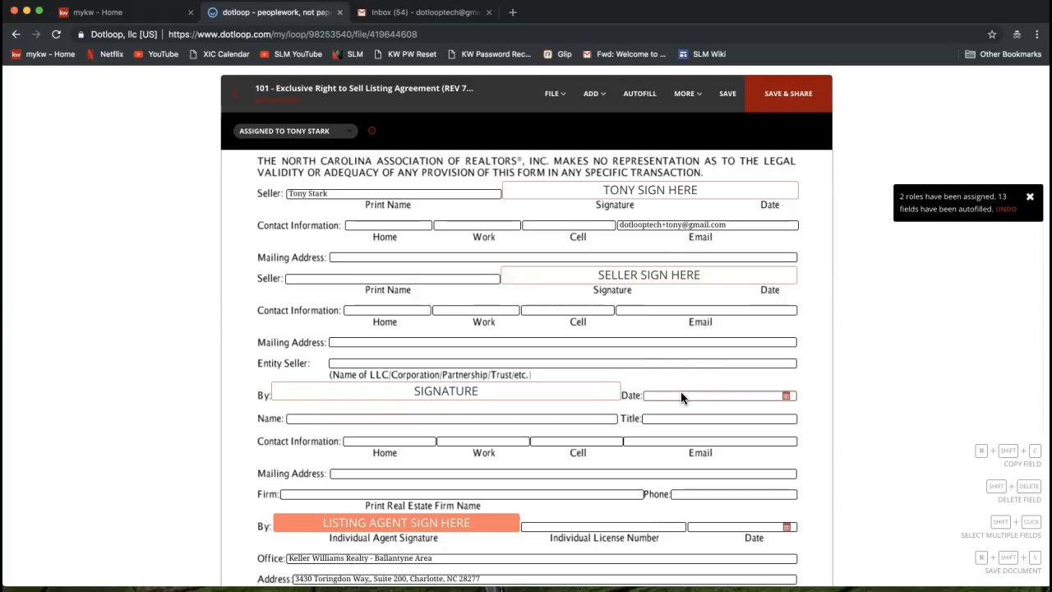
# Select both seller signature fields on page 10 and bring up Sign now for the listing agent line
pyautogui.click(609, 193)
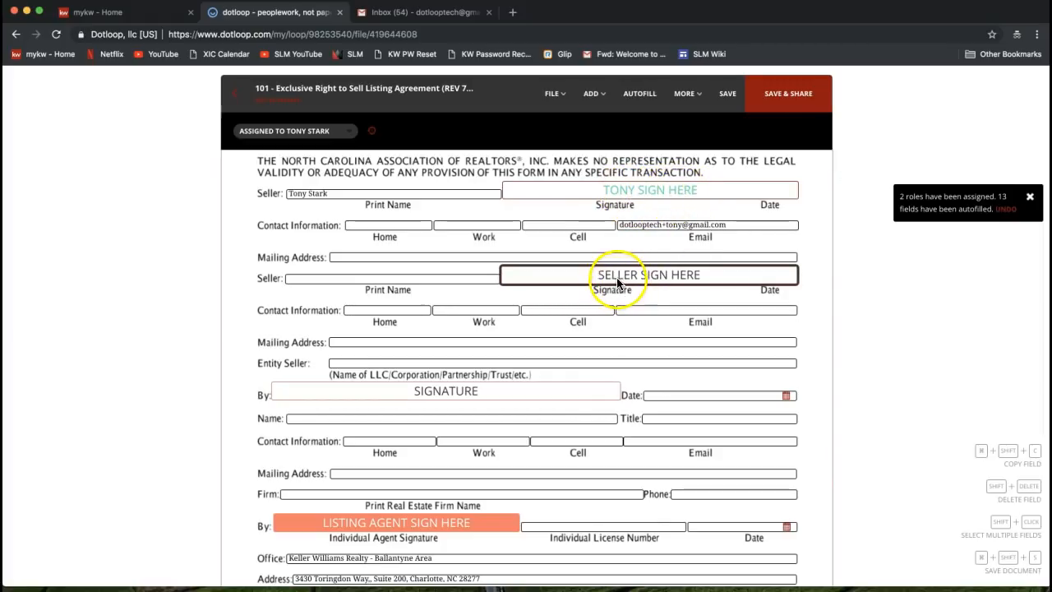
pyautogui.click(695, 276)
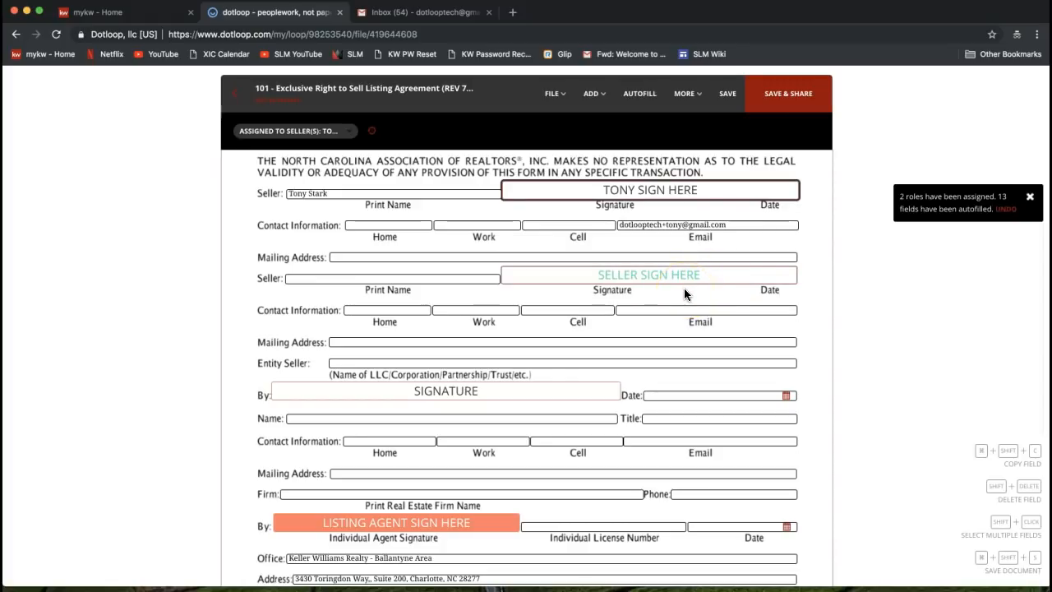
pyautogui.click(653, 190)
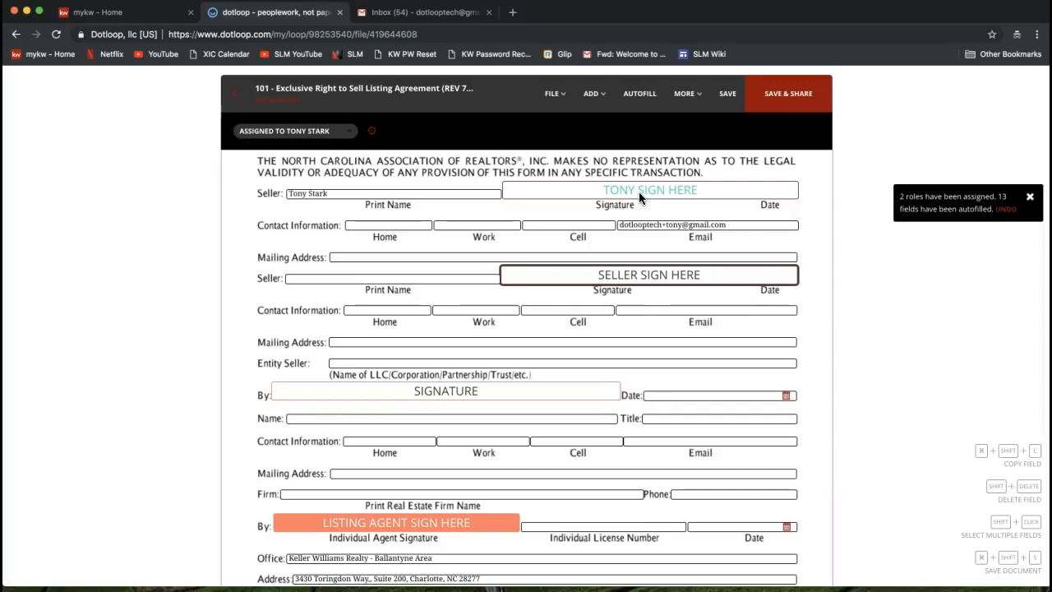
pyautogui.scroll(-2, 638, 191)
pyautogui.click(417, 367)
pyautogui.scroll(-2, 416, 367)
pyautogui.moveTo(378, 406)
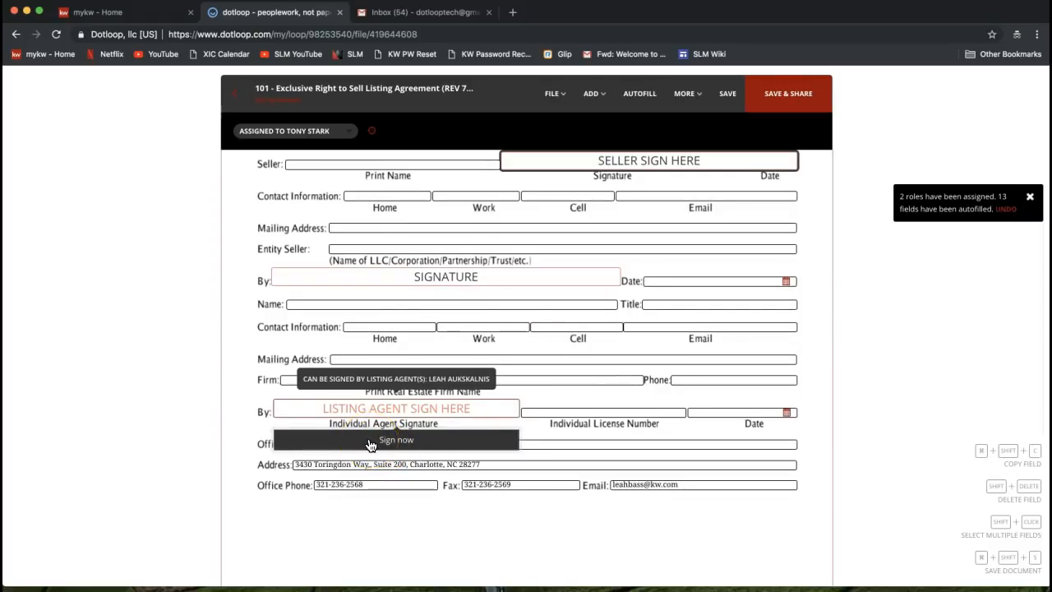
# Apply the adopted signature to the LISTING AGENT SIGN HERE line, stamped dotloop verified
pyautogui.click(371, 443)
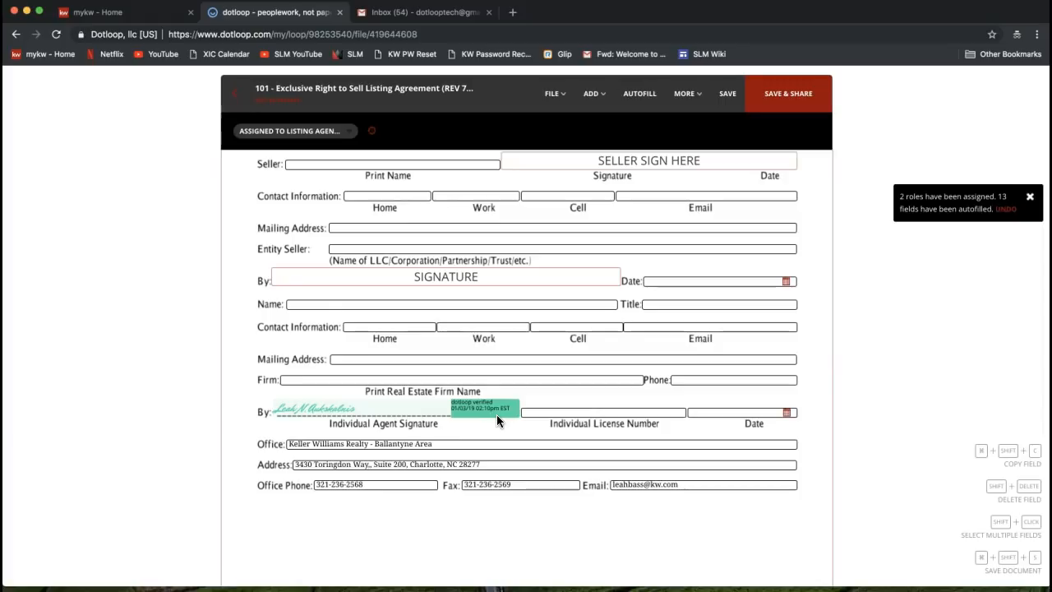
pyautogui.moveTo(528, 275)
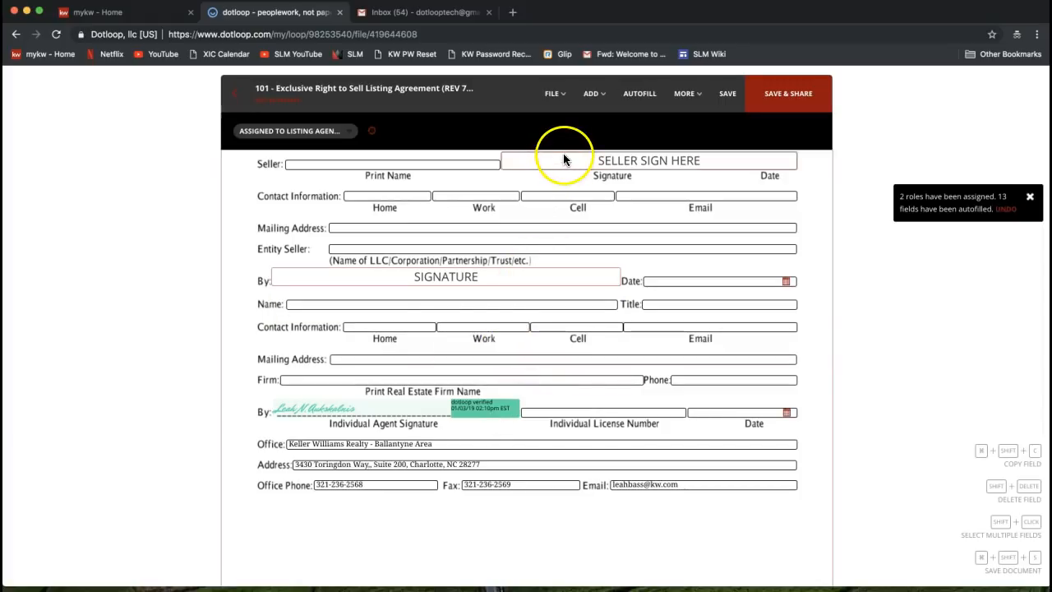
pyautogui.click(553, 94)
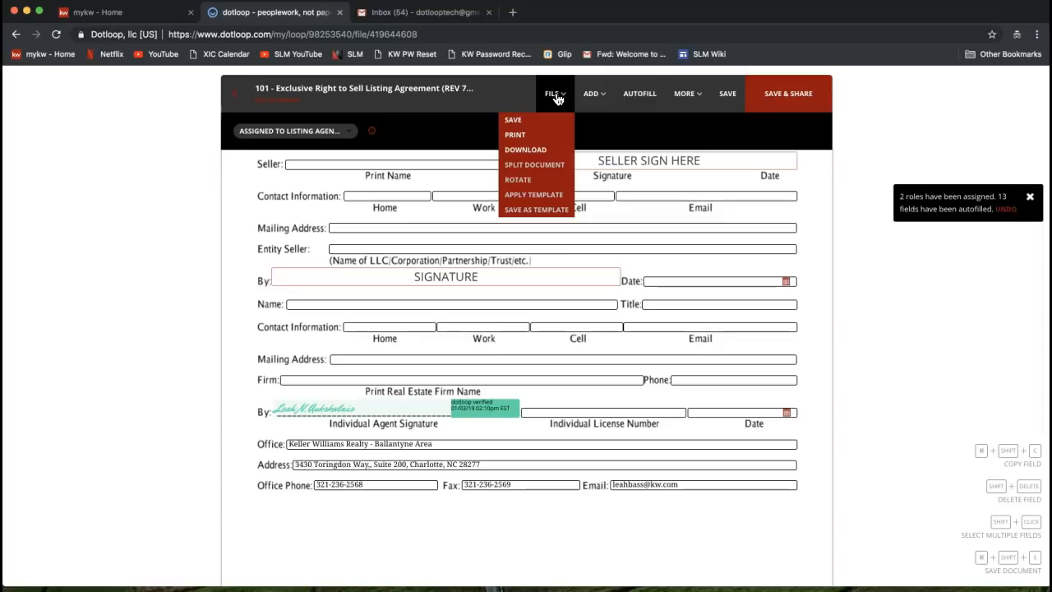
pyautogui.click(556, 101)
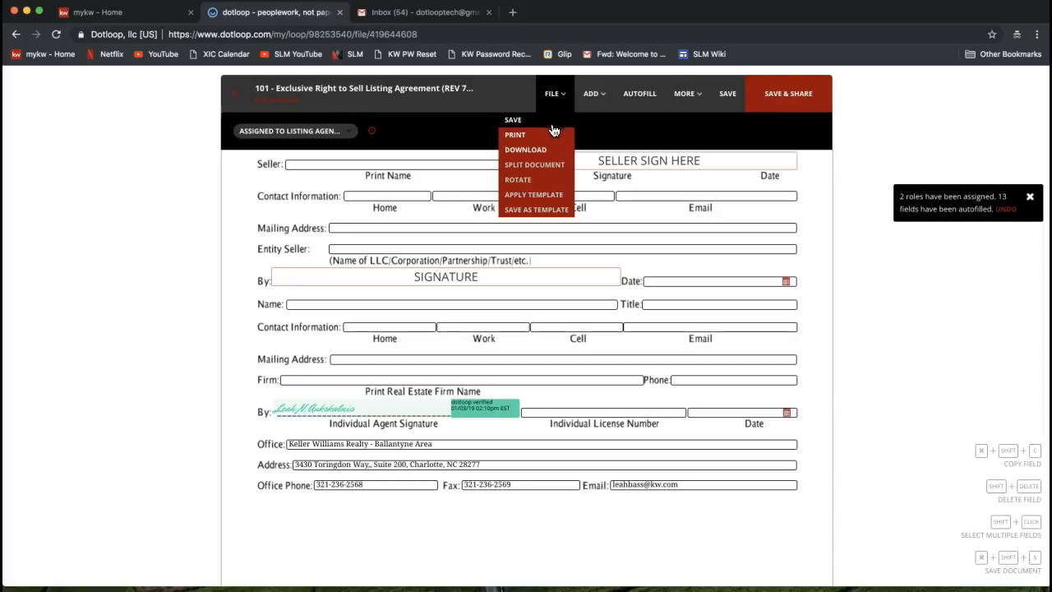
pyautogui.click(522, 140)
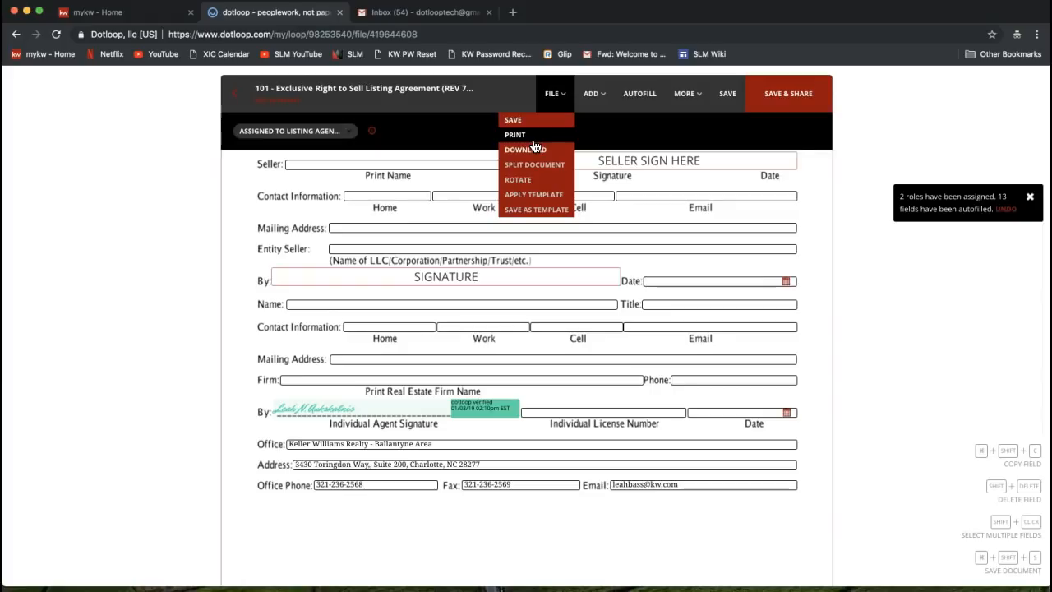
pyautogui.click(535, 151)
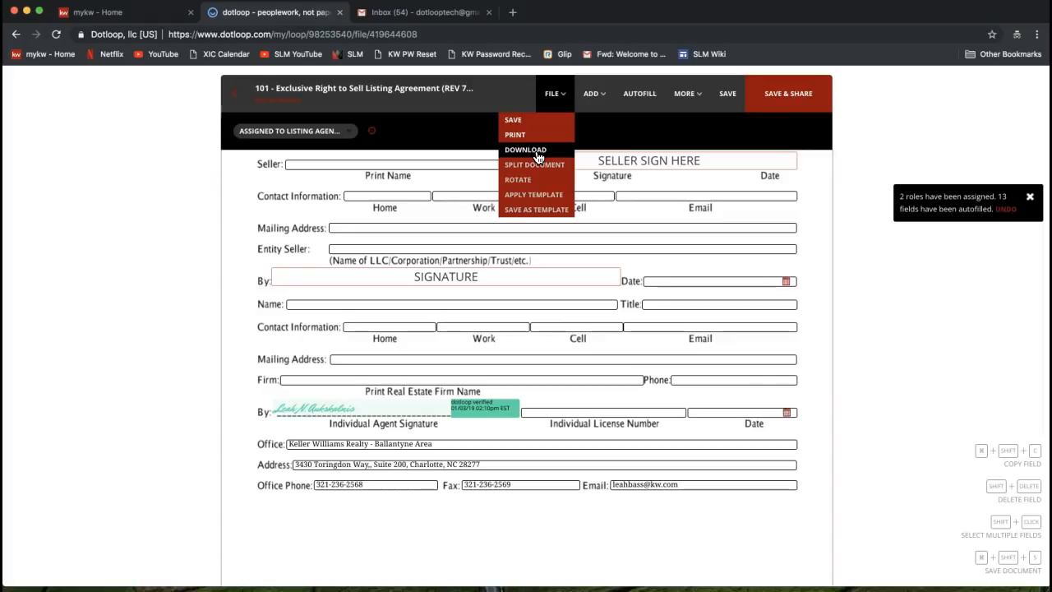
pyautogui.click(540, 156)
pyautogui.click(523, 137)
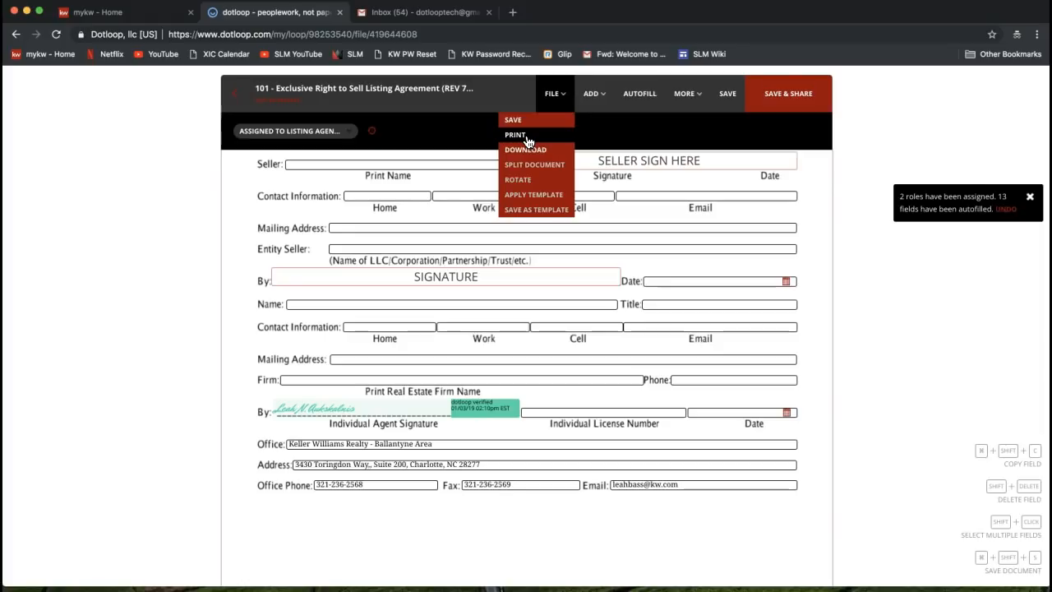
pyautogui.click(865, 256)
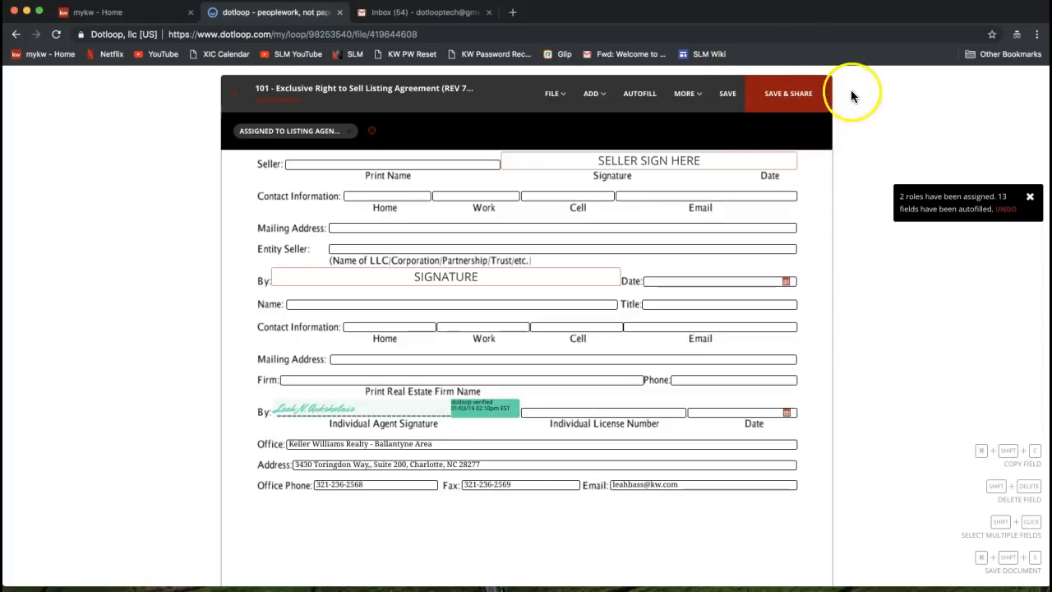
# Save the 101 agreement and open Share Document, showing the seller with 11 fields to sign
pyautogui.click(806, 109)
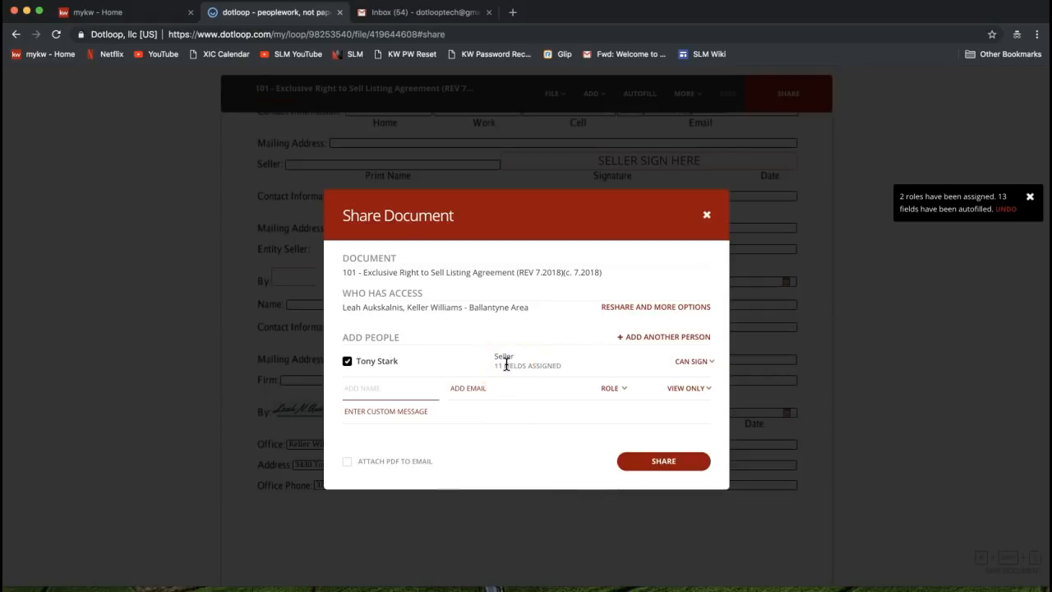
pyautogui.click(688, 362)
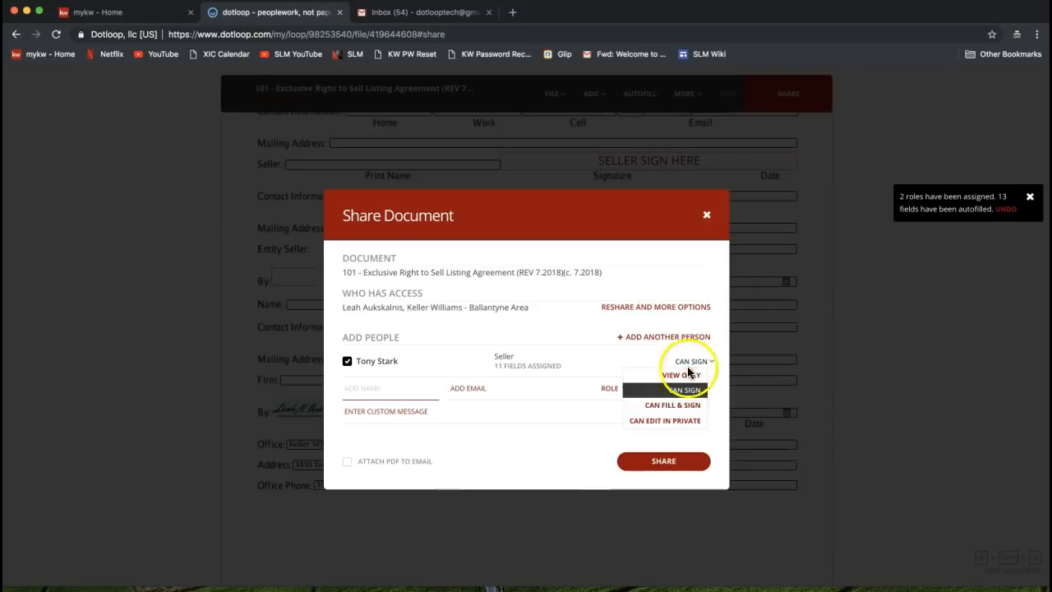
pyautogui.moveTo(679, 393)
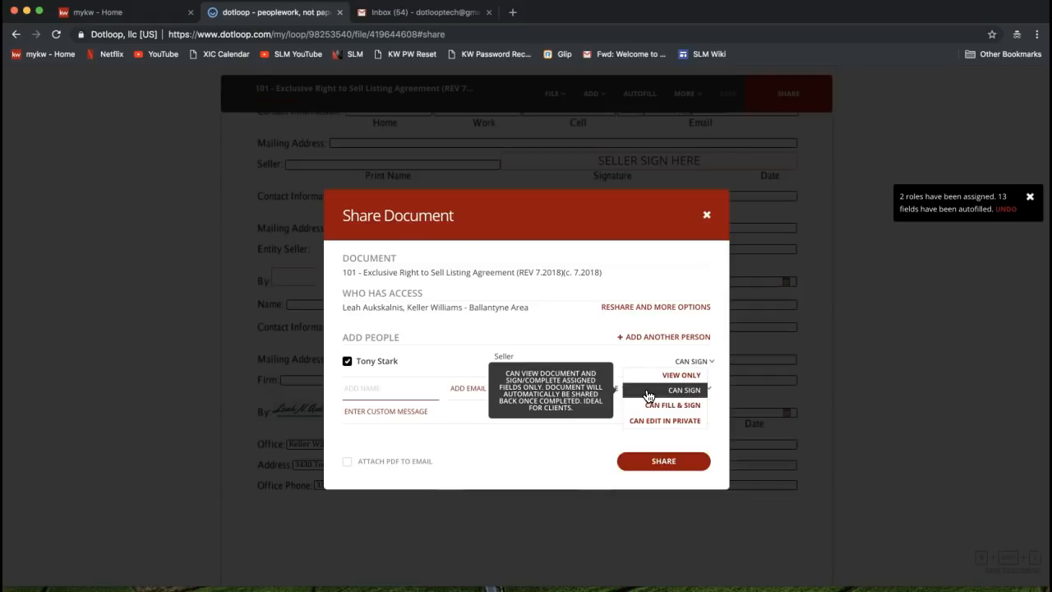
pyautogui.click(670, 397)
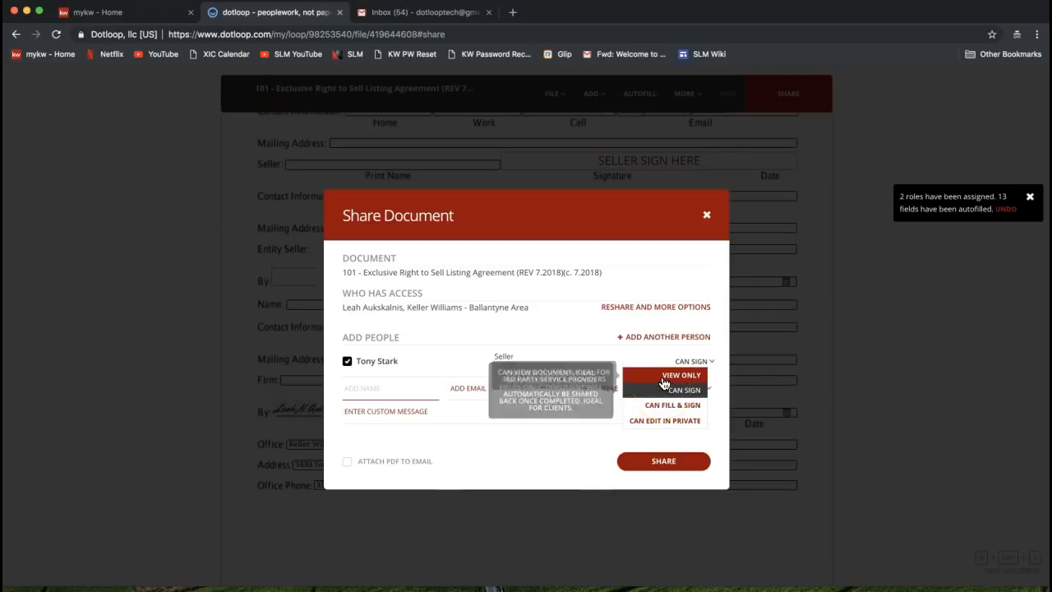
pyautogui.click(661, 401)
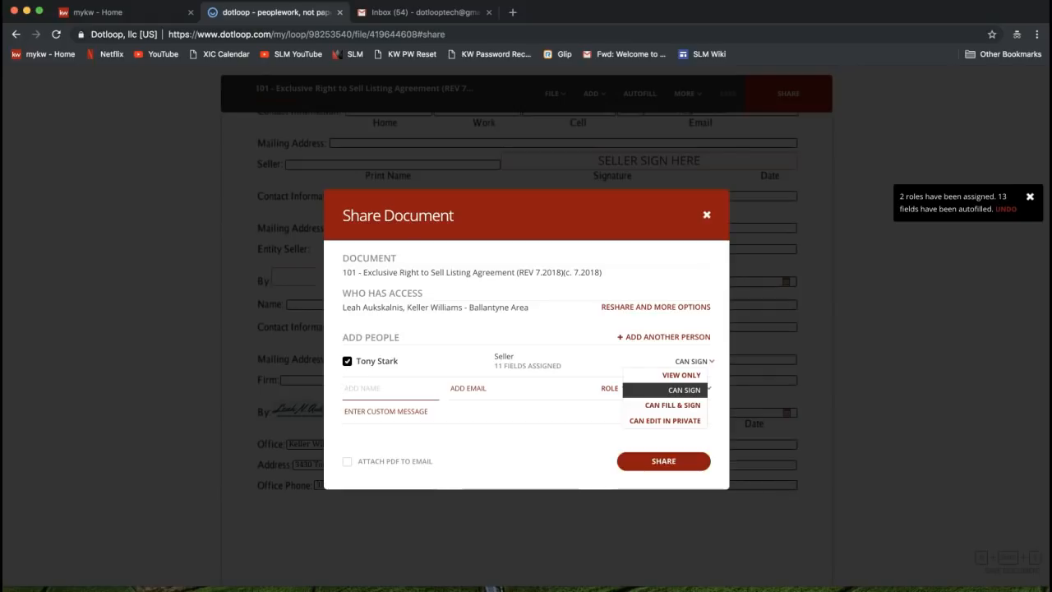
pyautogui.click(651, 379)
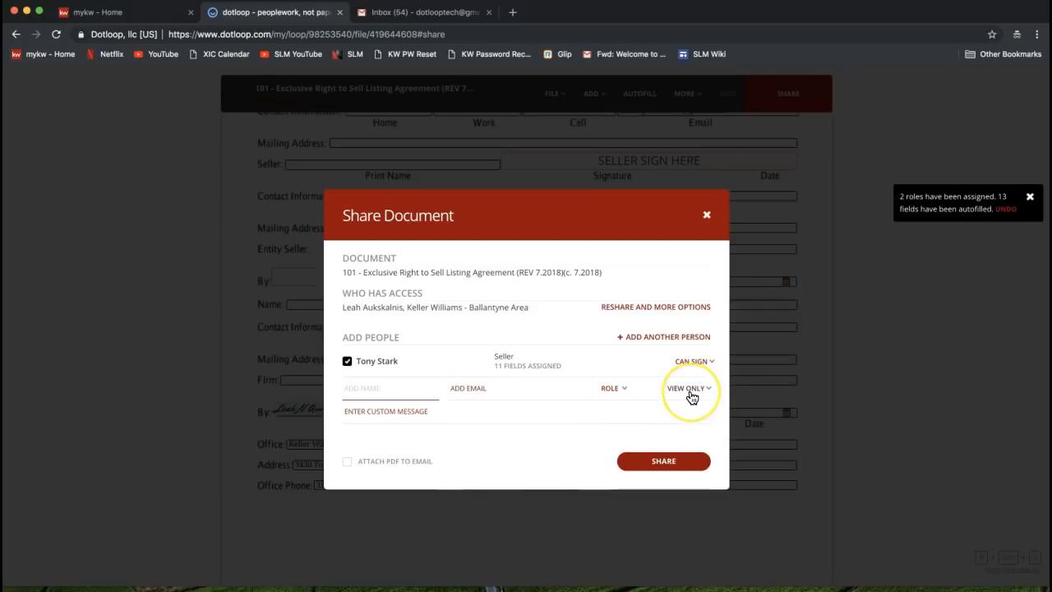
pyautogui.click(692, 363)
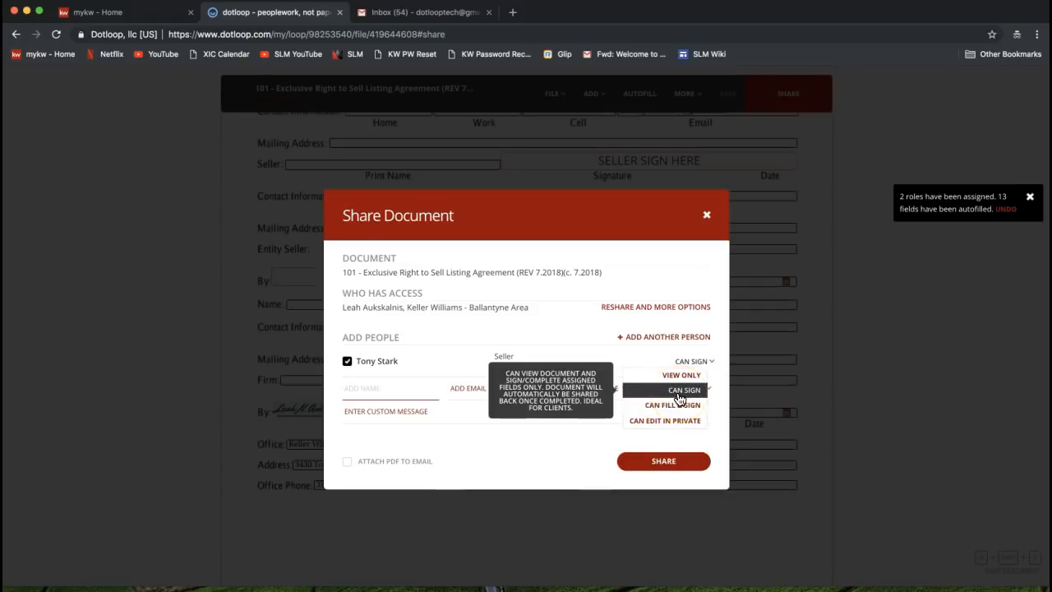
pyautogui.click(654, 407)
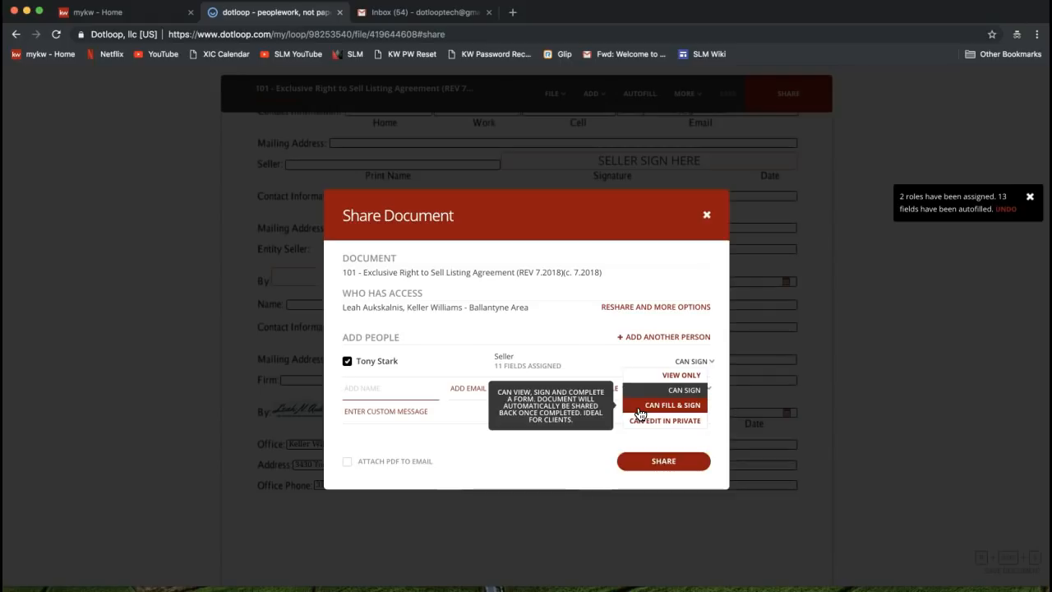
pyautogui.click(683, 413)
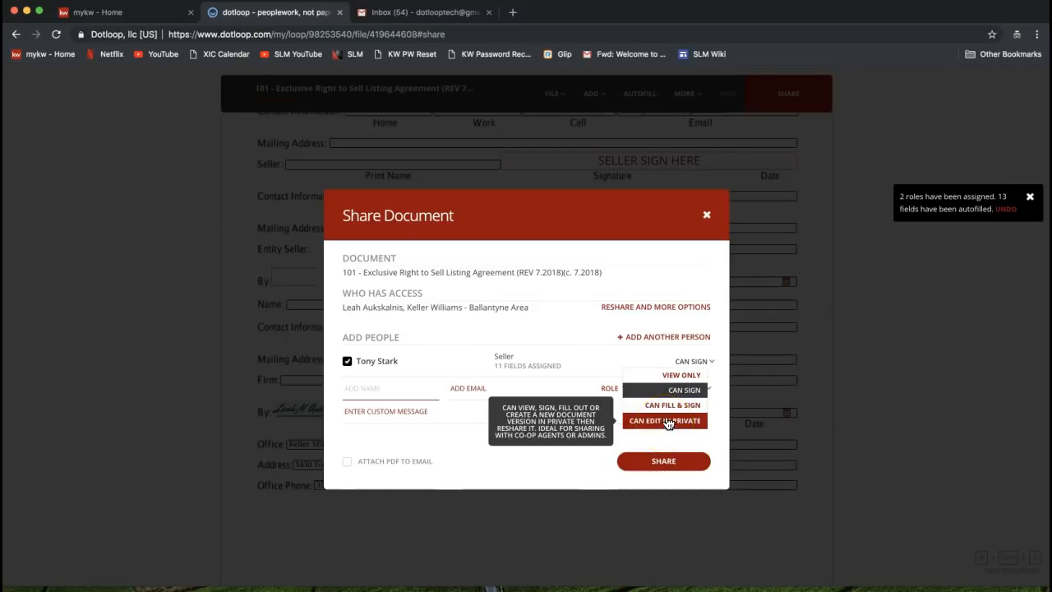
pyautogui.click(681, 375)
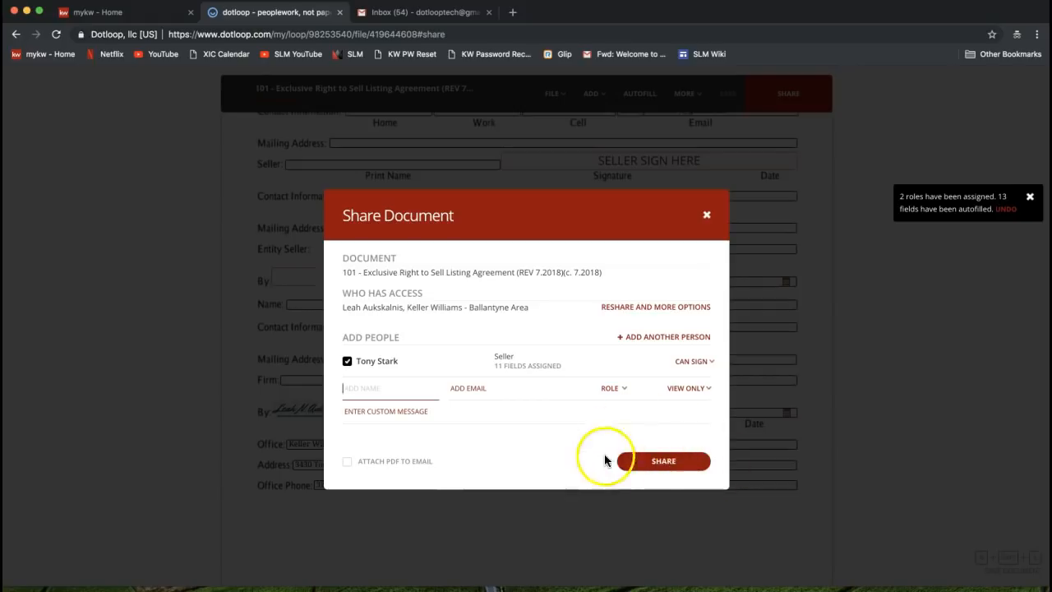
# Share the 101 agreement with the seller for signing, then close the Share Document dialog
pyautogui.click(677, 464)
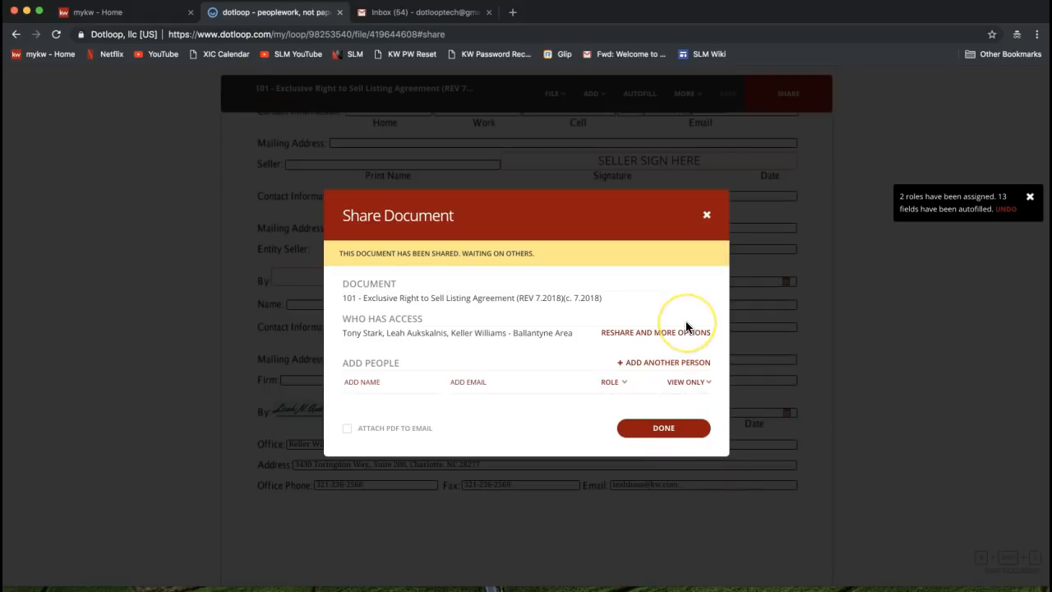
pyautogui.moveTo(336, 253); pyautogui.dragTo(537, 248)
pyautogui.click(532, 248)
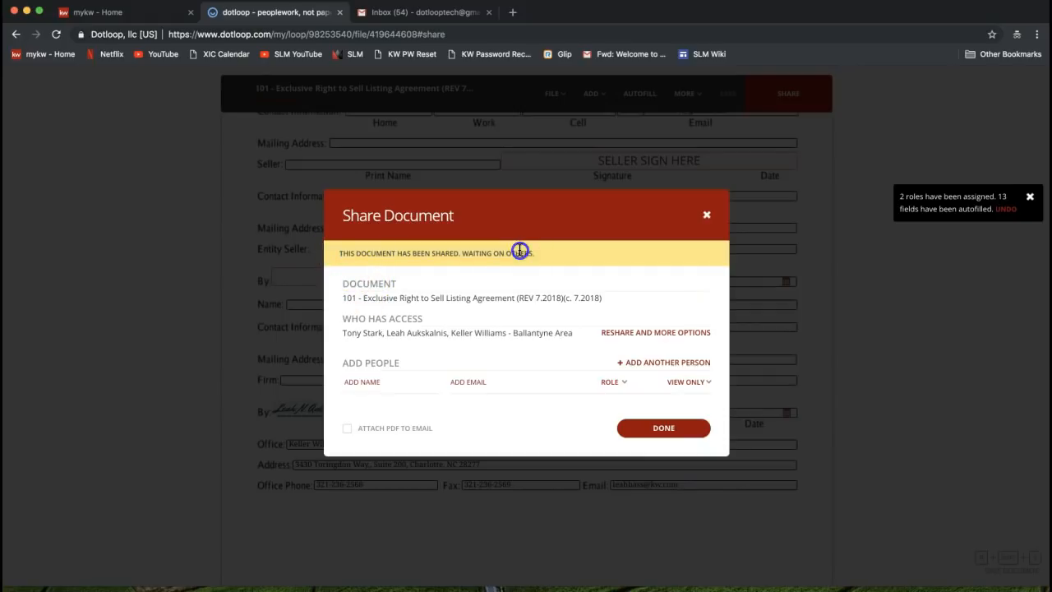
pyautogui.click(667, 429)
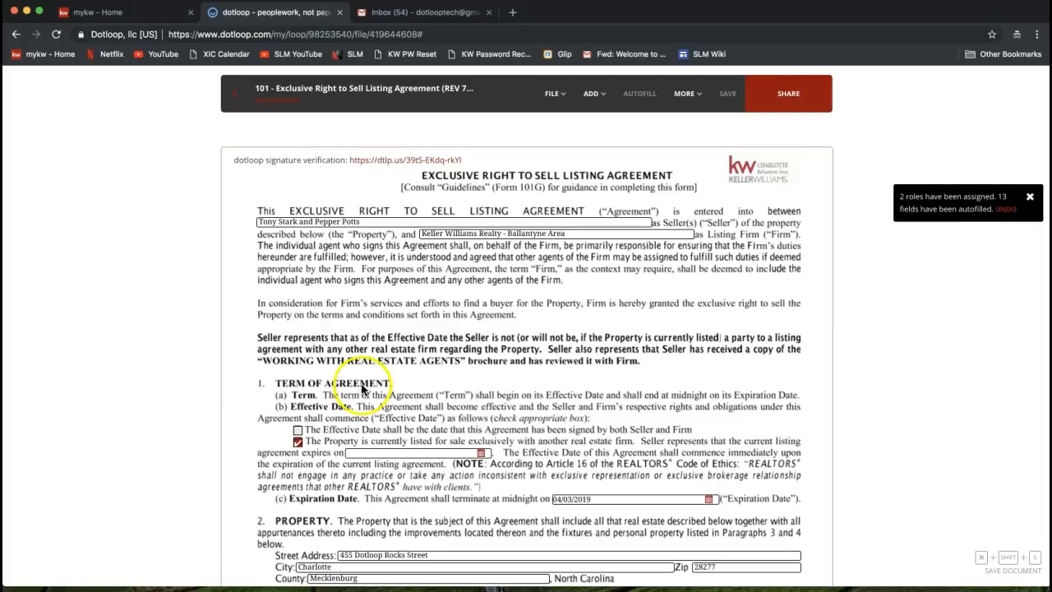
# Return to the 455 Dotloop Rocks Drive loop page and tick the loop's Folder
pyautogui.click(233, 105)
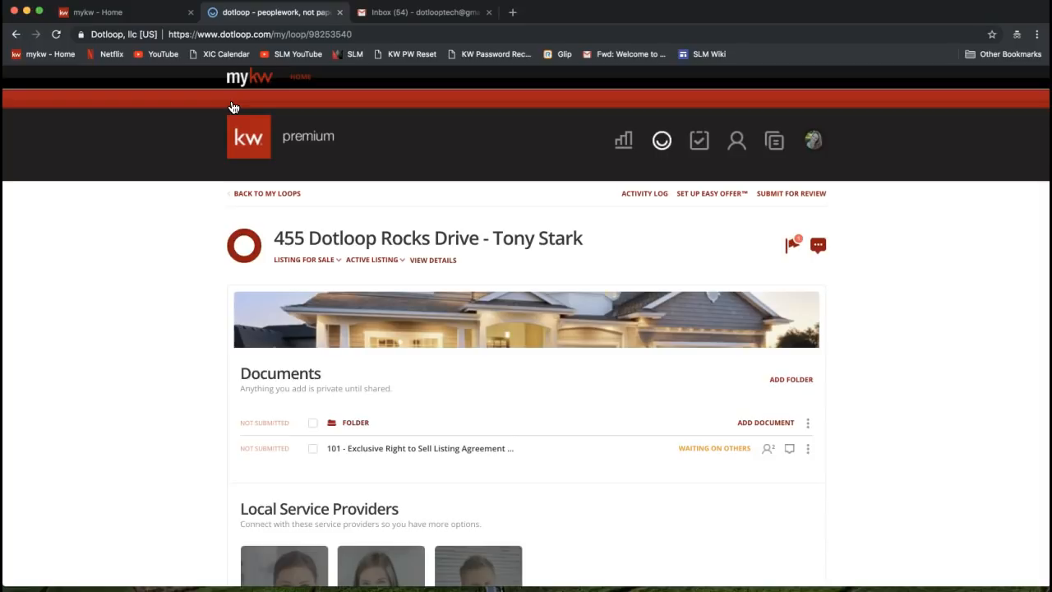
pyautogui.click(212, 234)
# Start Submit for review, set the Folder type to LISTING, and click into the compliance note field
pyautogui.click(783, 194)
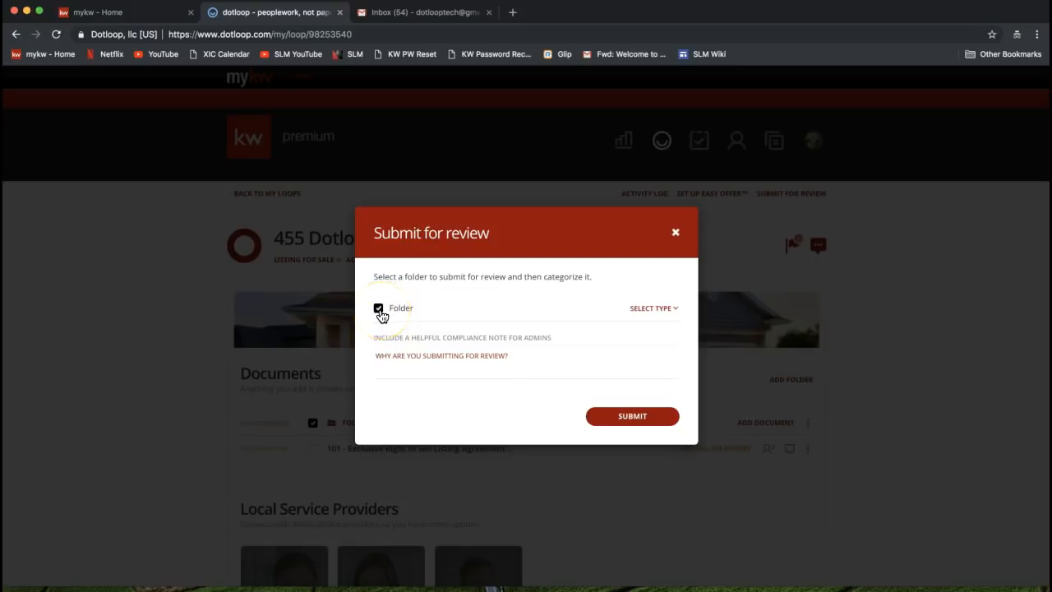
pyautogui.click(660, 310)
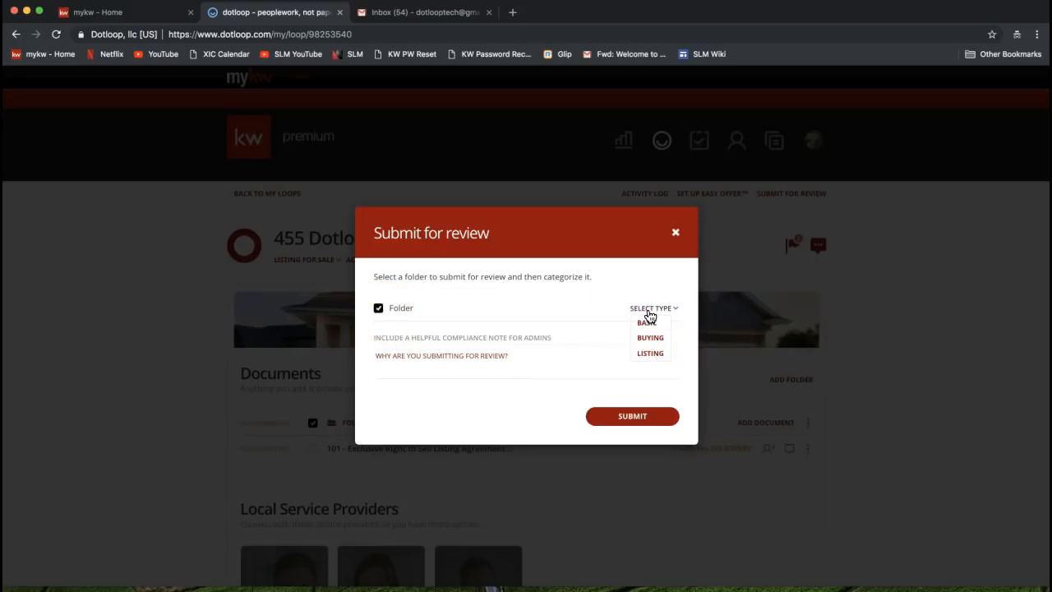
pyautogui.click(648, 355)
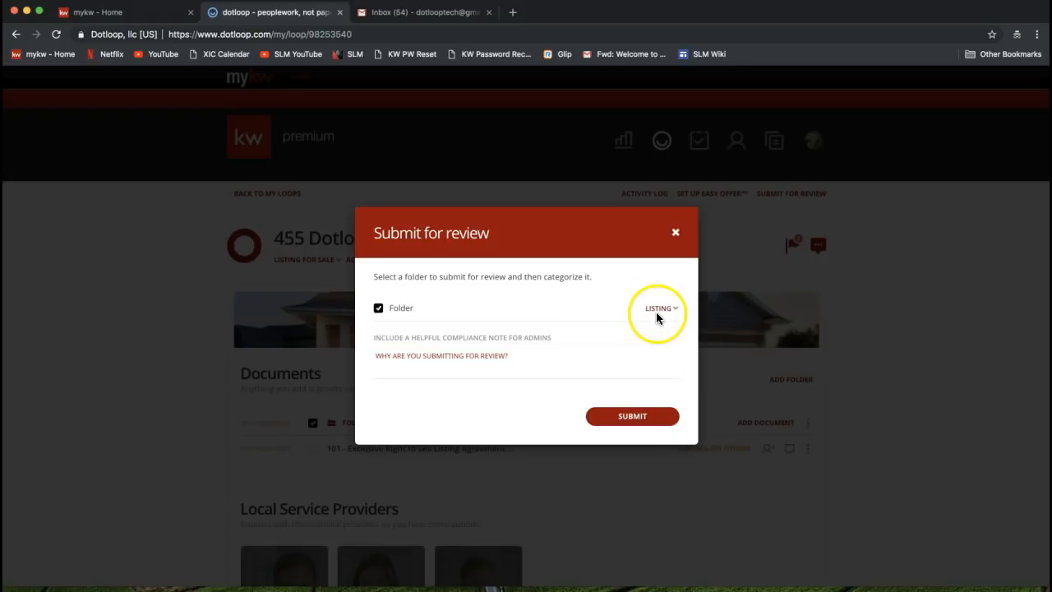
pyautogui.click(467, 357)
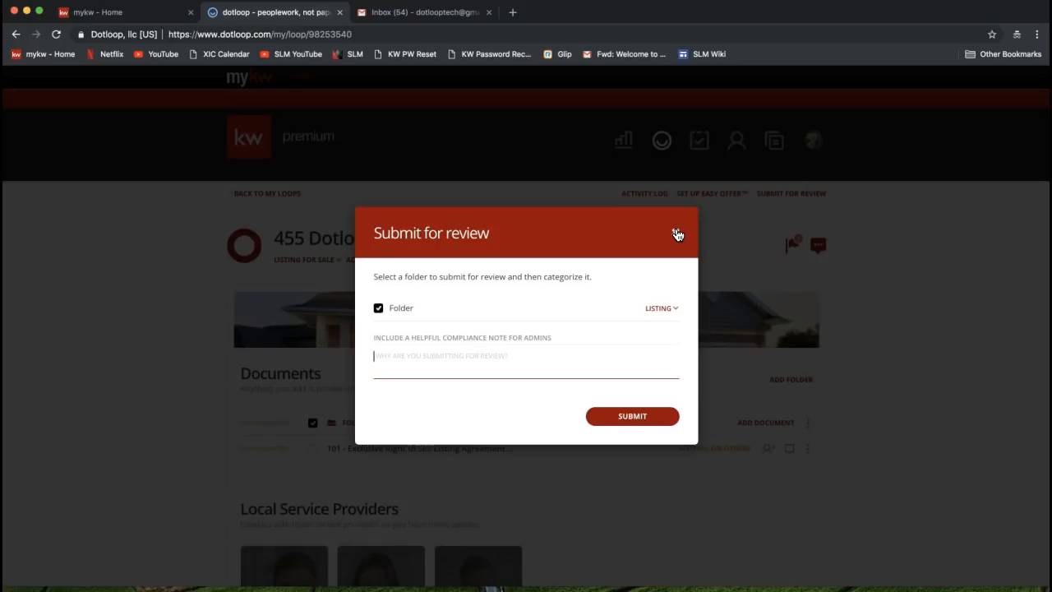
# Close Submit for review without submitting and open the loop's VIEW DETAILS settings page
pyautogui.click(676, 236)
pyautogui.click(676, 236)
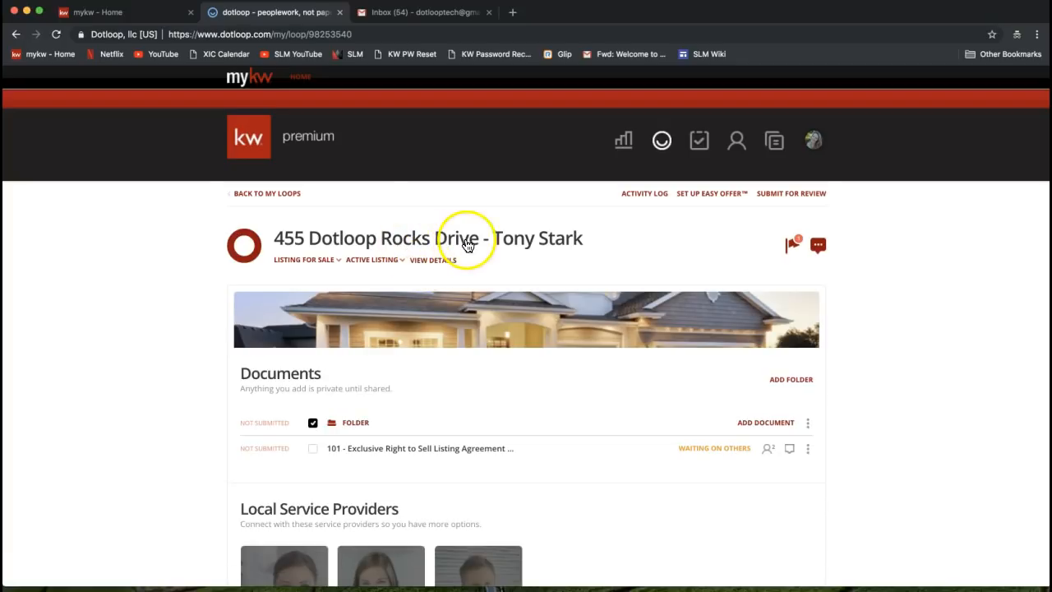
pyautogui.click(431, 262)
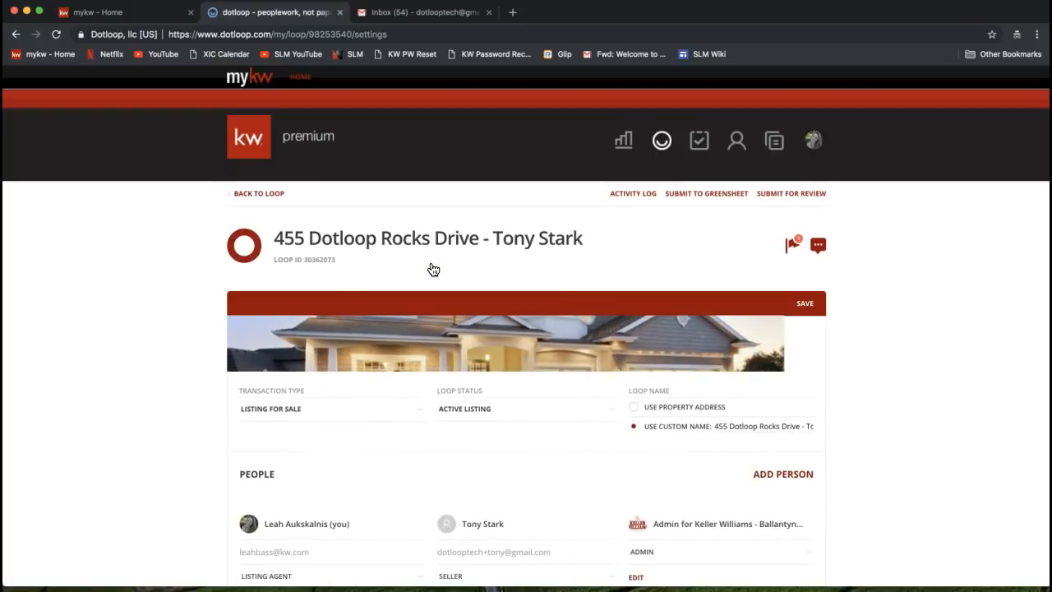